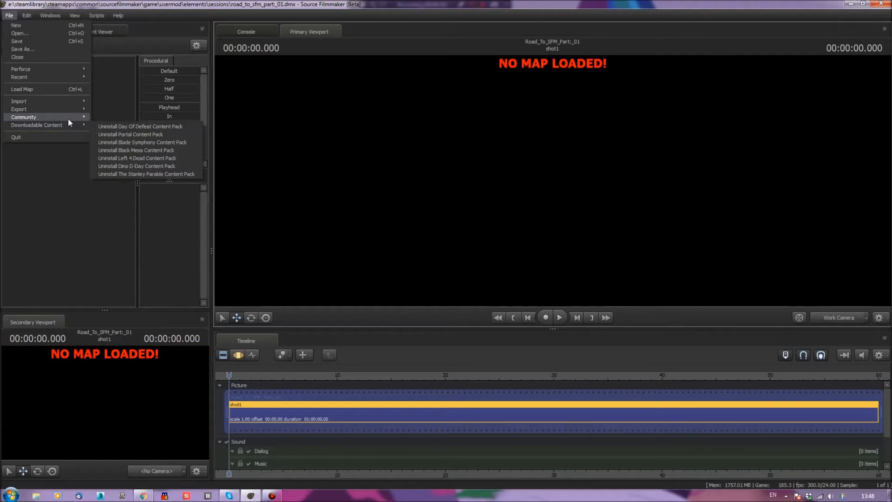
{"action": "left_click", "coordinate": [553, 181]}
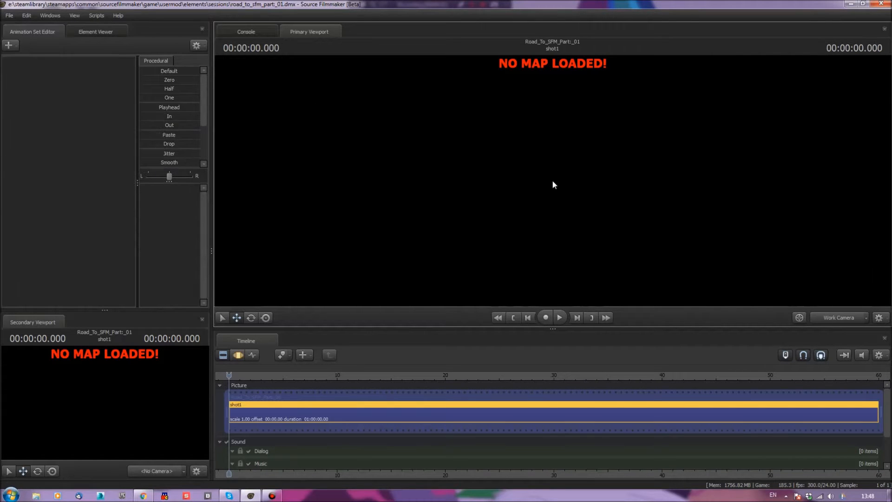
{"action": "right_click", "coordinate": [54, 138]}
{"action": "right_click", "coordinate": [403, 142]}
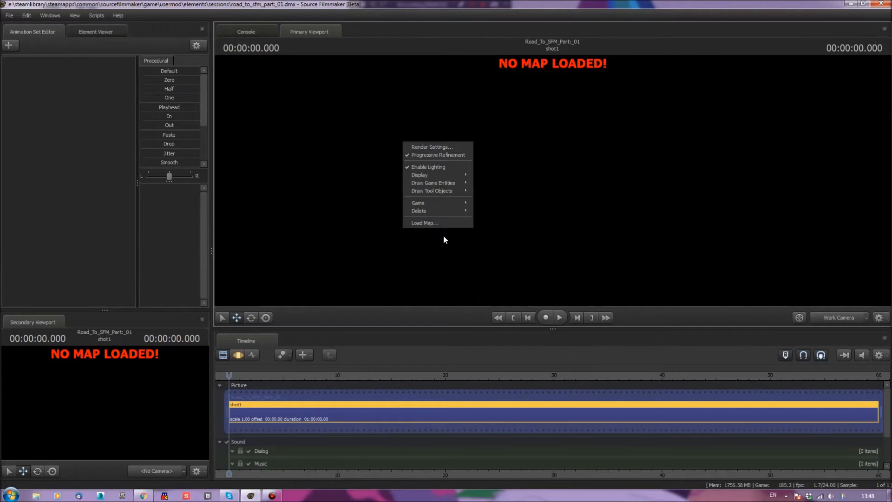
{"action": "left_click", "coordinate": [445, 223]}
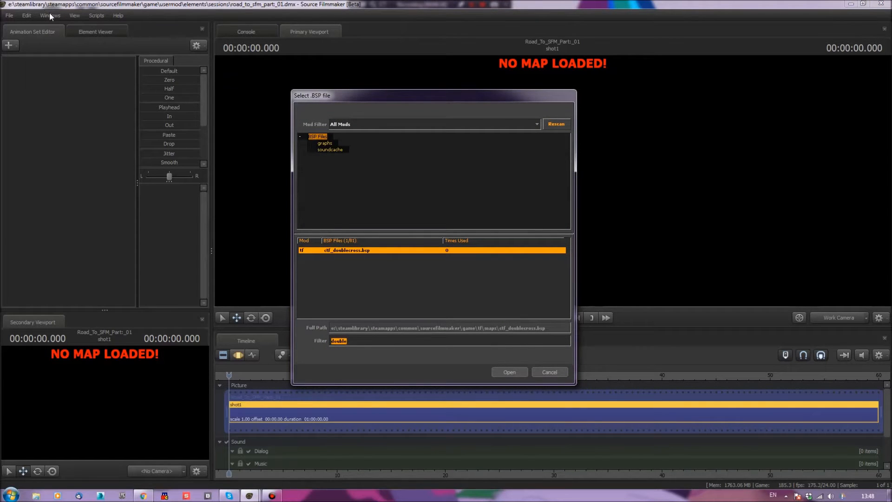
{"action": "left_click", "coordinate": [559, 370]}
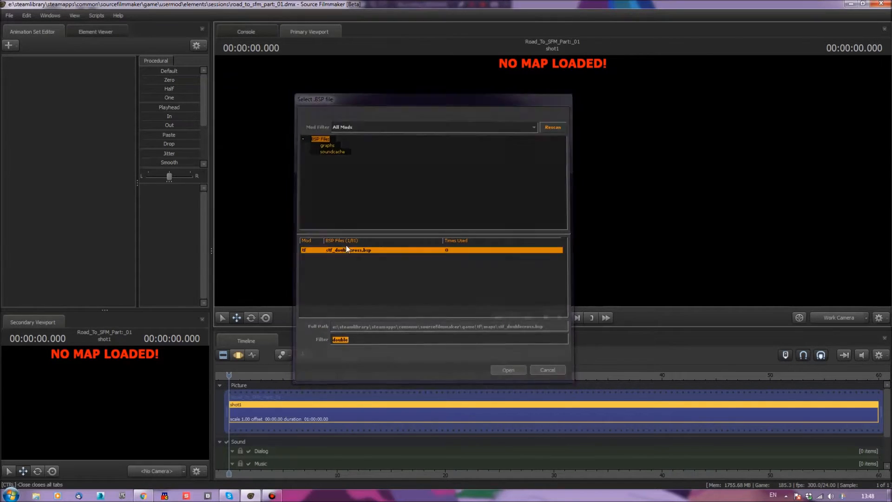
{"action": "left_click", "coordinate": [57, 16]}
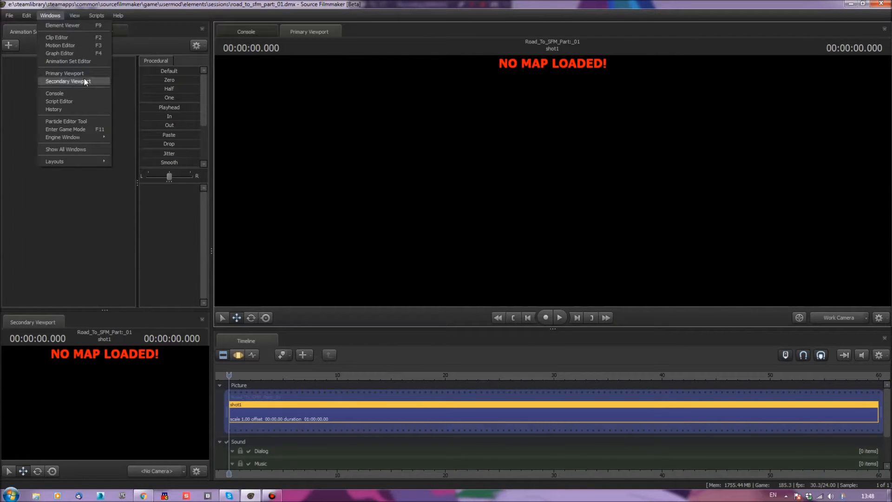
{"action": "key", "text": "F9"}
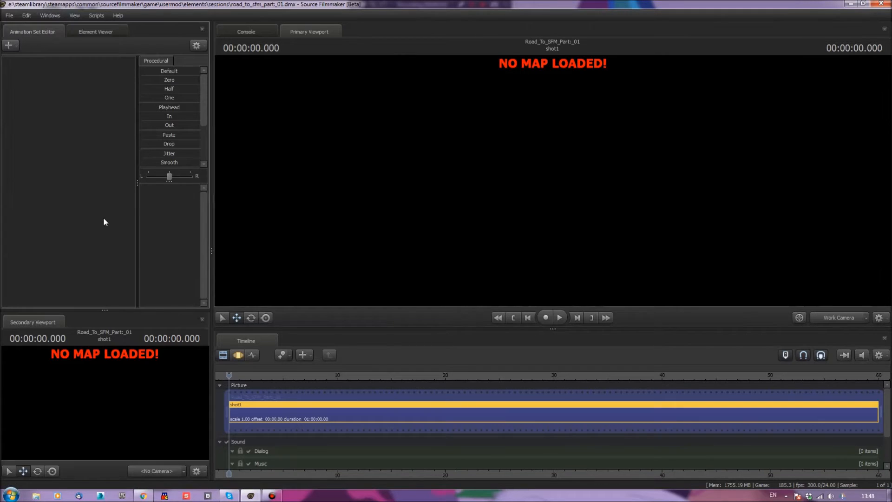
- Load the map ctf_doublecross.bsp into the session
{"action": "right_click", "coordinate": [439, 176]}
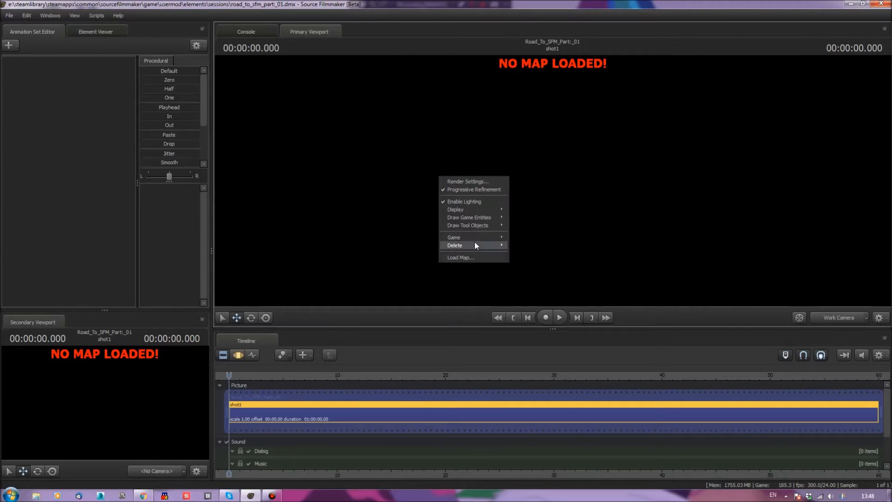
{"action": "left_click", "coordinate": [476, 257]}
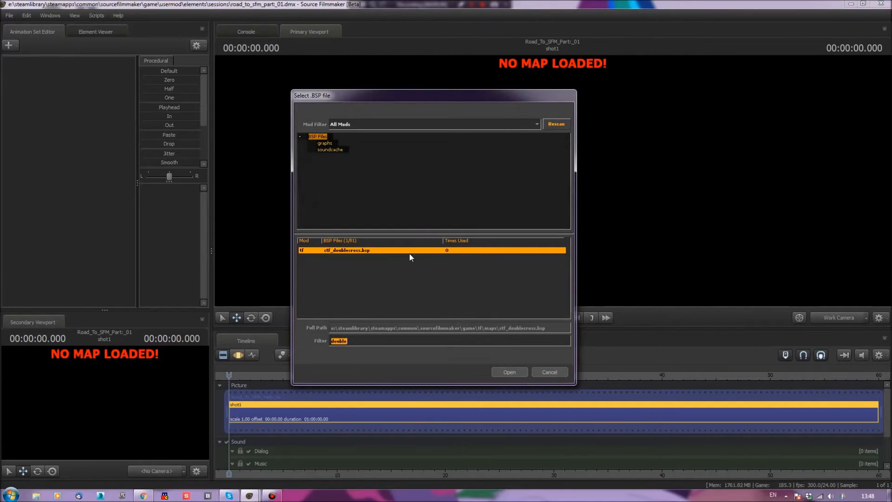
{"action": "left_click", "coordinate": [511, 373]}
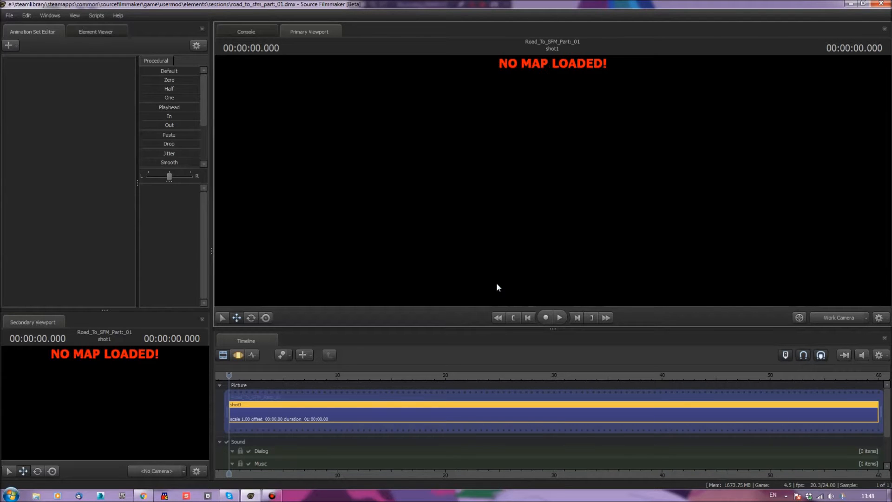
- Fly the work camera through the map to the concrete yard in front of the red wooden buildings
{"action": "left_click_drag", "start_coordinate": [468, 197], "coordinate": [613, 297]}
{"action": "key", "text": "w"}
{"action": "key", "text": "s"}
{"action": "key", "text": "a"}
{"action": "key", "text": "w"}
{"action": "left_click_drag", "start_coordinate": [548, 195], "coordinate": [344, 211]}
{"action": "left_click_drag", "start_coordinate": [465, 195], "coordinate": [646, 204]}
{"action": "left_click_drag", "start_coordinate": [553, 181], "coordinate": [711, 144]}
{"action": "key", "text": "w"}
{"action": "key", "text": "s"}
{"action": "mouse_move", "coordinate": [553, 181]}
{"action": "left_mouse_down"}
{"action": "mouse_move", "coordinate": [479, 186]}
{"action": "mouse_move", "coordinate": [558, 195]}
{"action": "mouse_move", "coordinate": [513, 186]}
{"action": "mouse_move", "coordinate": [552, 183]}
{"action": "mouse_move", "coordinate": [535, 163]}
{"action": "mouse_move", "coordinate": [597, 181]}
{"action": "mouse_move", "coordinate": [537, 185]}
{"action": "mouse_move", "coordinate": [518, 139]}
{"action": "mouse_move", "coordinate": [554, 184]}
{"action": "mouse_move", "coordinate": [519, 165]}
{"action": "mouse_move", "coordinate": [588, 190]}
{"action": "mouse_move", "coordinate": [543, 182]}
{"action": "mouse_move", "coordinate": [558, 182]}
{"action": "left_mouse_up"}
{"action": "key", "text": "w"}
{"action": "key", "text": "a"}
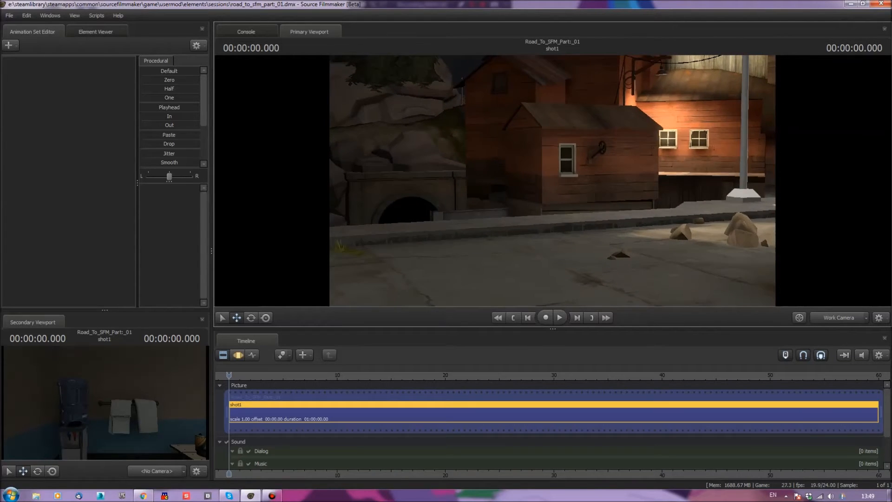
{"action": "key", "text": "s"}
{"action": "key", "text": "s"}
{"action": "left_click_drag", "start_coordinate": [537, 247], "coordinate": [636, 238]}
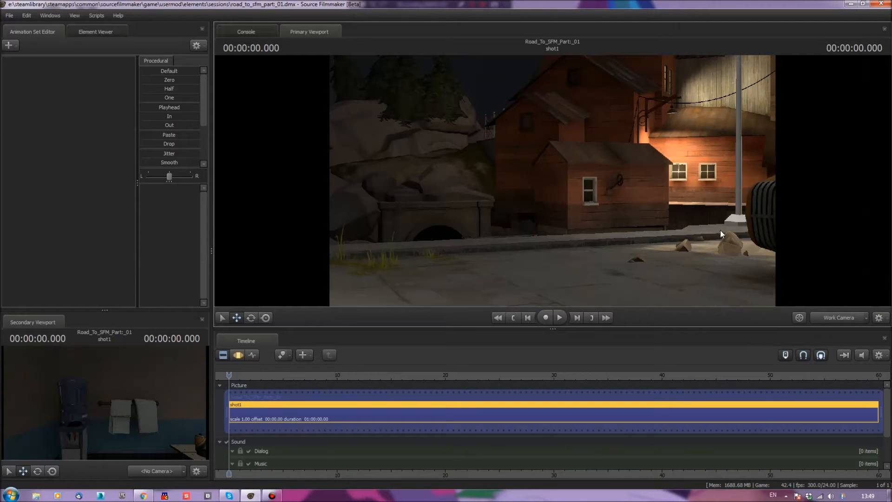
- Create an animation set for a new camera and select it
{"action": "right_click", "coordinate": [71, 103]}
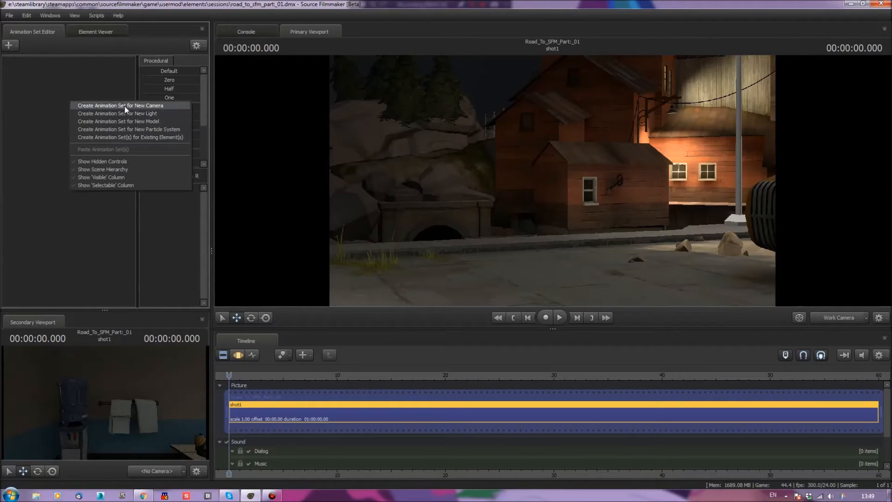
{"action": "left_click", "coordinate": [124, 106]}
{"action": "left_click", "coordinate": [54, 66]}
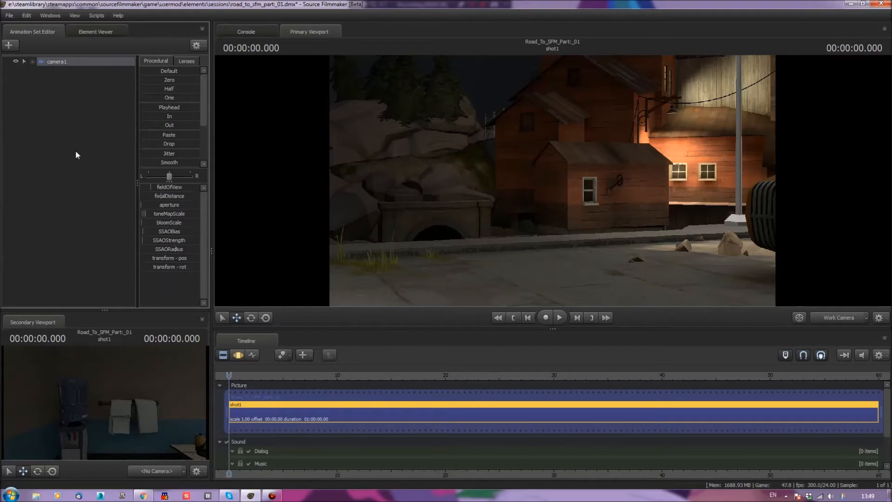
- Show the scene through camera1 in the secondary viewport
{"action": "left_click", "coordinate": [180, 470]}
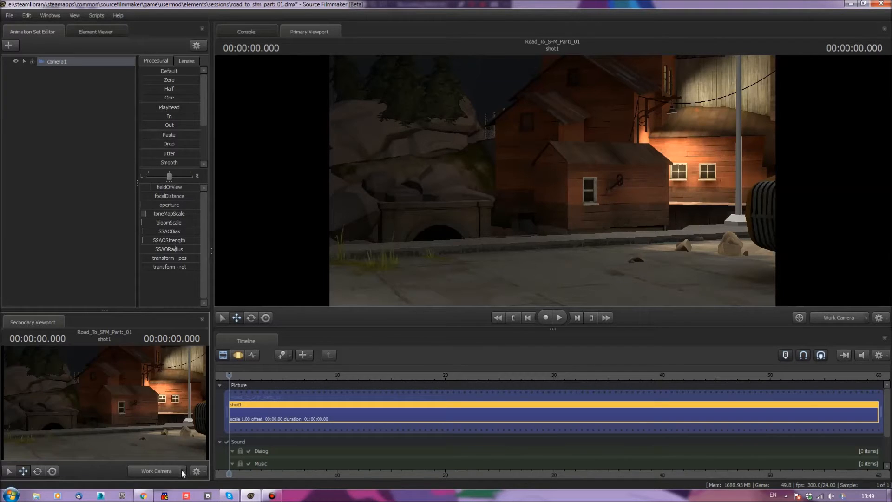
{"action": "left_click", "coordinate": [184, 469]}
{"action": "mouse_move", "coordinate": [168, 467]}
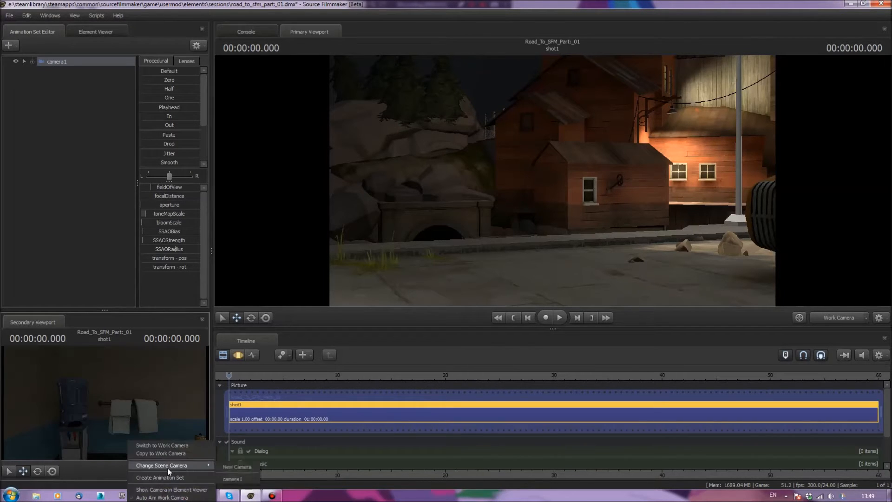
{"action": "left_click", "coordinate": [232, 479]}
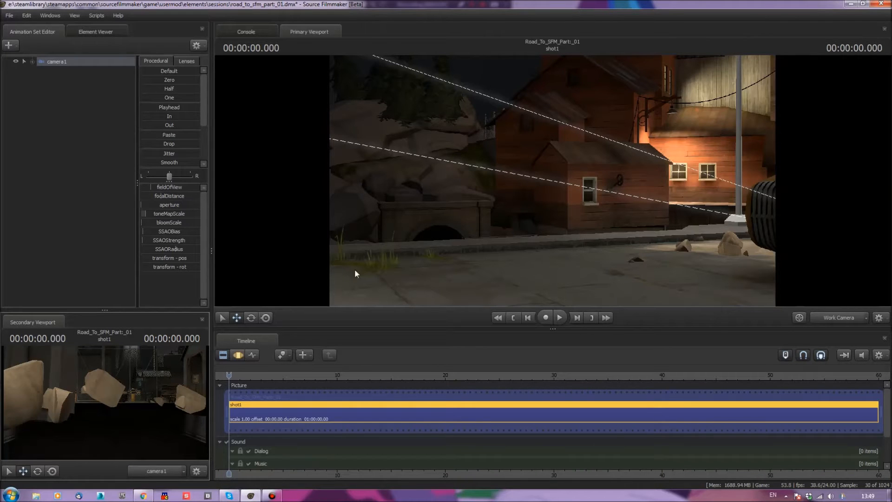
- In the Motion Editor, move camera1 out from the dark tire stack onto the open concrete and raise it above the ground
{"action": "left_click_drag", "start_coordinate": [492, 184], "coordinate": [279, 225]}
{"action": "key", "text": "s"}
{"action": "key", "text": "w"}
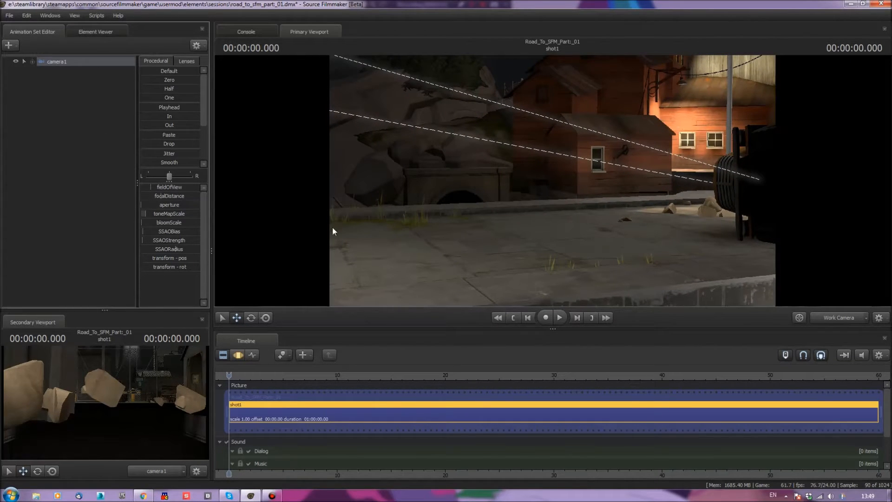
{"action": "left_click_drag", "start_coordinate": [335, 234], "coordinate": [465, 242]}
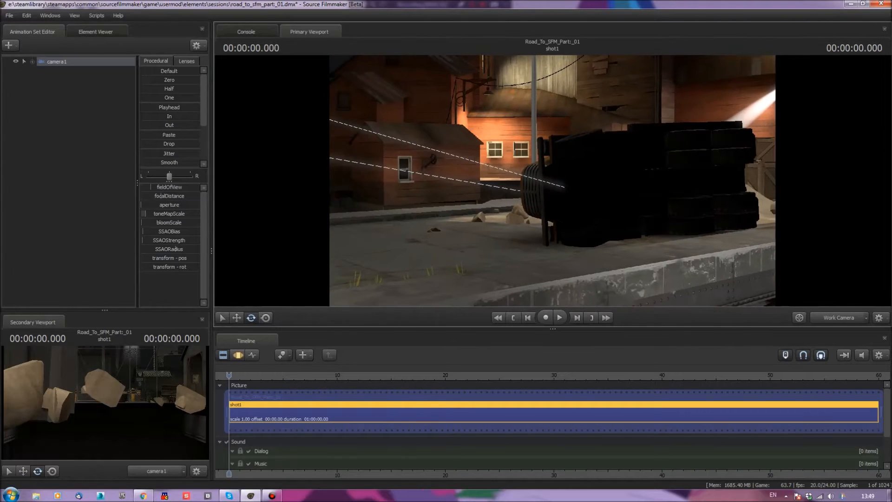
{"action": "left_click", "coordinate": [238, 355]}
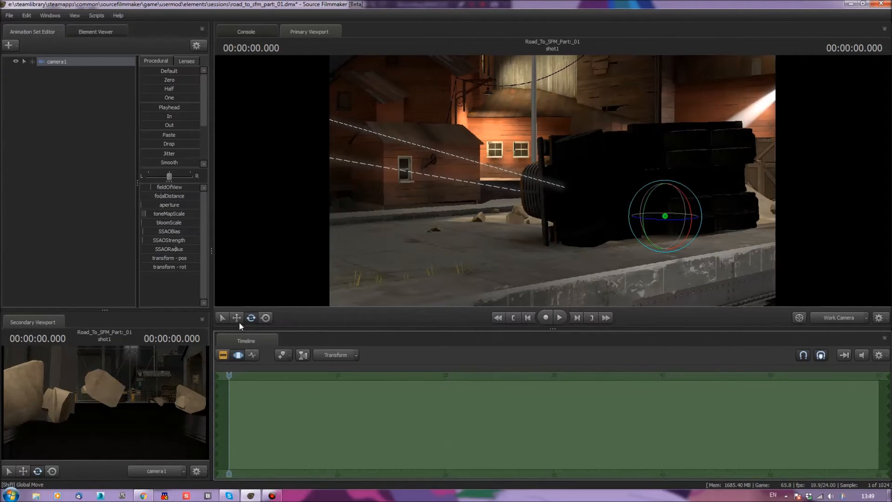
{"action": "left_click", "coordinate": [236, 317]}
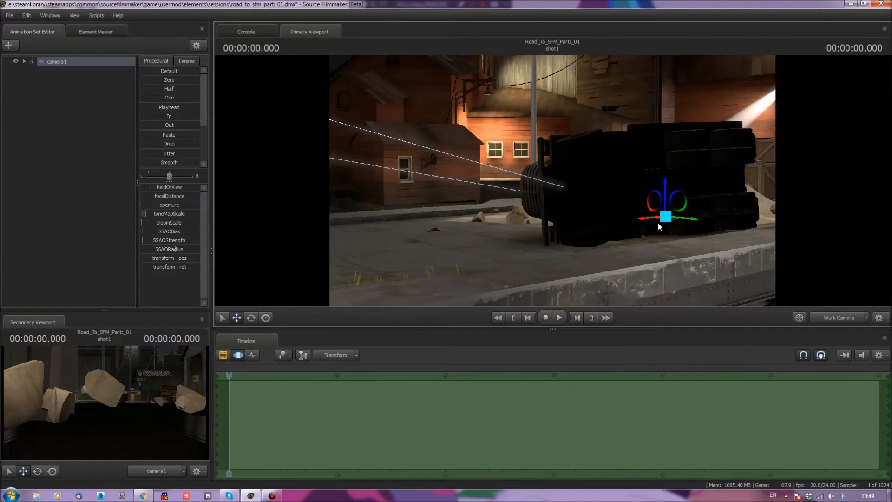
{"action": "left_click_drag", "start_coordinate": [654, 217], "coordinate": [373, 246]}
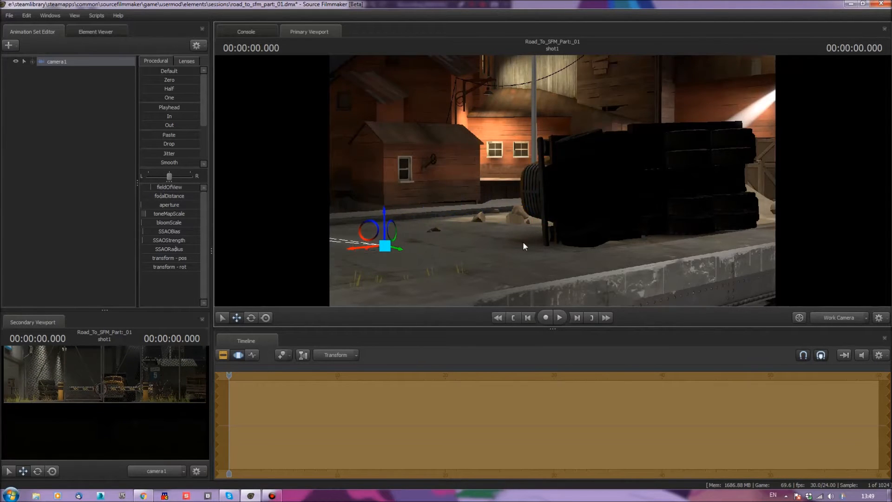
{"action": "left_click_drag", "start_coordinate": [523, 241], "coordinate": [575, 182]}
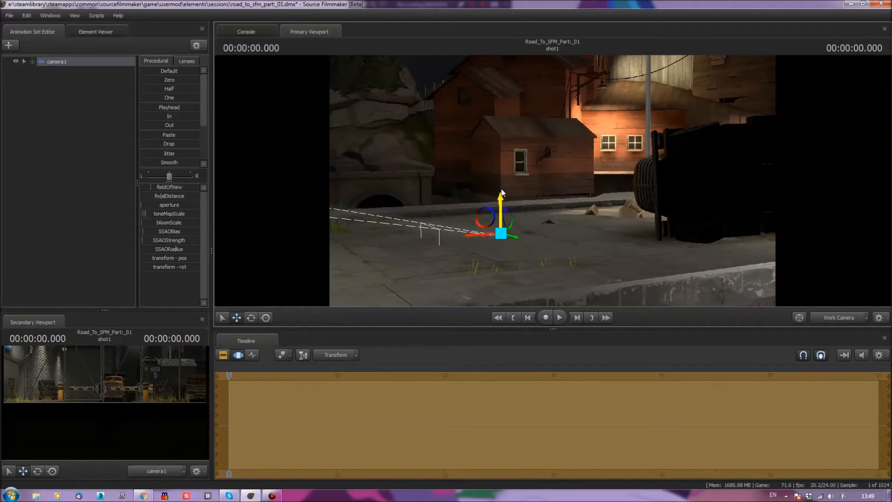
{"action": "left_click_drag", "start_coordinate": [506, 202], "coordinate": [506, 177]}
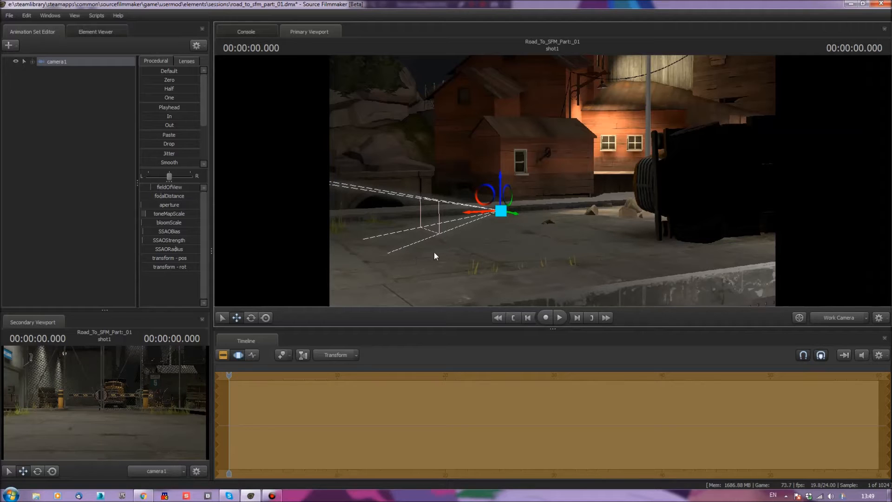
- Rotate camera1 horizontally until it faces the red wooden shed
{"action": "key", "text": "e"}
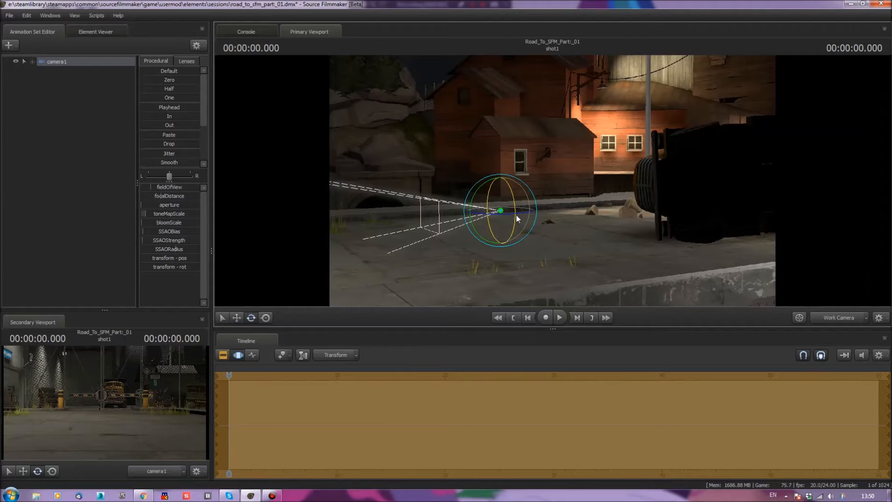
{"action": "left_click_drag", "start_coordinate": [504, 215], "coordinate": [293, 216]}
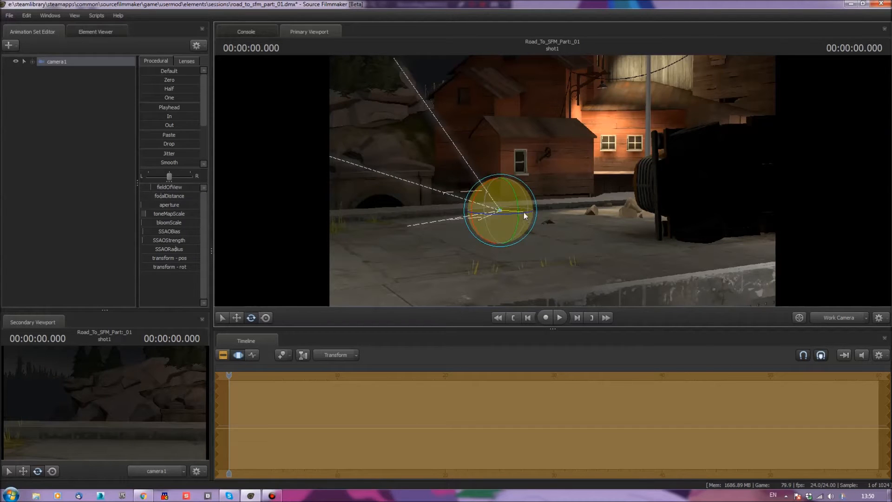
{"action": "mouse_move", "coordinate": [525, 214]}
{"action": "left_mouse_down"}
{"action": "mouse_move", "coordinate": [484, 219]}
{"action": "mouse_move", "coordinate": [509, 214]}
{"action": "left_mouse_up"}
- Move camera1 sideways and back beside the tire stack so it frames the shed and the yard
{"action": "key", "text": "w"}
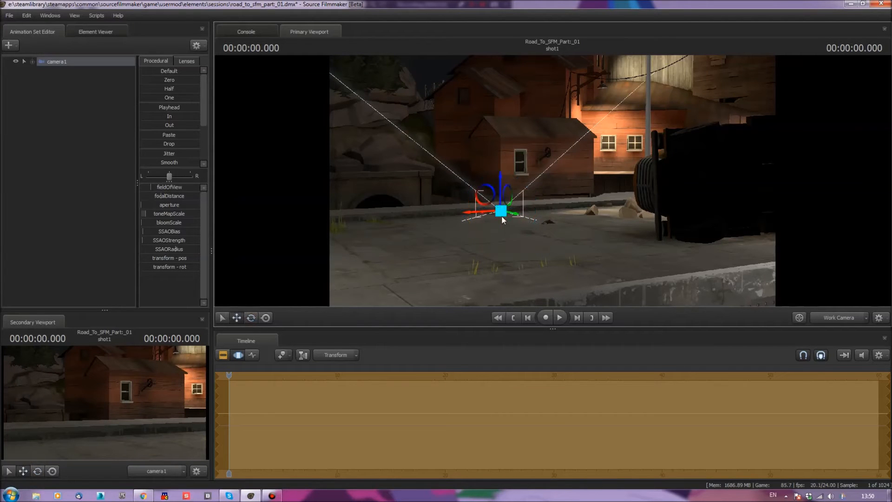
{"action": "left_click_drag", "start_coordinate": [515, 216], "coordinate": [662, 275]}
{"action": "left_click_drag", "start_coordinate": [661, 231], "coordinate": [610, 243]}
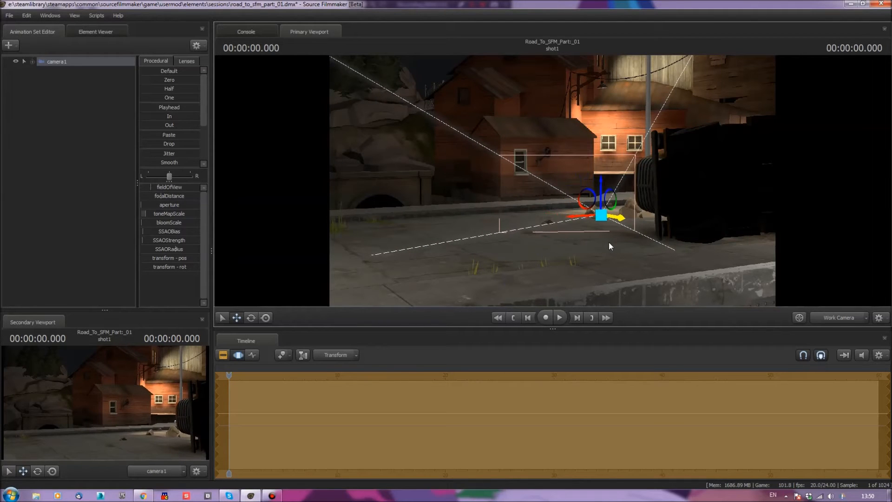
{"action": "left_click_drag", "start_coordinate": [582, 217], "coordinate": [498, 226]}
- Deselect camera1 in the animation set list
{"action": "left_click_drag", "start_coordinate": [535, 200], "coordinate": [597, 206]}
{"action": "key", "text": "a"}
{"action": "key", "text": "s"}
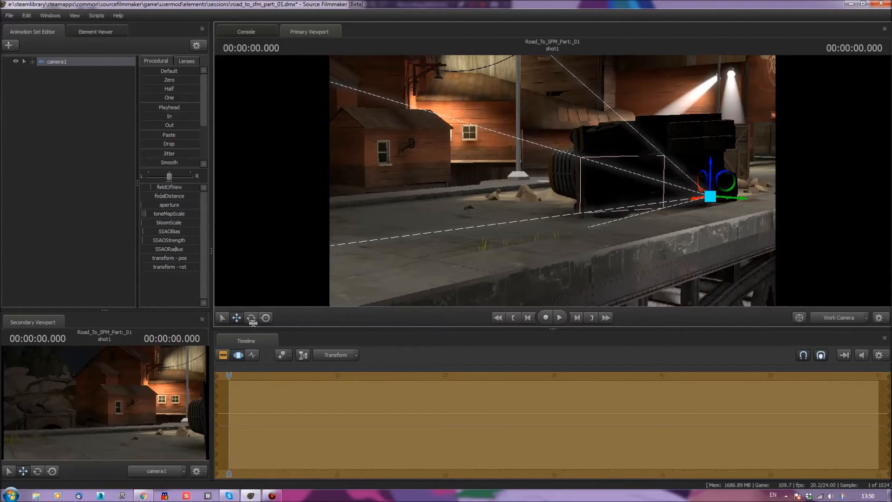
{"action": "left_click_drag", "start_coordinate": [393, 204], "coordinate": [316, 175]}
{"action": "left_click_drag", "start_coordinate": [520, 168], "coordinate": [547, 182]}
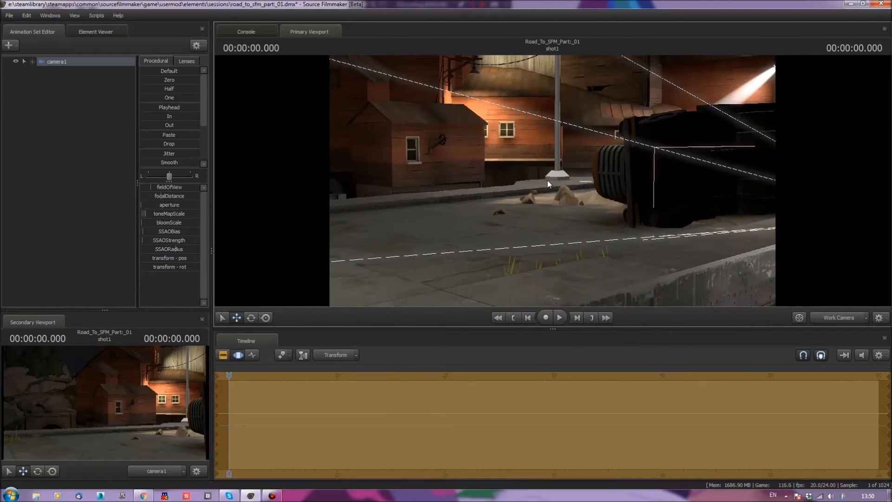
{"action": "right_click", "coordinate": [75, 87]}
{"action": "left_click", "coordinate": [71, 96]}
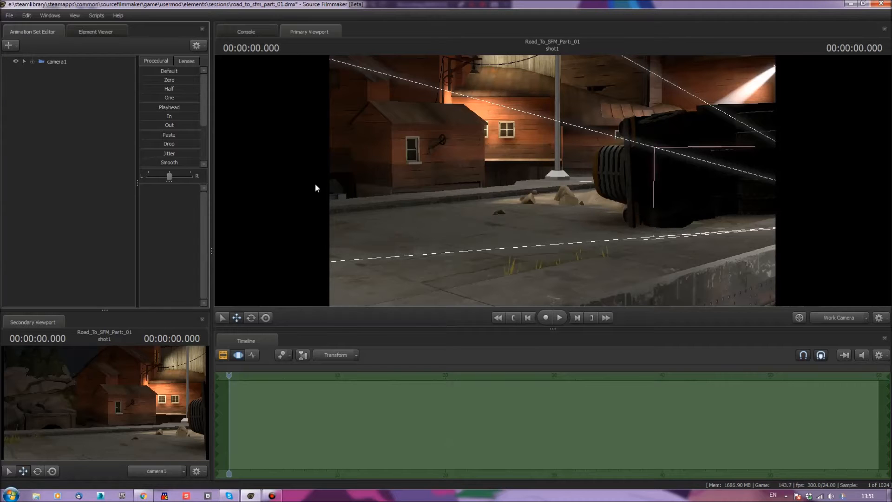
- Create an animation set for a new model, filtering the tf_movies models by "pyro" and loading the player\hwm Pyro
{"action": "left_click_drag", "start_coordinate": [343, 192], "coordinate": [288, 192]}
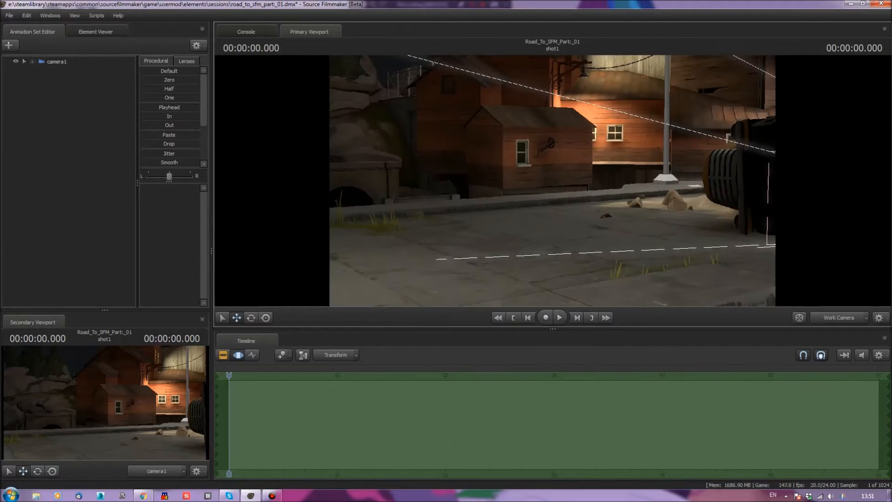
{"action": "left_click_drag", "start_coordinate": [428, 163], "coordinate": [553, 185]}
{"action": "key", "text": "w"}
{"action": "key", "text": "a"}
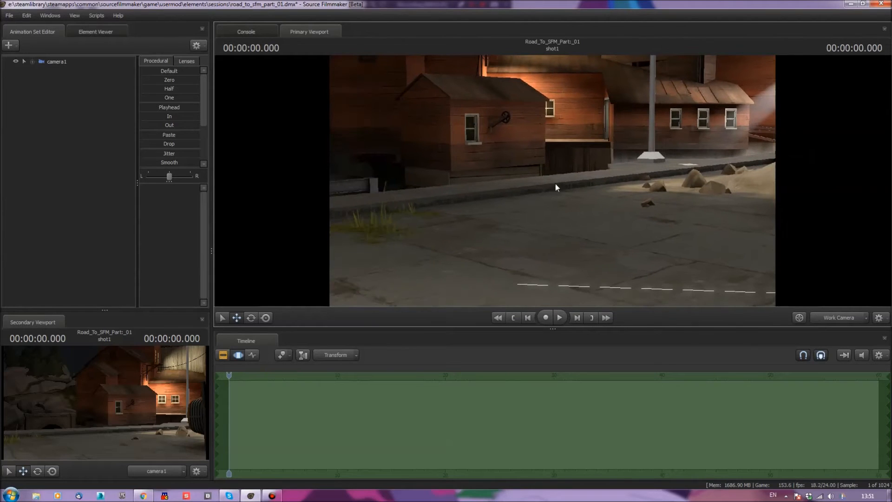
{"action": "right_click", "coordinate": [35, 117]}
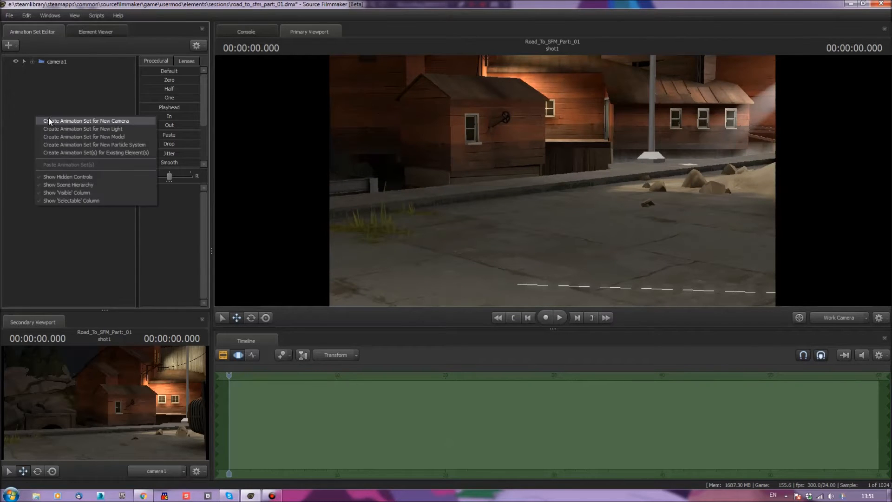
{"action": "left_click", "coordinate": [107, 136]}
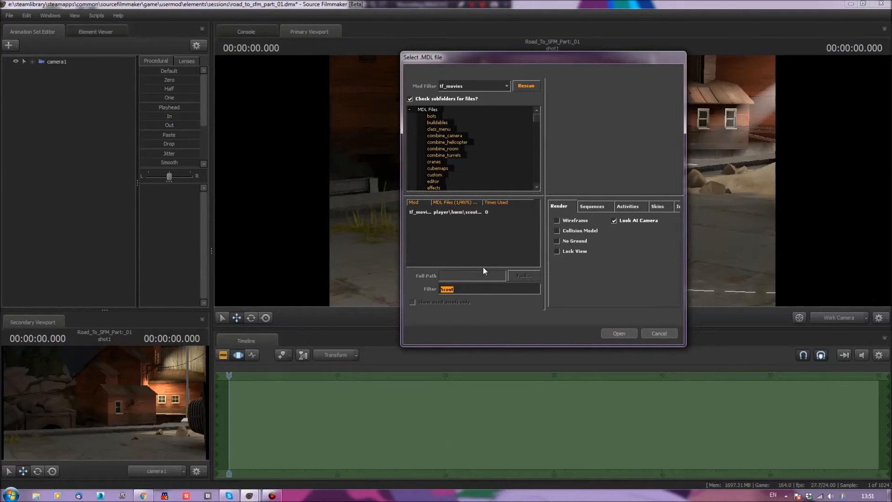
{"action": "key", "text": "BackSpace"}
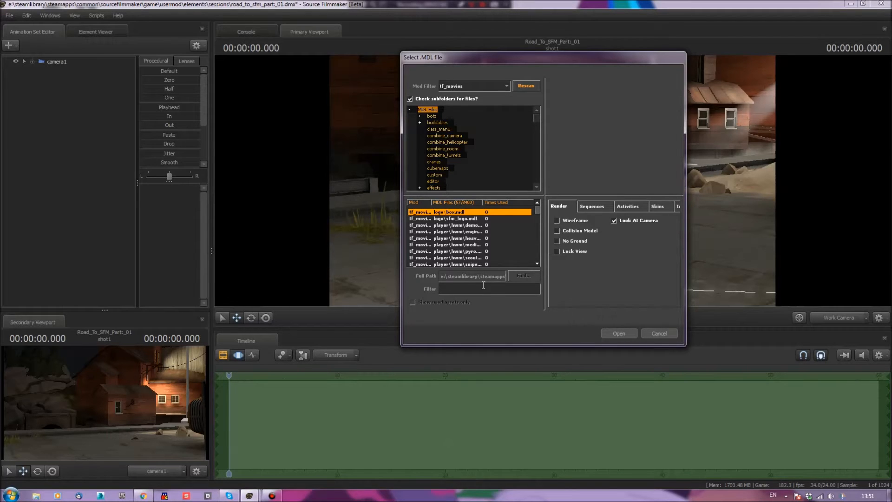
{"action": "type", "text": "pyro"}
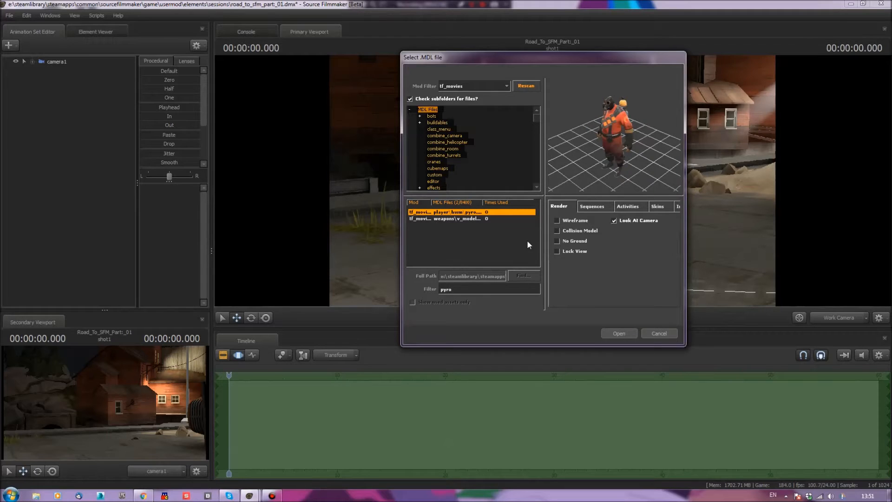
{"action": "left_click", "coordinate": [618, 333]}
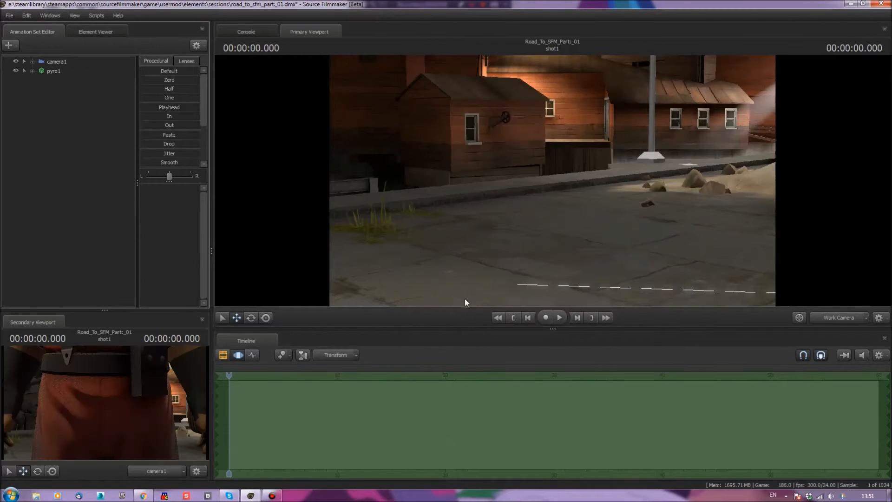
- Select pyro1 and move it away from camera1 onto the open concrete in front of the red shed
{"action": "left_click_drag", "start_coordinate": [439, 241], "coordinate": [553, 184]}
{"action": "key", "text": "s"}
{"action": "middle_click_drag", "start_coordinate": [583, 191], "coordinate": [388, 228]}
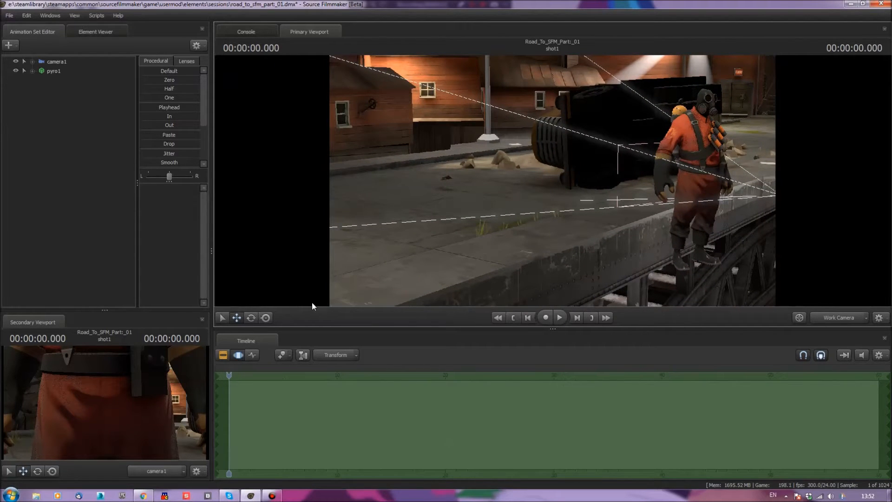
{"action": "key", "text": "e"}
{"action": "key", "text": "q"}
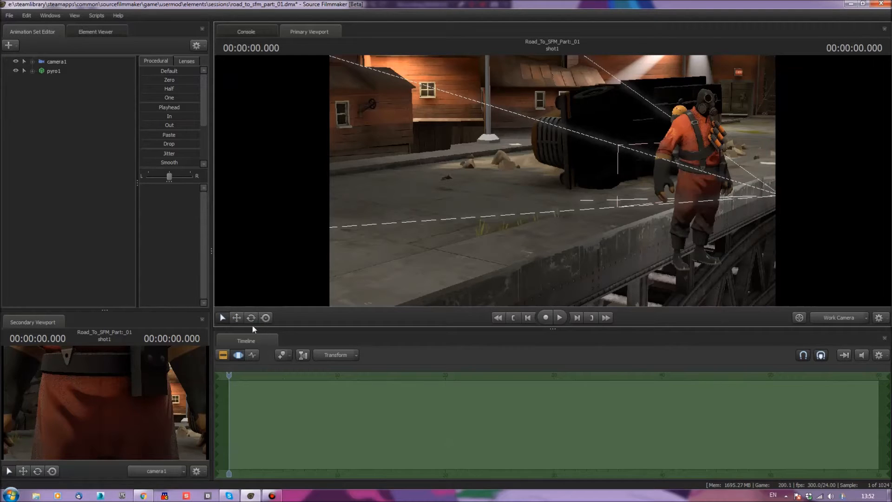
{"action": "left_click", "coordinate": [237, 318]}
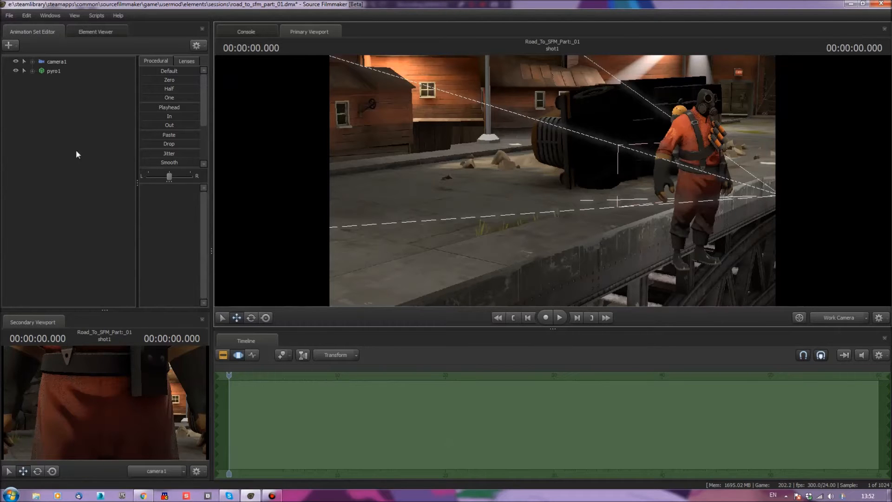
{"action": "left_click", "coordinate": [60, 72]}
{"action": "left_click_drag", "start_coordinate": [715, 271], "coordinate": [551, 181]}
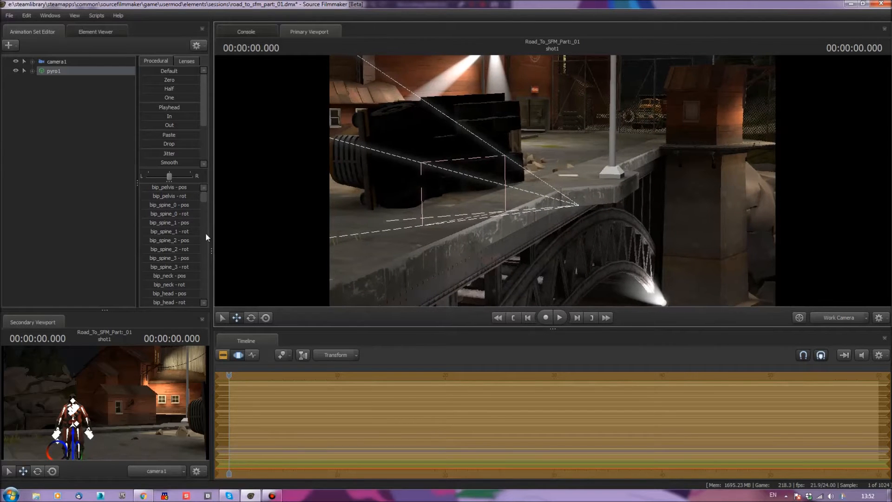
- Move camera1 across the yard toward the Pyro so the character stands larger and near the centre of its frame
{"action": "left_click", "coordinate": [56, 61]}
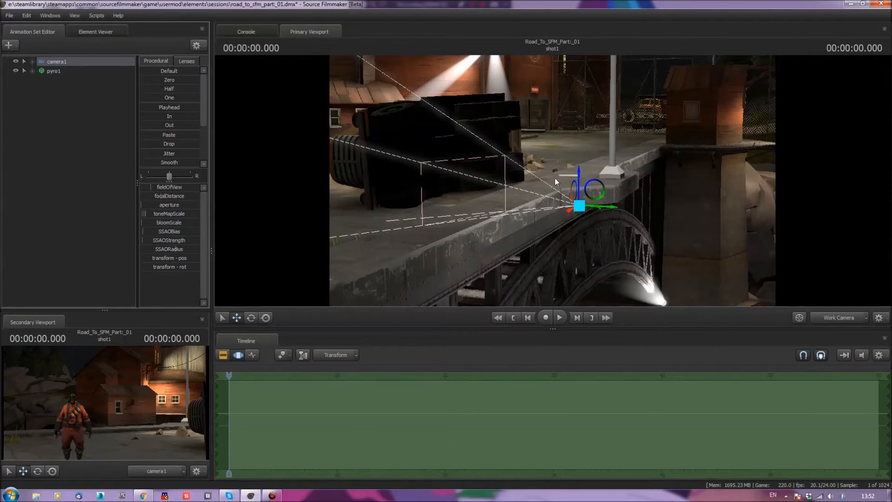
{"action": "left_click_drag", "start_coordinate": [616, 207], "coordinate": [228, 204]}
{"action": "left_click_drag", "start_coordinate": [614, 200], "coordinate": [542, 182]}
{"action": "key", "text": "w"}
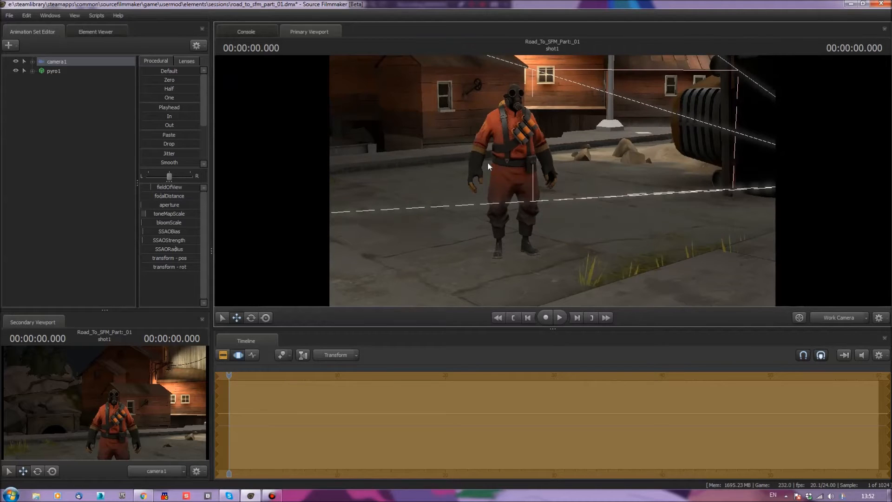
- Turn pyro1 about its vertical axis to face forward and shift it along the ground toward the right of camera1's frame
{"action": "left_click", "coordinate": [51, 71]}
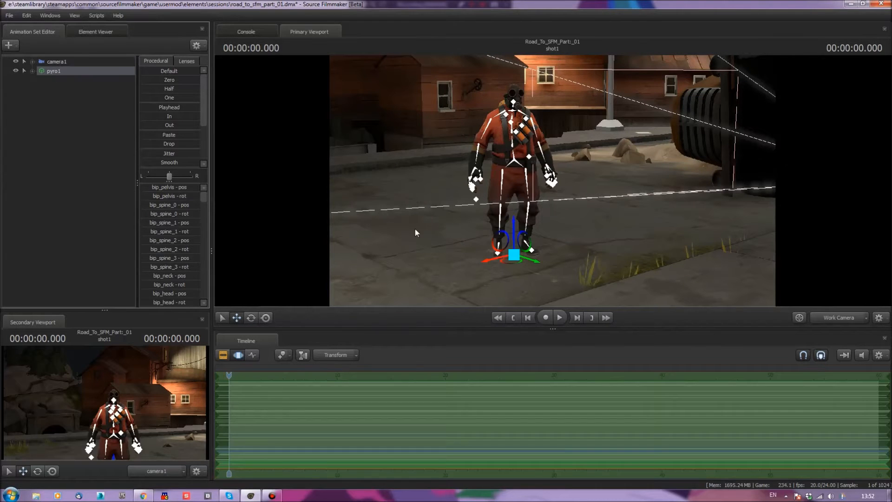
{"action": "key", "text": "e"}
{"action": "left_click_drag", "start_coordinate": [536, 261], "coordinate": [506, 267]}
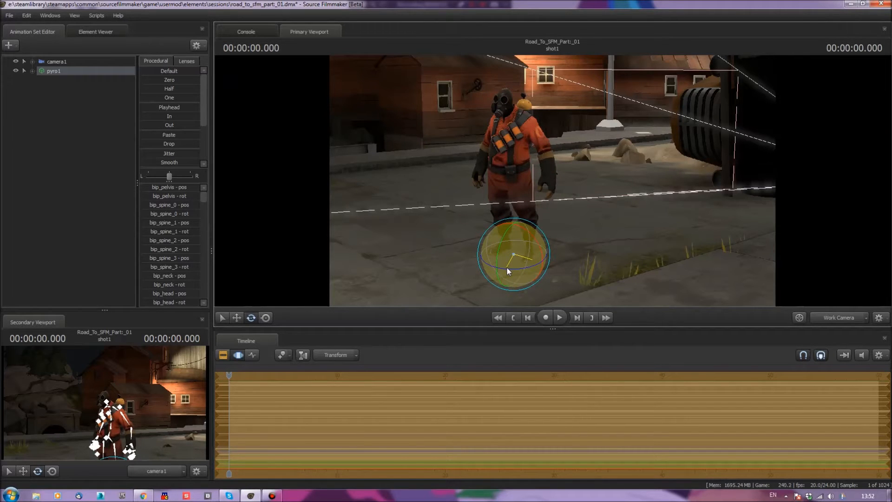
{"action": "left_click_drag", "start_coordinate": [507, 268], "coordinate": [526, 256]}
{"action": "key", "text": "w"}
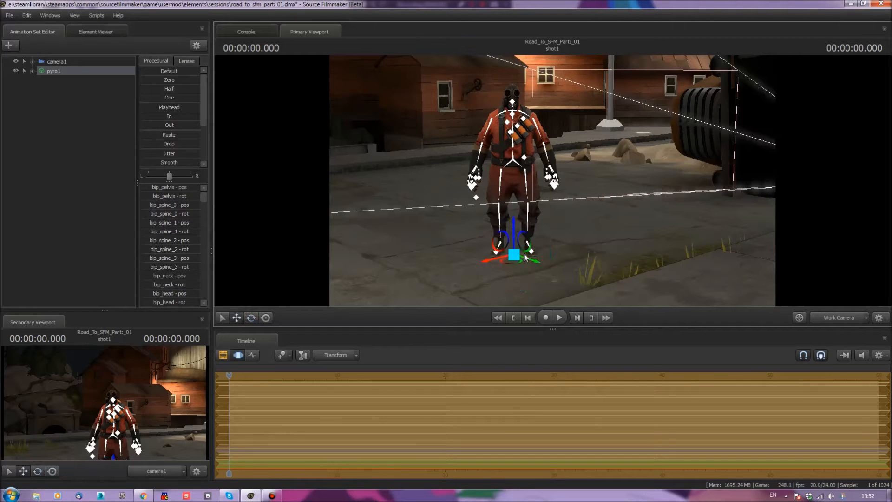
{"action": "left_click_drag", "start_coordinate": [514, 259], "coordinate": [566, 278]}
- Lower camera1 toward the ground so the Pyro sits higher in the shot with more of its legs in frame
{"action": "left_click_drag", "start_coordinate": [451, 255], "coordinate": [553, 185]}
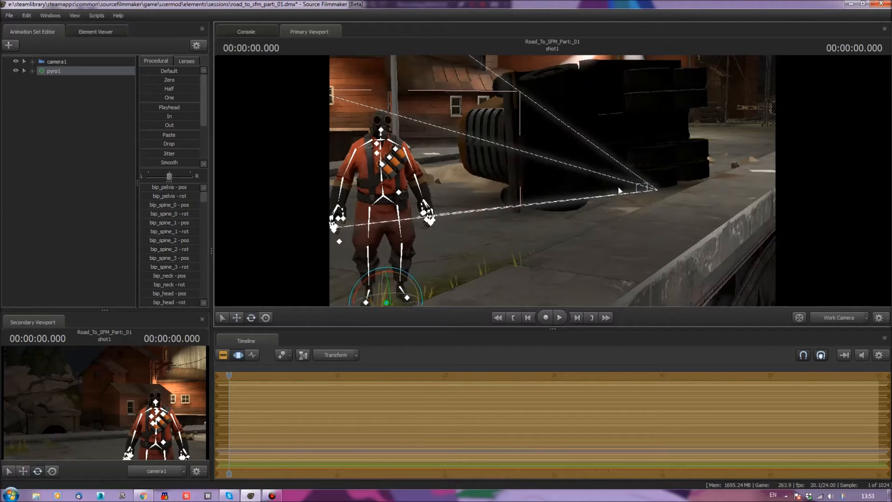
{"action": "left_click", "coordinate": [56, 62]}
{"action": "left_click_drag", "start_coordinate": [655, 165], "coordinate": [644, 258]}
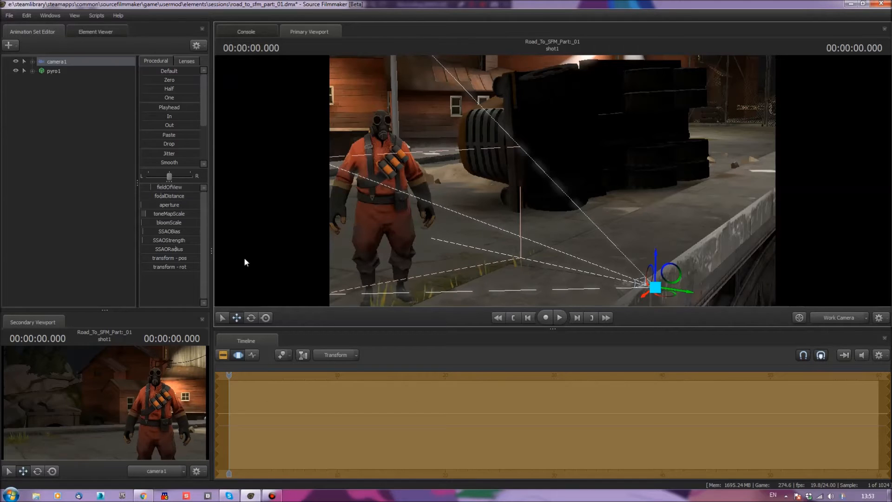
- Focus the work camera on pyro1 and turn the model slightly about its vertical axis
{"action": "left_click", "coordinate": [75, 72]}
{"action": "key", "text": "f"}
{"action": "key", "text": "e"}
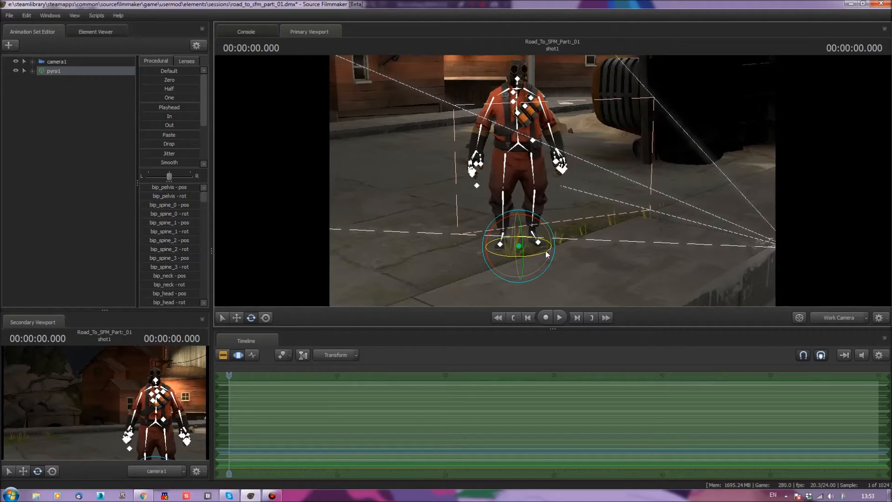
{"action": "mouse_move", "coordinate": [546, 257]}
{"action": "left_mouse_down"}
{"action": "mouse_move", "coordinate": [527, 257]}
{"action": "mouse_move", "coordinate": [544, 248]}
{"action": "mouse_move", "coordinate": [537, 252]}
{"action": "left_mouse_up"}
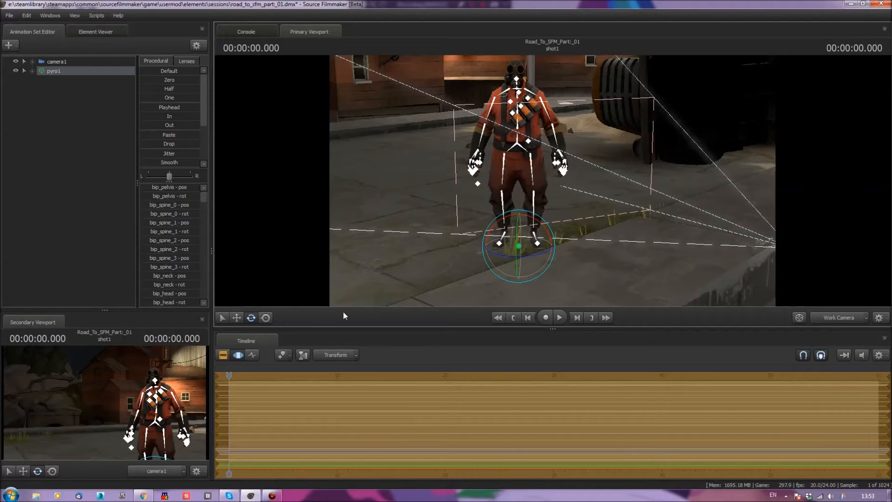
{"action": "left_click_drag", "start_coordinate": [512, 256], "coordinate": [506, 257]}
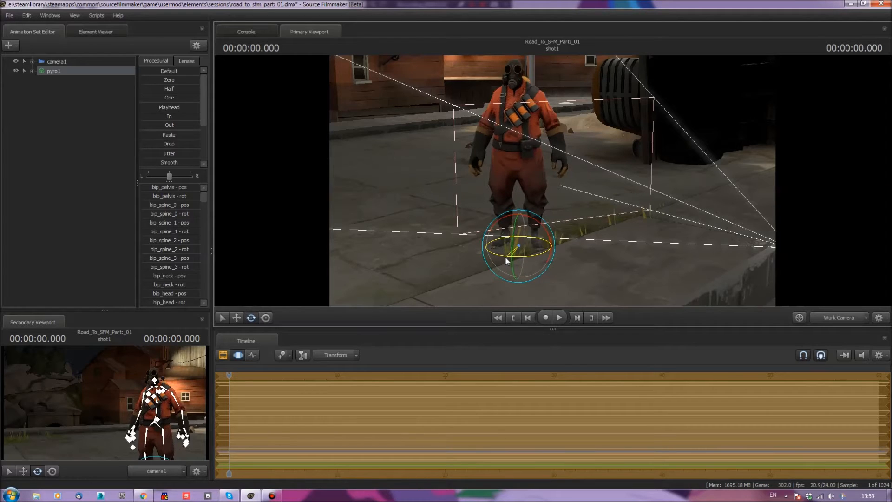
- Import the swim_LOSER sequence onto pyro1
{"action": "right_click", "coordinate": [71, 72]}
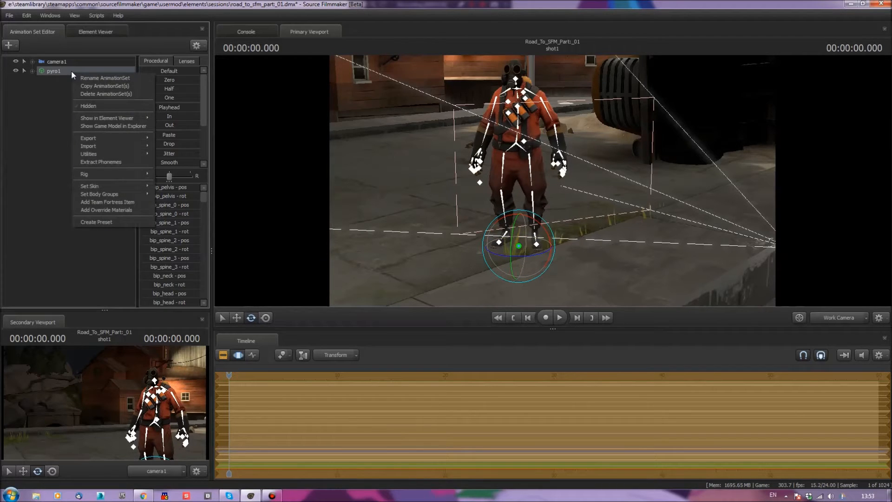
{"action": "mouse_move", "coordinate": [131, 146]}
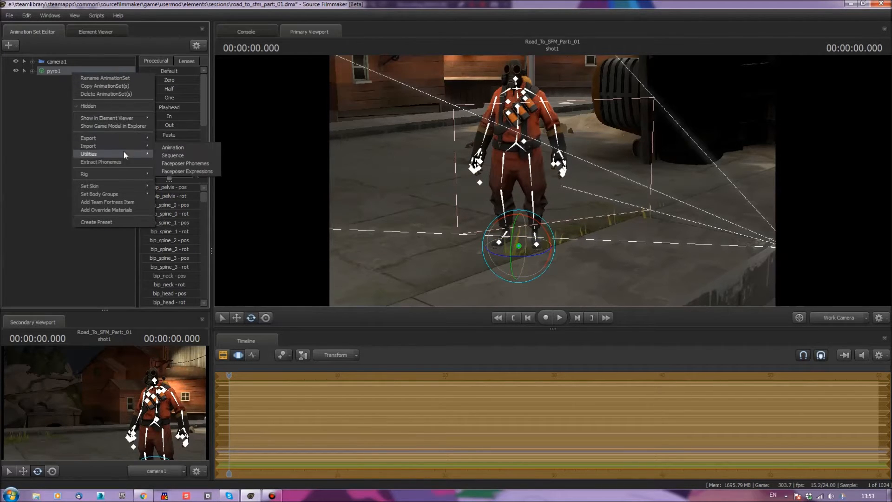
{"action": "left_click", "coordinate": [172, 156]}
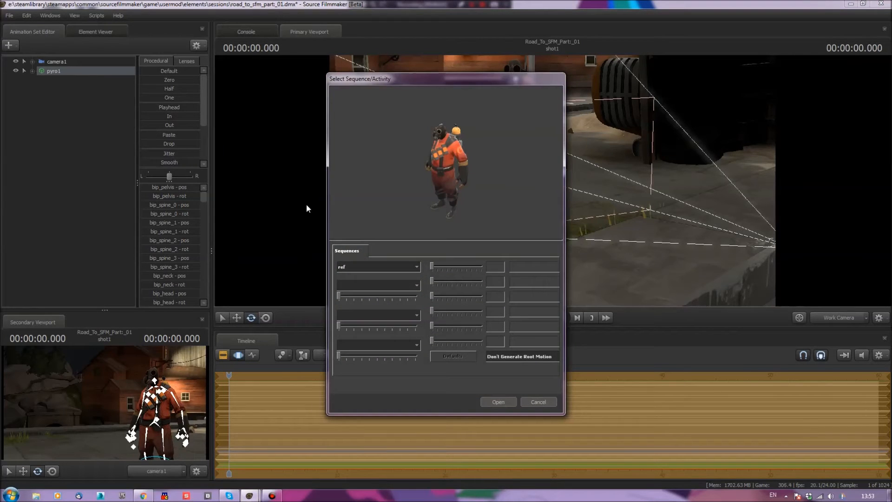
{"action": "left_click", "coordinate": [418, 266]}
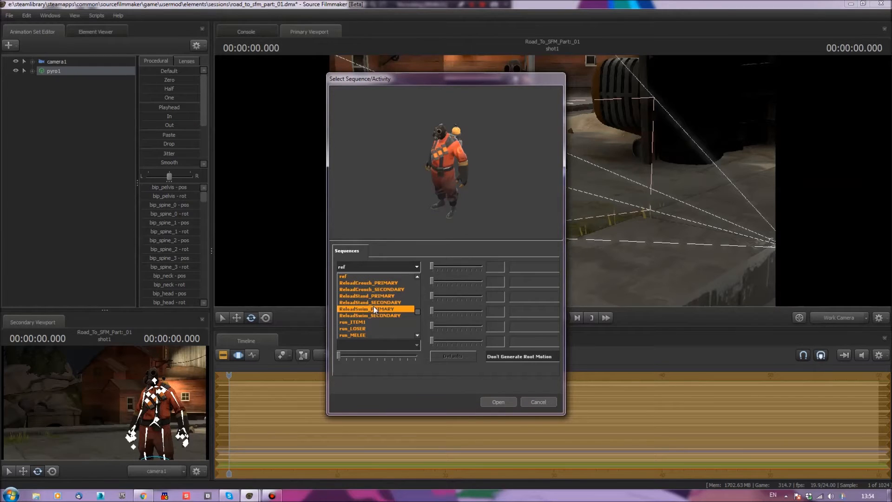
{"action": "scroll", "coordinate": [373, 300], "scroll_direction": "down", "scroll_amount": 3}
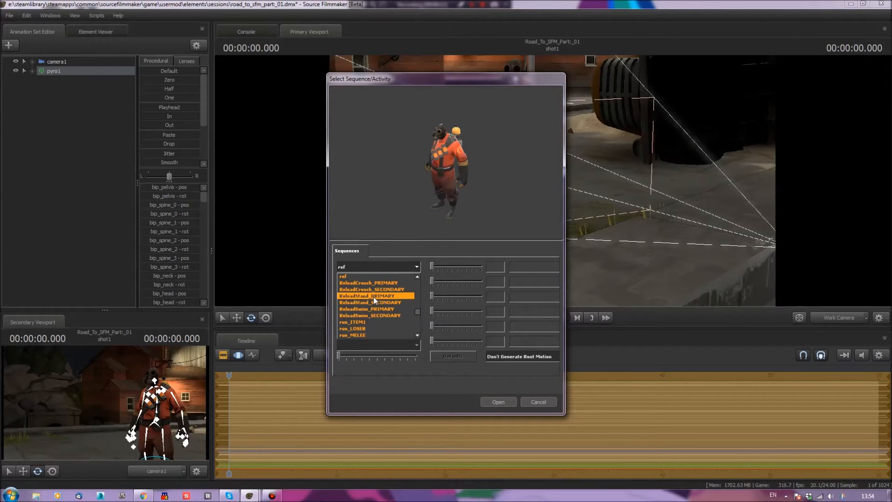
{"action": "scroll", "coordinate": [375, 300], "scroll_direction": "down", "scroll_amount": 2}
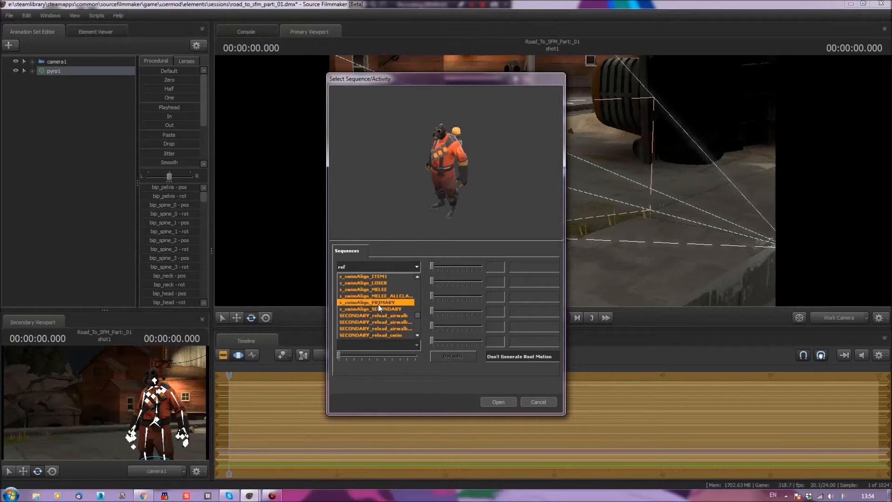
{"action": "scroll", "coordinate": [384, 305], "scroll_direction": "down", "scroll_amount": 1}
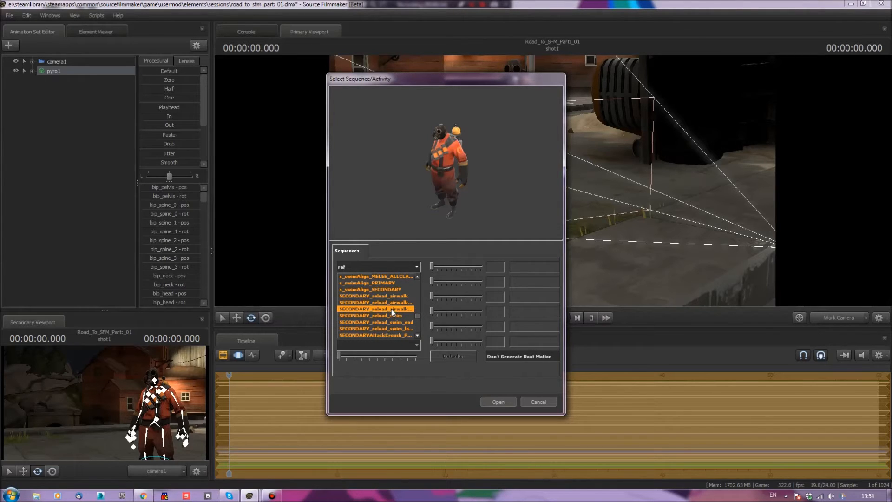
{"action": "scroll", "coordinate": [389, 314], "scroll_direction": "down", "scroll_amount": 2}
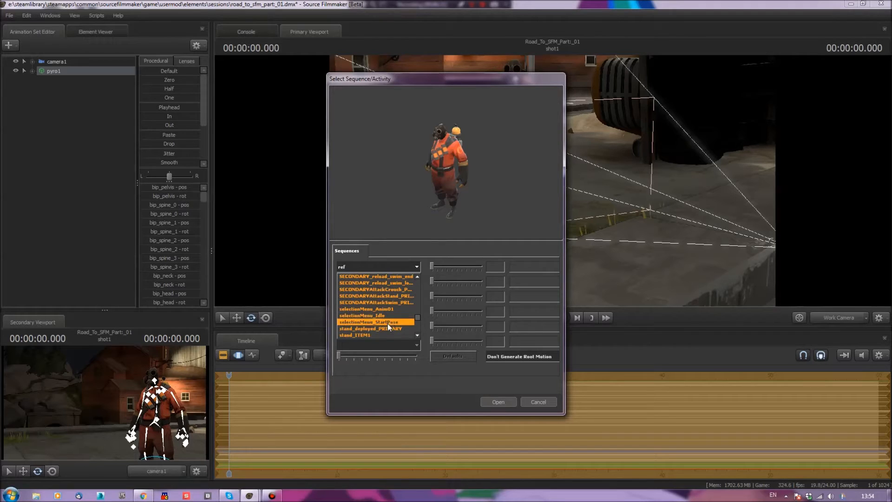
{"action": "scroll", "coordinate": [387, 323], "scroll_direction": "down", "scroll_amount": 2}
{"action": "scroll", "coordinate": [374, 329], "scroll_direction": "down", "scroll_amount": 3}
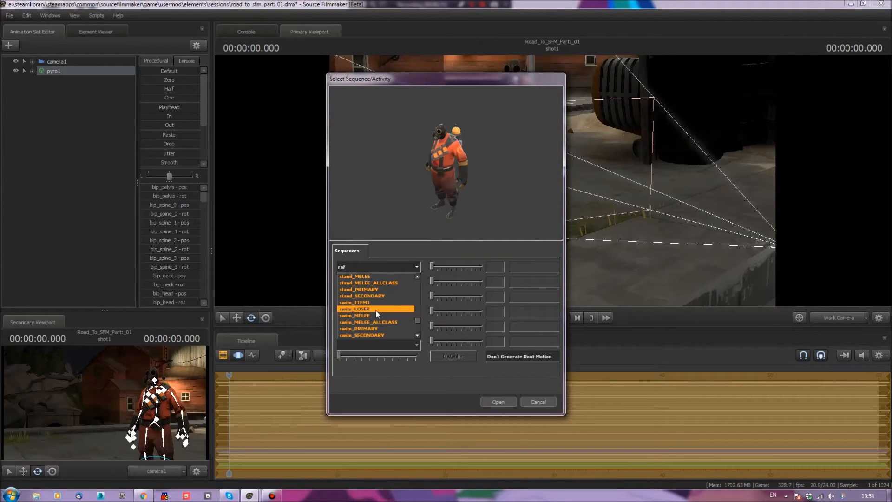
{"action": "left_click", "coordinate": [377, 311]}
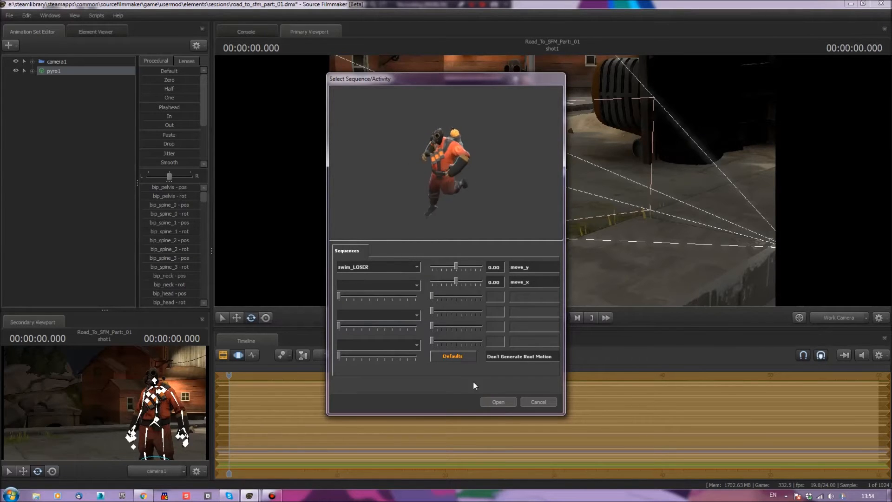
{"action": "left_click", "coordinate": [492, 402]}
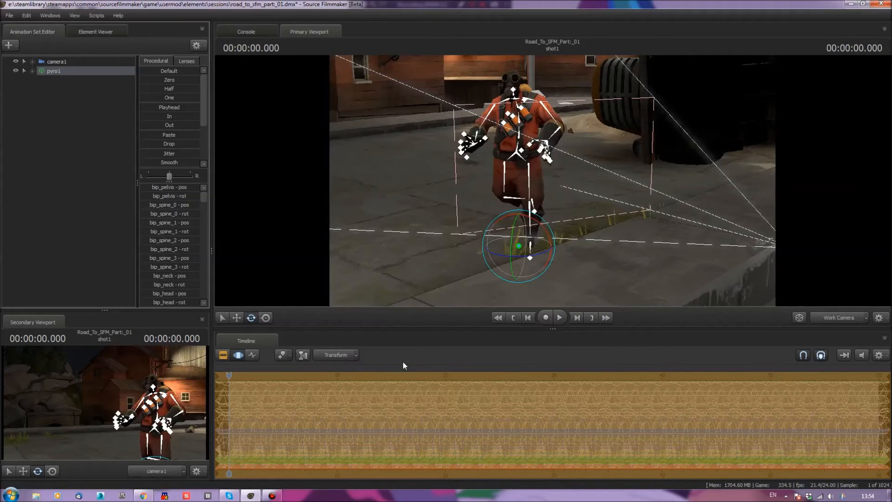
- Play back the shot to preview the Pyro's imported animation, and stop playback after about three seconds
{"action": "key", "text": "space"}
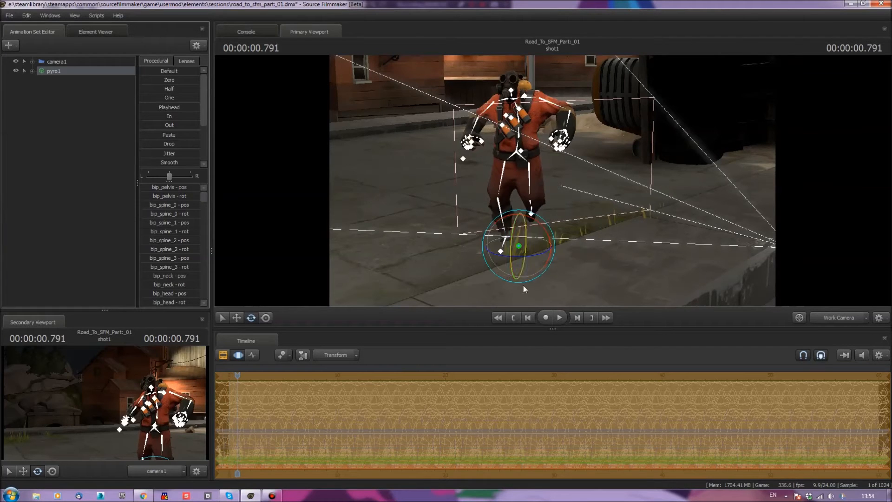
{"action": "key", "text": "space"}
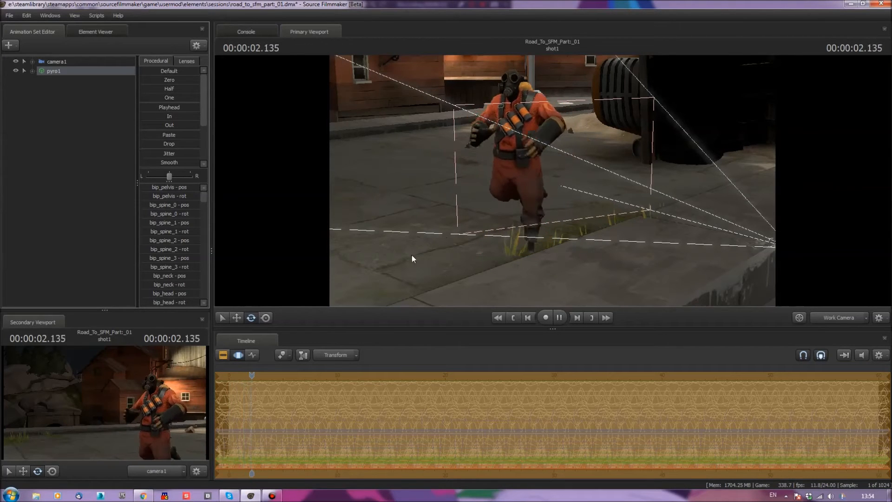
{"action": "key", "text": "space"}
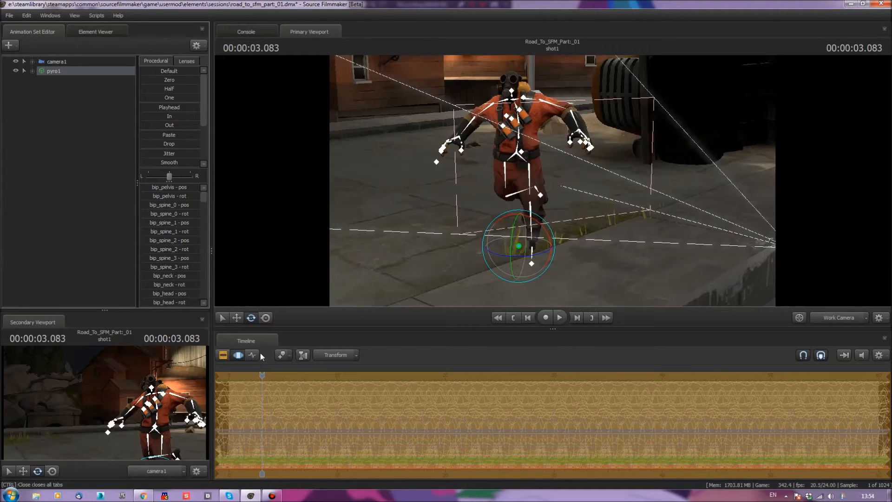
- Move the playhead back to about 0.4 seconds and start a sequence import for pyro1
{"action": "left_click_drag", "start_coordinate": [261, 375], "coordinate": [233, 373]}
{"action": "right_click", "coordinate": [60, 66]}
{"action": "right_click", "coordinate": [56, 71]}
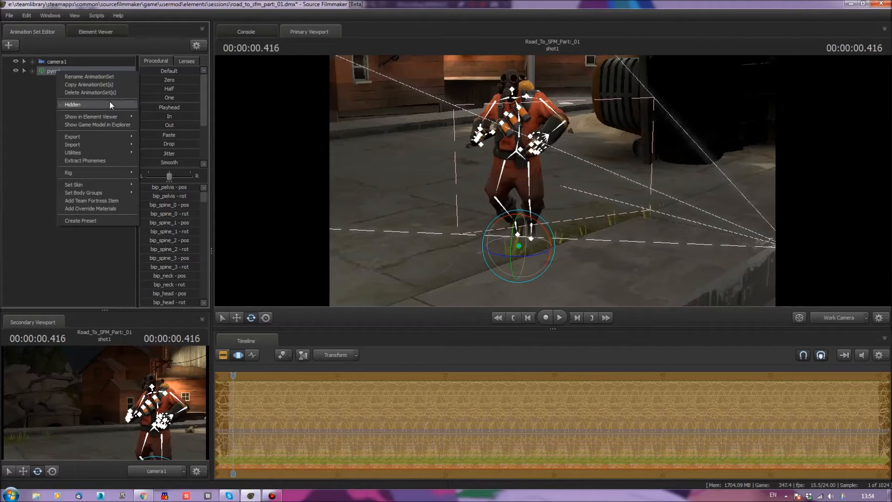
{"action": "mouse_move", "coordinate": [111, 138]}
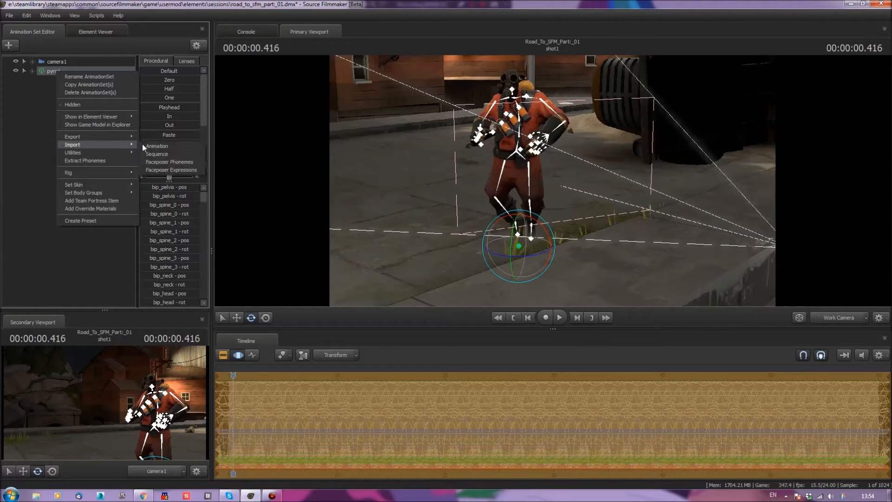
{"action": "left_click", "coordinate": [162, 154]}
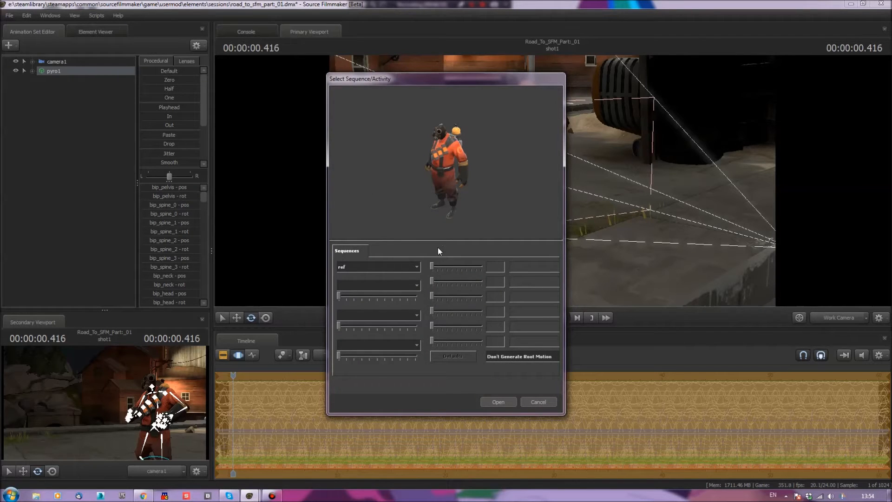
- Choose run_PRIMARY as the second, layered sequence while leaving ref as the base sequence
{"action": "left_click", "coordinate": [417, 267]}
{"action": "left_click", "coordinate": [417, 268]}
{"action": "left_click", "coordinate": [417, 285]}
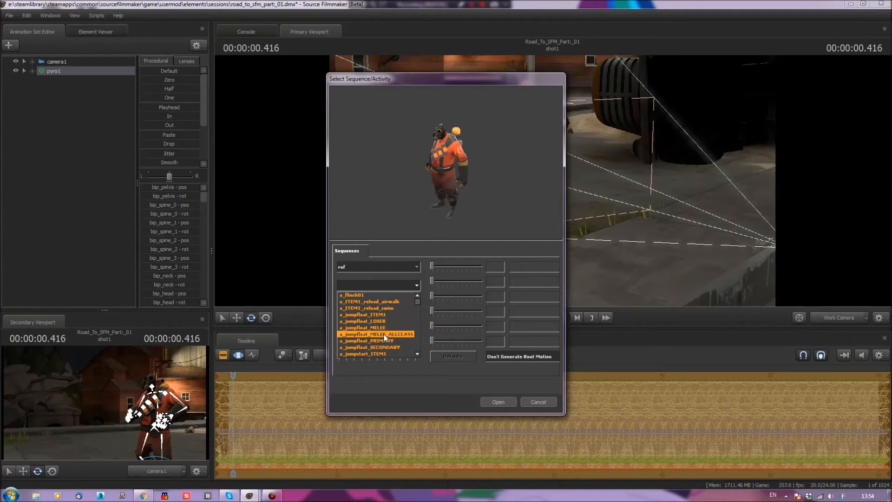
{"action": "scroll", "coordinate": [388, 331], "scroll_direction": "down", "scroll_amount": 4}
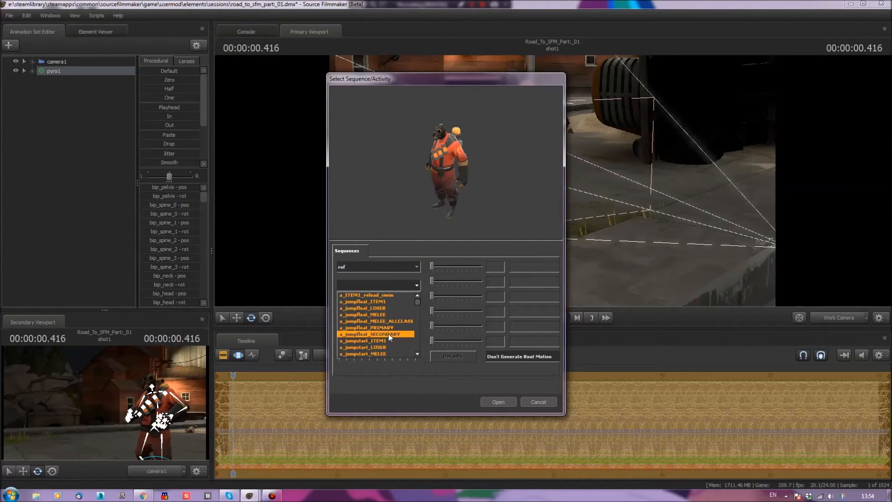
{"action": "scroll", "coordinate": [386, 326], "scroll_direction": "down", "scroll_amount": 5}
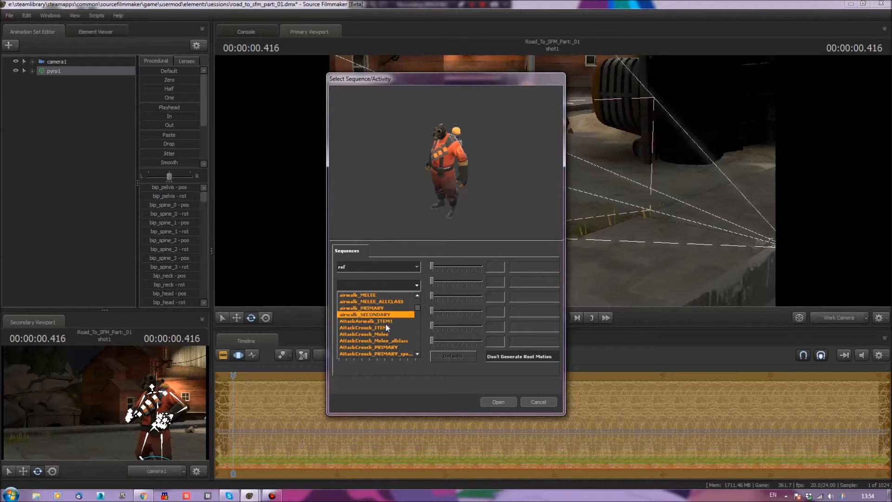
{"action": "scroll", "coordinate": [387, 328], "scroll_direction": "down", "scroll_amount": 6}
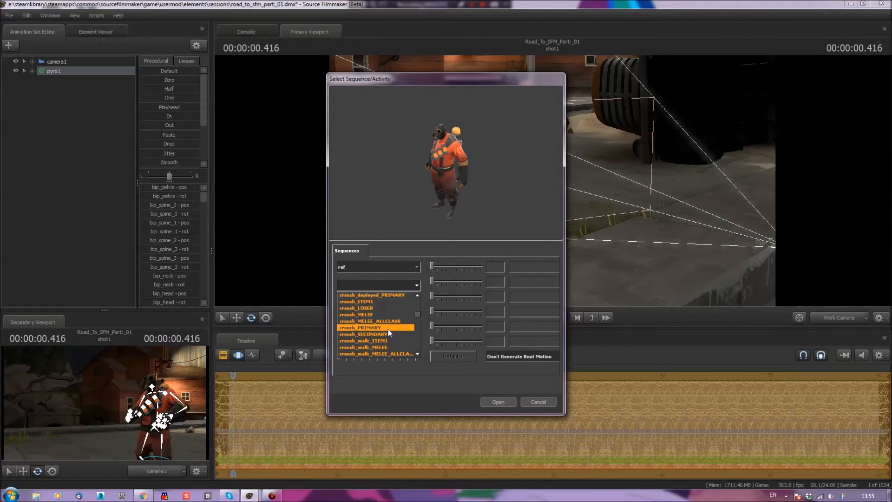
{"action": "scroll", "coordinate": [395, 332], "scroll_direction": "down", "scroll_amount": 10}
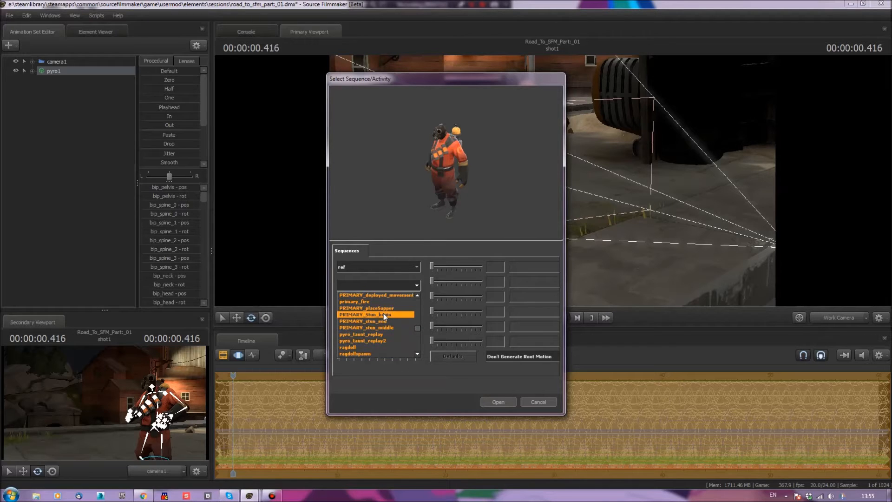
{"action": "scroll", "coordinate": [395, 332], "scroll_direction": "down", "scroll_amount": 2}
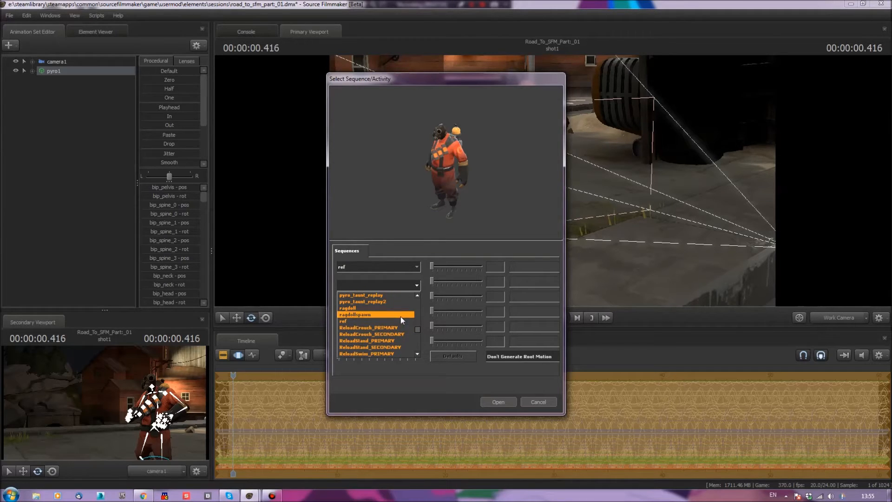
{"action": "scroll", "coordinate": [401, 321], "scroll_direction": "down", "scroll_amount": 3}
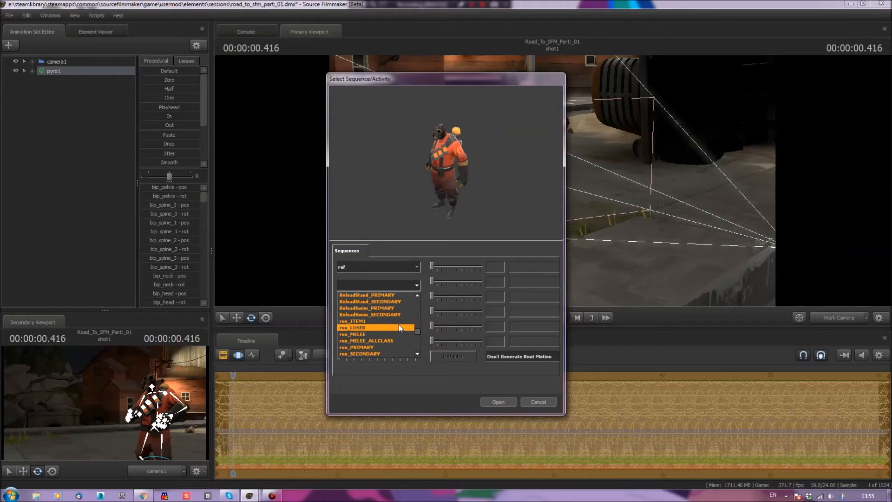
{"action": "scroll", "coordinate": [386, 331], "scroll_direction": "down", "scroll_amount": 1}
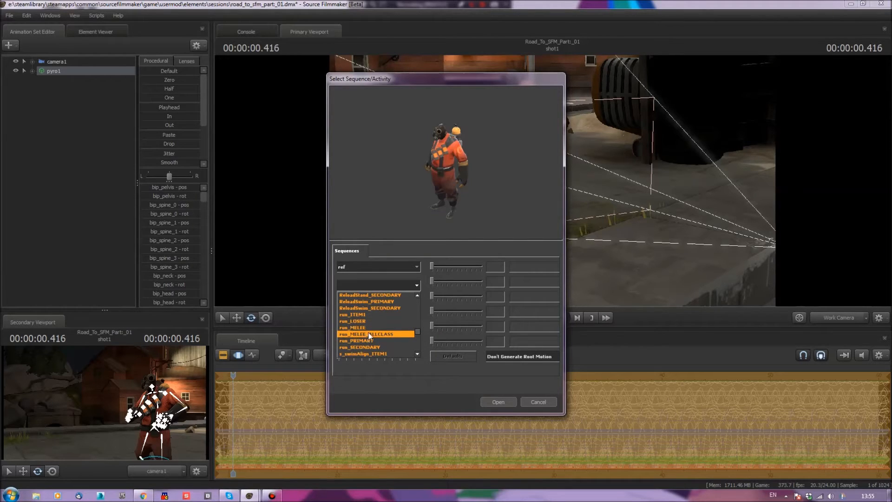
{"action": "left_click", "coordinate": [375, 338]}
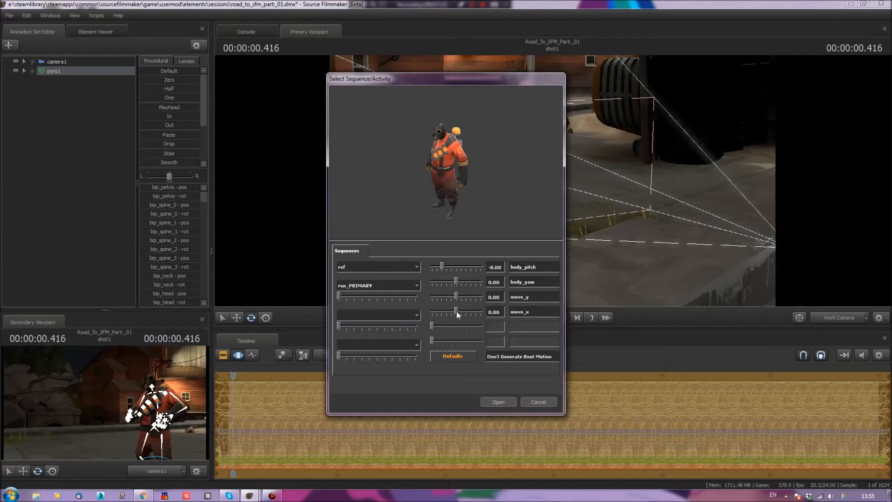
- Set move_x to 1.00, import the sequence onto pyro1 and play the shot for about a second
{"action": "left_click_drag", "start_coordinate": [477, 308], "coordinate": [484, 307]}
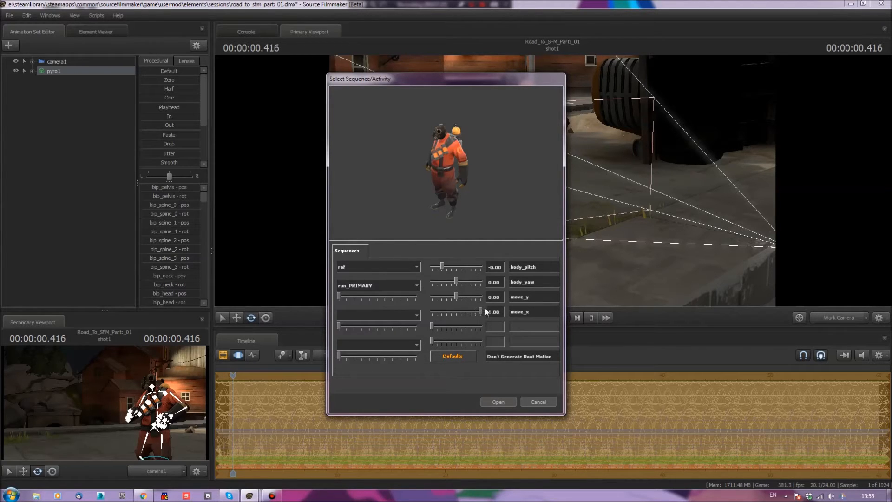
{"action": "left_click", "coordinate": [494, 402]}
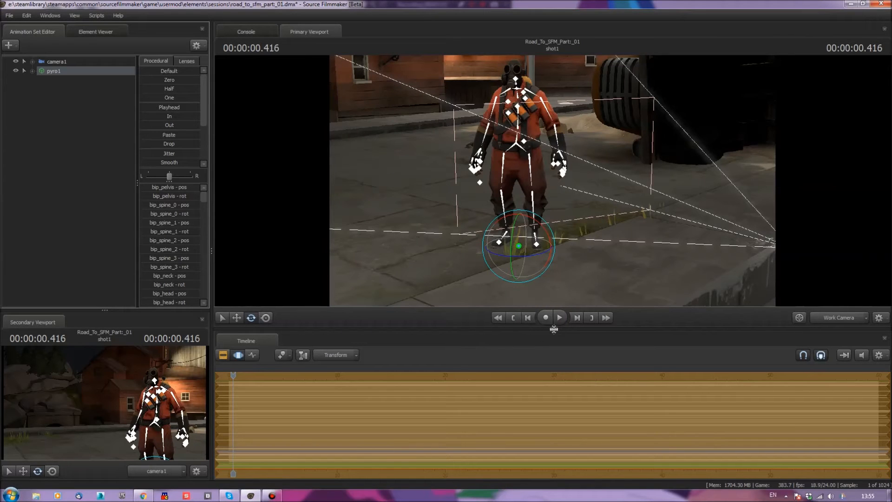
{"action": "left_click", "coordinate": [559, 323]}
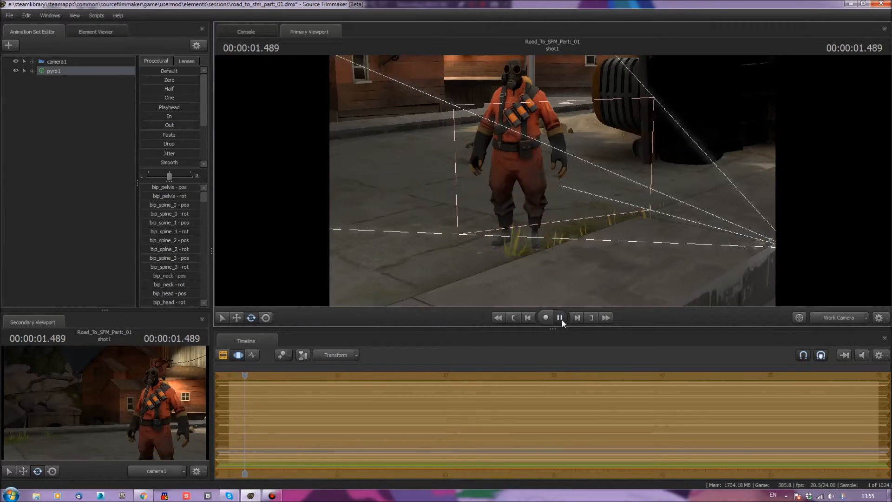
{"action": "right_click", "coordinate": [87, 71]}
{"action": "mouse_move", "coordinate": [135, 145]}
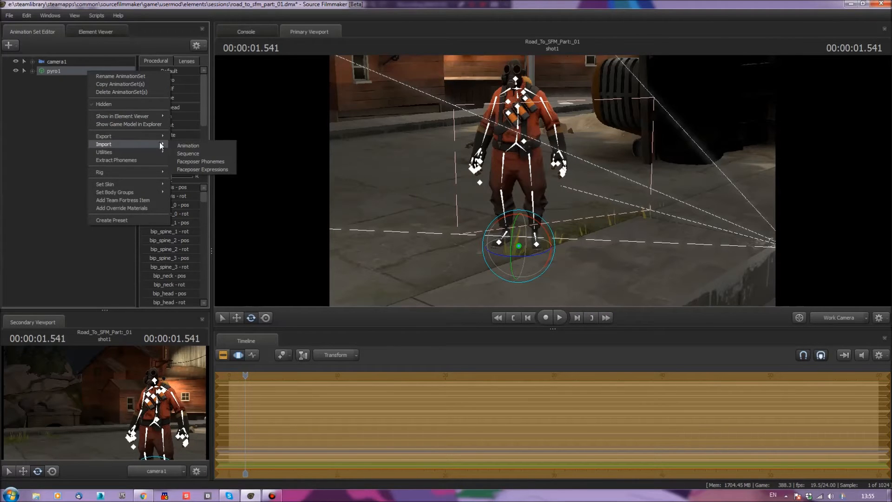
{"action": "left_click", "coordinate": [207, 153]}
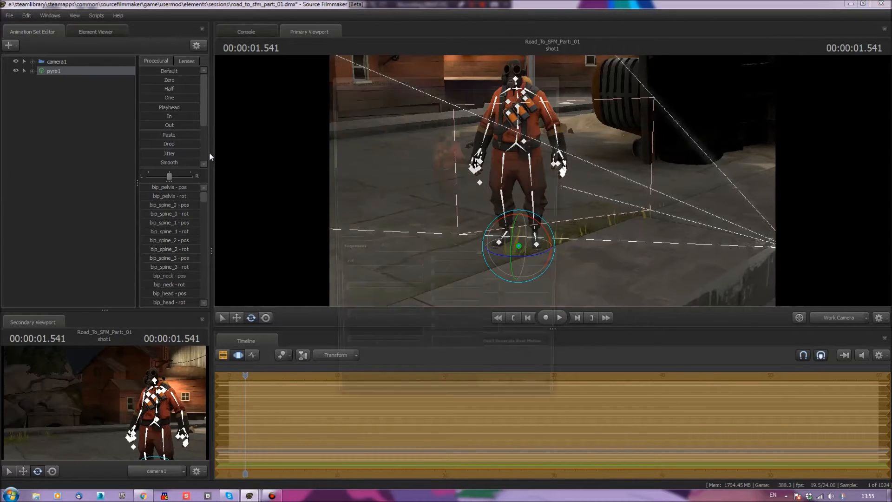
{"action": "left_click", "coordinate": [408, 285]}
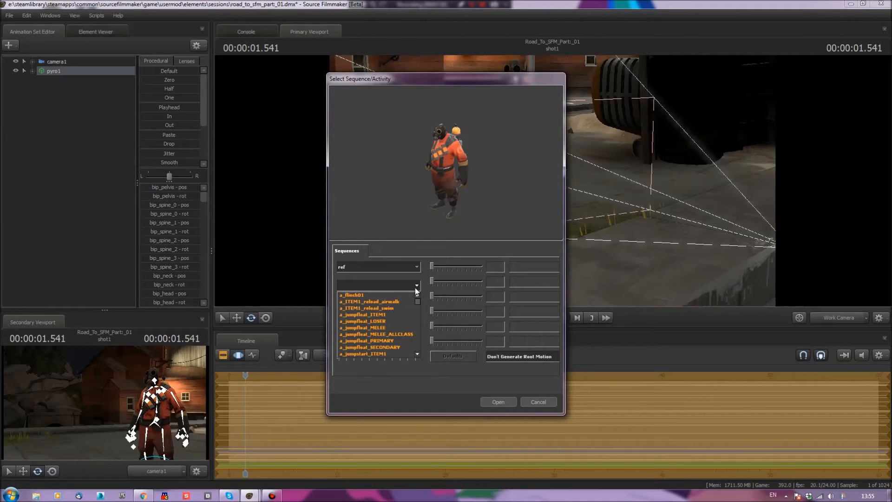
{"action": "left_click_drag", "start_coordinate": [419, 305], "coordinate": [419, 333]}
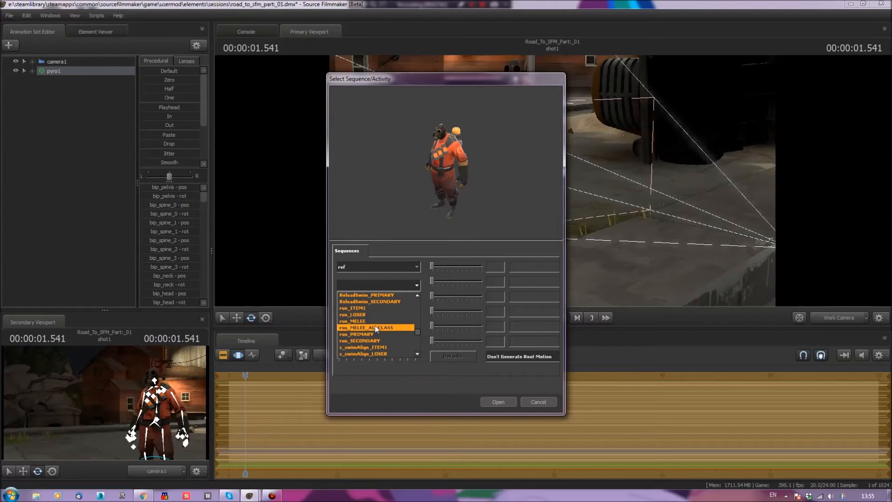
{"action": "scroll", "coordinate": [373, 329], "scroll_direction": "down", "scroll_amount": 1}
{"action": "left_click", "coordinate": [537, 402]}
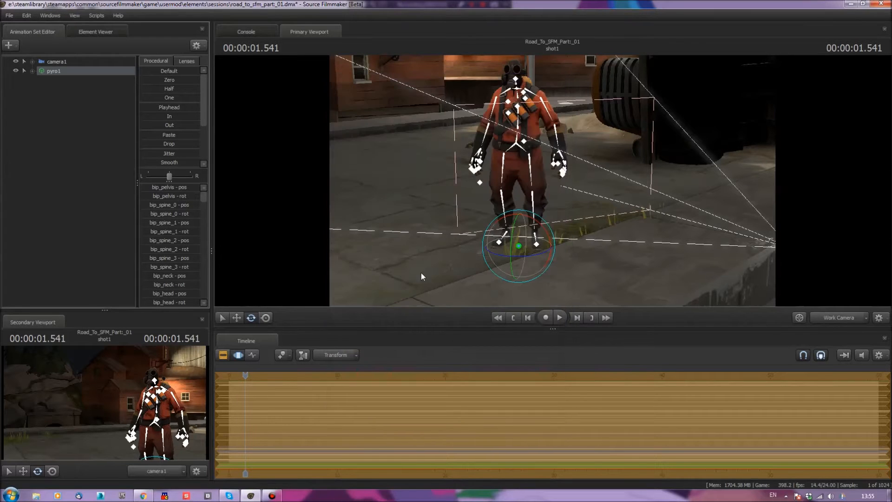
- Find the flamethrower by filtering the Team Fortress items for "flame" and attach TF_WEAPON_FLAMETHROWER to pyro1
{"action": "right_click", "coordinate": [66, 70]}
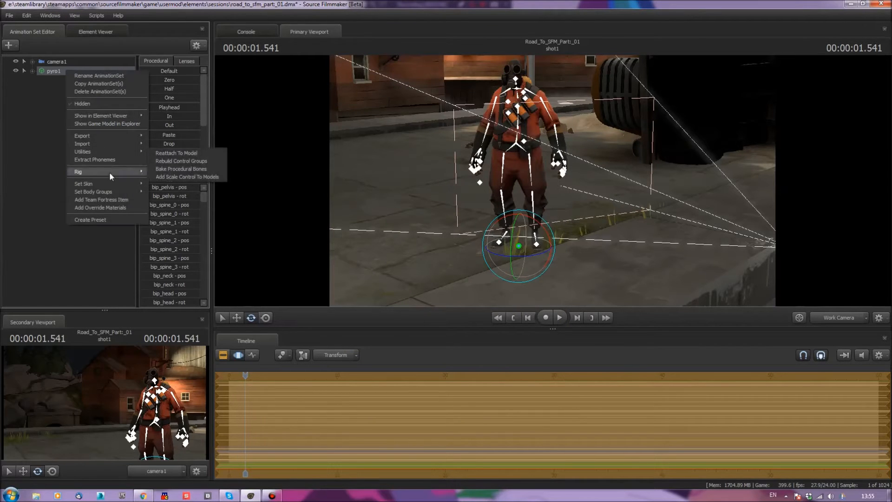
{"action": "mouse_move", "coordinate": [117, 199]}
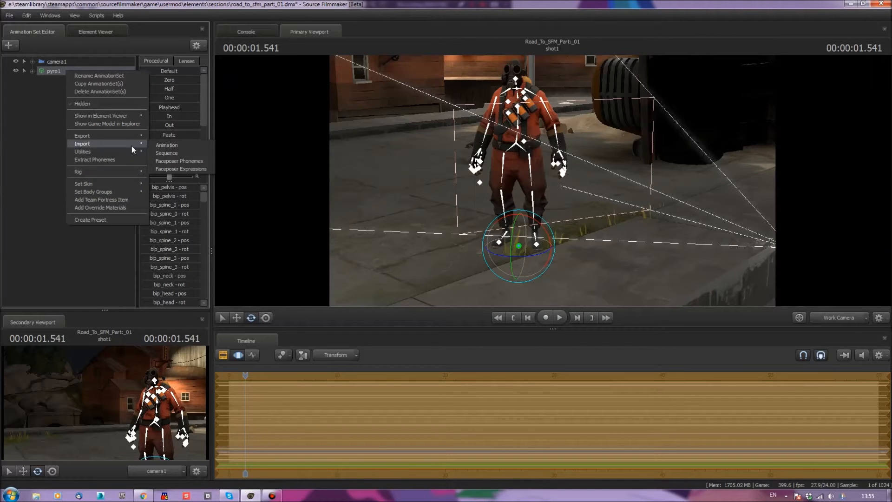
{"action": "left_click", "coordinate": [121, 198]}
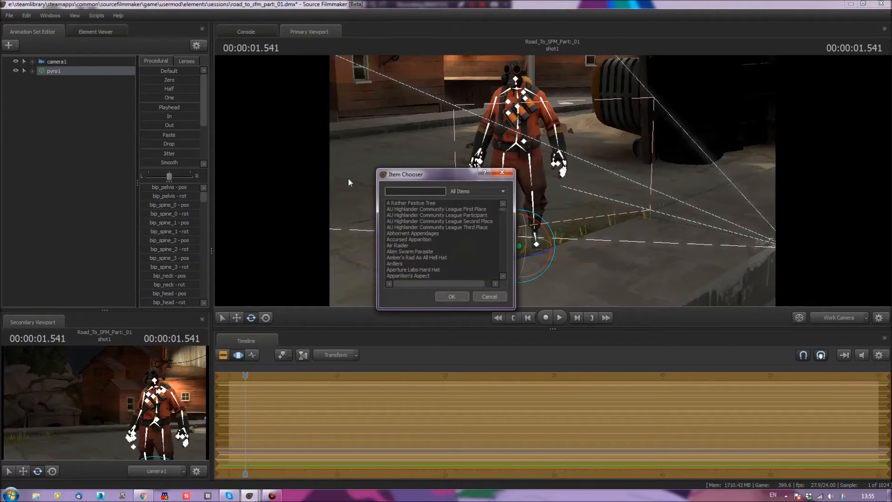
{"action": "type", "text": "flame"}
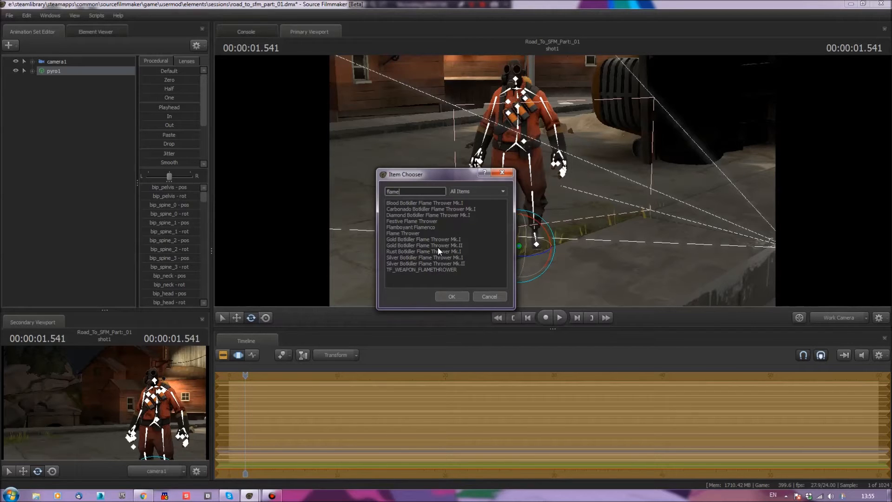
{"action": "left_click", "coordinate": [424, 269]}
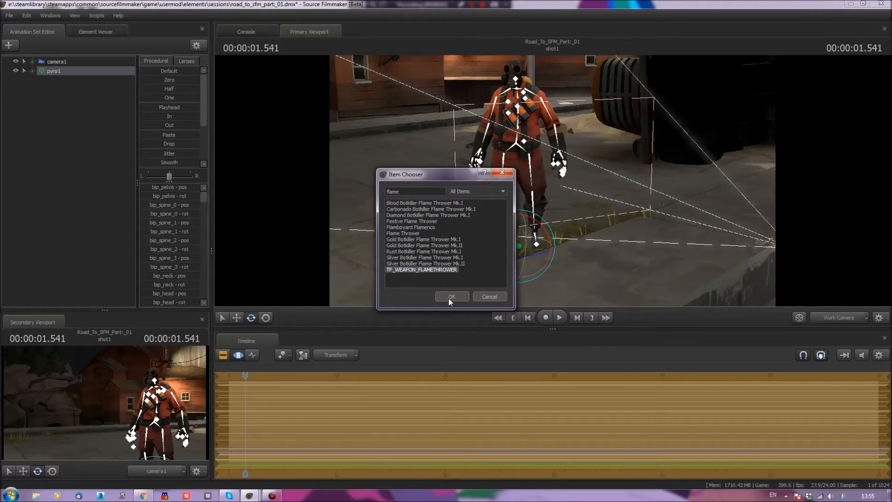
{"action": "left_click", "coordinate": [449, 298]}
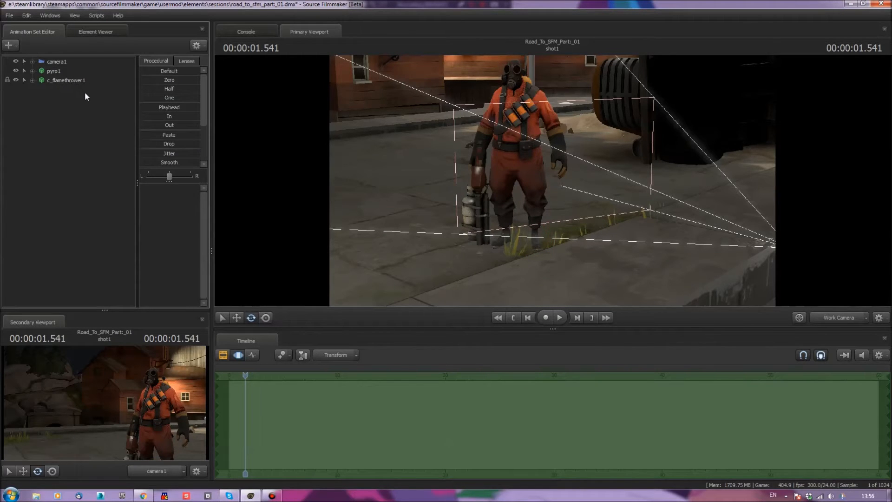
{"action": "right_click", "coordinate": [74, 80]}
{"action": "right_click", "coordinate": [55, 72]}
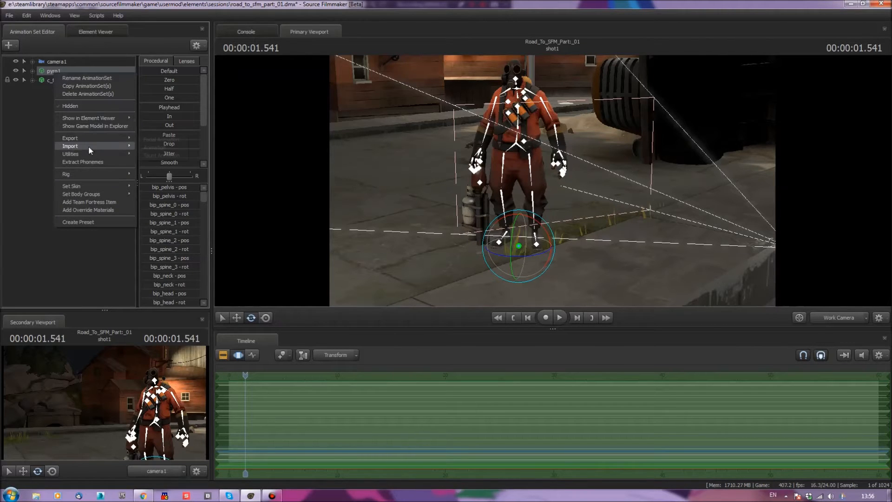
{"action": "mouse_move", "coordinate": [127, 140]}
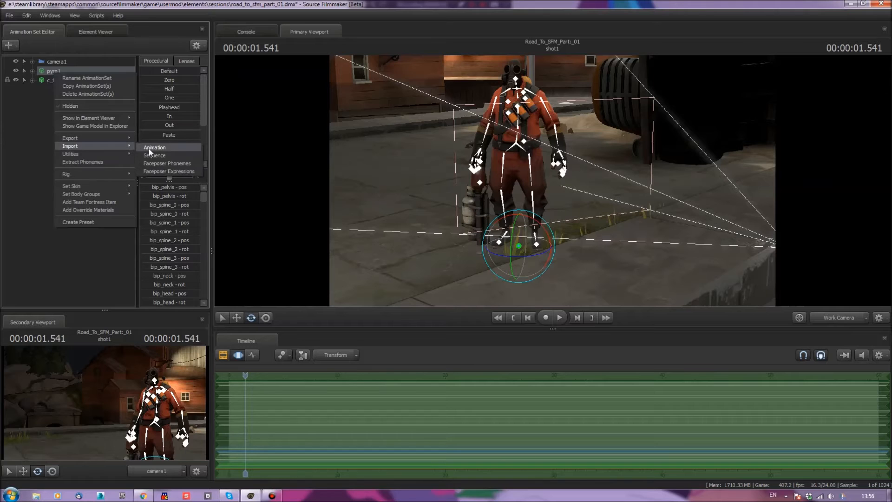
{"action": "left_click", "coordinate": [149, 148]}
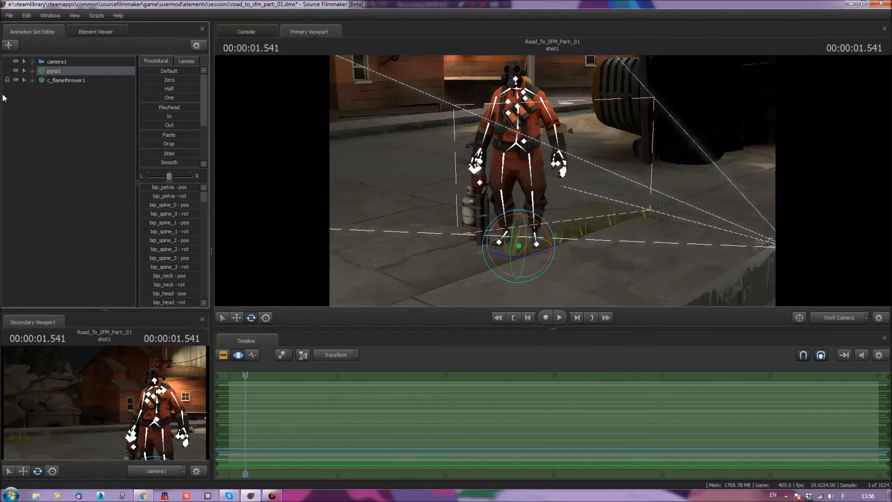
- Start a sequence import for pyro1 and choose run_PRIMARY as the base sequence instead of ref
{"action": "right_click", "coordinate": [76, 73]}
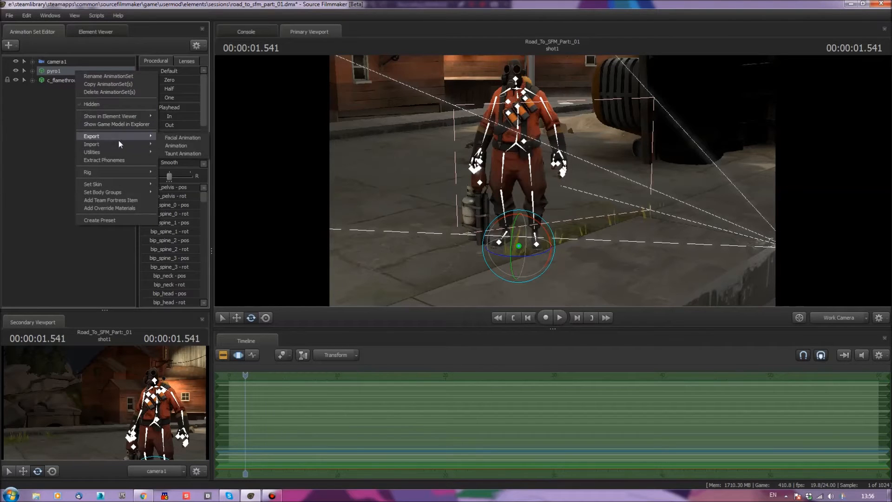
{"action": "mouse_move", "coordinate": [124, 143]}
{"action": "left_click", "coordinate": [175, 153]}
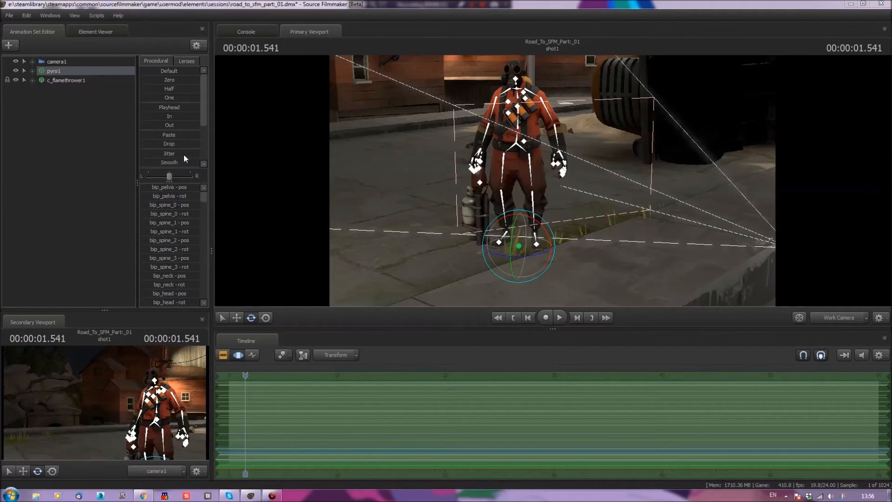
{"action": "left_click", "coordinate": [416, 285]}
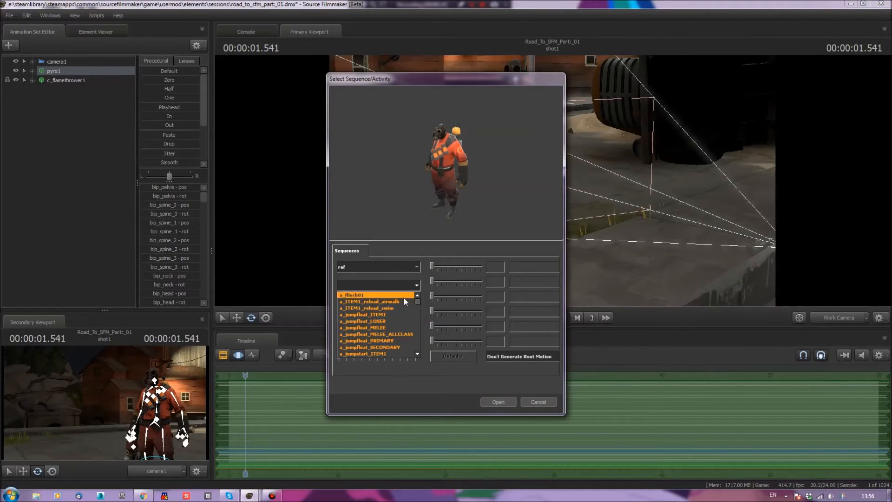
{"action": "left_click_drag", "start_coordinate": [418, 302], "coordinate": [415, 321]}
{"action": "left_click", "coordinate": [417, 268]}
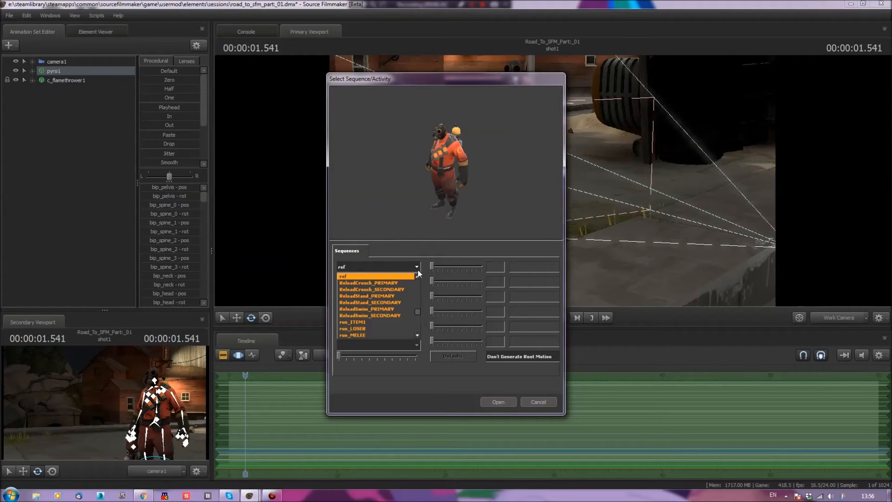
{"action": "scroll", "coordinate": [386, 311], "scroll_direction": "down", "scroll_amount": 1}
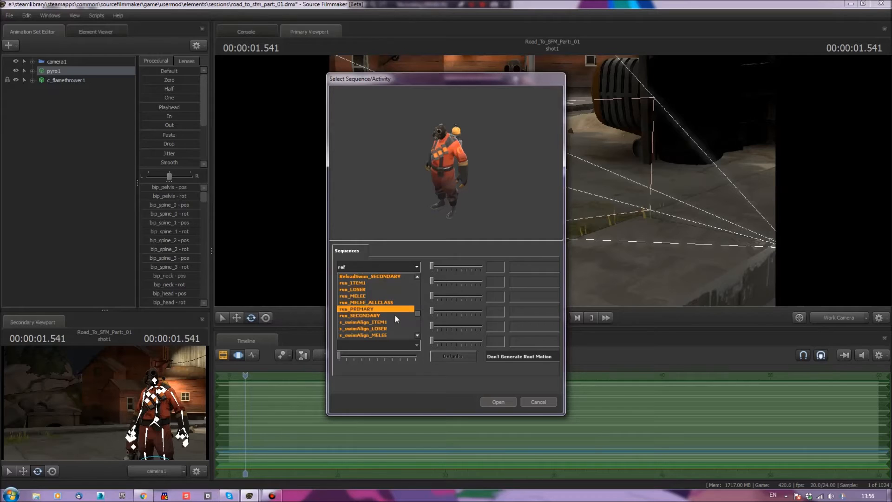
{"action": "scroll", "coordinate": [372, 312], "scroll_direction": "up", "scroll_amount": 3}
{"action": "scroll", "coordinate": [370, 311], "scroll_direction": "down", "scroll_amount": 7}
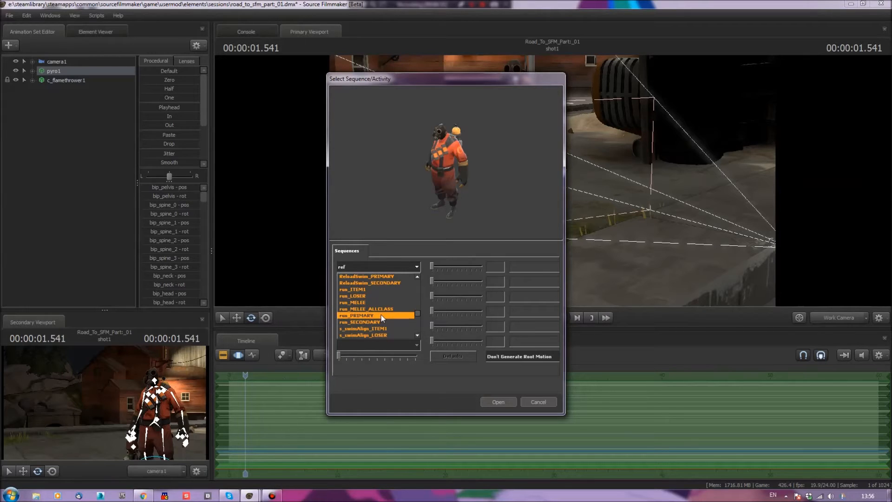
{"action": "left_click", "coordinate": [381, 315]}
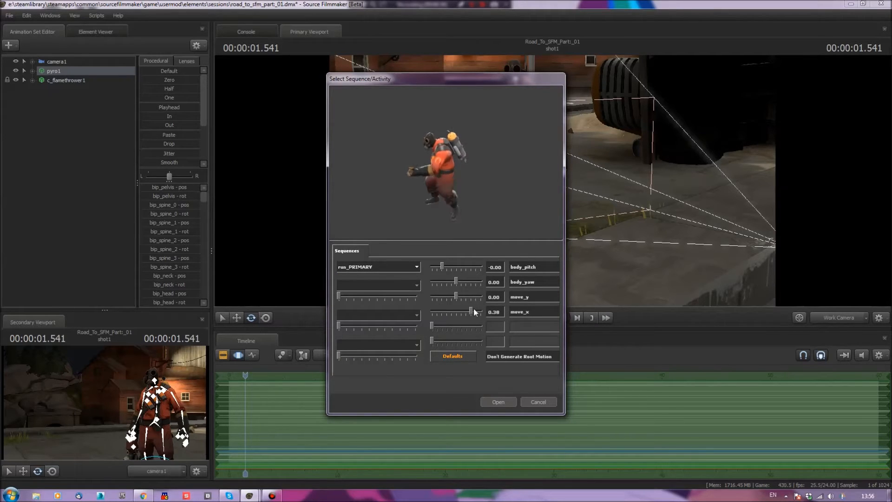
- Import run_PRIMARY with move_x 1.00, body_yaw -23.33 and body_pitch 22.61, and rotate pyro1 about its vertical axis
{"action": "left_click", "coordinate": [448, 307]}
{"action": "left_click_drag", "start_coordinate": [439, 308], "coordinate": [439, 280]}
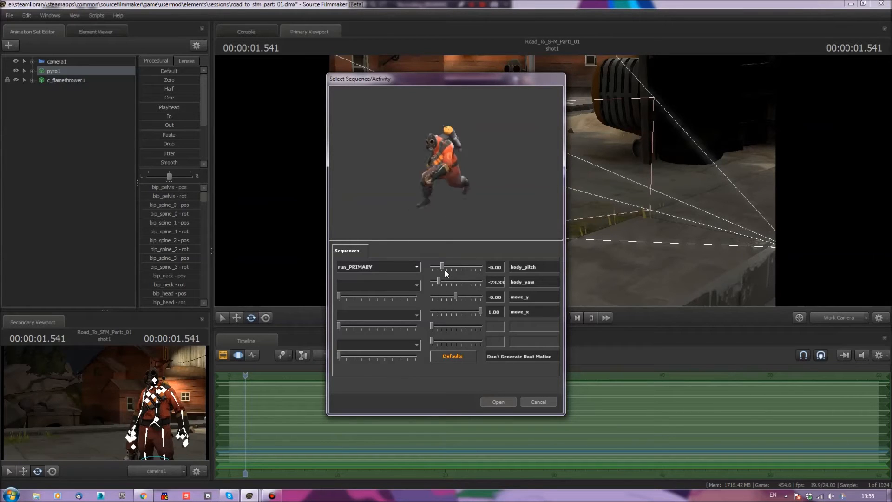
{"action": "left_click_drag", "start_coordinate": [439, 265], "coordinate": [457, 268]}
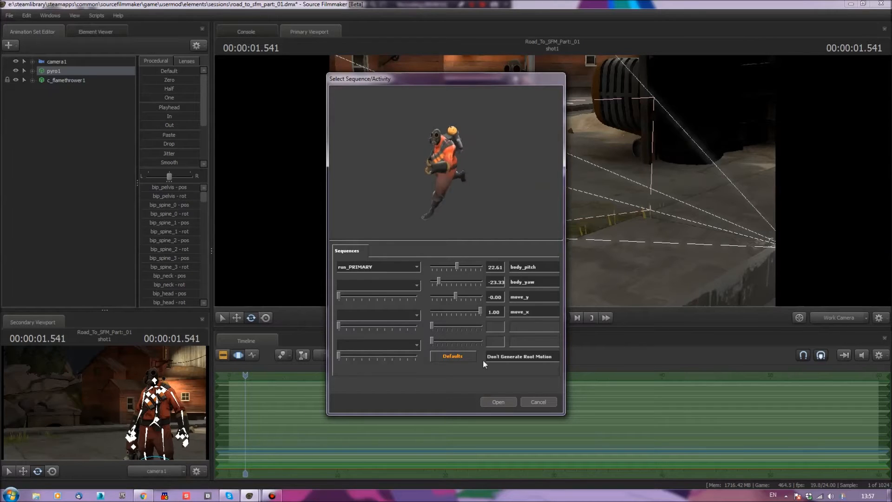
{"action": "left_click", "coordinate": [505, 403]}
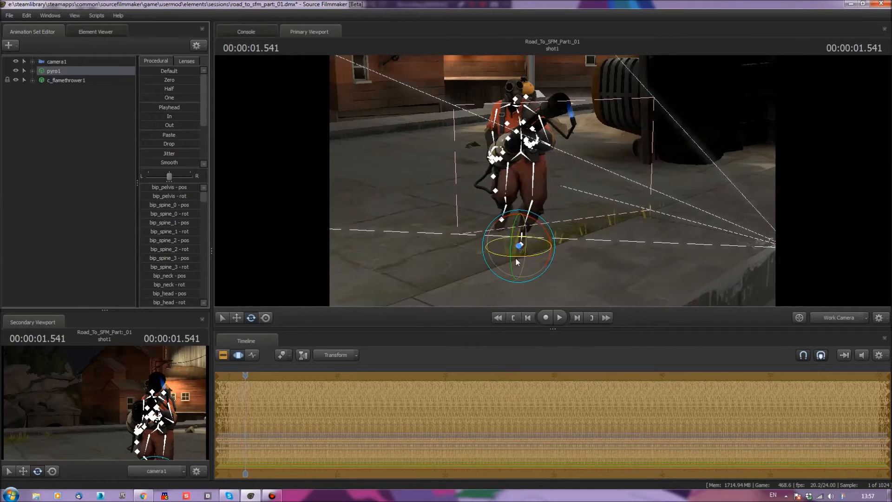
{"action": "left_click_drag", "start_coordinate": [525, 257], "coordinate": [509, 259]}
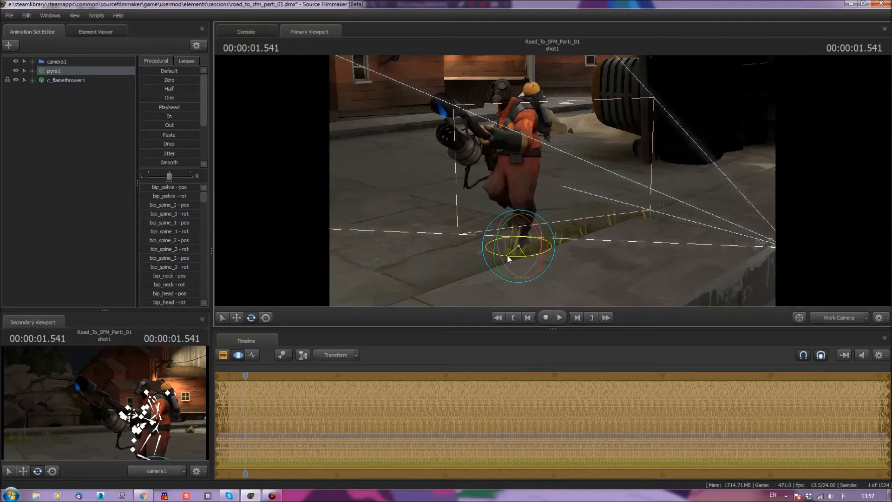
- Import run_PRIMARY onto pyro1 again as the base sequence, changing only move_x to its maximum
{"action": "right_click", "coordinate": [116, 70]}
{"action": "mouse_move", "coordinate": [148, 142]}
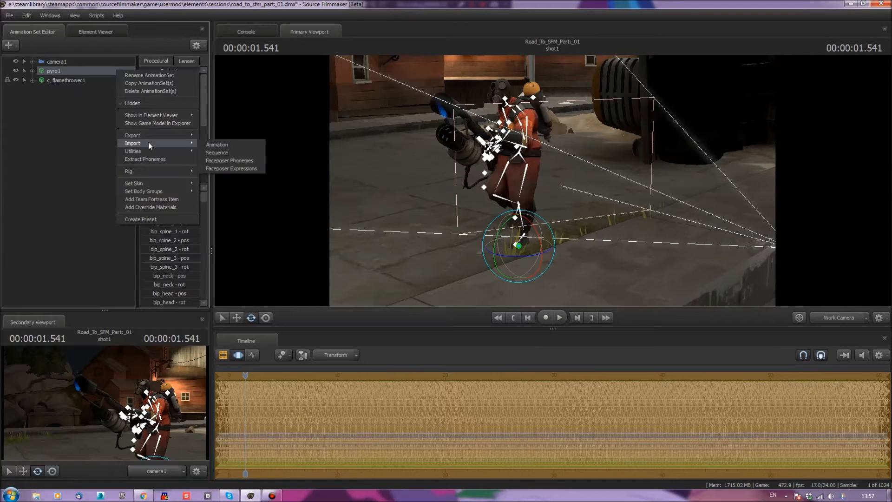
{"action": "left_click", "coordinate": [205, 151]}
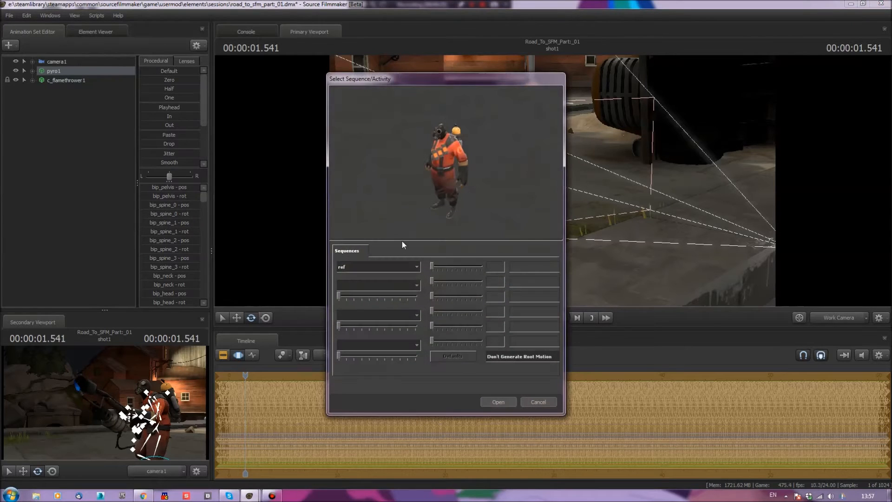
{"action": "left_click", "coordinate": [376, 267]}
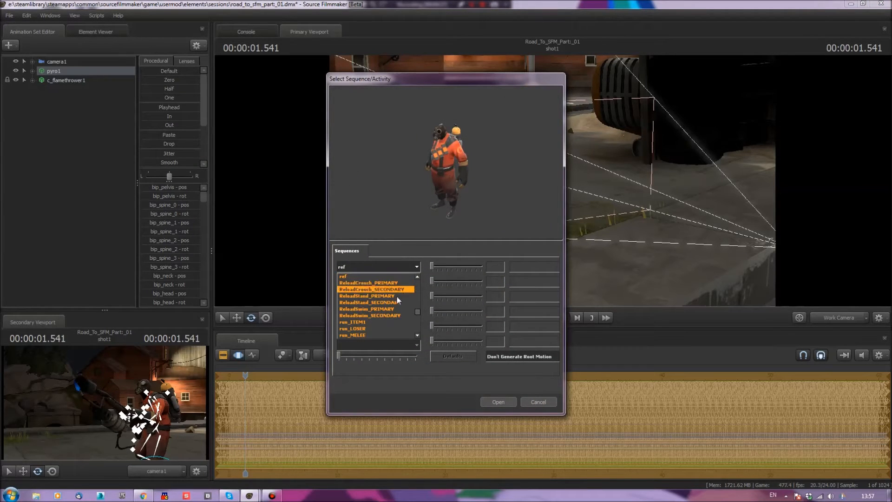
{"action": "scroll", "coordinate": [380, 304], "scroll_direction": "down", "scroll_amount": 5}
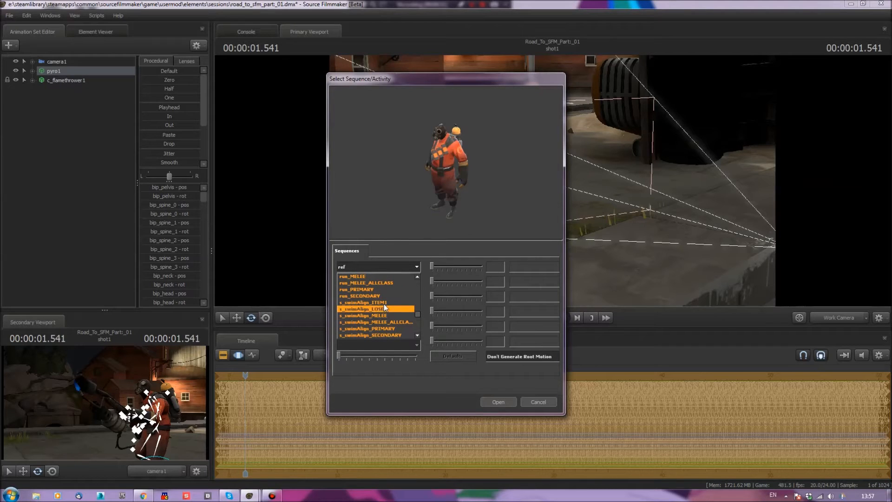
{"action": "left_click", "coordinate": [386, 289]}
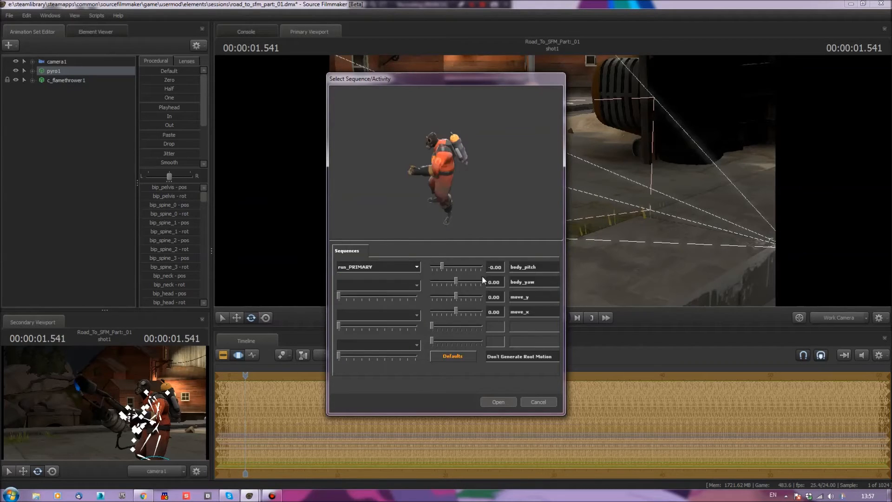
{"action": "left_click_drag", "start_coordinate": [457, 311], "coordinate": [484, 312]}
{"action": "left_click", "coordinate": [497, 401]}
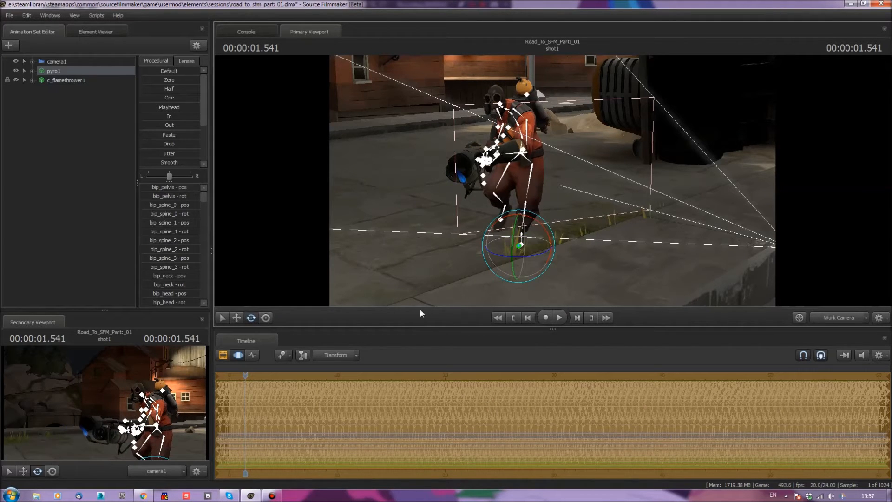
- Keep the rotate manipulator active, deselect pyro1 and play the shot until about 5.9 seconds
{"action": "left_click", "coordinate": [239, 317]}
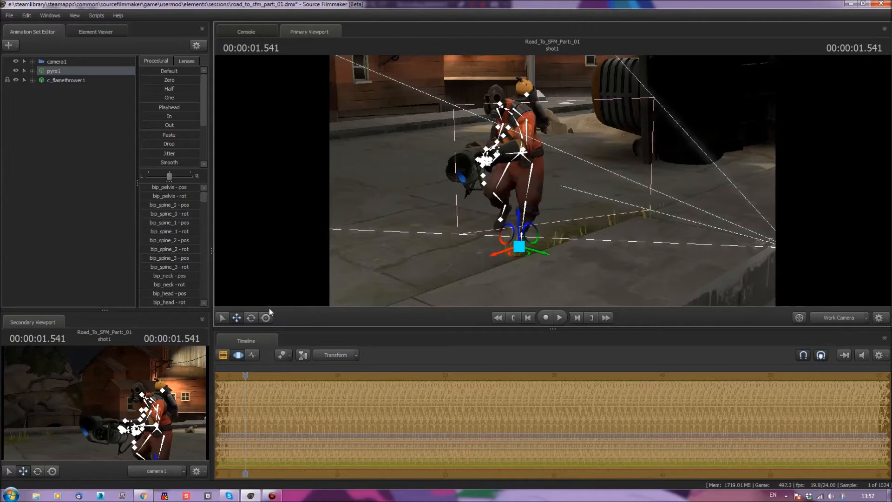
{"action": "key", "text": "e"}
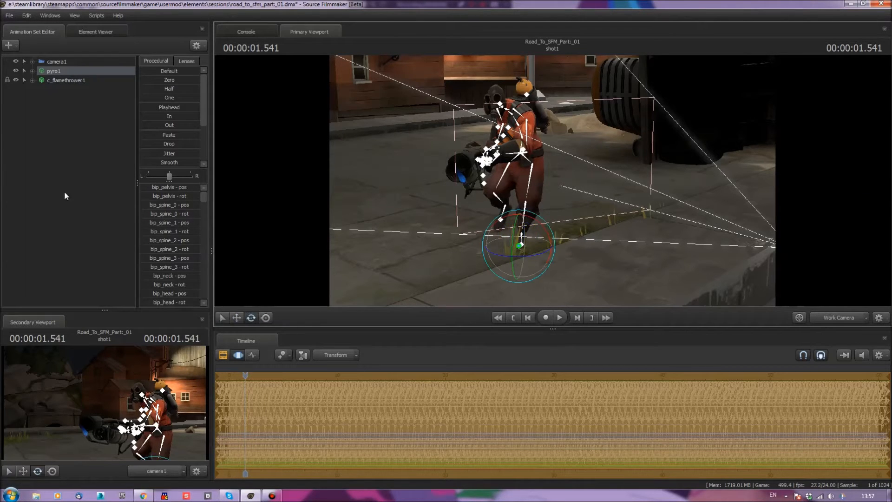
{"action": "left_click", "coordinate": [72, 144]}
{"action": "key", "text": "space"}
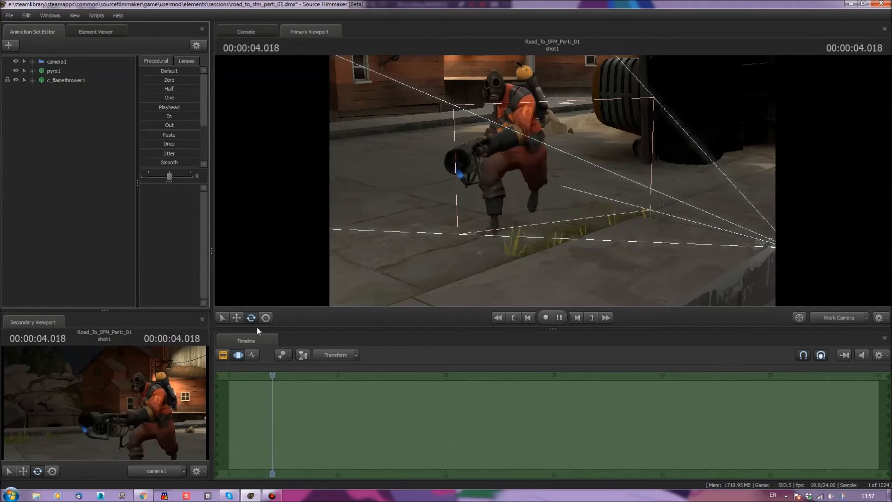
{"action": "key", "text": "space"}
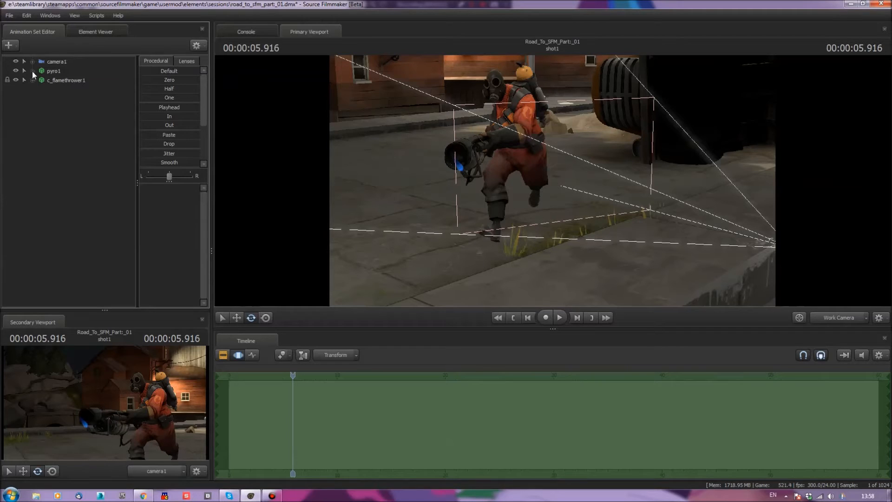
- Find Dark Helm among the Hats in the Team Fortress items and attach it to pyro1
{"action": "right_click", "coordinate": [63, 72]}
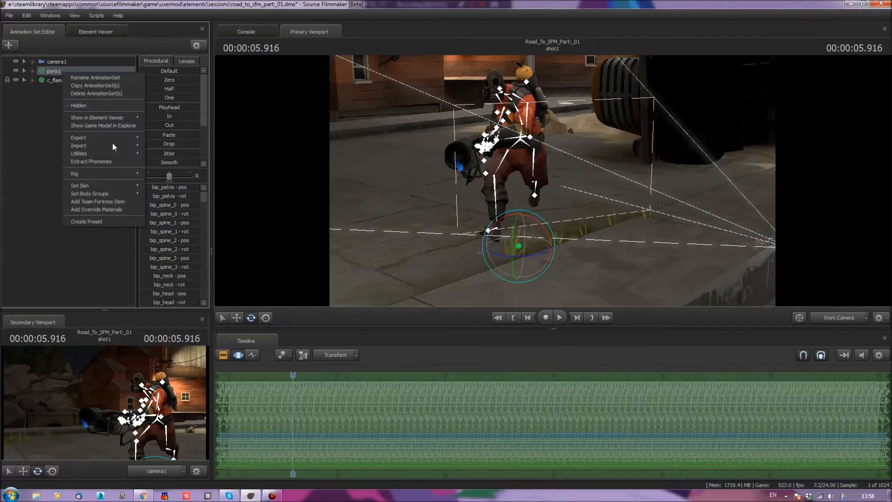
{"action": "left_click", "coordinate": [106, 202]}
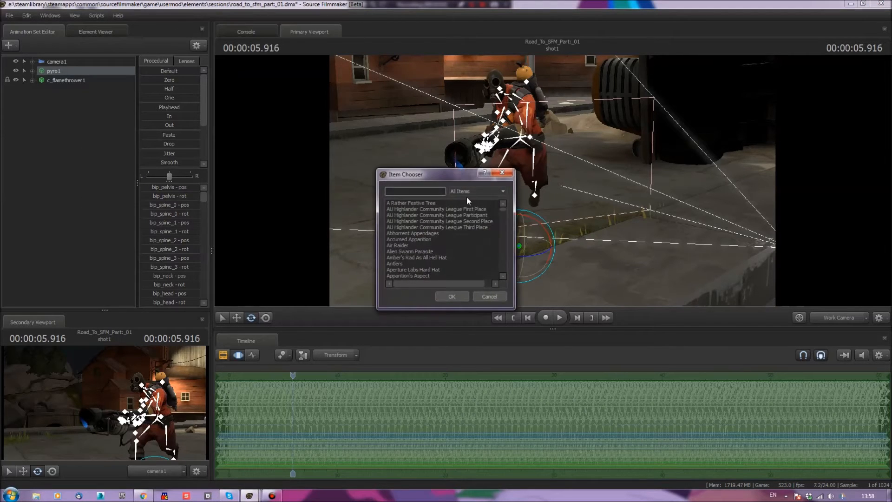
{"action": "left_click", "coordinate": [472, 193]}
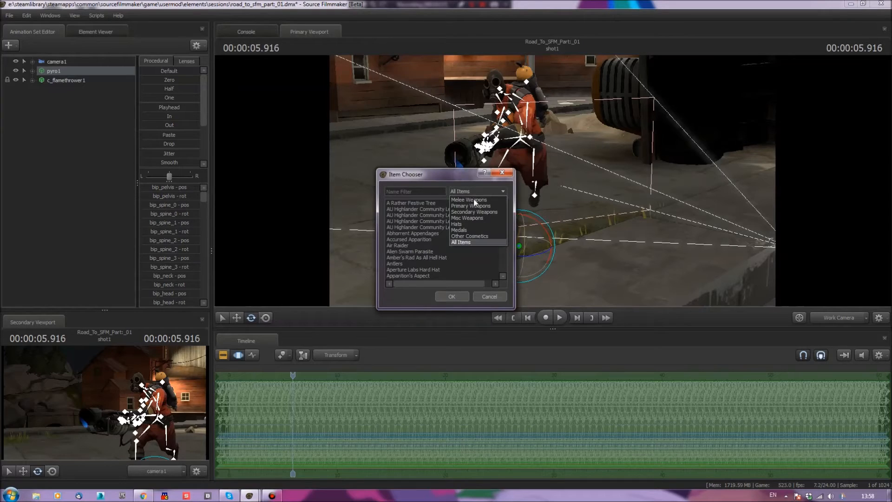
{"action": "left_click", "coordinate": [471, 225]}
{"action": "scroll", "coordinate": [427, 230], "scroll_direction": "down", "scroll_amount": 6}
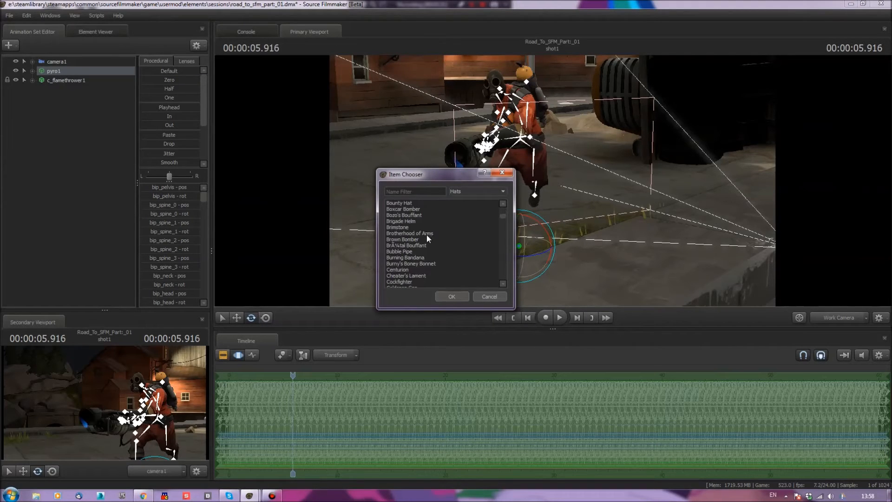
{"action": "scroll", "coordinate": [421, 239], "scroll_direction": "down", "scroll_amount": 1}
{"action": "scroll", "coordinate": [426, 260], "scroll_direction": "down", "scroll_amount": 4}
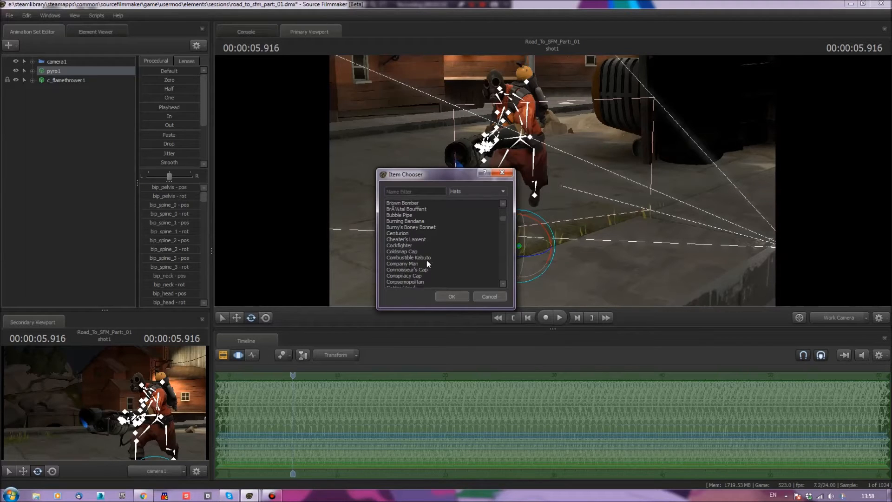
{"action": "scroll", "coordinate": [432, 260], "scroll_direction": "down", "scroll_amount": 1}
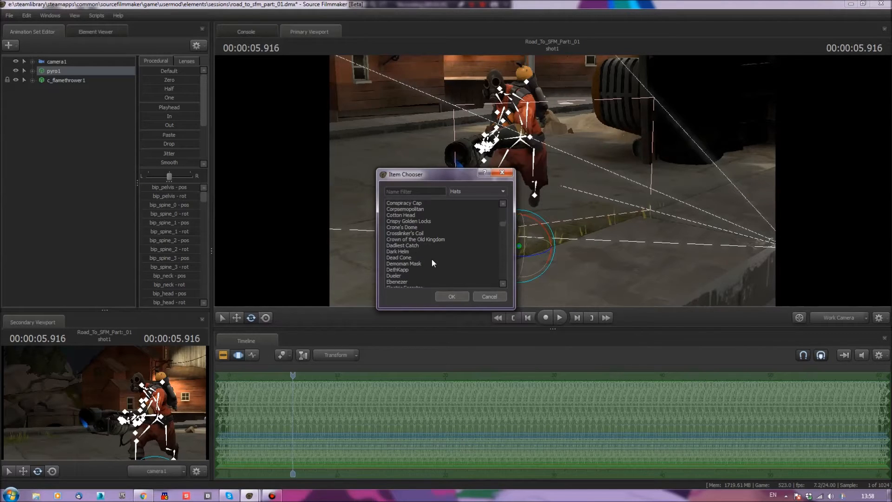
{"action": "left_click", "coordinate": [400, 251]}
{"action": "left_click", "coordinate": [448, 294]}
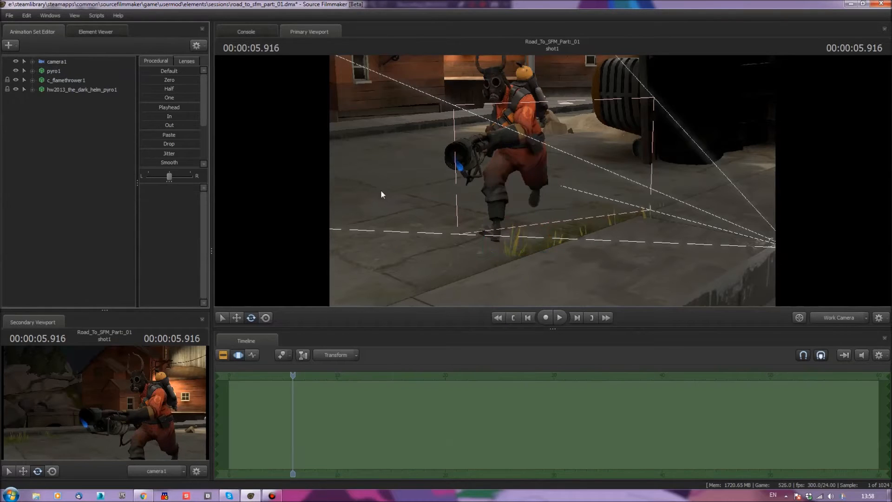
- Delete the hw2013_the_dark_helm_pyro1 animation set
{"action": "left_click", "coordinate": [89, 89]}
{"action": "right_click", "coordinate": [89, 89]}
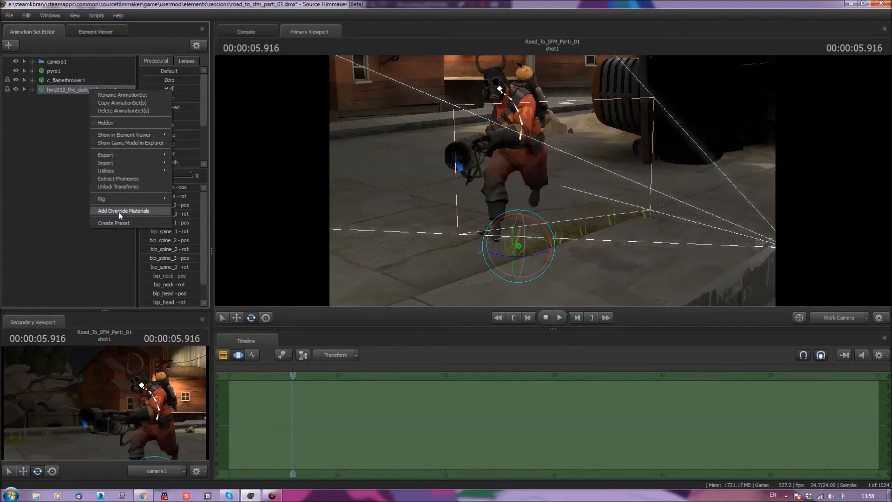
{"action": "left_click", "coordinate": [111, 111]}
{"action": "right_click", "coordinate": [56, 102]}
- Filter the Team Fortress items for "suit" and attach the Sub Zero Suit to pyro1
{"action": "left_click", "coordinate": [63, 70]}
{"action": "right_click", "coordinate": [63, 70]}
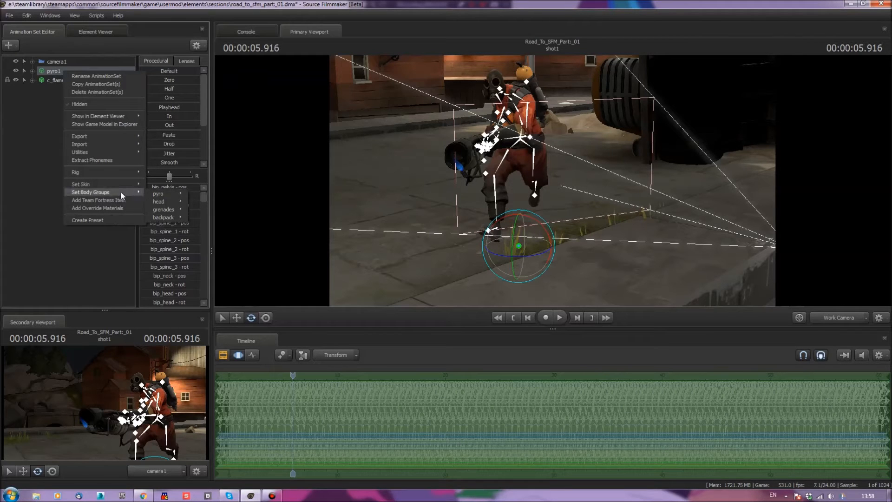
{"action": "mouse_move", "coordinate": [127, 185]}
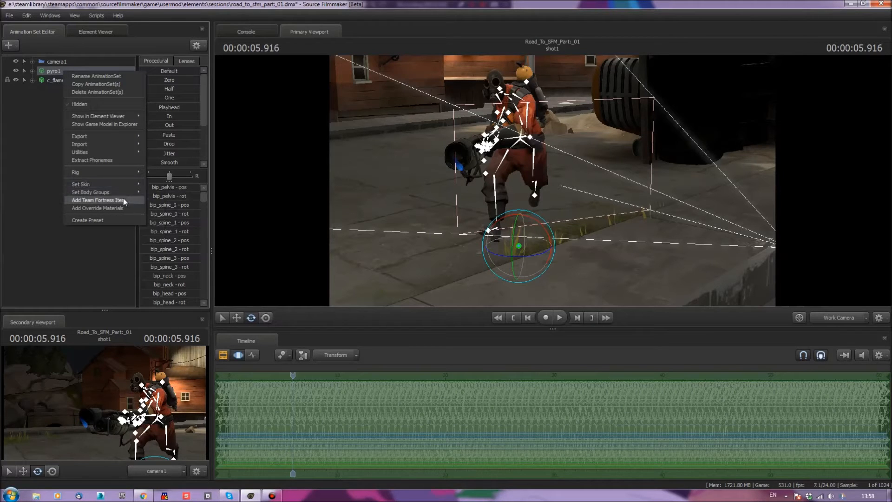
{"action": "left_click", "coordinate": [124, 199]}
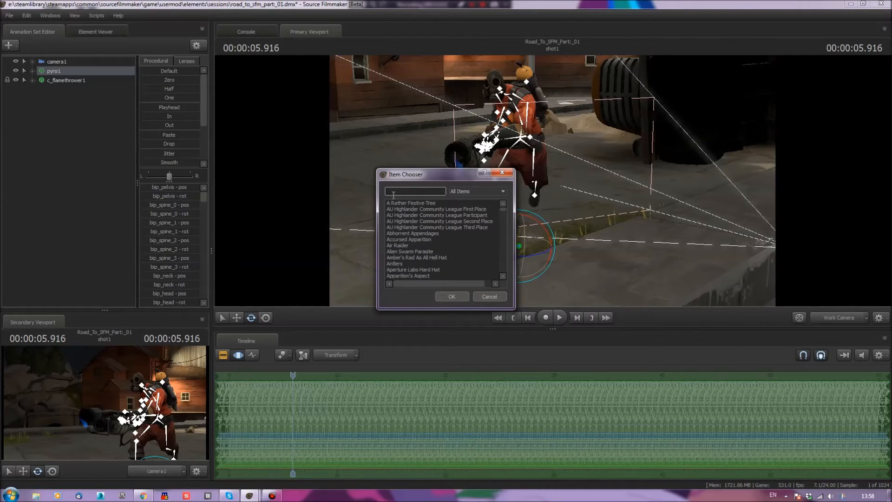
{"action": "type", "text": "coat"}
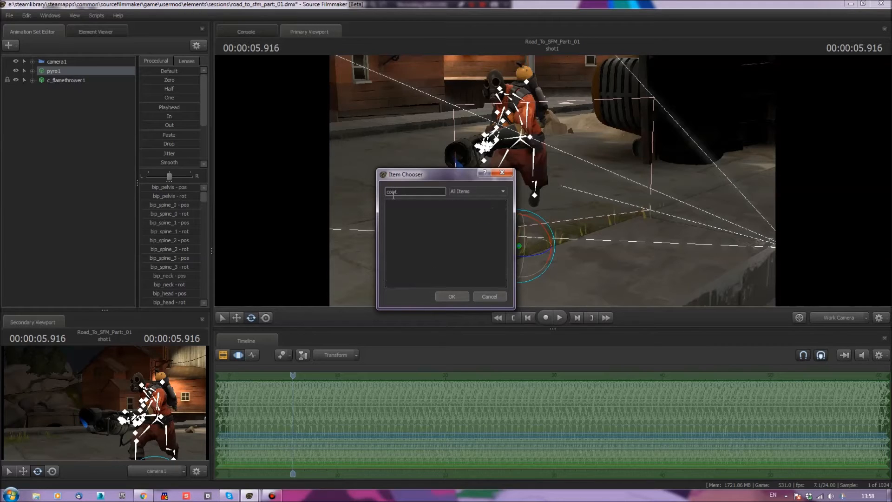
{"action": "key", "text": "BackSpace"}
{"action": "key", "text": "BackSpace"}
{"action": "key", "text": "BackSpace"}
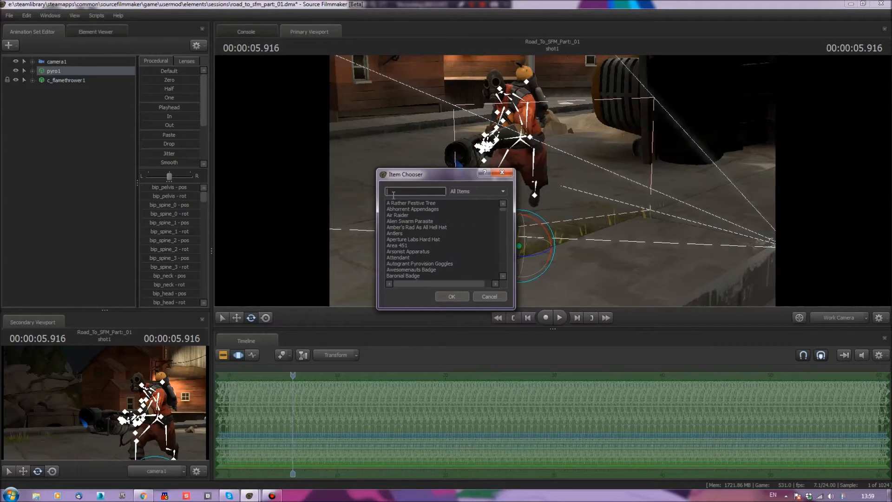
{"action": "type", "text": "suit"}
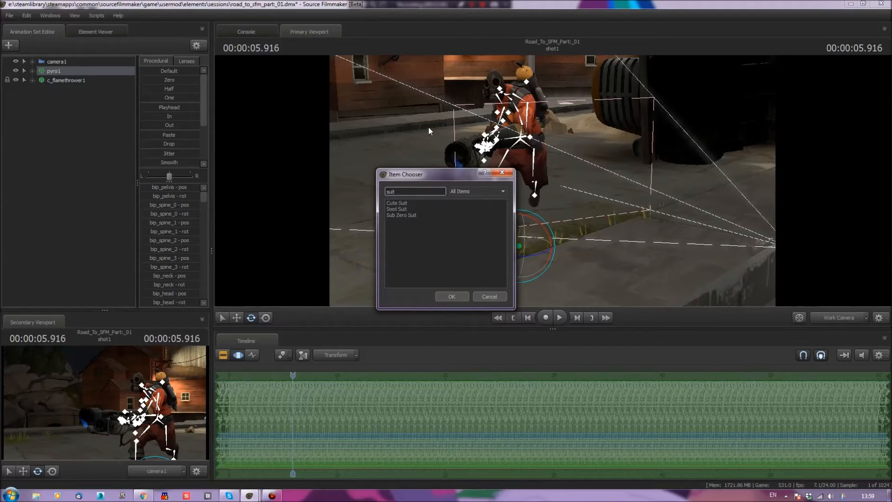
{"action": "left_click", "coordinate": [402, 215]}
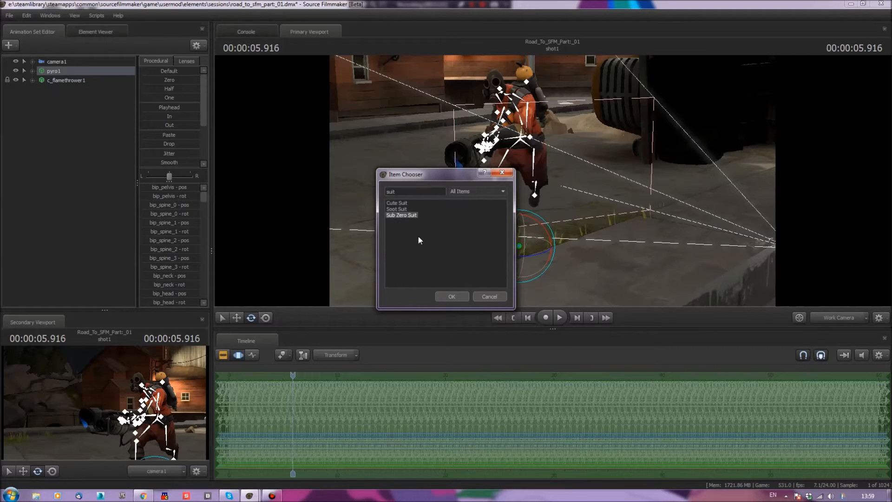
{"action": "left_click", "coordinate": [452, 297]}
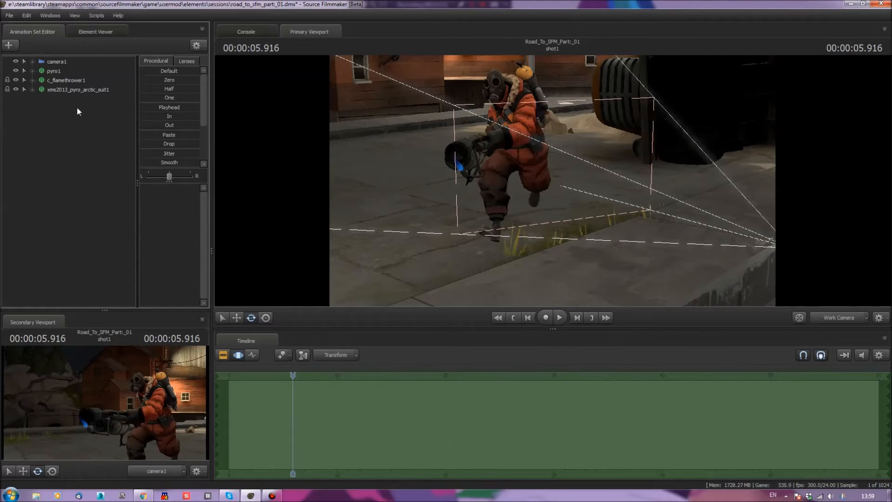
- Find Full Head Of Steam among the Hats in the Team Fortress items and attach it to pyro1
{"action": "right_click", "coordinate": [76, 82]}
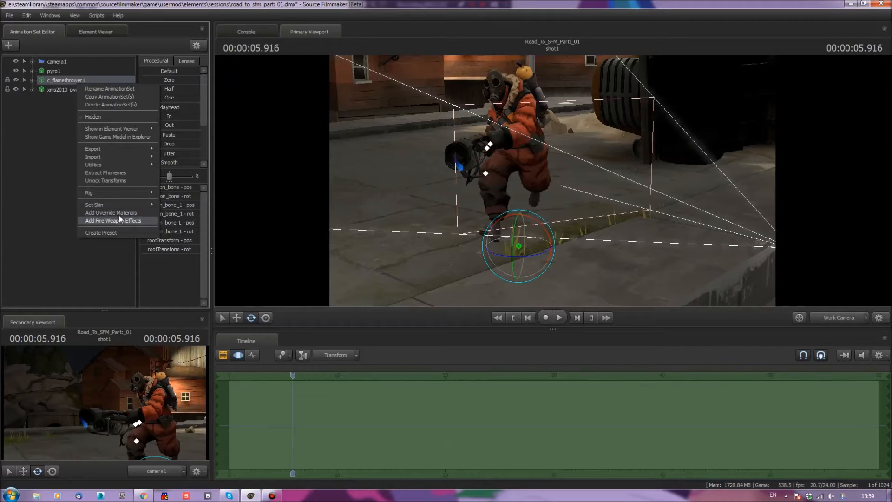
{"action": "left_click", "coordinate": [53, 68]}
{"action": "right_click", "coordinate": [53, 69]}
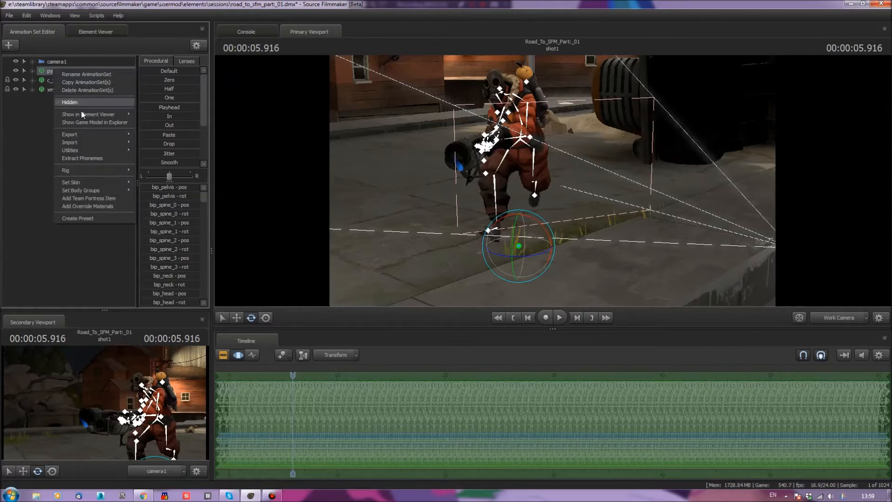
{"action": "left_click", "coordinate": [93, 198]}
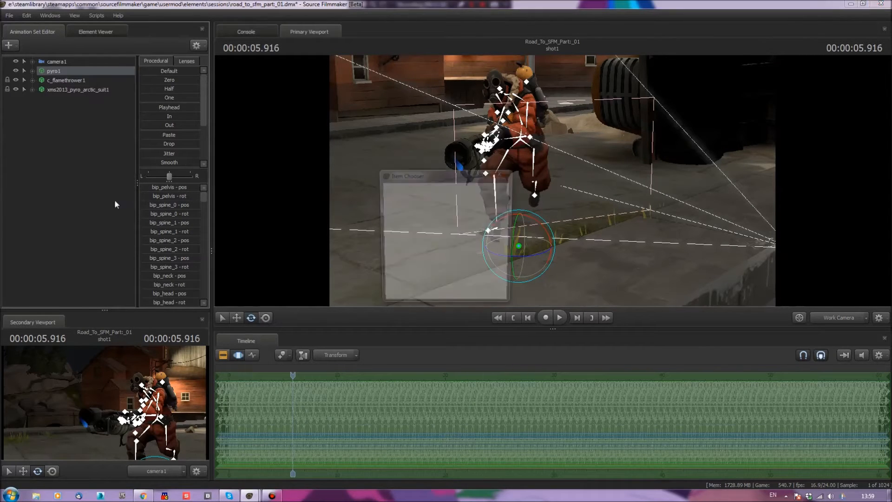
{"action": "scroll", "coordinate": [436, 237], "scroll_direction": "down", "scroll_amount": 5}
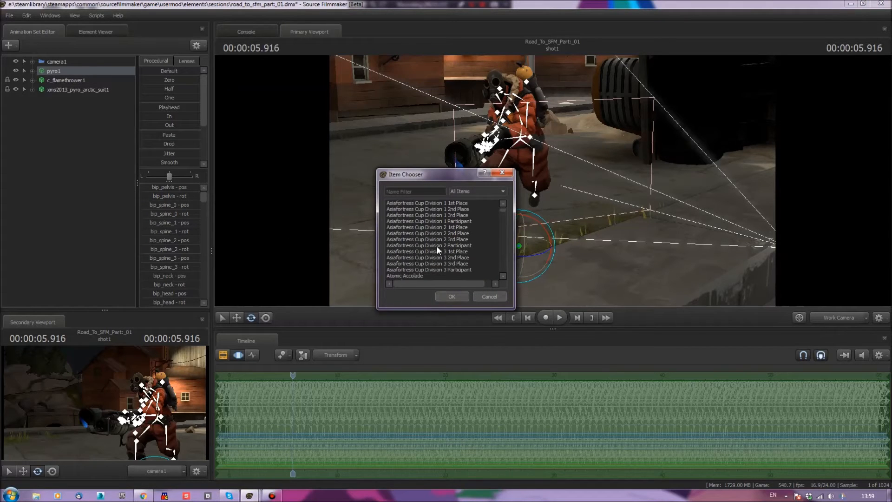
{"action": "left_click", "coordinate": [489, 191]}
{"action": "left_click", "coordinate": [472, 223]}
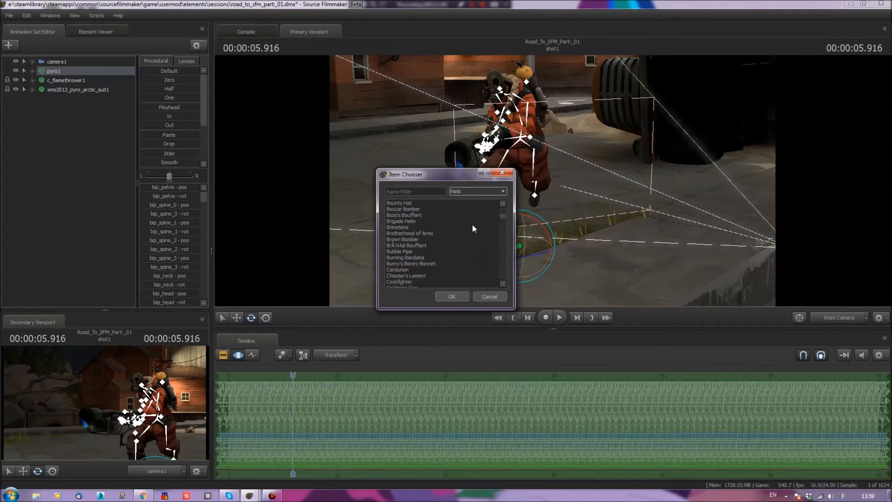
{"action": "scroll", "coordinate": [456, 238], "scroll_direction": "down", "scroll_amount": 10}
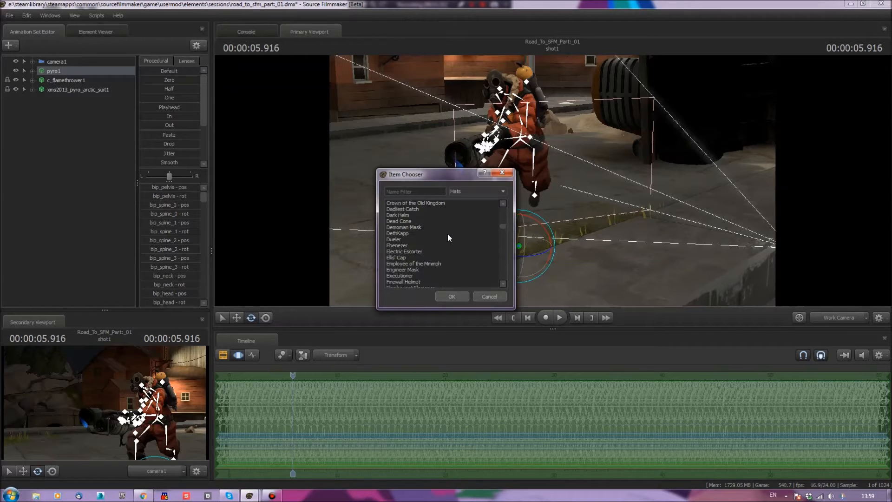
{"action": "scroll", "coordinate": [441, 242], "scroll_direction": "down", "scroll_amount": 4}
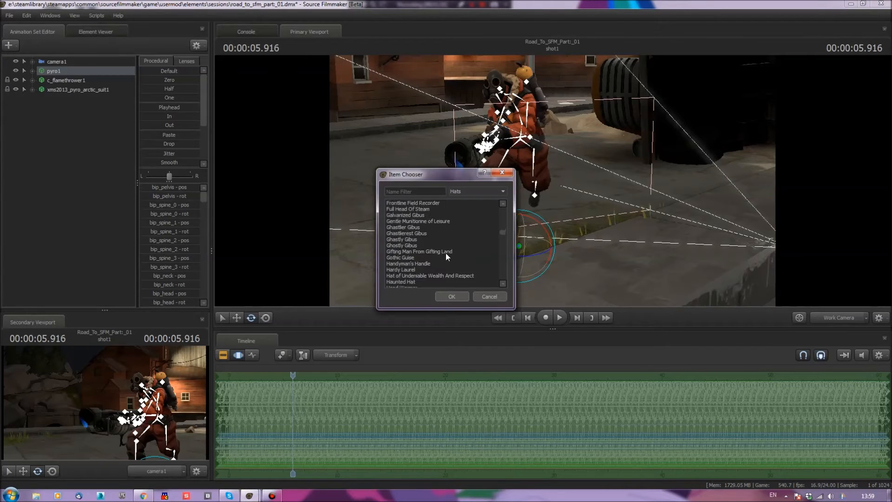
{"action": "scroll", "coordinate": [447, 256], "scroll_direction": "down", "scroll_amount": 2}
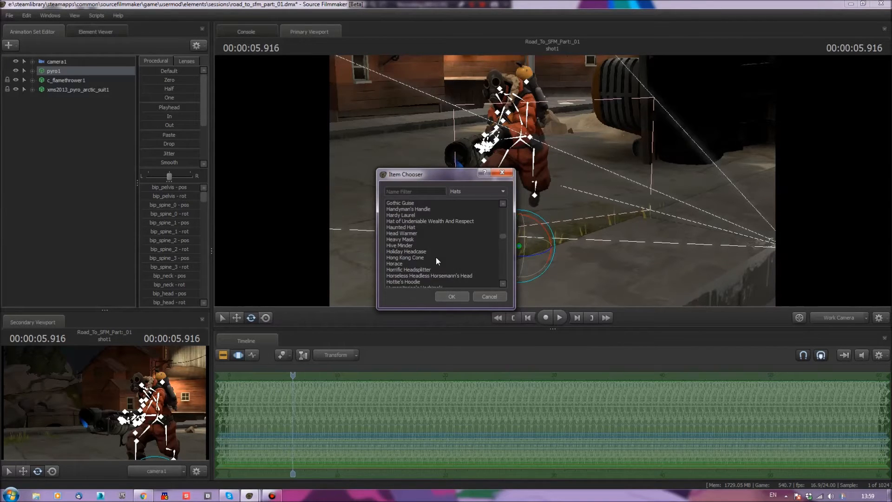
{"action": "scroll", "coordinate": [436, 257], "scroll_direction": "up", "scroll_amount": 4}
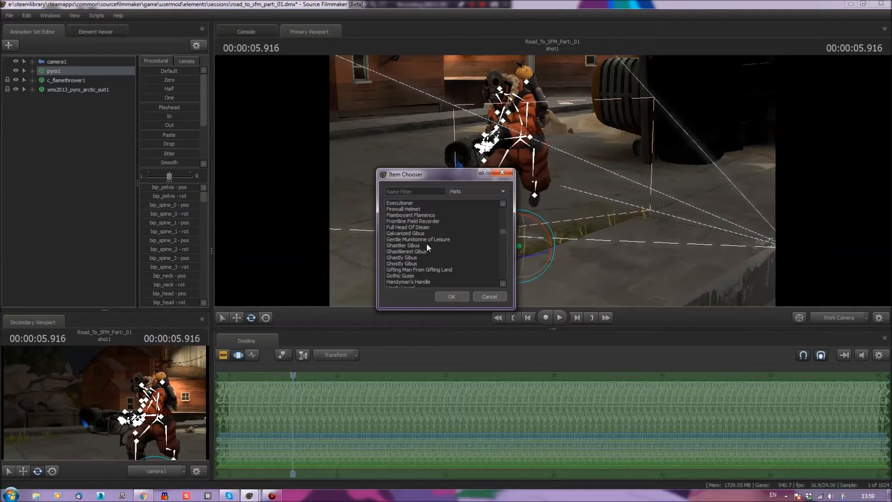
{"action": "left_click", "coordinate": [452, 296]}
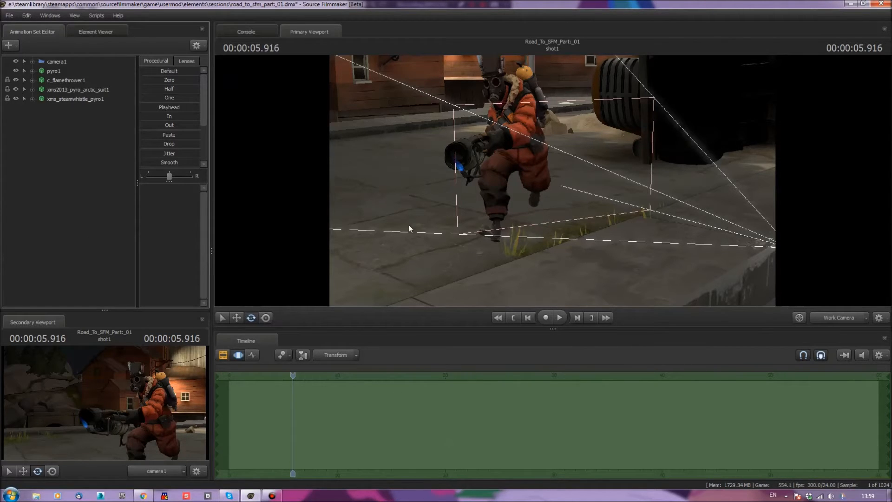
- Create an animation set for a new model using the tf_movies player model found with the filter "soldier"
{"action": "key", "text": "s"}
{"action": "left_click_drag", "start_coordinate": [478, 218], "coordinate": [556, 191]}
{"action": "key", "text": "w"}
{"action": "key", "text": "a"}
{"action": "key", "text": "s"}
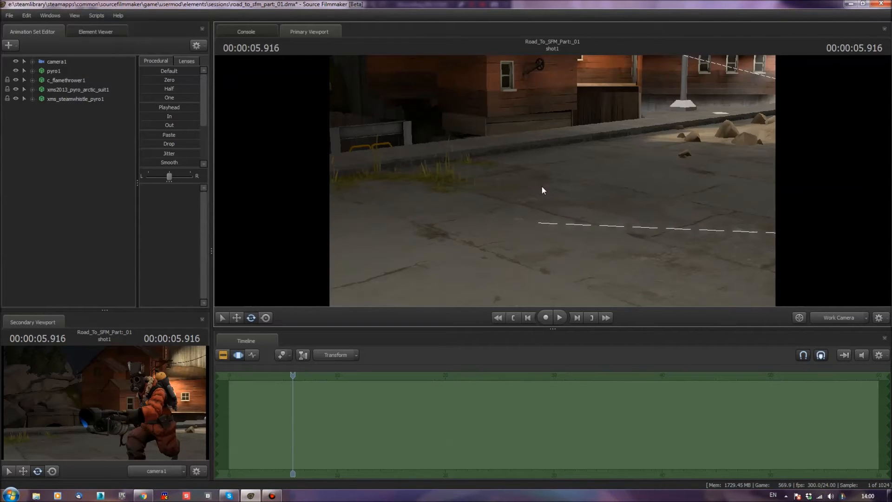
{"action": "left_click_drag", "start_coordinate": [534, 157], "coordinate": [559, 137]}
{"action": "left_click_drag", "start_coordinate": [536, 187], "coordinate": [504, 188]}
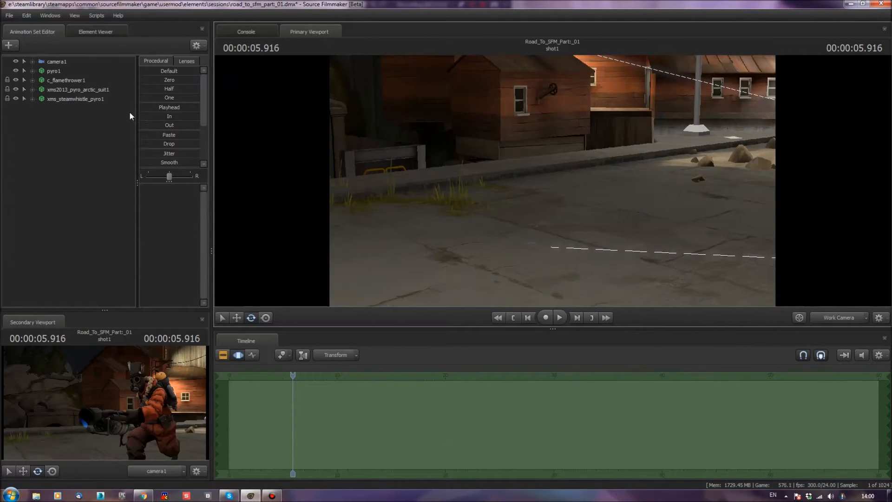
{"action": "right_click", "coordinate": [58, 122]}
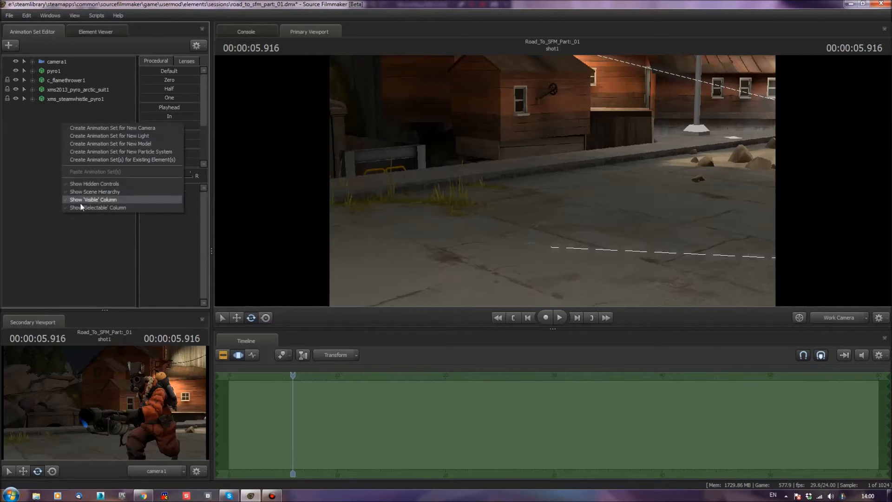
{"action": "left_click", "coordinate": [101, 144]}
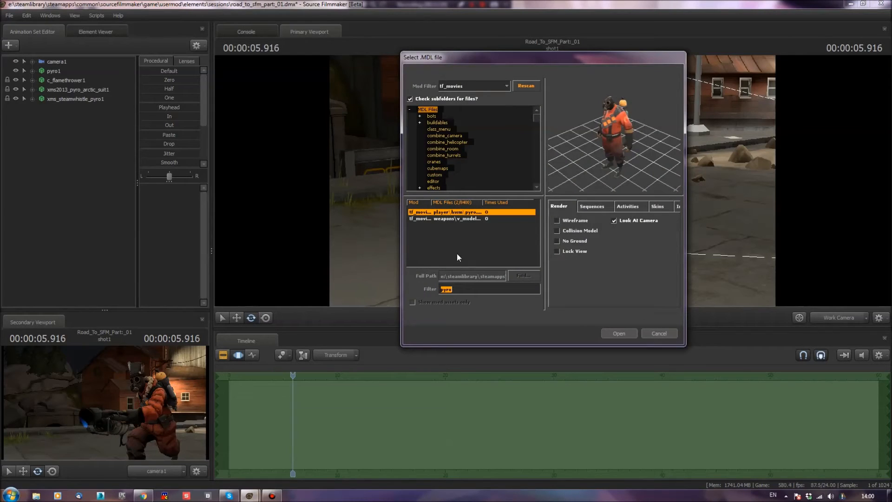
{"action": "key", "text": "BackSpace"}
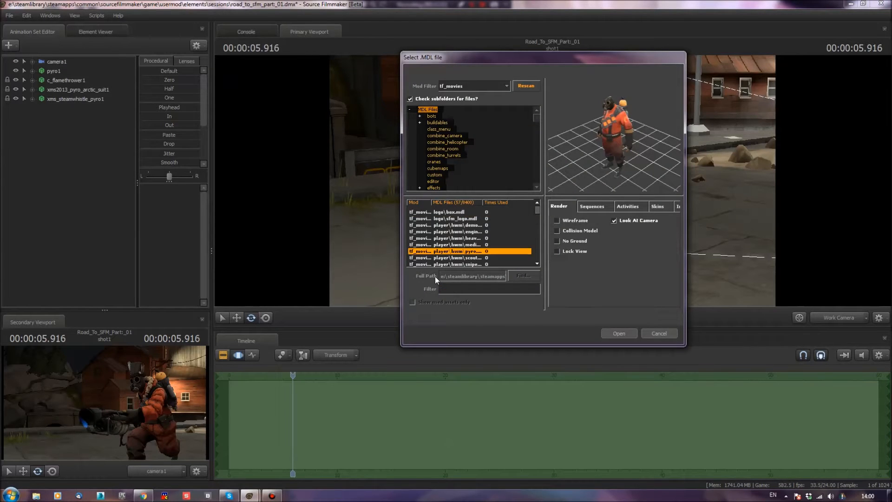
{"action": "type", "text": "soldier"}
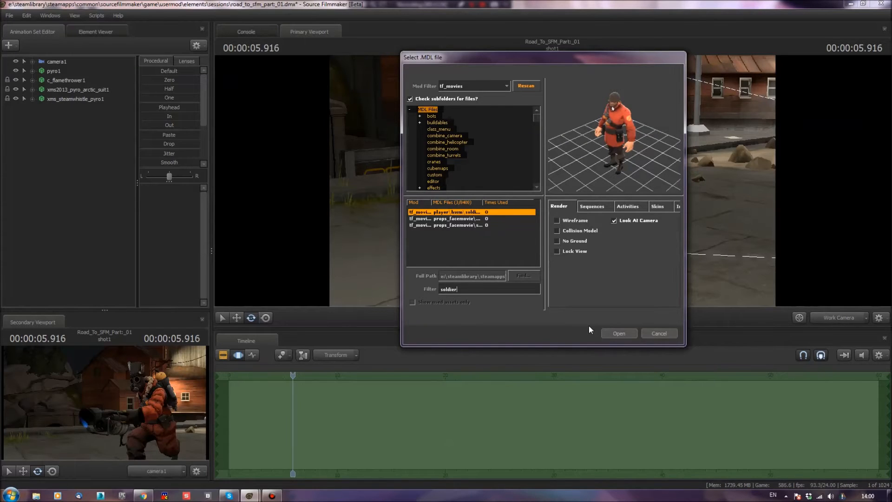
{"action": "left_click", "coordinate": [620, 333]}
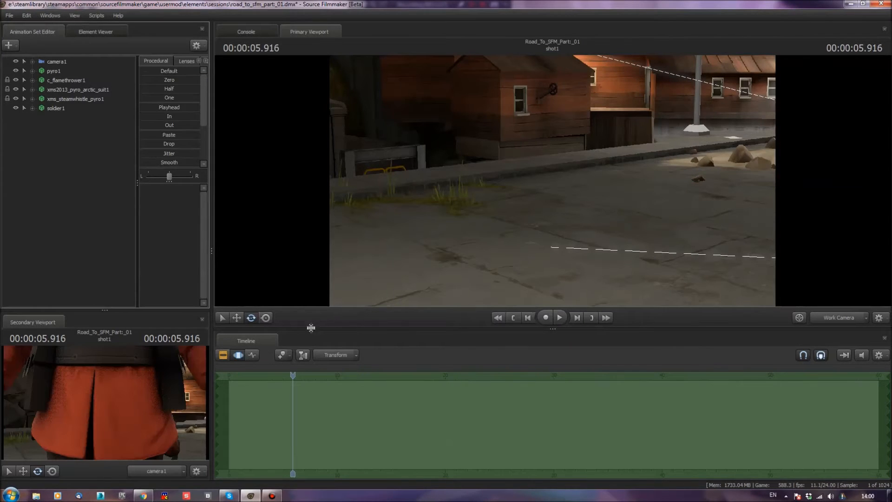
- Create an animation set for another new model using the tf_movies player model found with the filter "medic"
{"action": "right_click", "coordinate": [60, 120]}
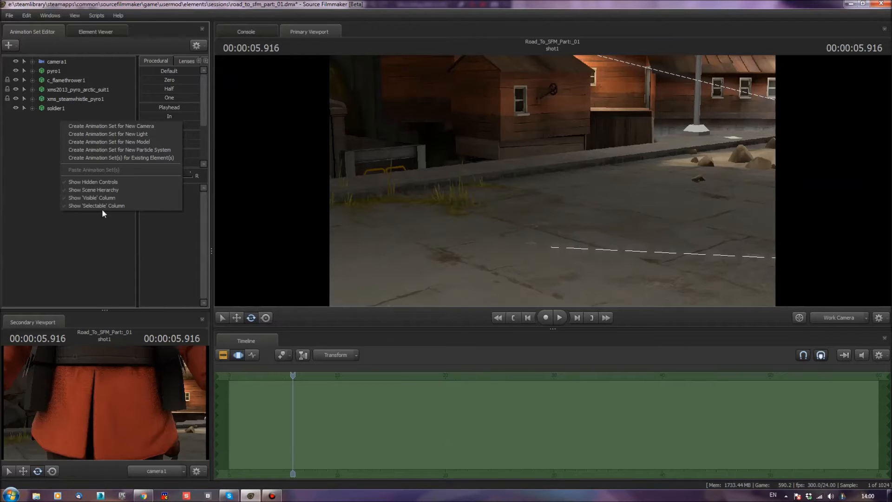
{"action": "left_click", "coordinate": [133, 144]}
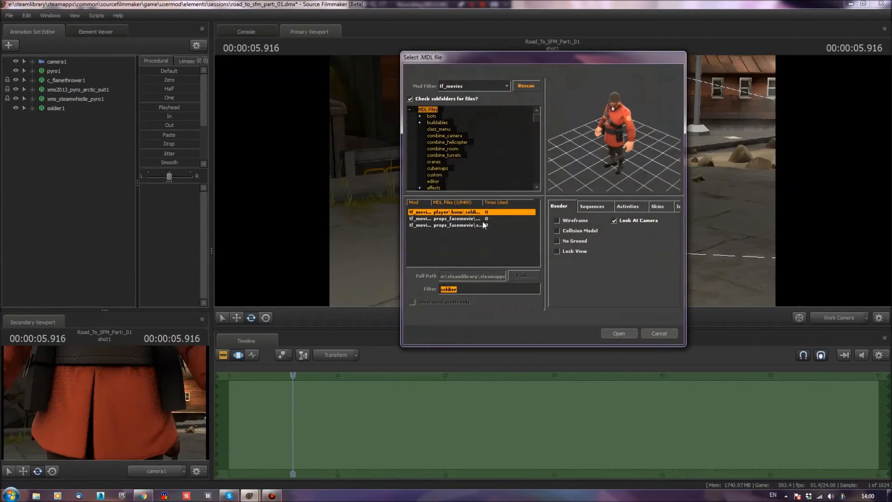
{"action": "type", "text": "medic"}
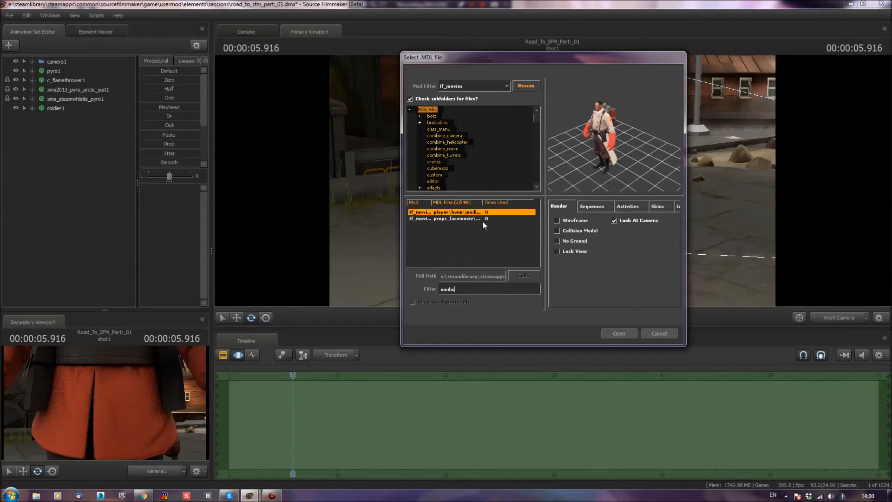
{"action": "left_click", "coordinate": [618, 333]}
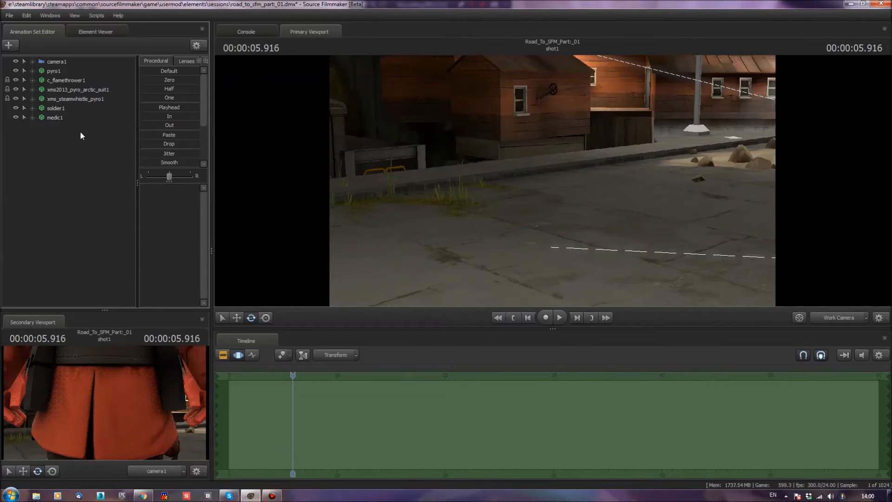
- Select soldier1 and medic1 together and move them away from the camera onto the open ground in front of the Pyro
{"action": "left_click", "coordinate": [51, 118]}
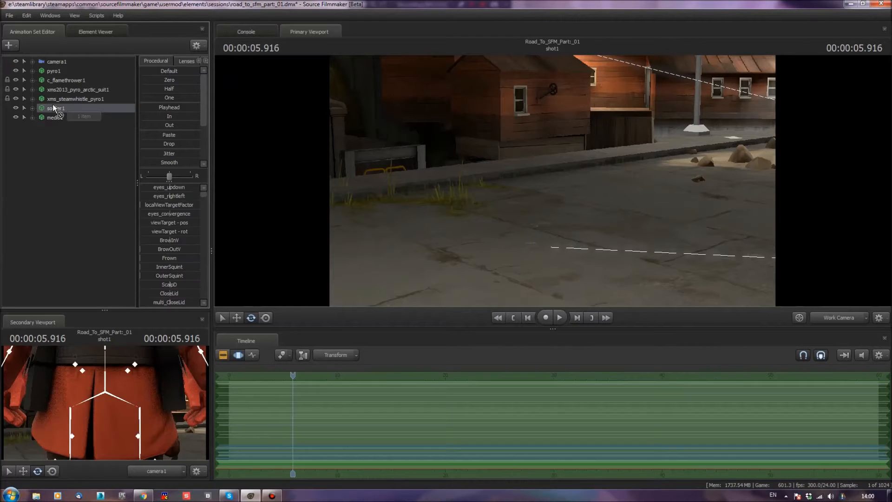
{"action": "left_click", "coordinate": [44, 108]}
{"action": "left_click", "coordinate": [86, 118], "text": "ctrl"}
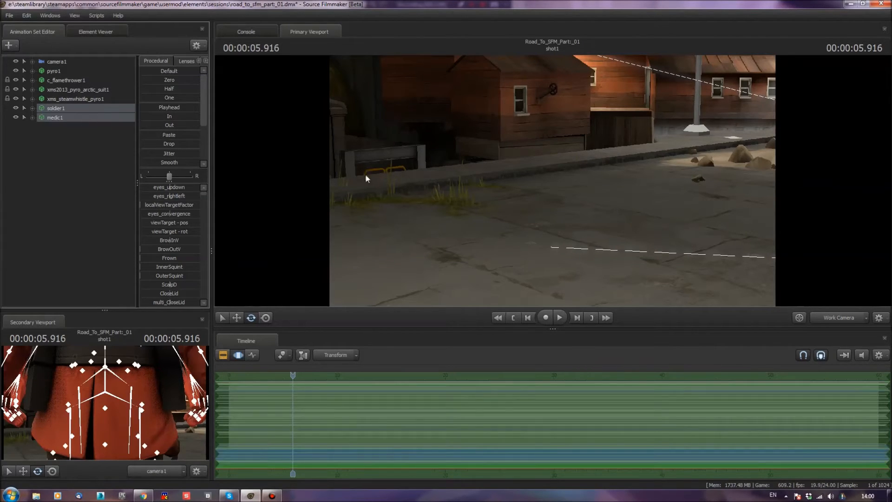
{"action": "left_click_drag", "start_coordinate": [551, 181], "coordinate": [356, 221]}
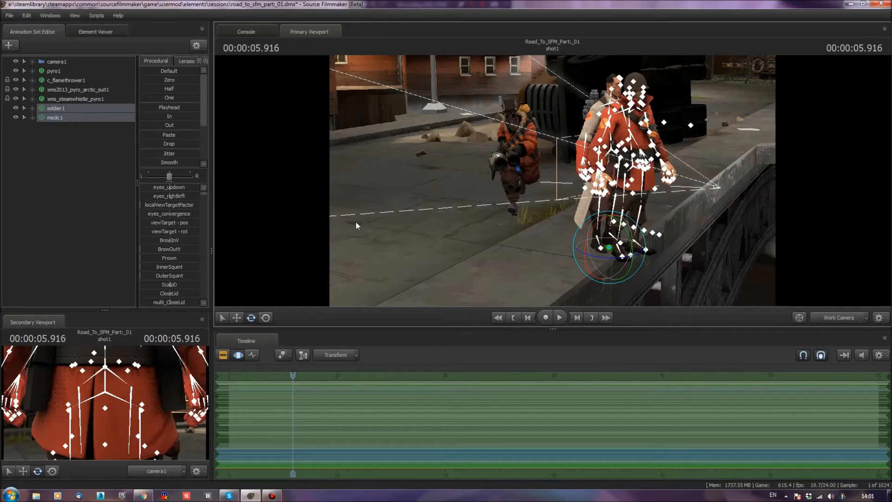
{"action": "left_click", "coordinate": [237, 317]}
{"action": "left_click_drag", "start_coordinate": [596, 269], "coordinate": [367, 235]}
{"action": "left_click_drag", "start_coordinate": [564, 239], "coordinate": [548, 217]}
- Rotate soldier1 and medic1 together about the vertical axis so that they face the Pyro
{"action": "key", "text": "w"}
{"action": "key", "text": "w"}
{"action": "key", "text": "a"}
{"action": "left_click_drag", "start_coordinate": [580, 165], "coordinate": [565, 204]}
{"action": "key", "text": "e"}
{"action": "left_click_drag", "start_coordinate": [578, 243], "coordinate": [672, 200]}
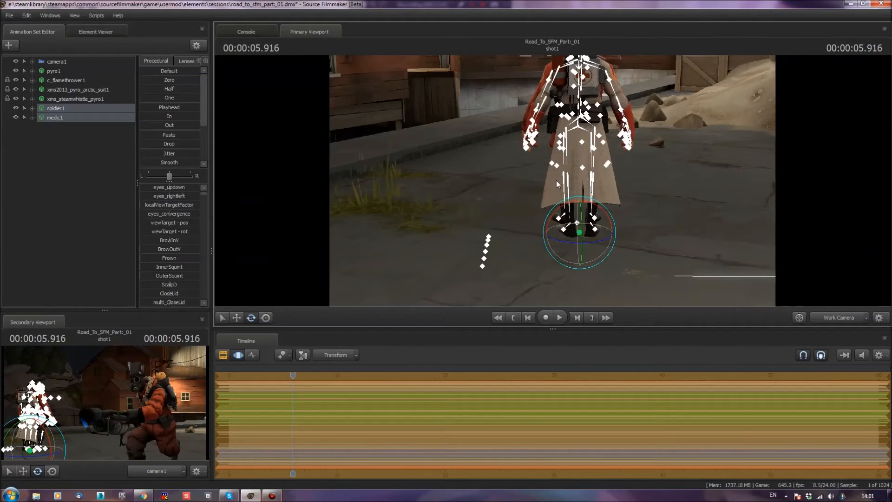
{"action": "left_click_drag", "start_coordinate": [623, 174], "coordinate": [320, 201]}
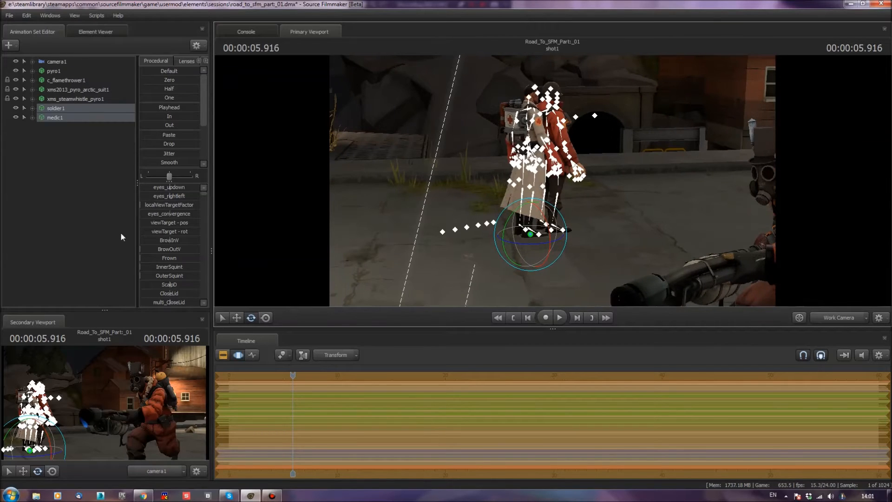
- Move medic1 sideways clear of soldier1, and shift both models together back toward the low wall
{"action": "left_click", "coordinate": [70, 120]}
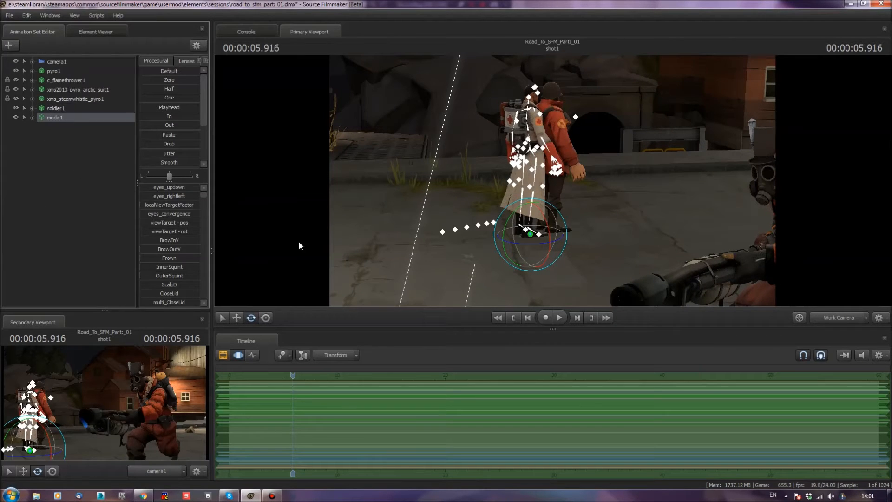
{"action": "left_click_drag", "start_coordinate": [509, 240], "coordinate": [459, 241]}
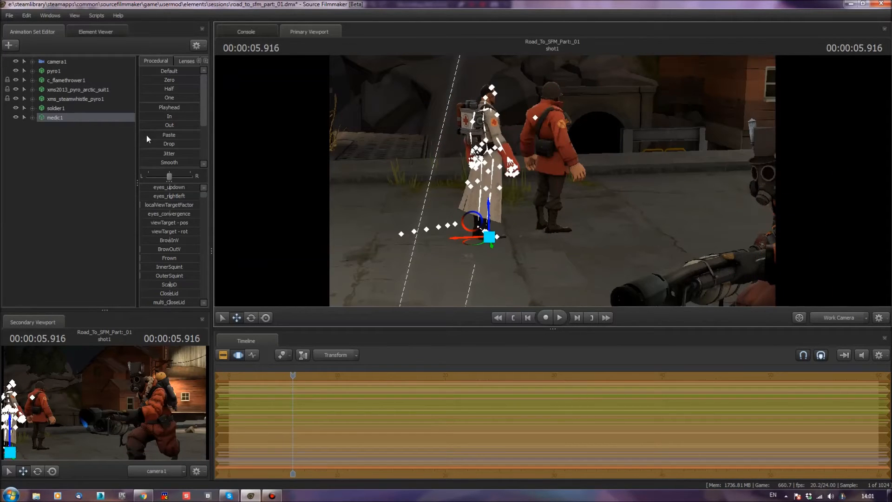
{"action": "left_click", "coordinate": [57, 109], "text": "ctrl"}
{"action": "left_click_drag", "start_coordinate": [528, 235], "coordinate": [564, 193]}
{"action": "key", "text": "e"}
{"action": "key", "text": "w"}
{"action": "key", "text": "e"}
- Move soldier1 alone sideways to widen its gap from medic1, bringing it closer to the Pyro
{"action": "left_click", "coordinate": [66, 108]}
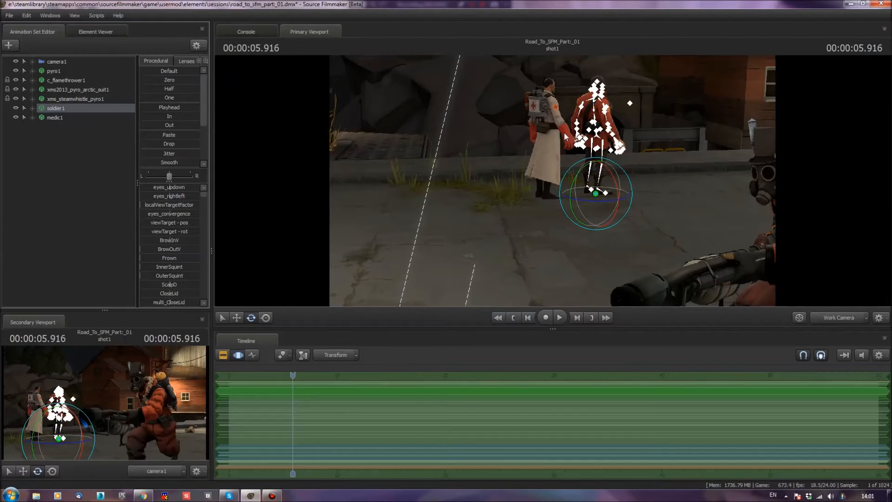
{"action": "key", "text": "w"}
{"action": "left_click_drag", "start_coordinate": [560, 193], "coordinate": [623, 174]}
{"action": "left_click_drag", "start_coordinate": [490, 199], "coordinate": [553, 184]}
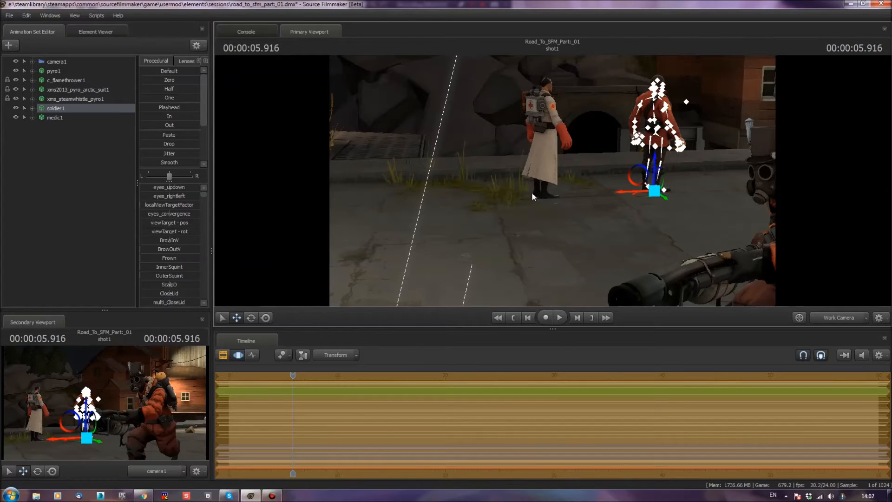
- Try skins 1 and 2 on the soldier1 model
{"action": "right_click", "coordinate": [84, 108]}
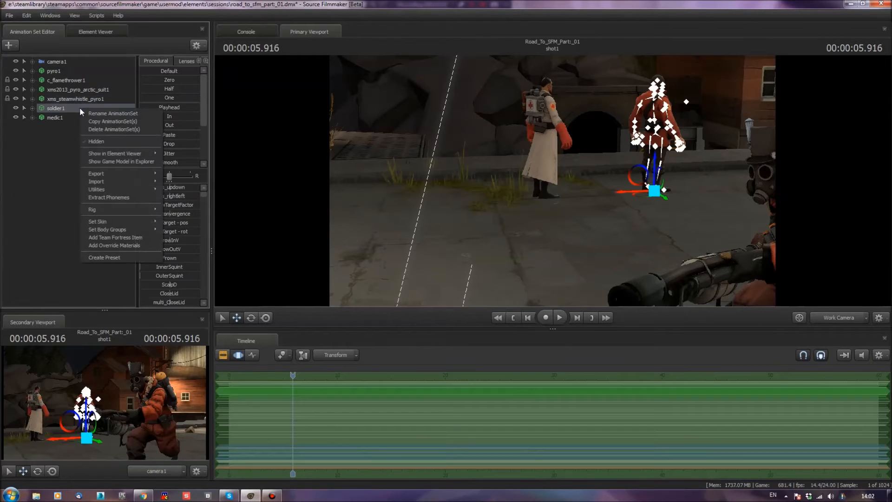
{"action": "mouse_move", "coordinate": [124, 220]}
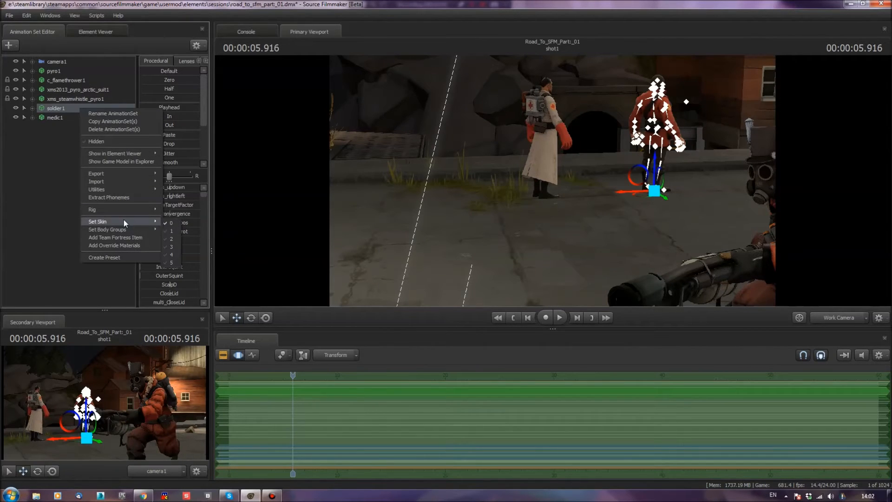
{"action": "left_click", "coordinate": [170, 231]}
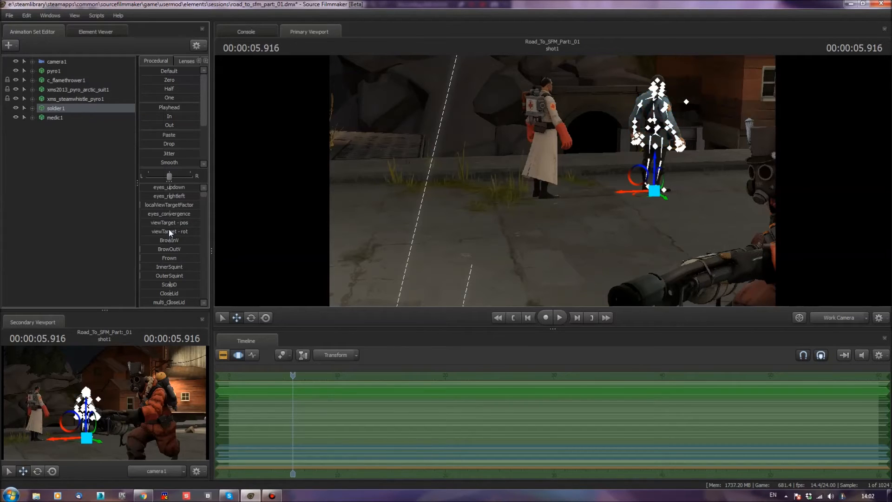
{"action": "right_click", "coordinate": [76, 114]}
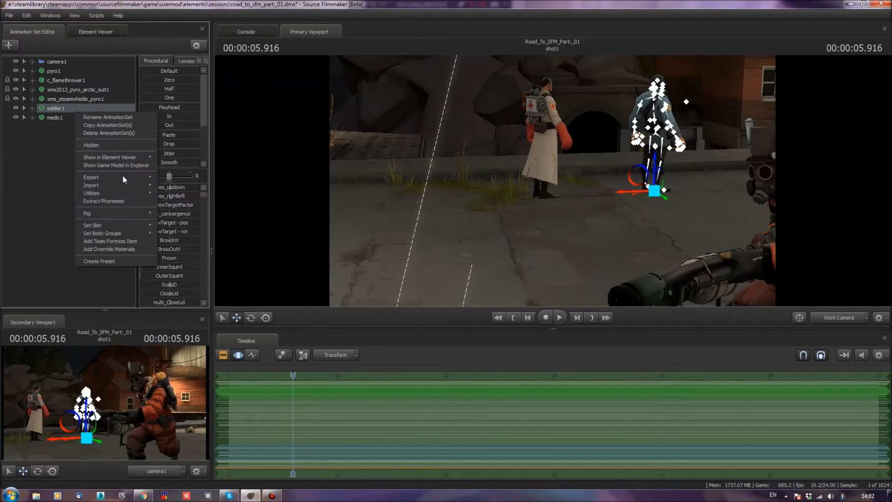
{"action": "mouse_move", "coordinate": [127, 224]}
{"action": "left_click", "coordinate": [168, 241]}
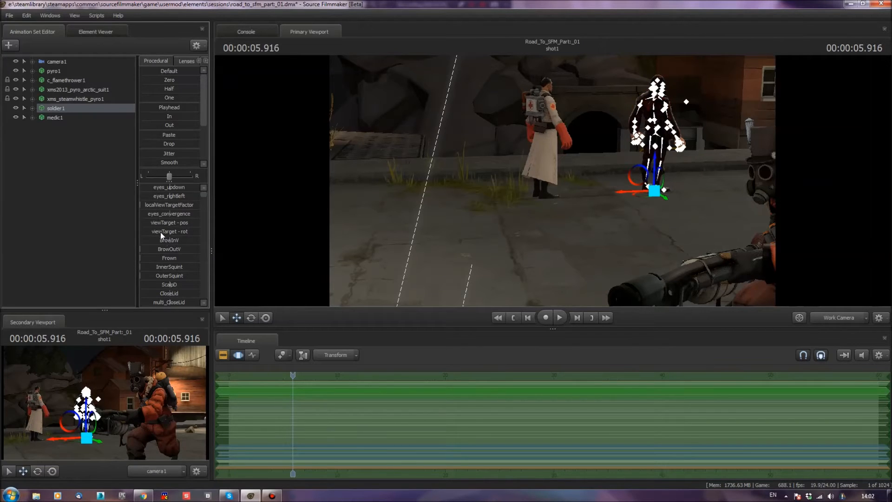
{"action": "left_click_drag", "start_coordinate": [340, 220], "coordinate": [439, 139]}
{"action": "key", "text": "w"}
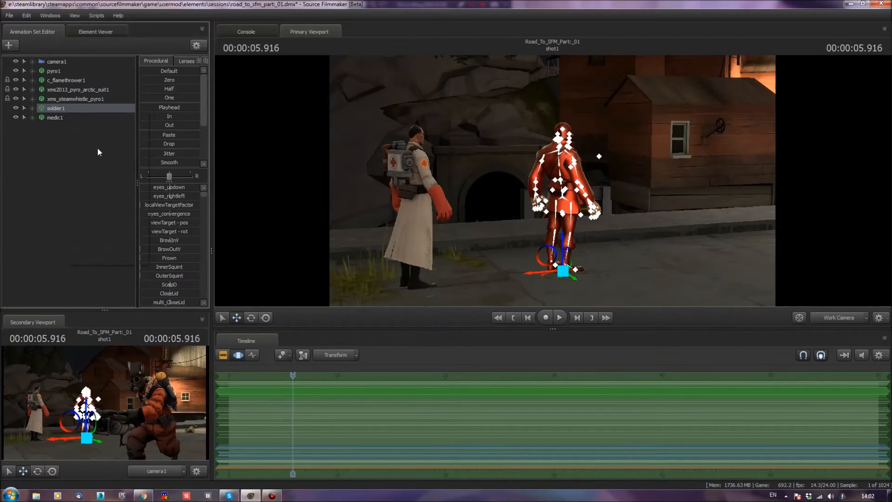
- Set the skin of soldier1 to 4 and inspect the model from the side
{"action": "right_click", "coordinate": [68, 112]}
{"action": "mouse_move", "coordinate": [127, 224]}
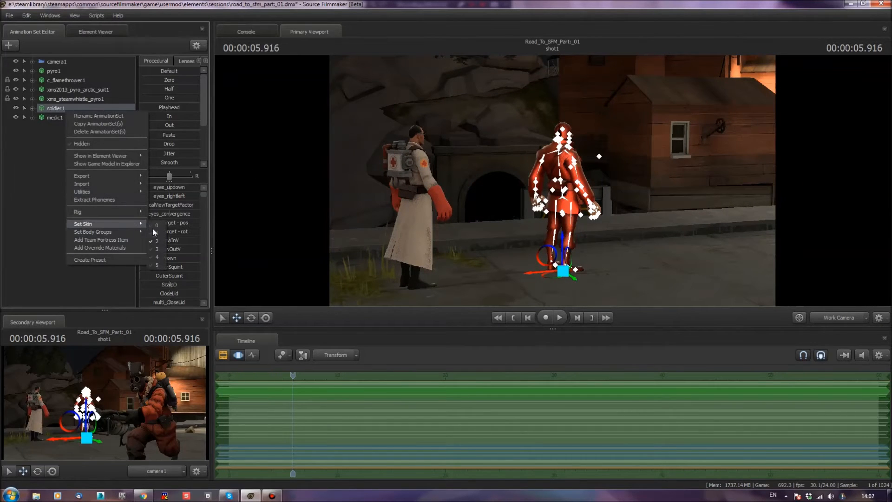
{"action": "left_click", "coordinate": [158, 255]}
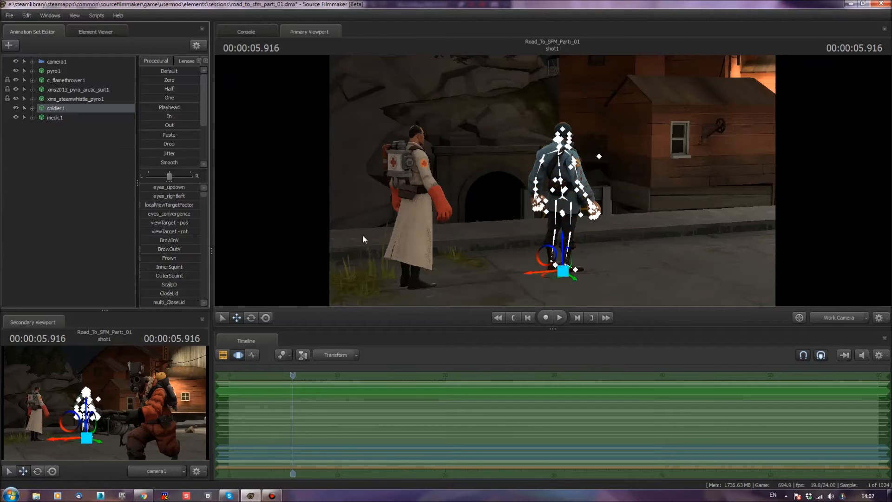
{"action": "mouse_move", "coordinate": [443, 214]}
{"action": "left_mouse_down"}
{"action": "mouse_move", "coordinate": [395, 214]}
{"action": "mouse_move", "coordinate": [451, 214]}
{"action": "mouse_move", "coordinate": [436, 221]}
{"action": "left_mouse_up"}
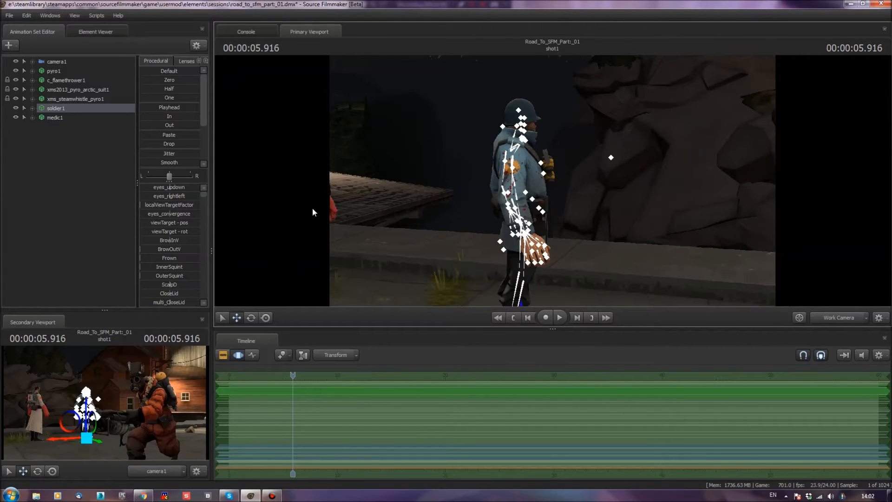
- Try skins 4, 5 and 2 on the medic1 model
{"action": "right_click", "coordinate": [65, 110]}
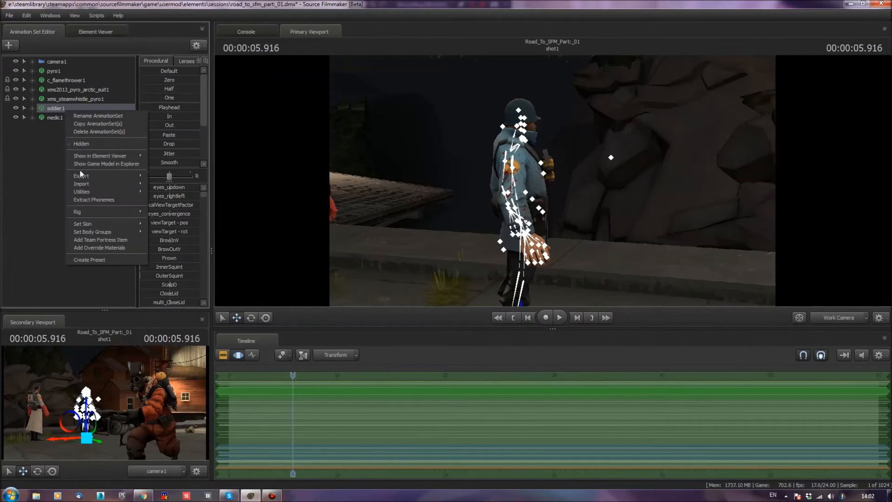
{"action": "right_click", "coordinate": [60, 121]}
{"action": "mouse_move", "coordinate": [111, 242]}
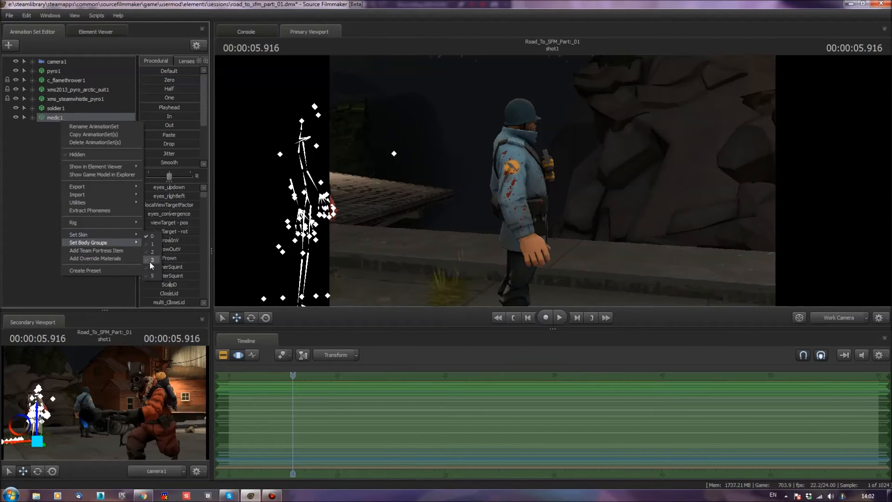
{"action": "mouse_move", "coordinate": [135, 233]}
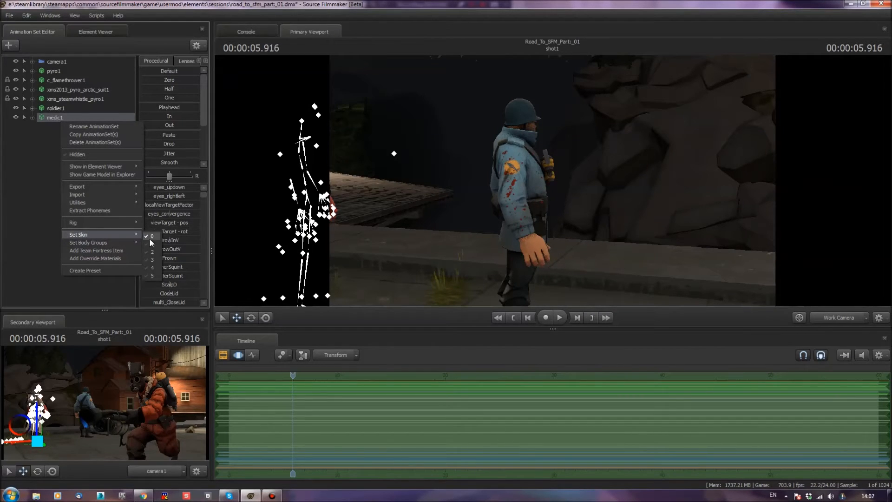
{"action": "left_click", "coordinate": [151, 268]}
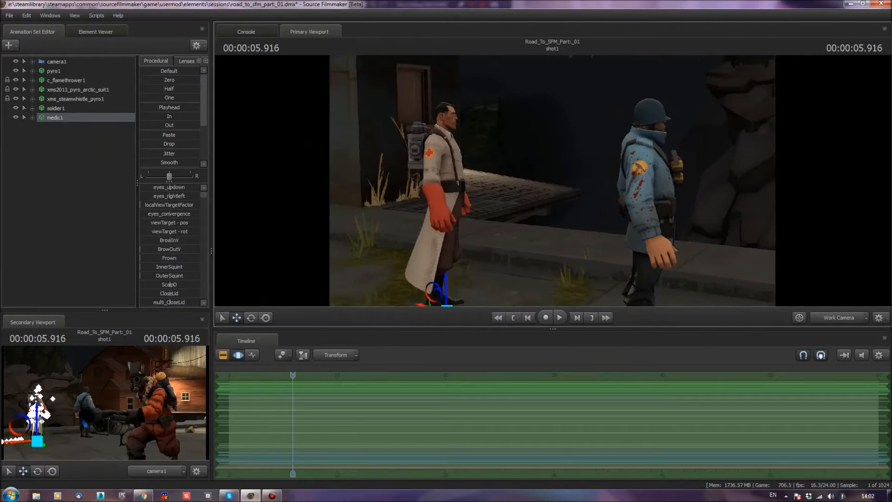
{"action": "right_click", "coordinate": [90, 117]}
{"action": "mouse_move", "coordinate": [147, 230]}
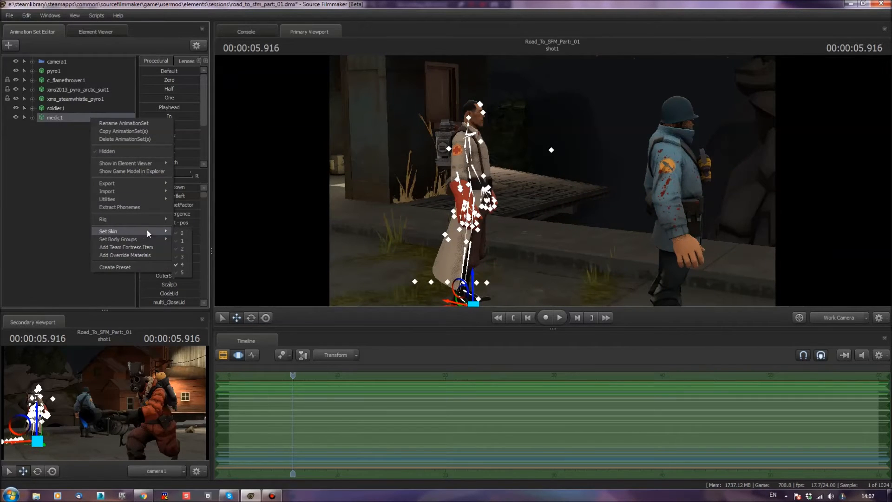
{"action": "left_click", "coordinate": [187, 274]}
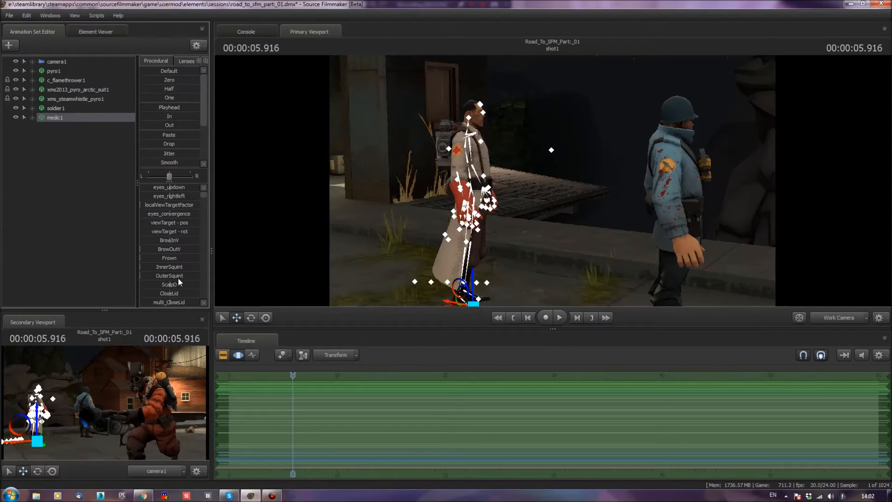
{"action": "right_click", "coordinate": [92, 122]}
{"action": "mouse_move", "coordinate": [115, 222]}
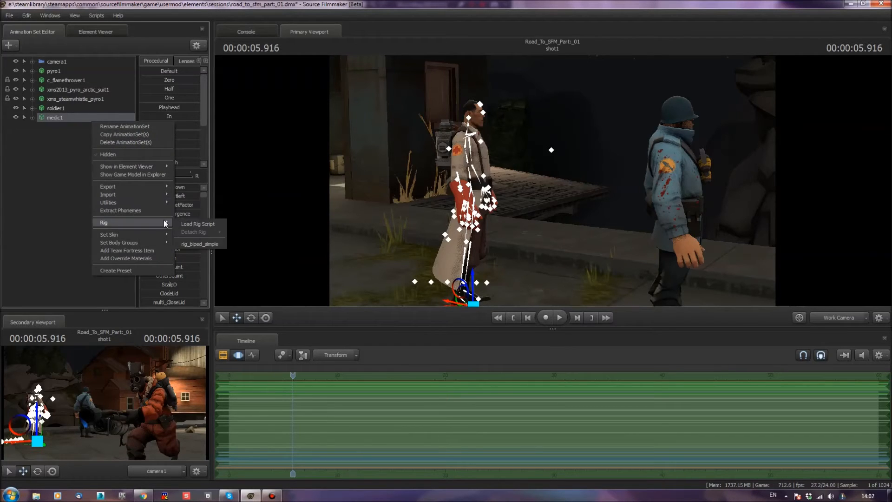
{"action": "mouse_move", "coordinate": [151, 236]}
{"action": "left_click", "coordinate": [180, 249]}
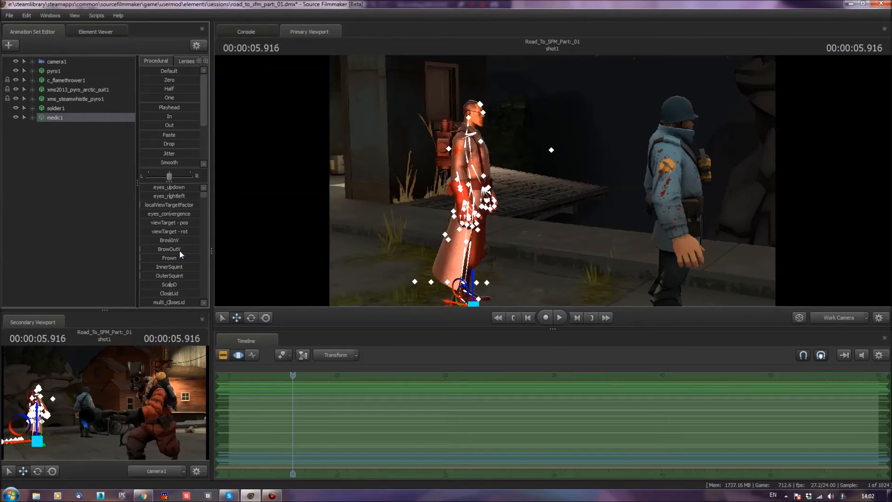
- Set the skin of medic1 to 1
{"action": "right_click", "coordinate": [94, 120]}
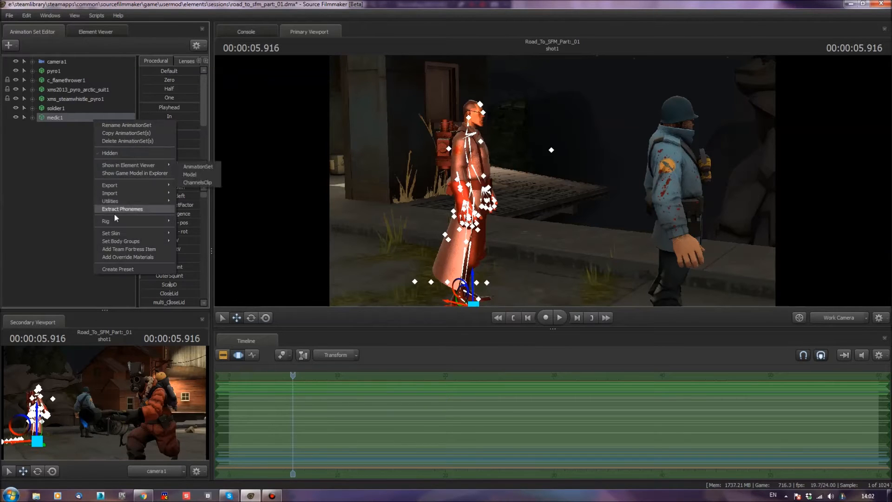
{"action": "mouse_move", "coordinate": [120, 232]}
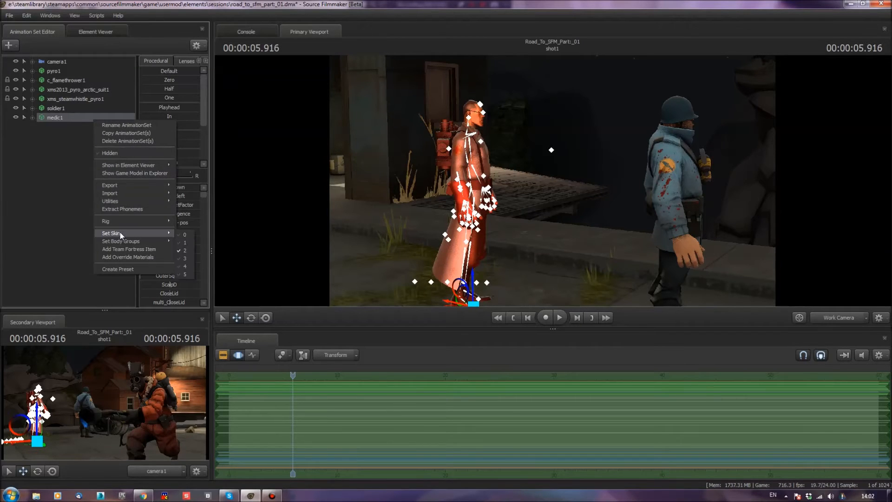
{"action": "left_click", "coordinate": [185, 242]}
{"action": "left_click_drag", "start_coordinate": [394, 228], "coordinate": [496, 163]}
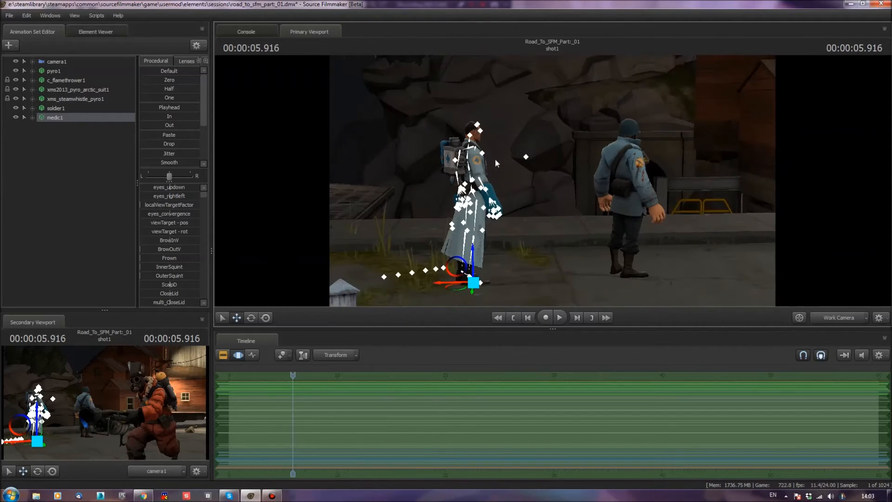
- Add the Team Fortress item Cow Mangler 5000 to soldier1, using the item filter "Cow"
{"action": "right_click", "coordinate": [70, 108]}
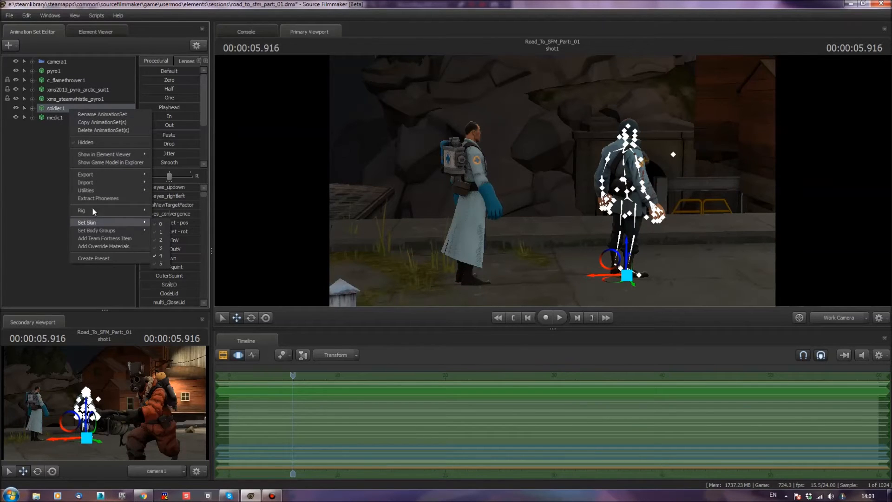
{"action": "left_click", "coordinate": [87, 238]}
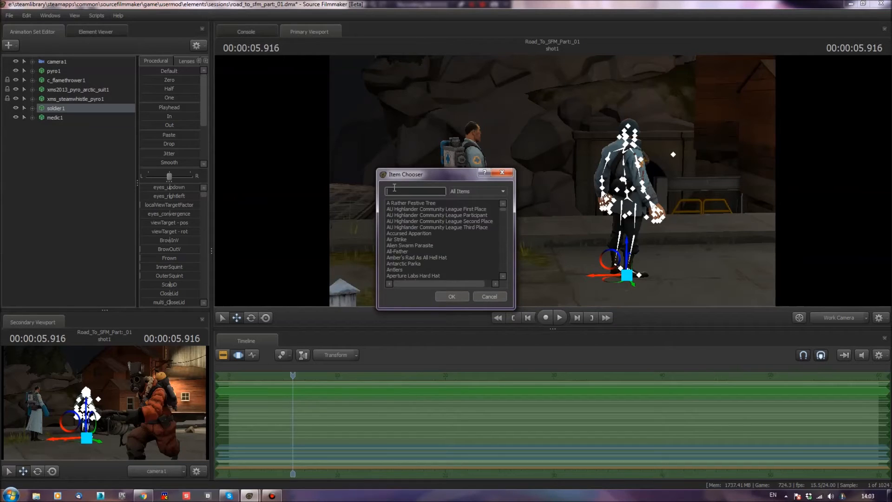
{"action": "type", "text": "rocket"}
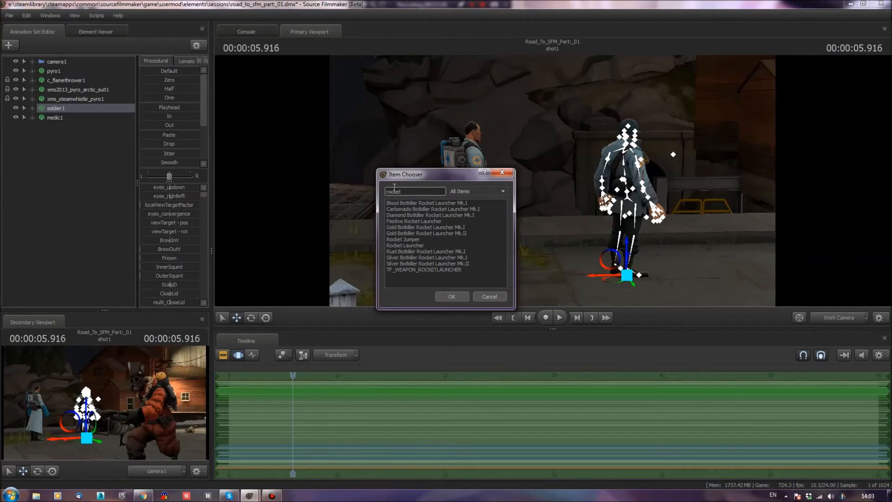
{"action": "key", "text": "BackSpace"}
{"action": "key", "text": "BackSpace"}
{"action": "key", "text": "BackSpace"}
{"action": "key", "text": "BackSpace"}
{"action": "key", "text": "BackSpace"}
{"action": "key", "text": "BackSpace"}
{"action": "type", "text": "Cow"}
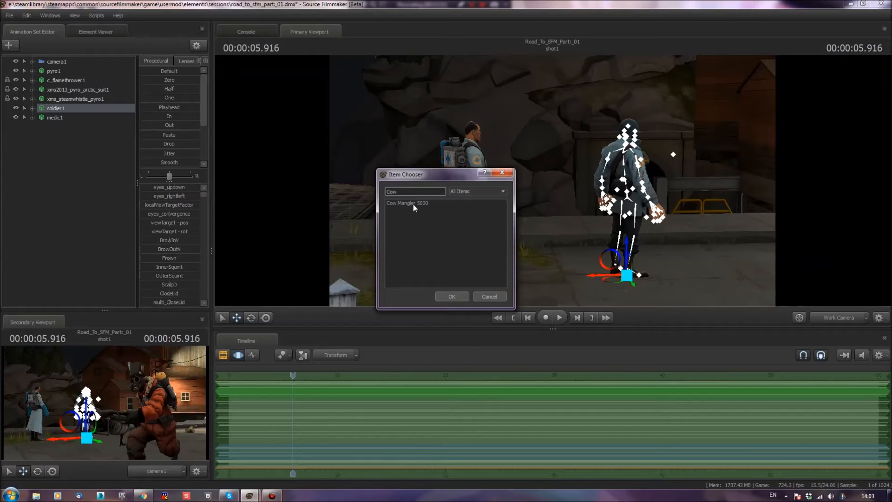
{"action": "left_click", "coordinate": [412, 203]}
{"action": "left_click", "coordinate": [448, 296]}
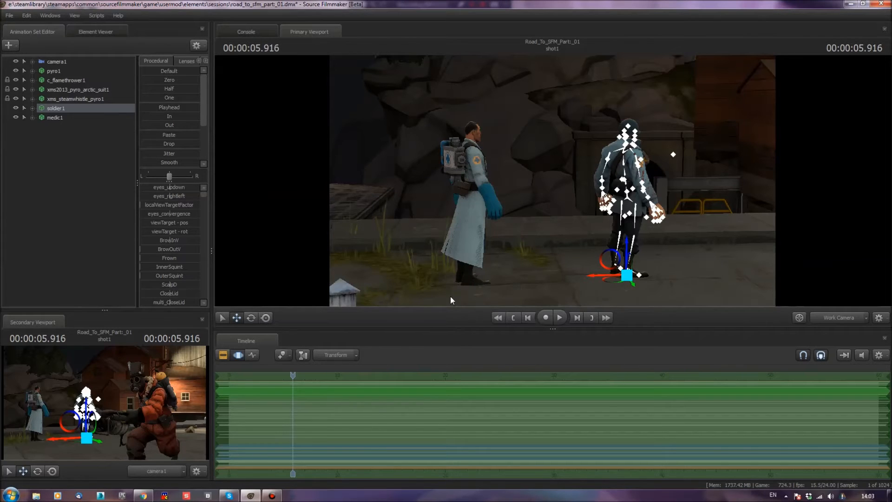
{"action": "left_click", "coordinate": [67, 126]}
- Add the Team Fortress item Quick-Fix to medic1, using the item filter "quick"
{"action": "left_click", "coordinate": [60, 117]}
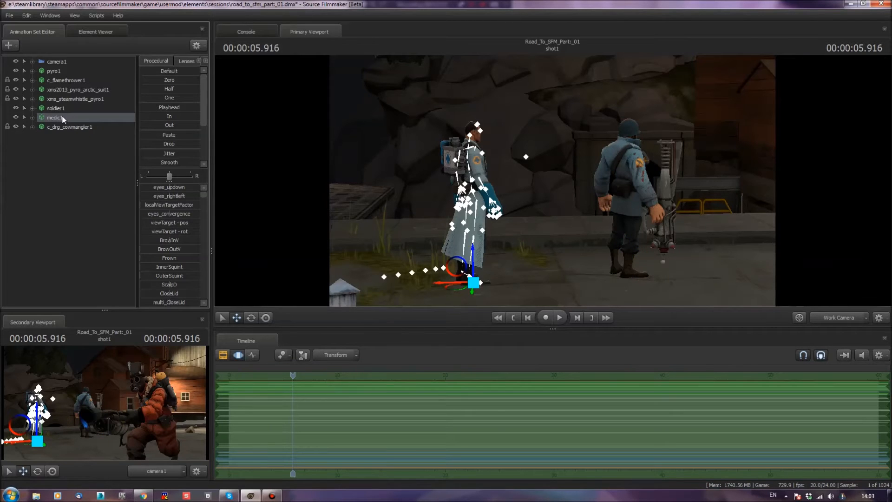
{"action": "right_click", "coordinate": [63, 117]}
{"action": "mouse_move", "coordinate": [87, 229]}
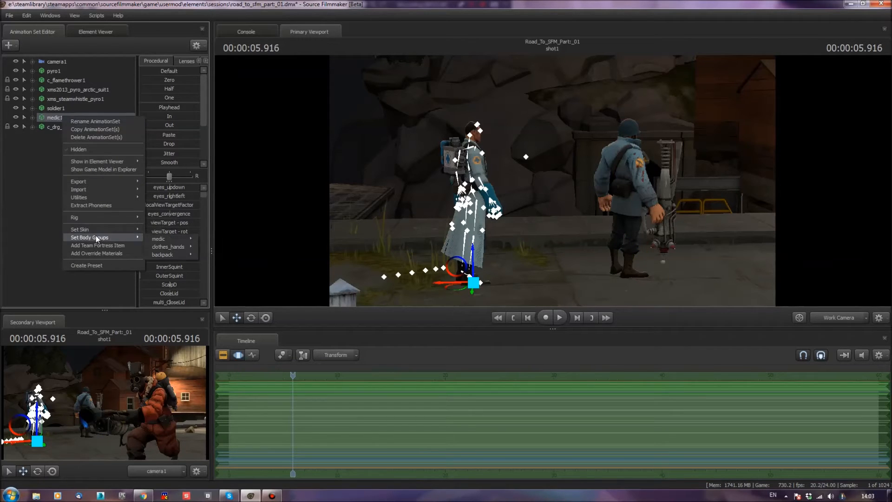
{"action": "left_click", "coordinate": [95, 246]}
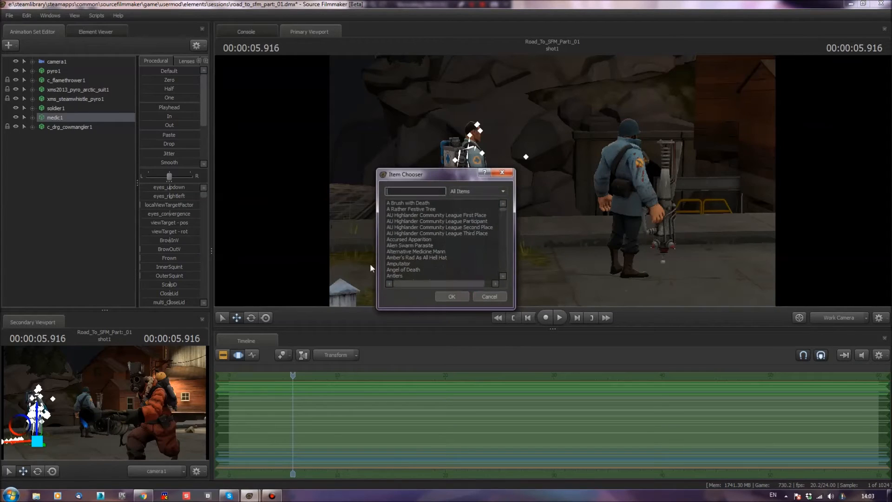
{"action": "type", "text": "qui"}
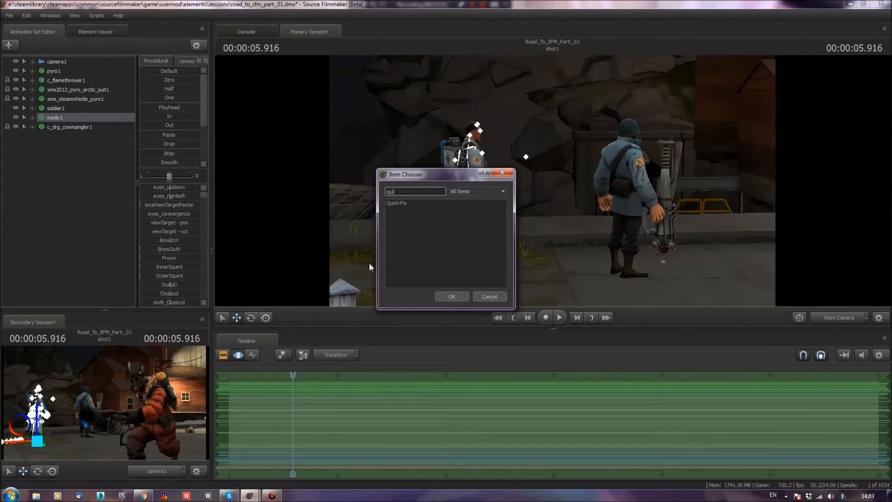
{"action": "type", "text": "ck"}
{"action": "left_click", "coordinate": [408, 203]}
{"action": "left_click", "coordinate": [439, 295]}
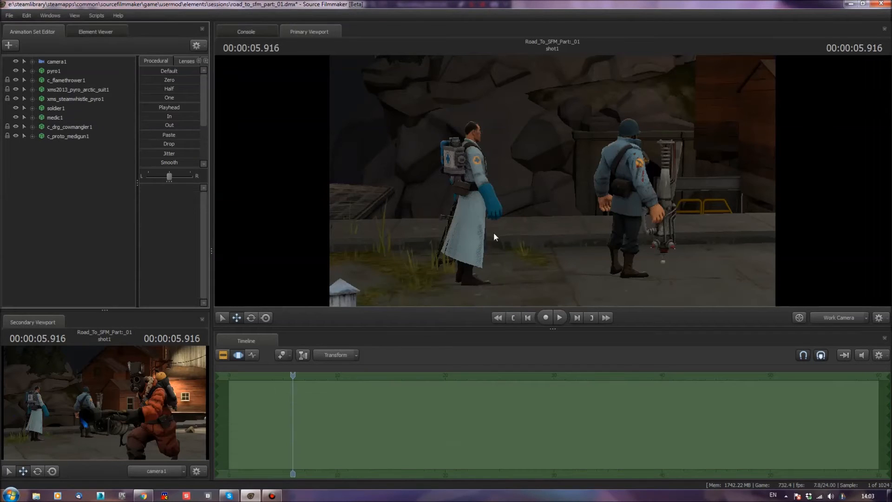
- Import the run_PRIMARY sequence onto soldier1 with move_x set to 1.00
{"action": "right_click", "coordinate": [52, 124]}
{"action": "left_click", "coordinate": [59, 107]}
{"action": "right_click", "coordinate": [59, 107]}
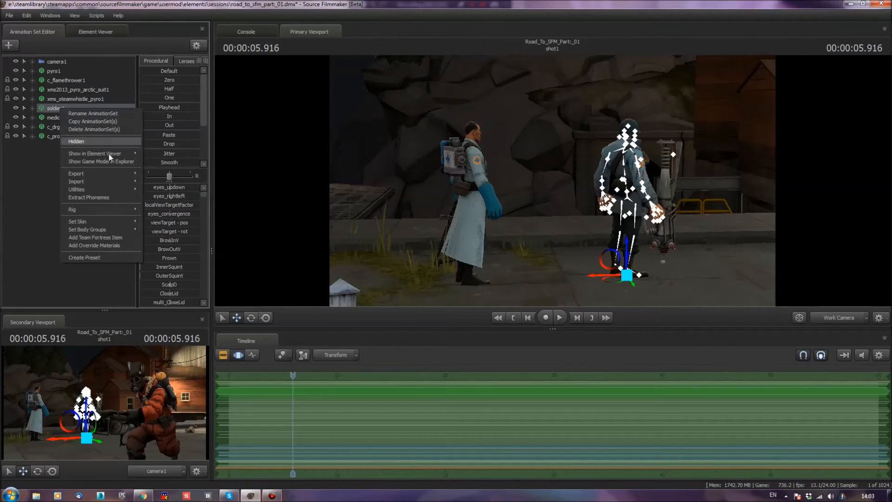
{"action": "mouse_move", "coordinate": [121, 172]}
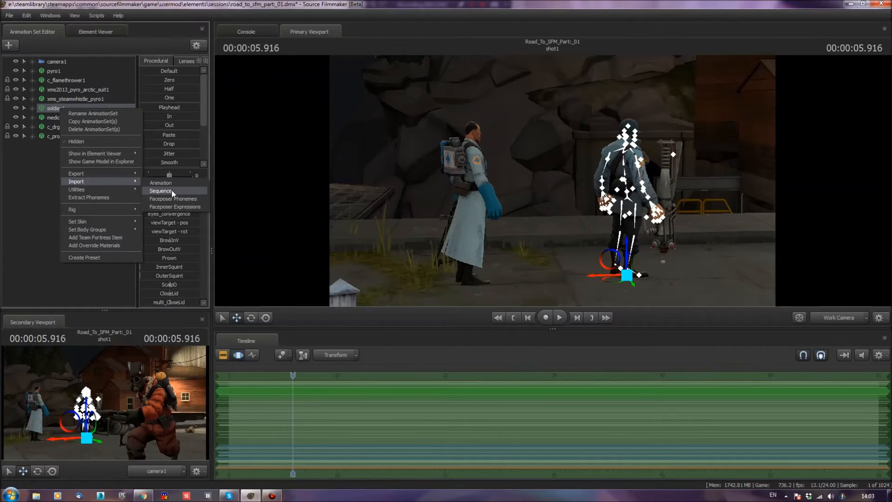
{"action": "left_click", "coordinate": [171, 191]}
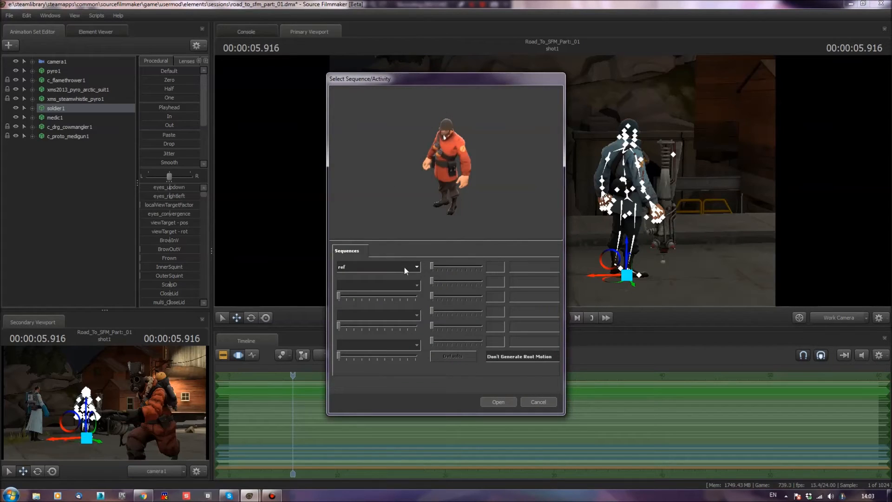
{"action": "left_click", "coordinate": [404, 266]}
{"action": "scroll", "coordinate": [396, 314], "scroll_direction": "down", "scroll_amount": 5}
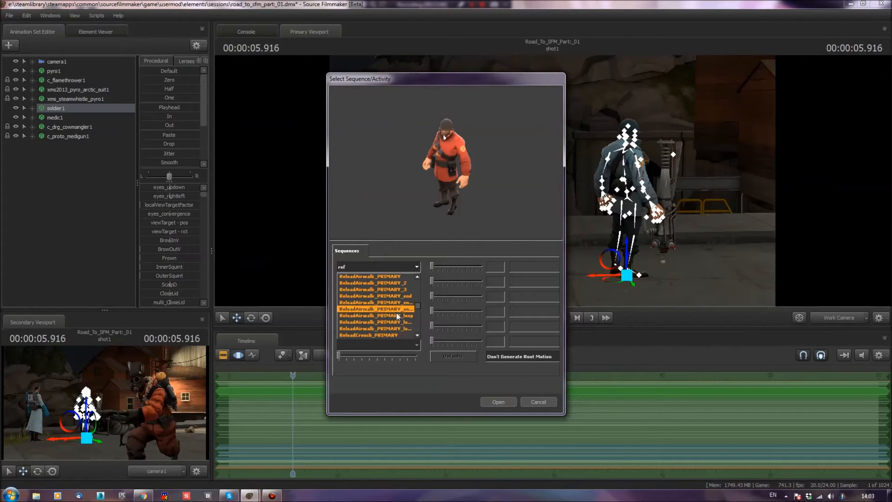
{"action": "scroll", "coordinate": [395, 315], "scroll_direction": "down", "scroll_amount": 3}
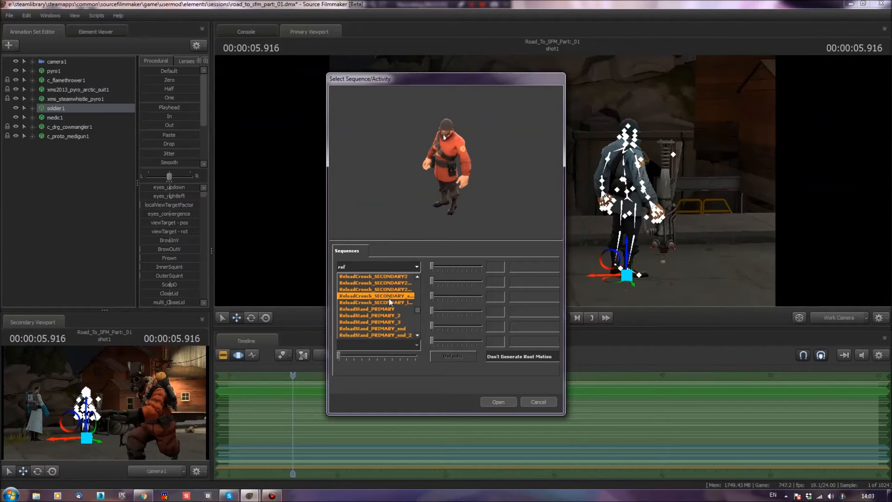
{"action": "scroll", "coordinate": [384, 294], "scroll_direction": "up", "scroll_amount": 2}
{"action": "scroll", "coordinate": [378, 293], "scroll_direction": "up", "scroll_amount": 2}
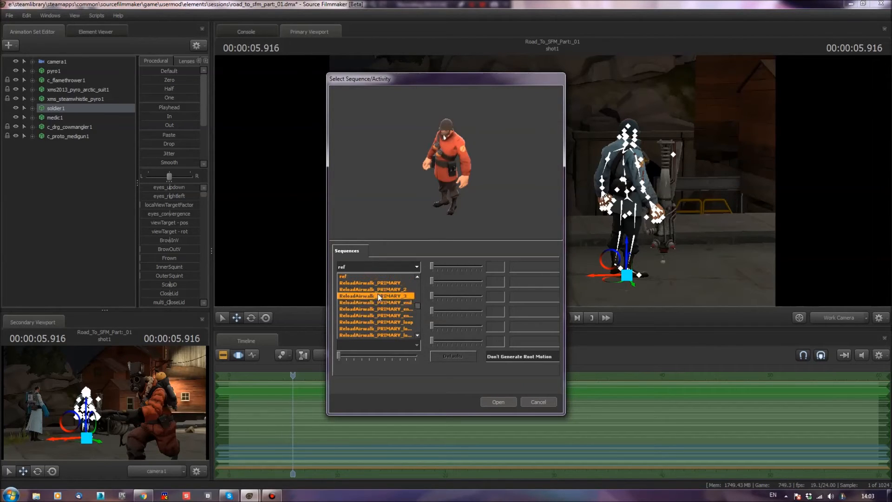
{"action": "scroll", "coordinate": [378, 293], "scroll_direction": "down", "scroll_amount": 10}
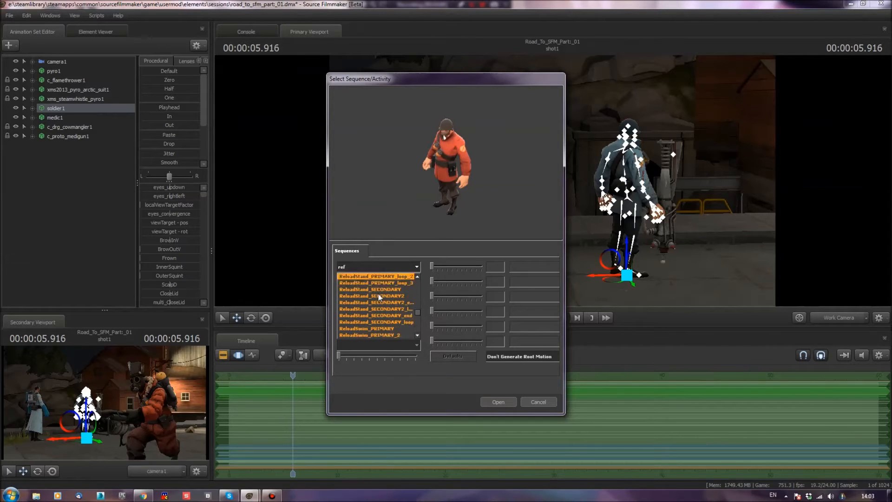
{"action": "scroll", "coordinate": [378, 293], "scroll_direction": "down", "scroll_amount": 10}
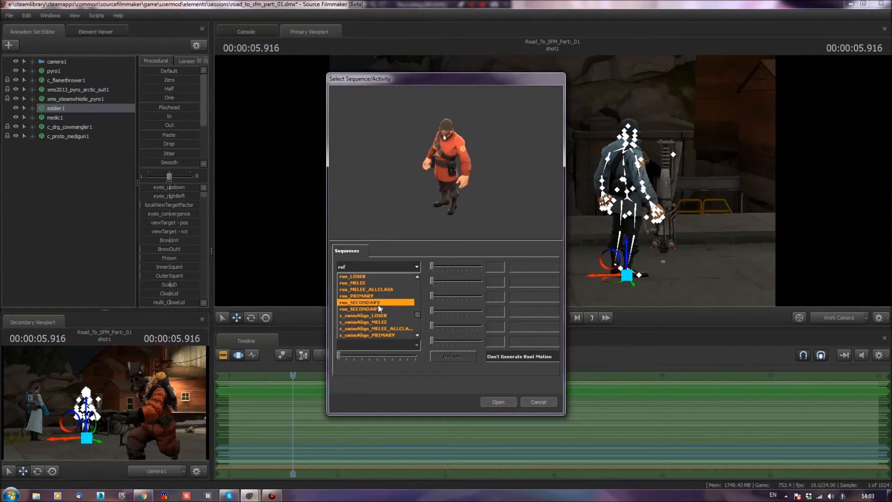
{"action": "scroll", "coordinate": [366, 294], "scroll_direction": "up", "scroll_amount": 15}
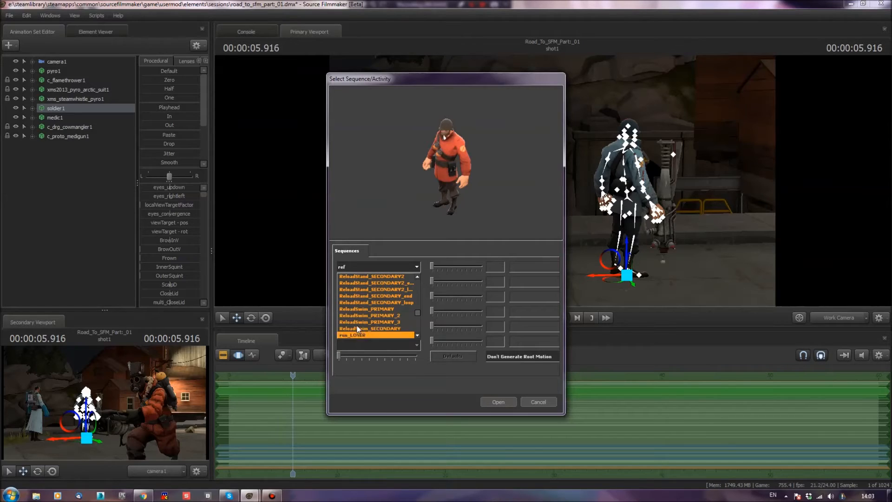
{"action": "scroll", "coordinate": [367, 303], "scroll_direction": "up", "scroll_amount": 2}
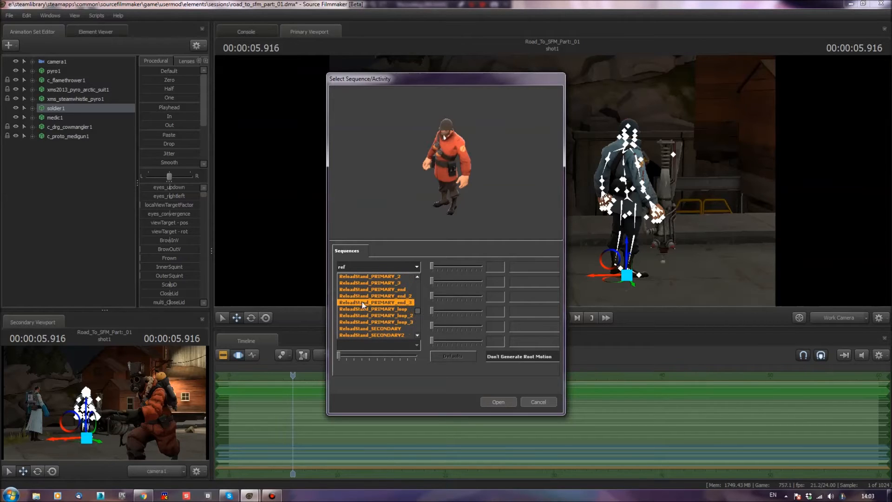
{"action": "scroll", "coordinate": [378, 302], "scroll_direction": "up", "scroll_amount": 12}
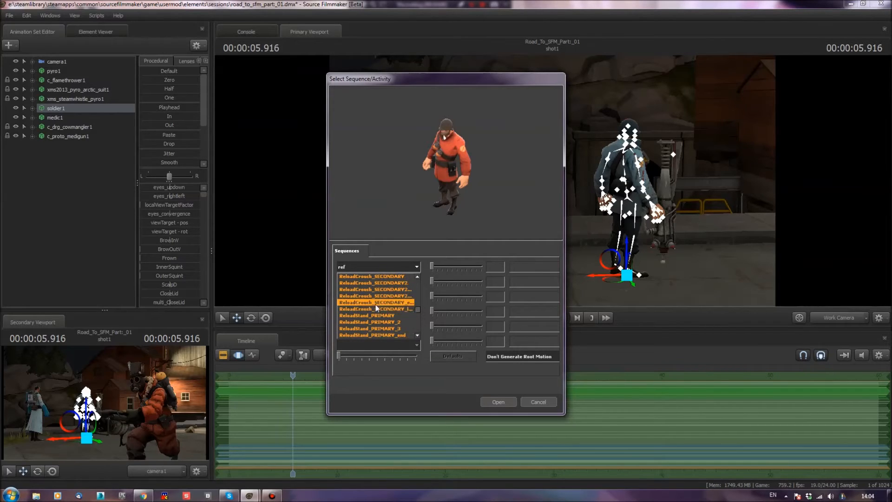
{"action": "scroll", "coordinate": [382, 303], "scroll_direction": "up", "scroll_amount": 11}
{"action": "scroll", "coordinate": [393, 306], "scroll_direction": "down", "scroll_amount": 14}
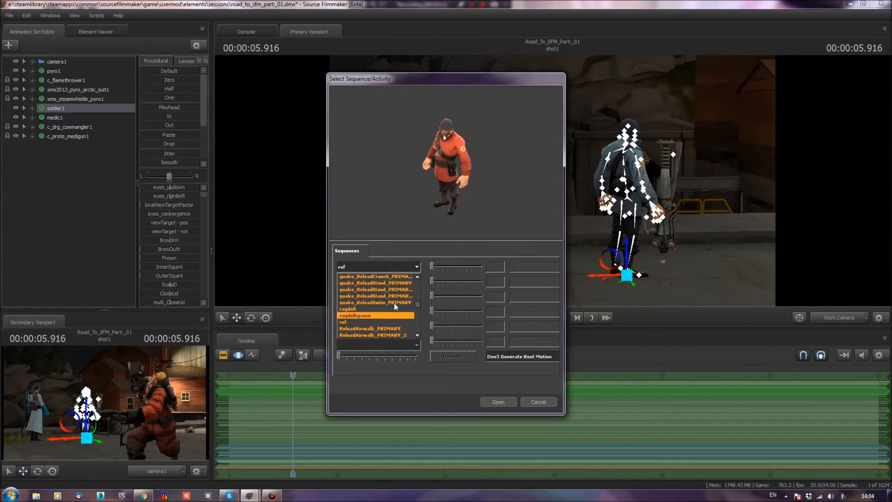
{"action": "scroll", "coordinate": [394, 296], "scroll_direction": "down", "scroll_amount": 15}
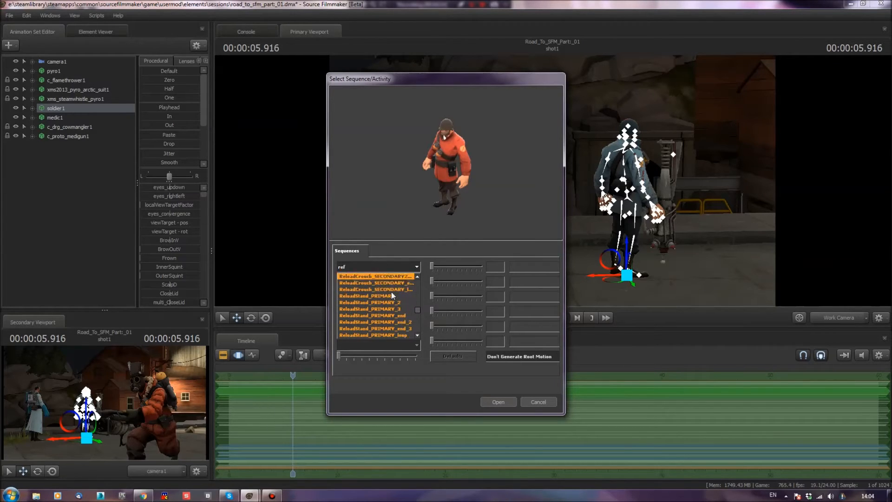
{"action": "scroll", "coordinate": [391, 293], "scroll_direction": "down", "scroll_amount": 15}
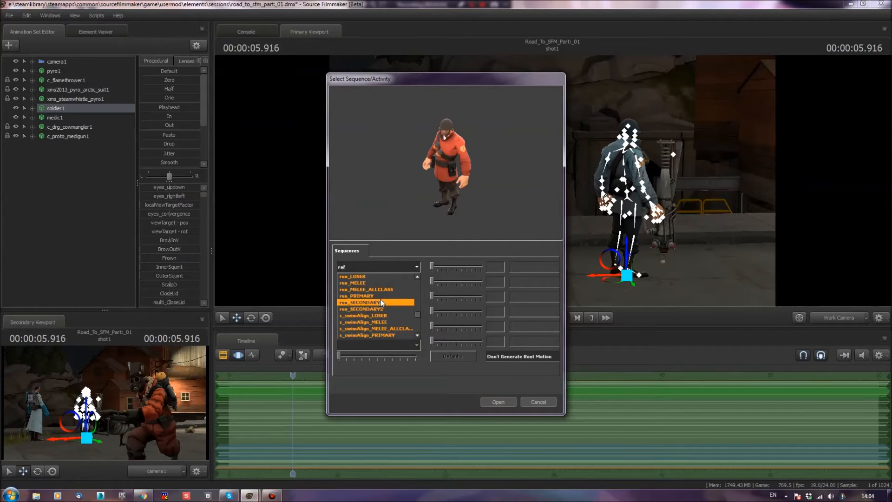
{"action": "left_click", "coordinate": [383, 295]}
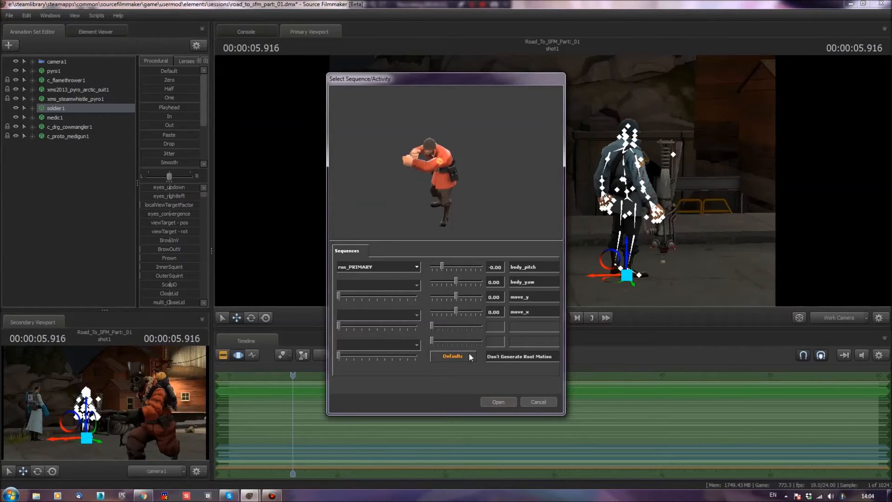
{"action": "left_click_drag", "start_coordinate": [454, 308], "coordinate": [503, 310]}
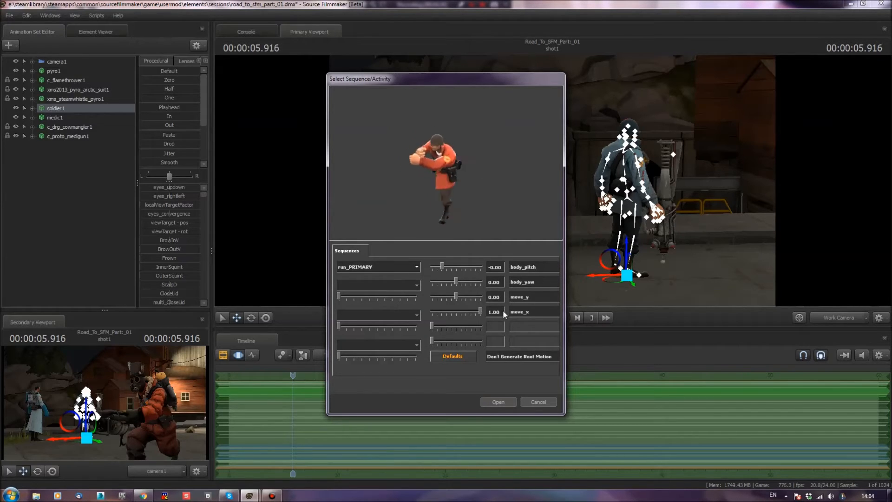
{"action": "left_click", "coordinate": [491, 402]}
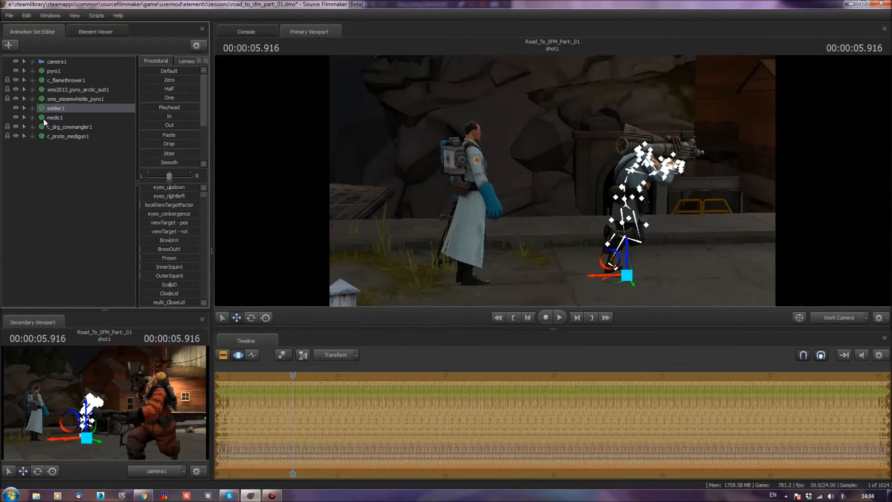
- Preview the run_PRIMARY sequence for medic1, then import run_SECONDARY with its default movement values instead
{"action": "right_click", "coordinate": [55, 117]}
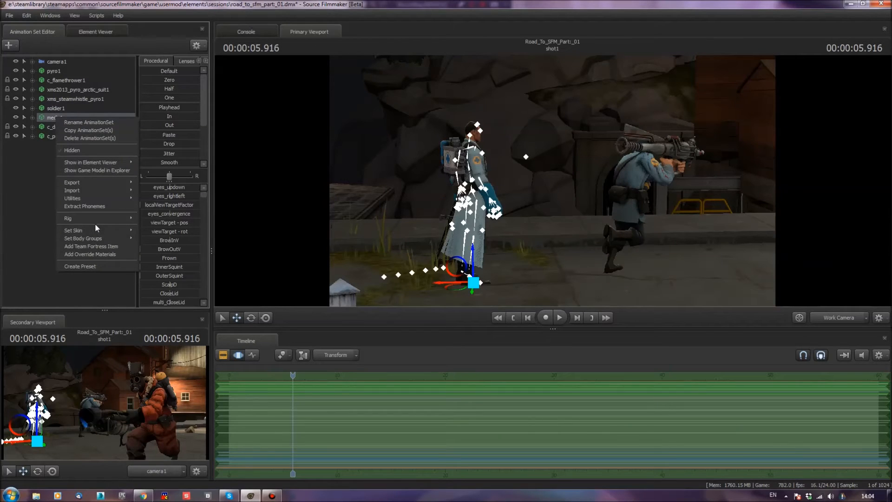
{"action": "mouse_move", "coordinate": [104, 217]}
{"action": "mouse_move", "coordinate": [114, 183]}
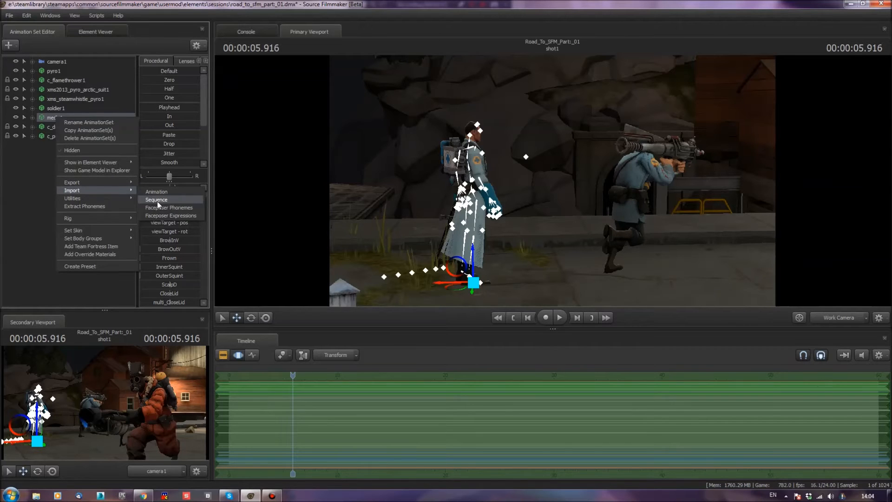
{"action": "left_click", "coordinate": [157, 200]}
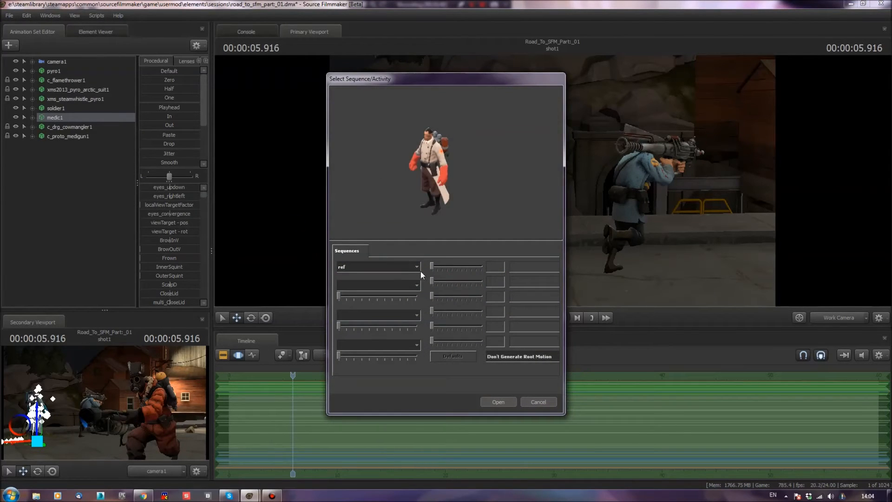
{"action": "left_click", "coordinate": [420, 268]}
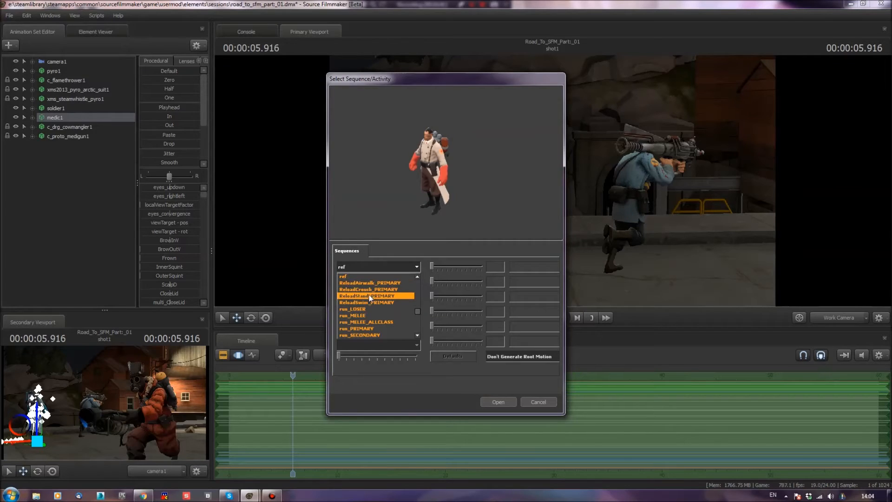
{"action": "scroll", "coordinate": [376, 314], "scroll_direction": "down", "scroll_amount": 2}
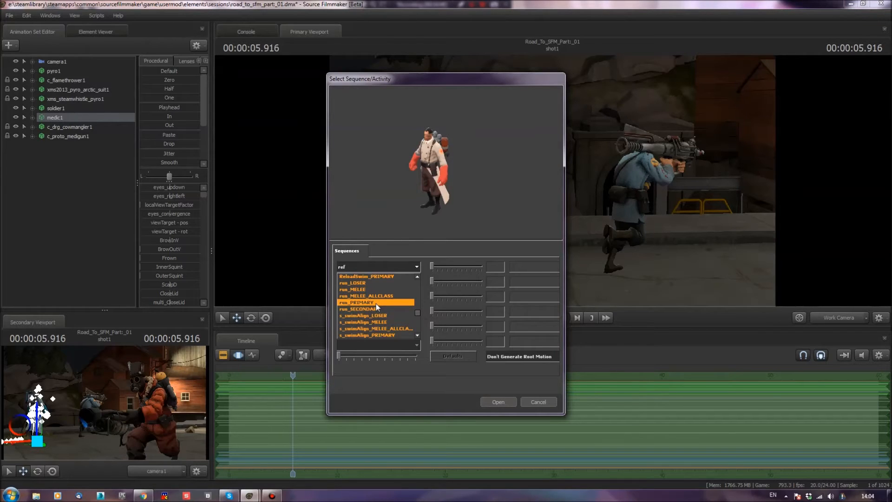
{"action": "left_click", "coordinate": [376, 303]}
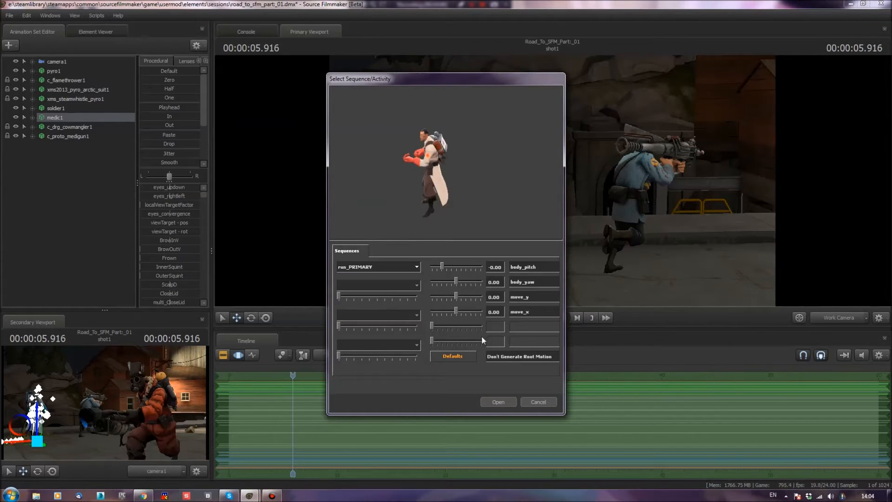
{"action": "left_click", "coordinate": [417, 267]}
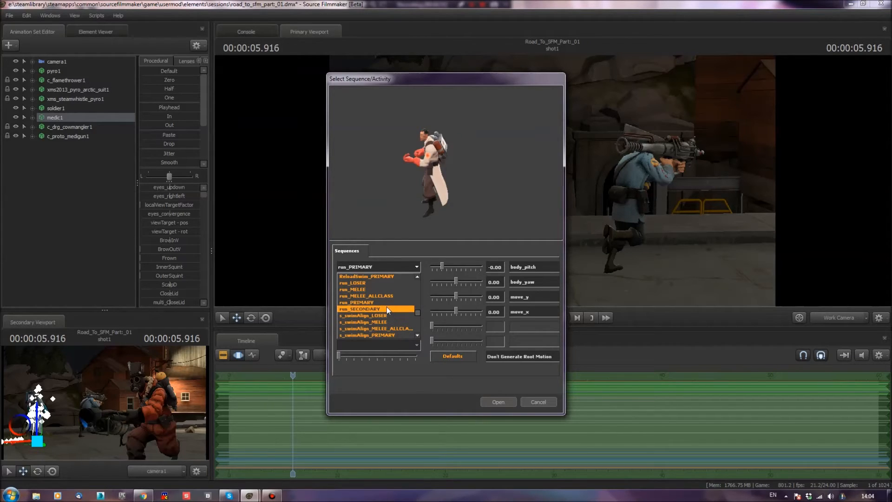
{"action": "left_click", "coordinate": [386, 308]}
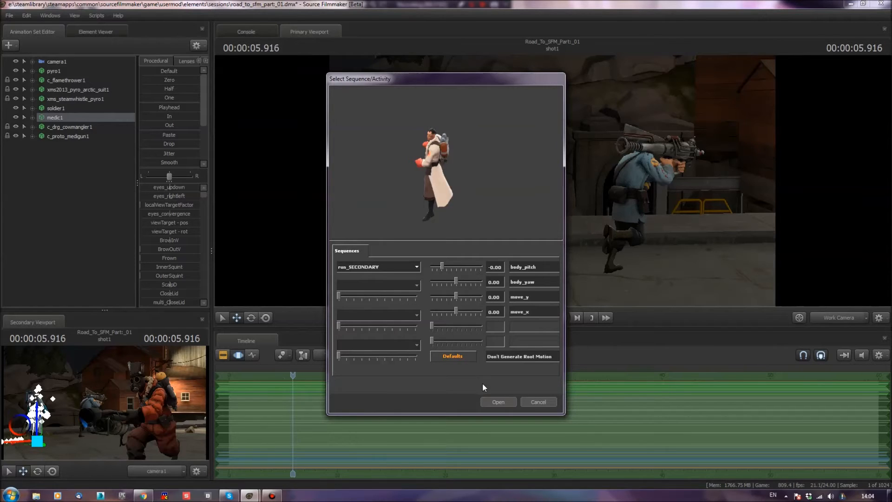
{"action": "left_click", "coordinate": [492, 401]}
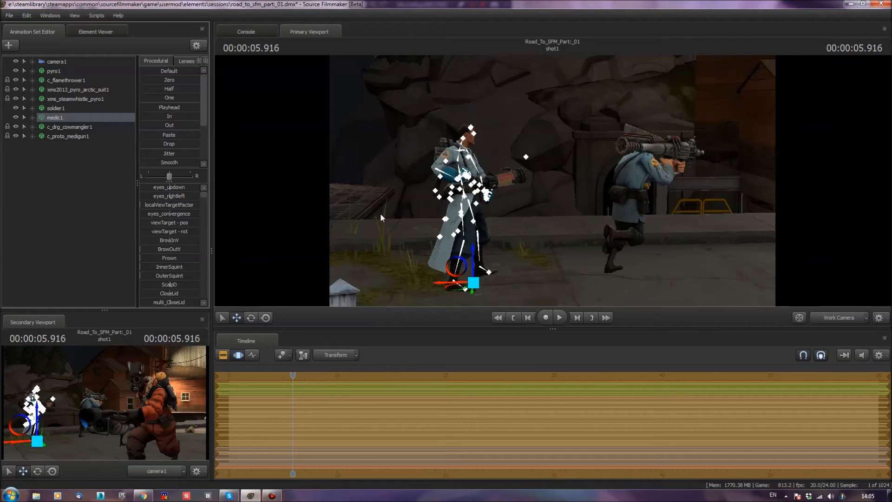
- Import the run_SECONDARY sequence onto medic1 again, this time with move_x set to 1.00
{"action": "right_click", "coordinate": [93, 117]}
{"action": "mouse_move", "coordinate": [117, 190]}
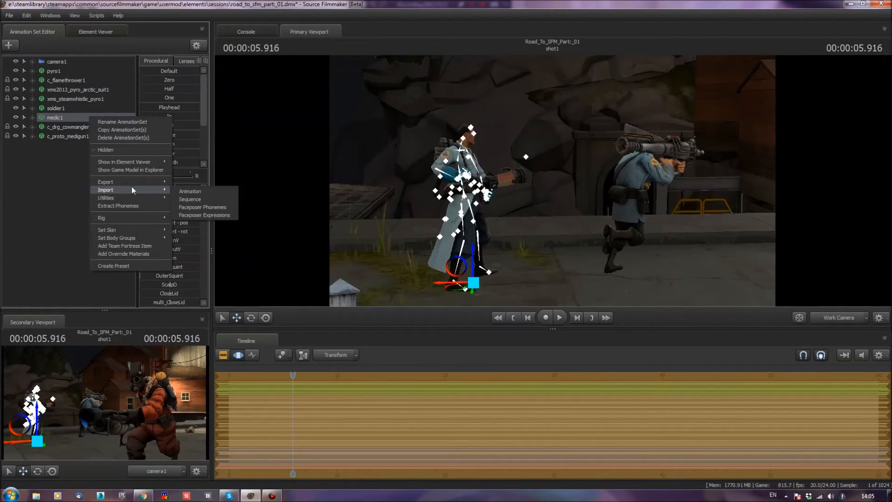
{"action": "left_click", "coordinate": [185, 198]}
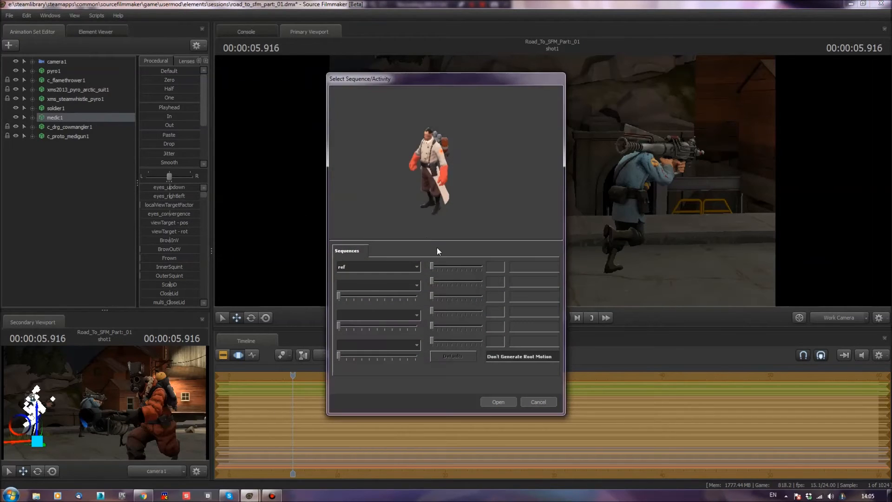
{"action": "left_click", "coordinate": [416, 267]}
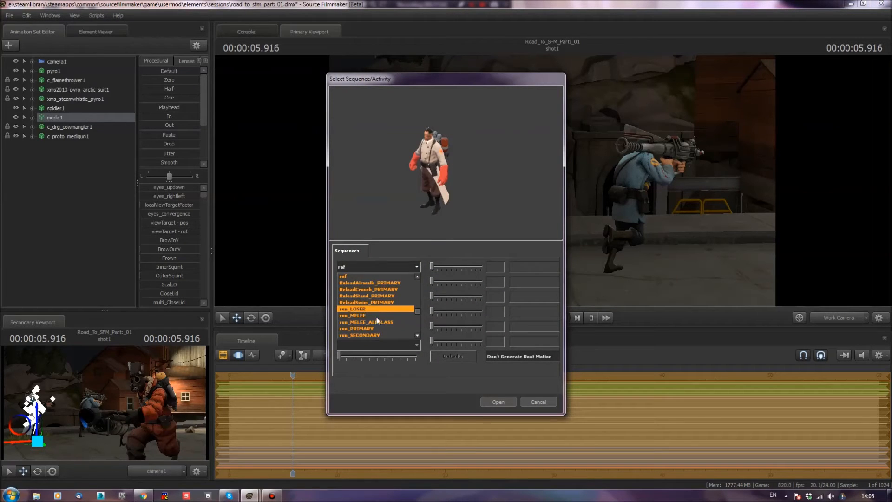
{"action": "left_click", "coordinate": [360, 335]}
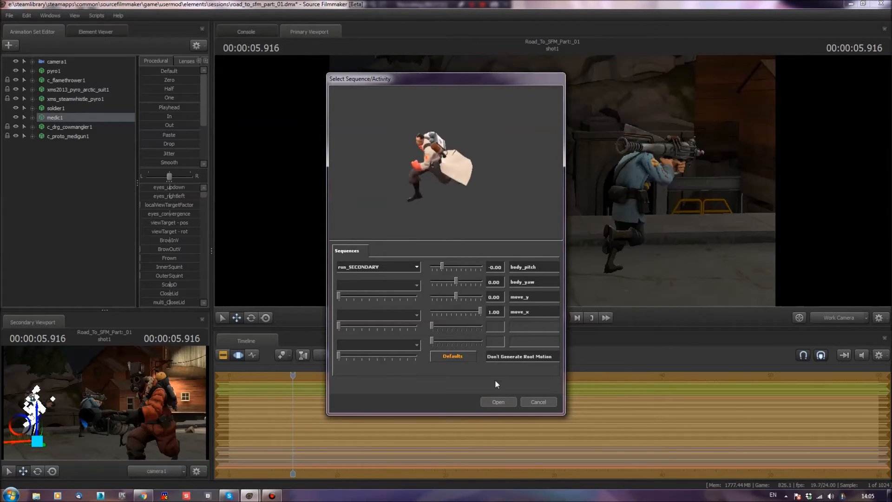
{"action": "left_click", "coordinate": [497, 402]}
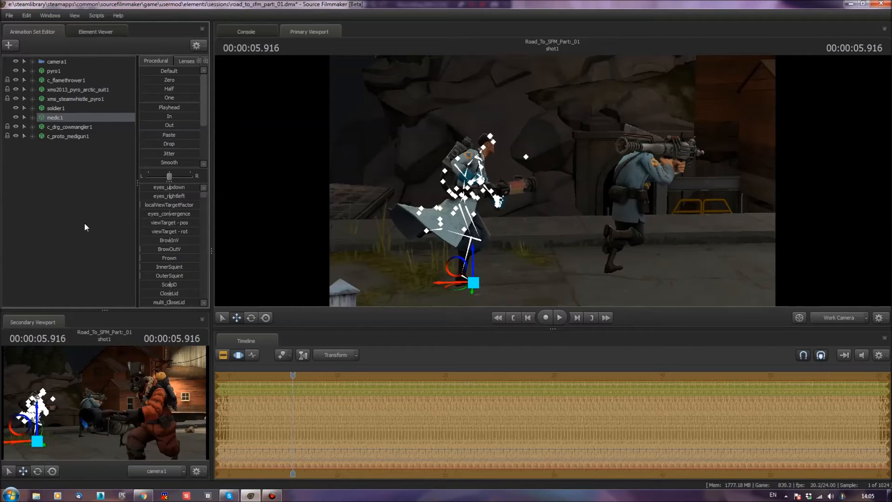
- Start a new particle system animation set and load medicgun_beam.pcf from the tf/particles folder as its definition file
{"action": "right_click", "coordinate": [58, 177]}
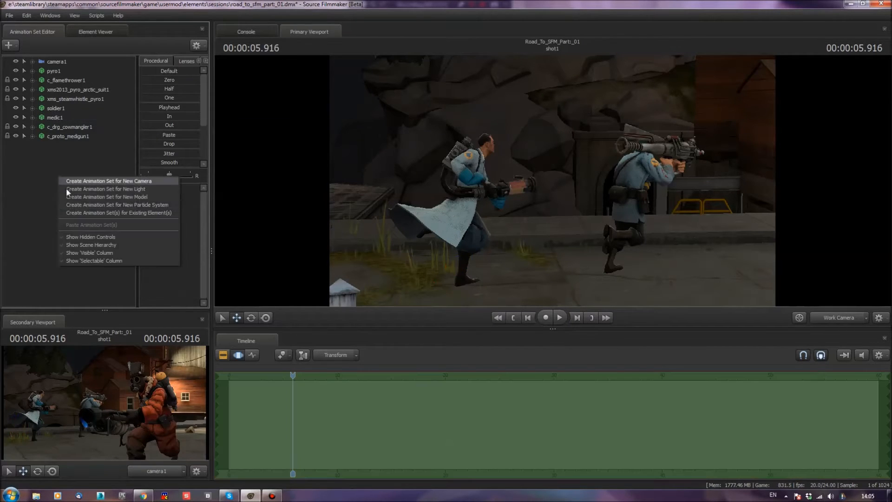
{"action": "left_click", "coordinate": [85, 204]}
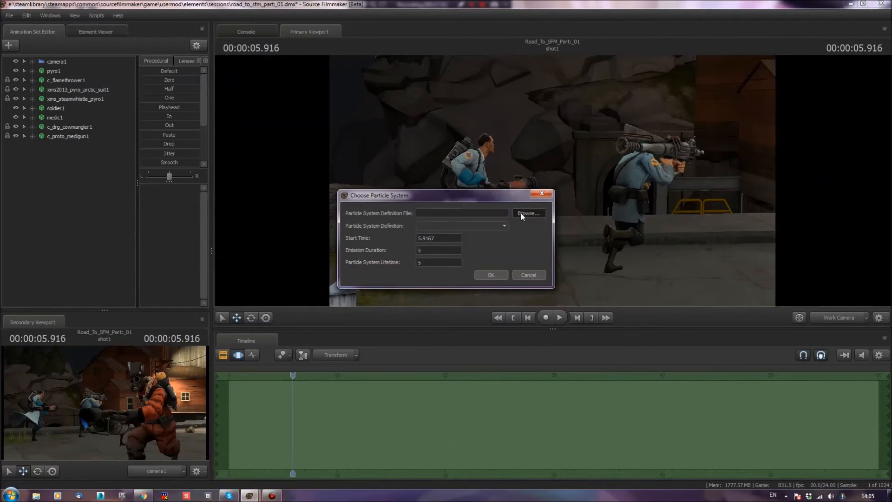
{"action": "left_click", "coordinate": [520, 212]}
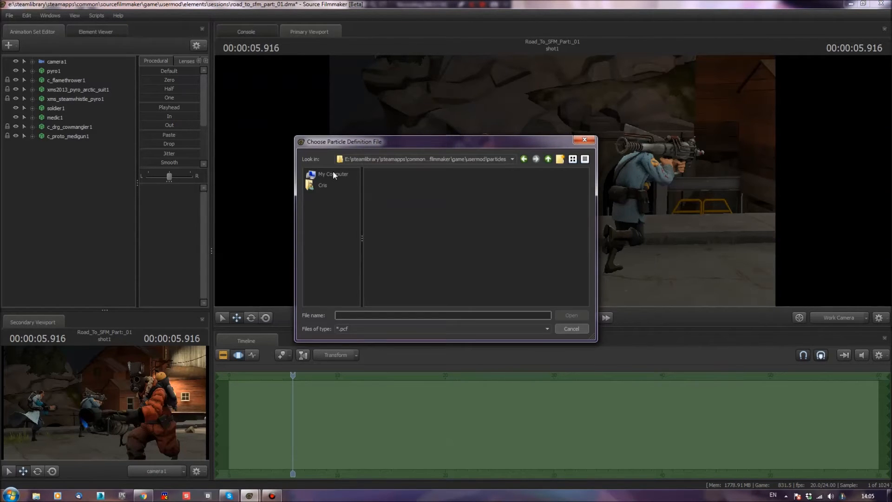
{"action": "left_click", "coordinate": [333, 173]}
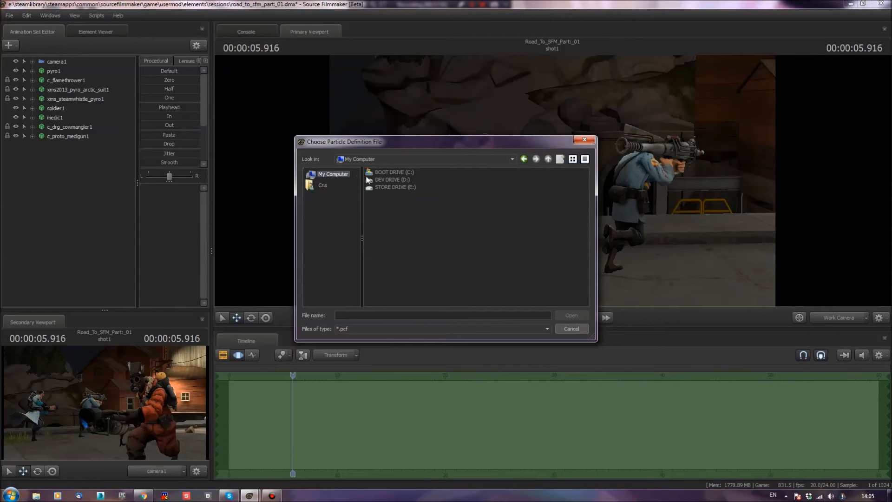
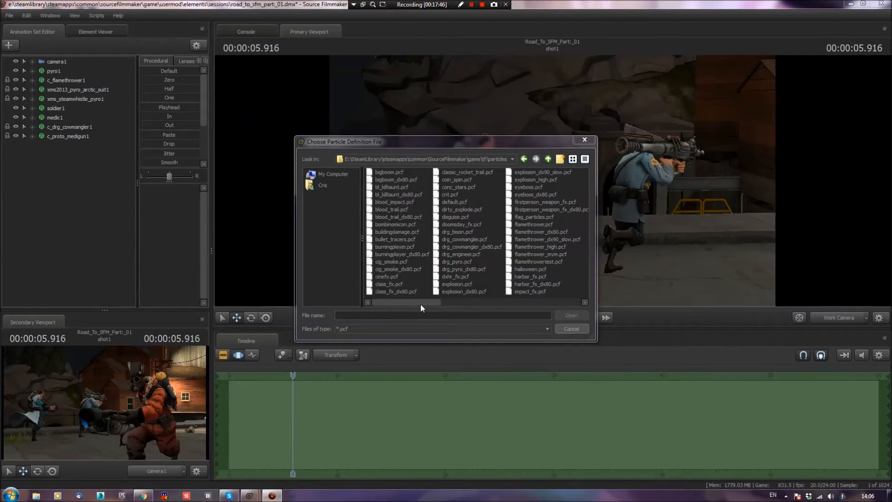
{"action": "mouse_move", "coordinate": [419, 305]}
{"action": "left_mouse_down"}
{"action": "mouse_move", "coordinate": [559, 301]}
{"action": "mouse_move", "coordinate": [417, 307]}
{"action": "left_mouse_up"}
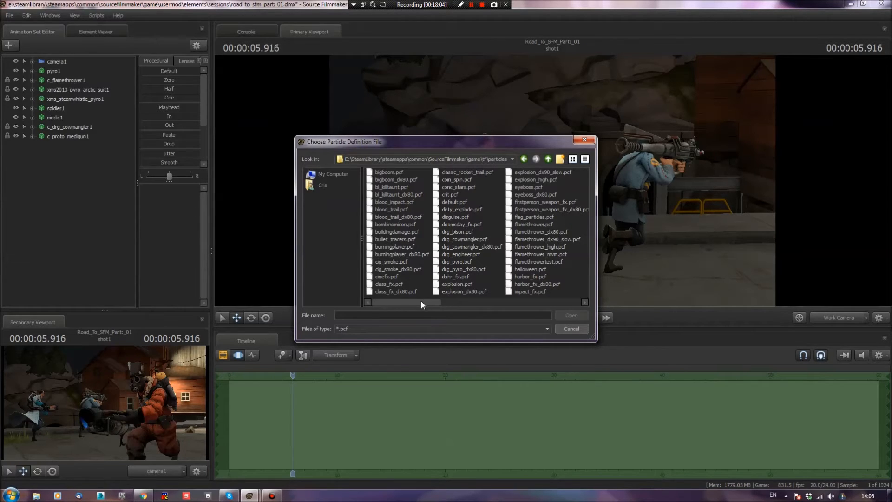
{"action": "left_click_drag", "start_coordinate": [419, 305], "coordinate": [530, 303]}
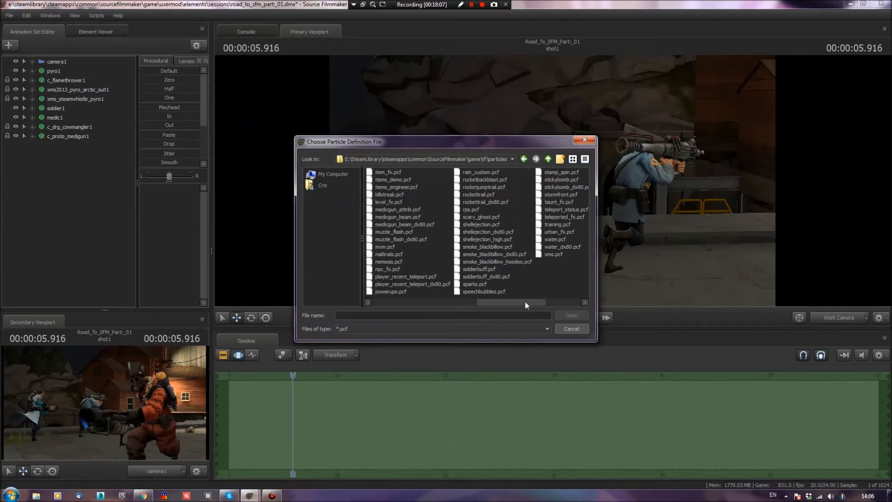
{"action": "left_click", "coordinate": [411, 217]}
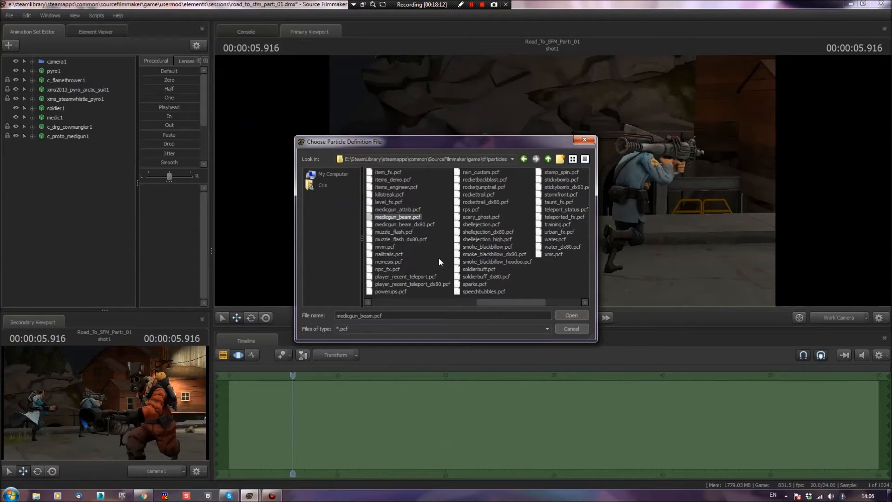
{"action": "left_click", "coordinate": [564, 313]}
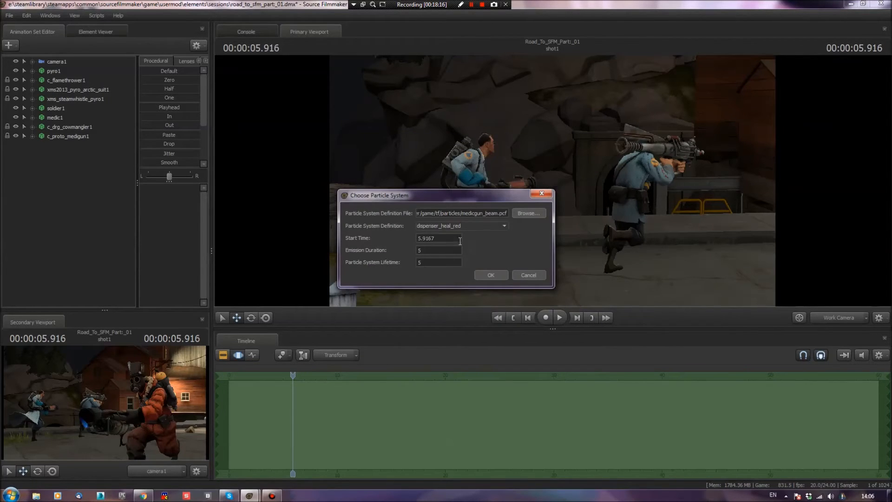
- Set the particle system's start time to -15 and both its emission duration and lifetime to 99
{"action": "left_click", "coordinate": [504, 224]}
{"action": "left_click", "coordinate": [483, 224]}
{"action": "left_click", "coordinate": [505, 225]}
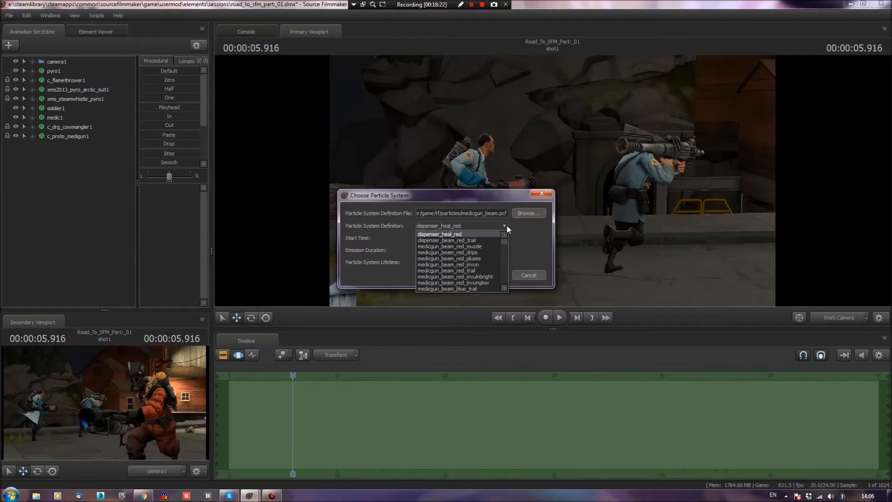
{"action": "left_click", "coordinate": [506, 226]}
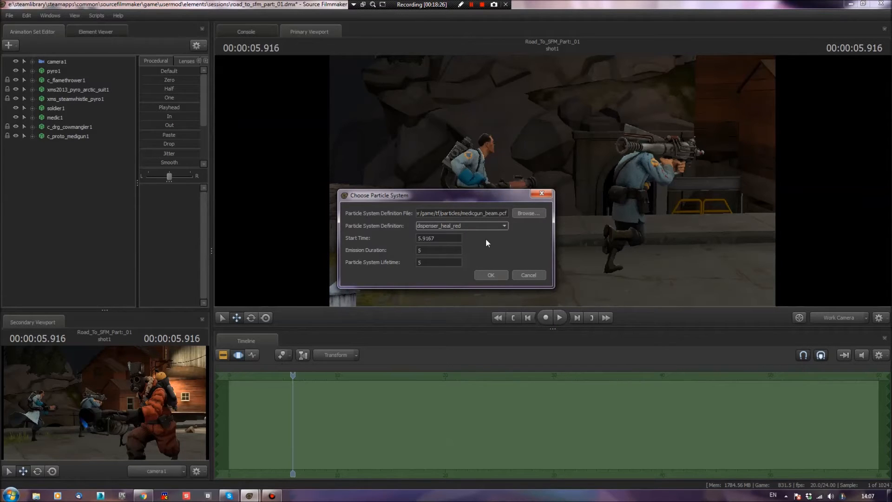
{"action": "left_click_drag", "start_coordinate": [458, 240], "coordinate": [371, 237]}
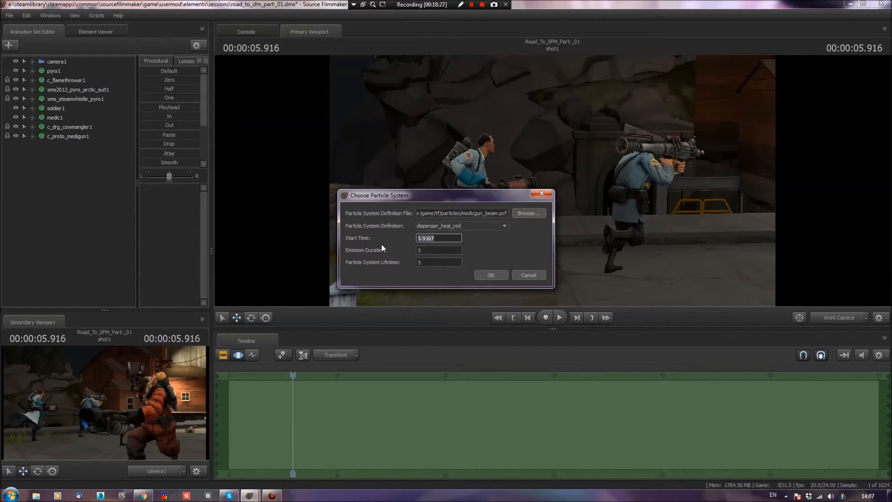
{"action": "type", "text": "-15"}
{"action": "key", "text": "Tab"}
{"action": "key", "text": "Tab"}
{"action": "left_click", "coordinate": [498, 225]}
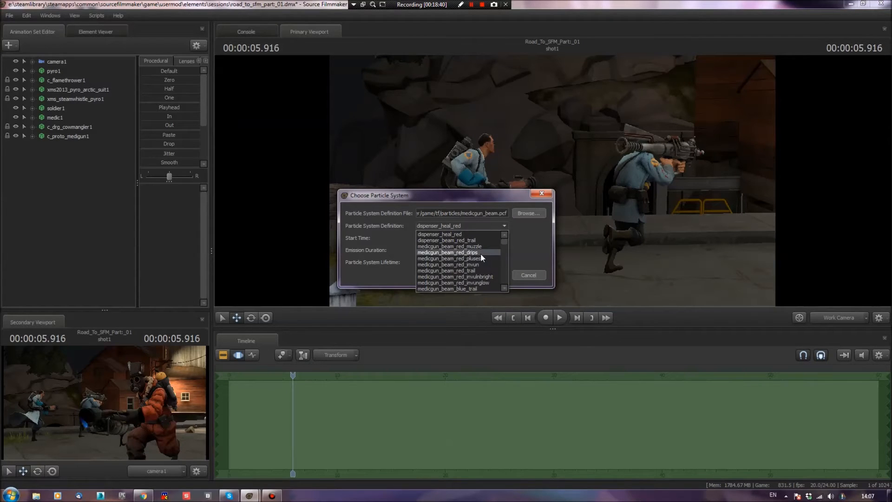
{"action": "left_click", "coordinate": [510, 203]}
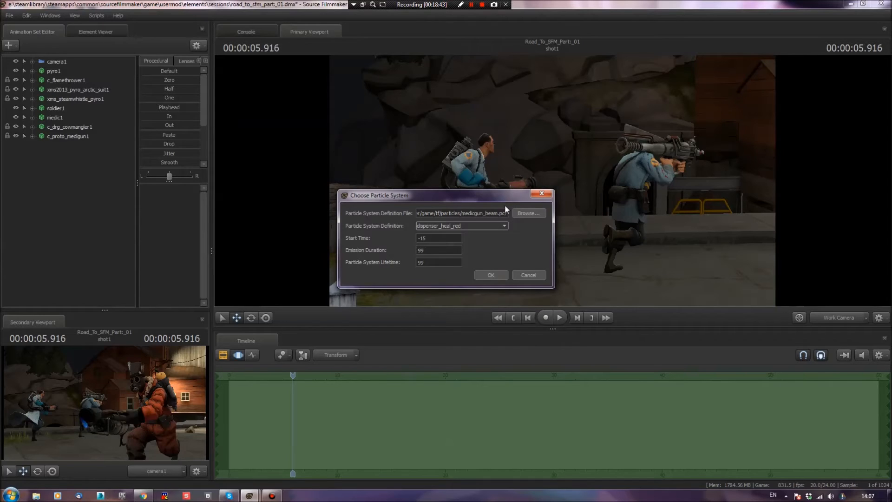
- Choose medicgun_beam_blue as the particle system definition and create the animation set
{"action": "left_click", "coordinate": [502, 227]}
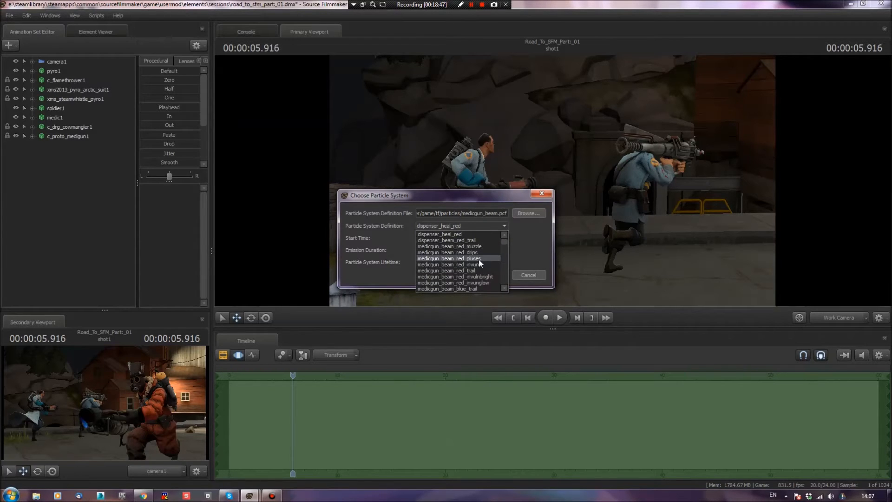
{"action": "scroll", "coordinate": [478, 258], "scroll_direction": "down", "scroll_amount": 2}
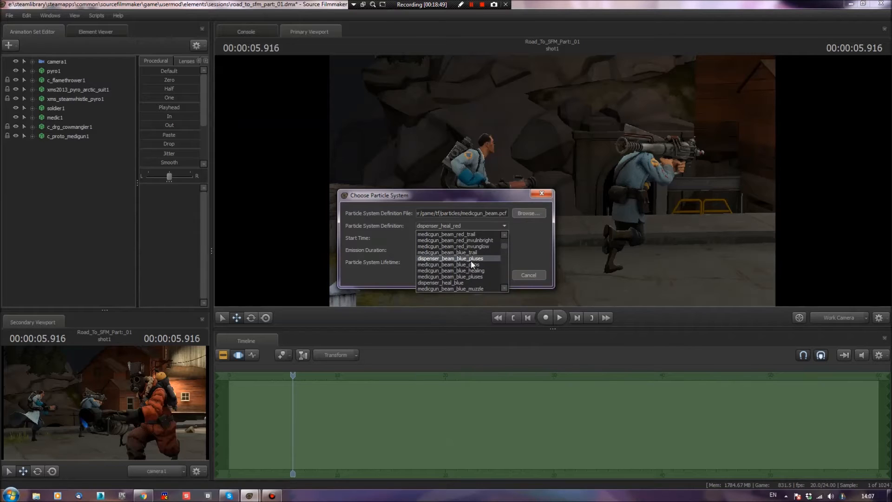
{"action": "scroll", "coordinate": [462, 250], "scroll_direction": "down", "scroll_amount": 2}
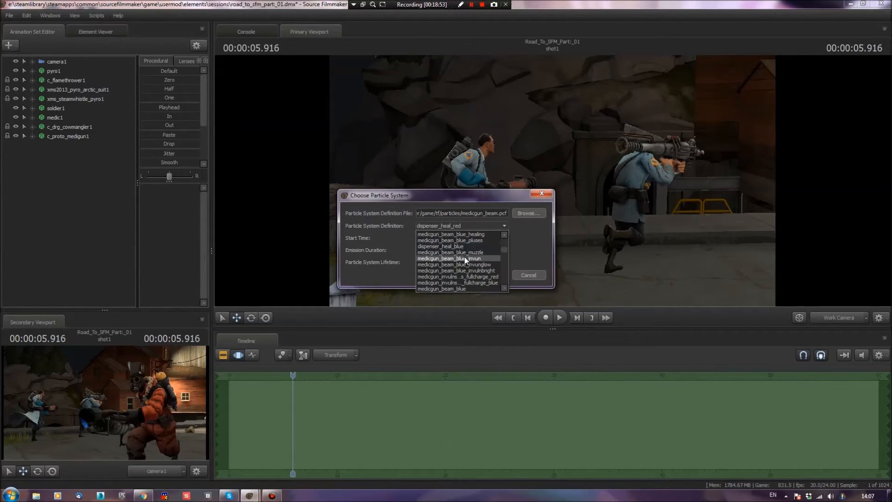
{"action": "scroll", "coordinate": [464, 255], "scroll_direction": "down", "scroll_amount": 1}
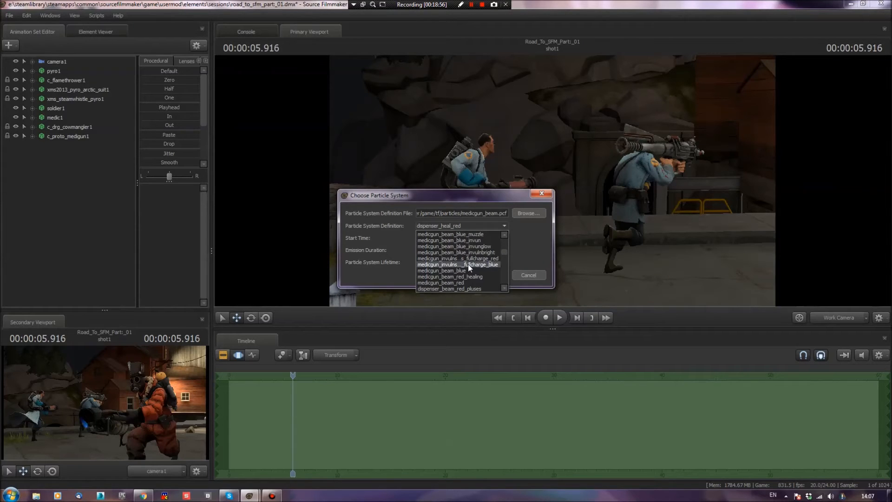
{"action": "left_click", "coordinate": [462, 269]}
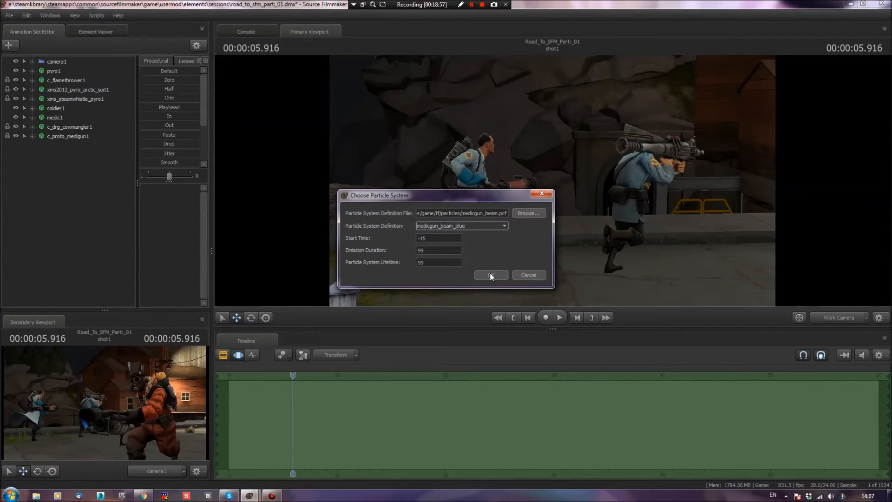
{"action": "left_click", "coordinate": [490, 273]}
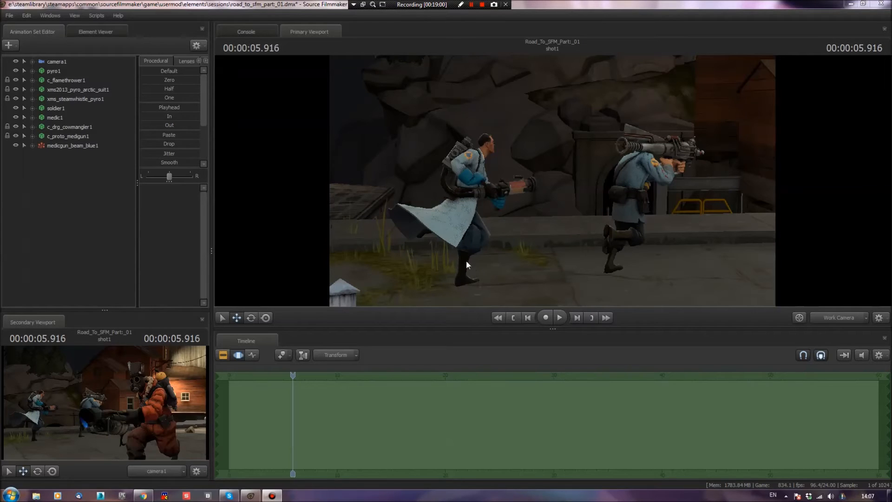
- Set the skin of c_proto_medigun1 to 1
{"action": "left_click", "coordinate": [81, 146]}
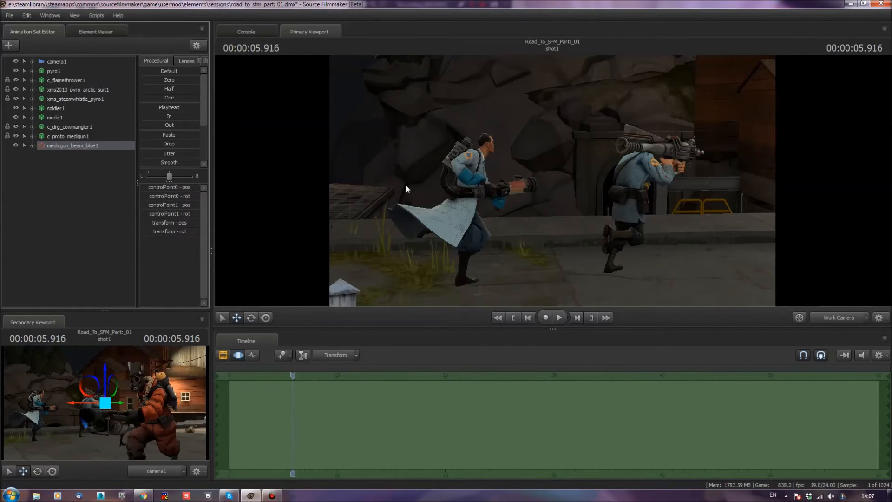
{"action": "left_click", "coordinate": [58, 136]}
{"action": "right_click", "coordinate": [68, 138]}
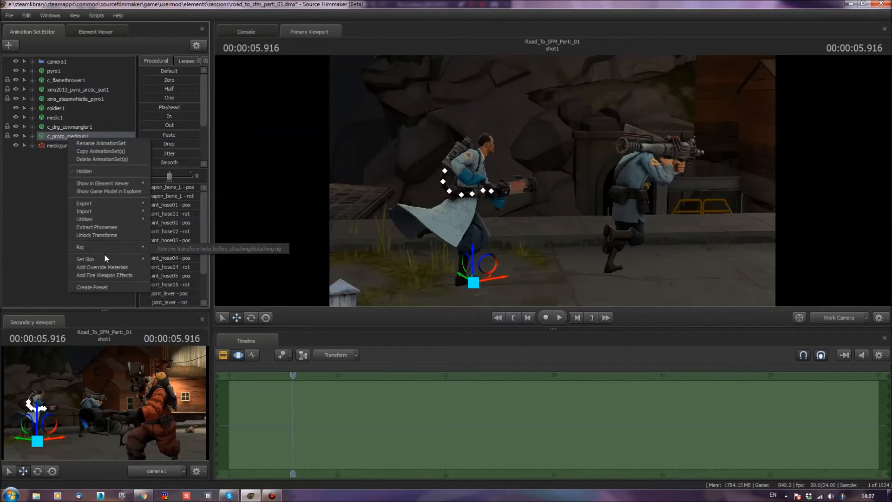
{"action": "mouse_move", "coordinate": [107, 258]}
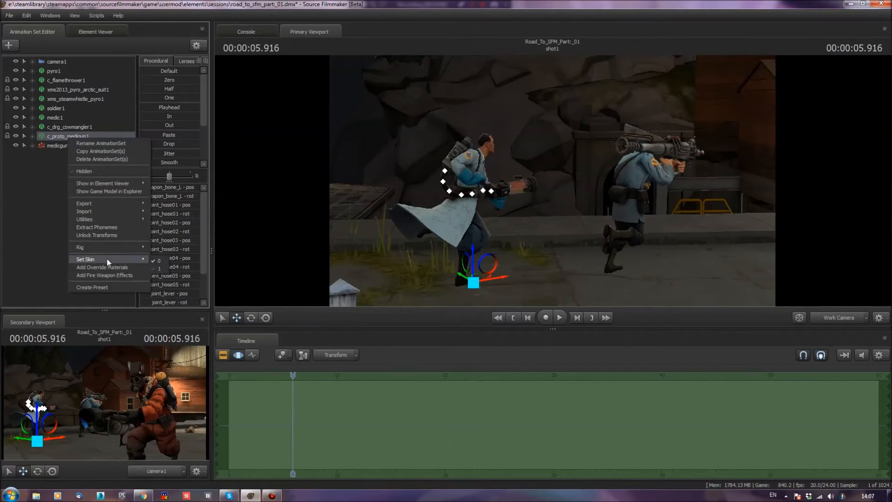
{"action": "left_click", "coordinate": [159, 266]}
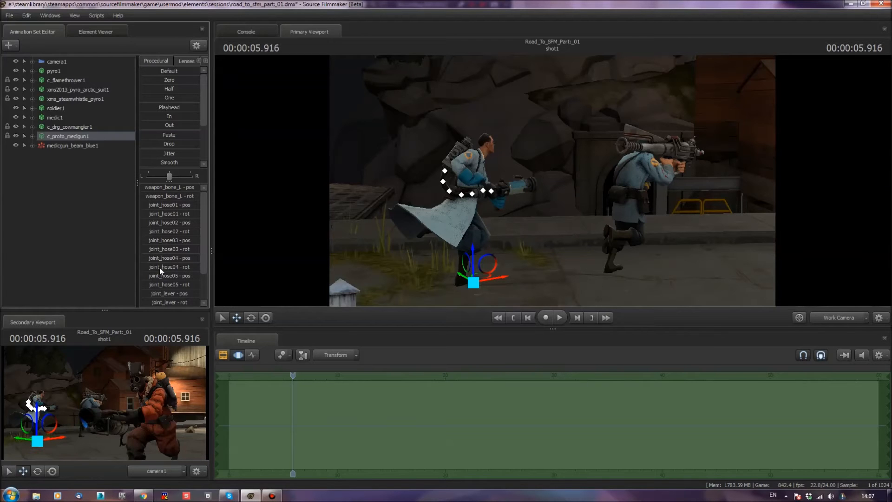
- Paste a copy of the medicgun_beam_blue1 animation set into the scene and delete the duplicate medicgun_beam_blue2
{"action": "key", "text": "w"}
{"action": "left_click_drag", "start_coordinate": [287, 219], "coordinate": [589, 219]}
{"action": "key", "text": "w"}
{"action": "key", "text": "w"}
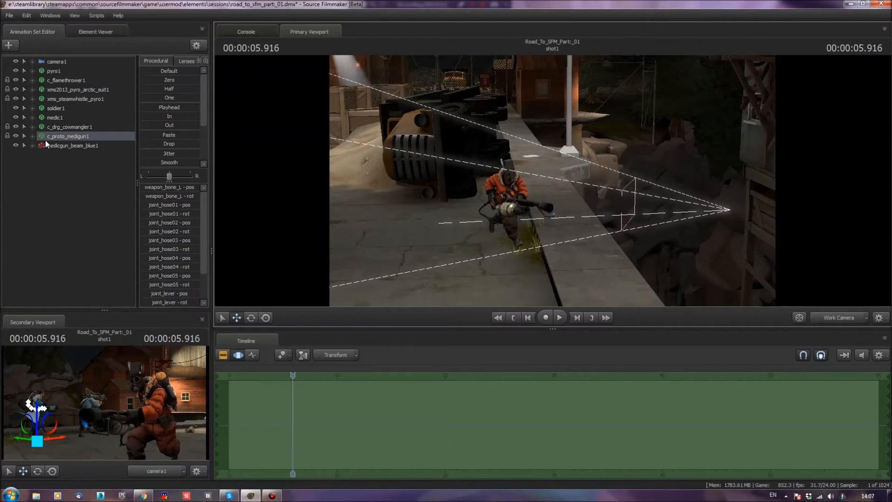
{"action": "left_click", "coordinate": [64, 146]}
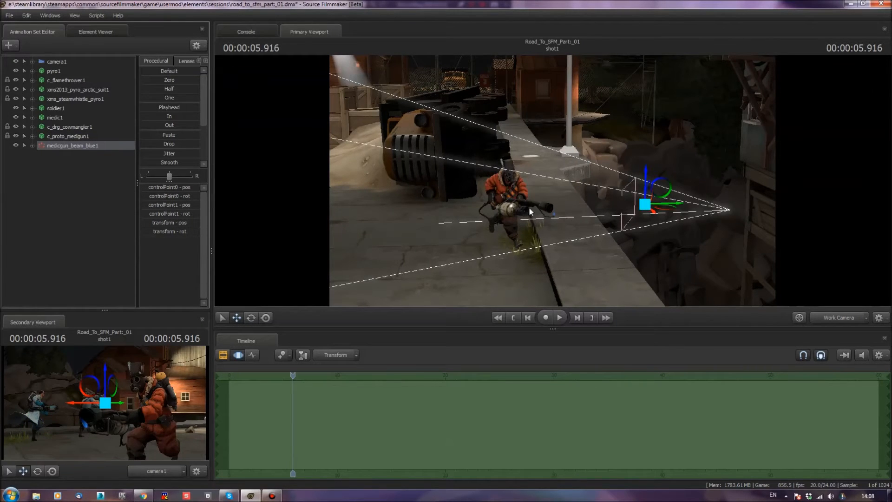
{"action": "right_click", "coordinate": [91, 146]}
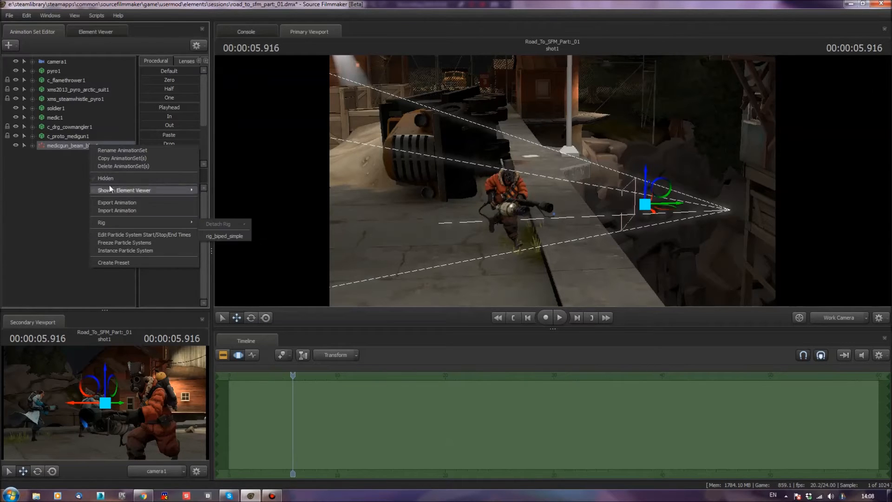
{"action": "left_click", "coordinate": [115, 158]}
{"action": "right_click", "coordinate": [81, 176]}
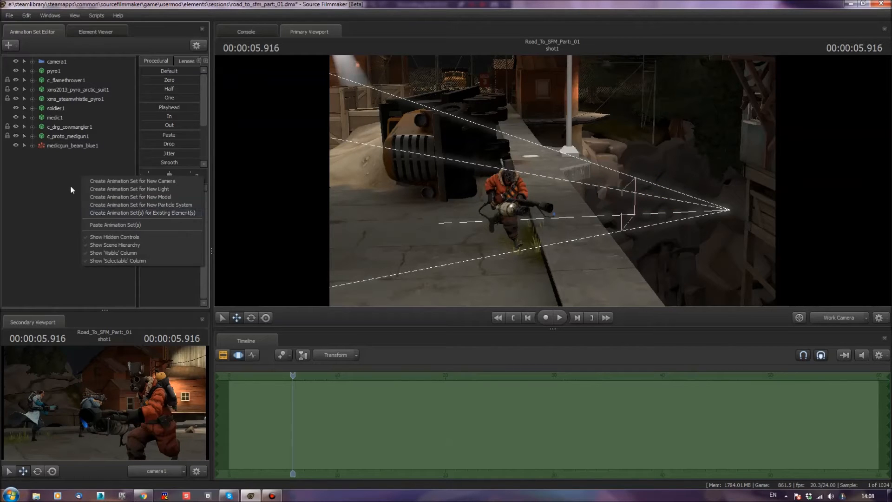
{"action": "left_click", "coordinate": [105, 225]}
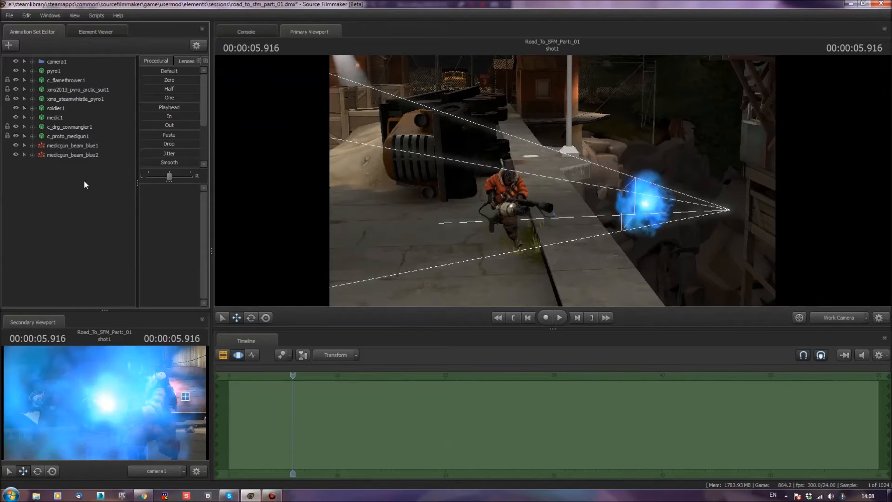
{"action": "right_click", "coordinate": [52, 155]}
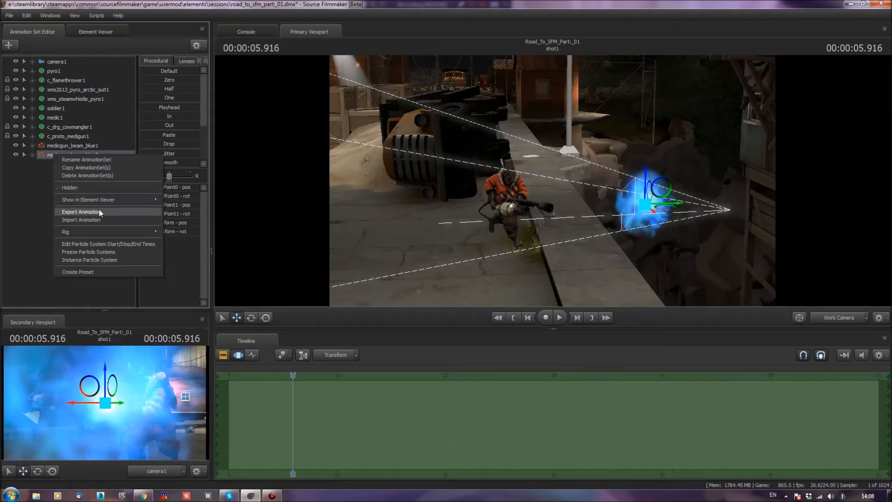
{"action": "left_click", "coordinate": [68, 175]}
- Move medicgun_beam_blue1 from beside the Pyro across to the Soldier and Medic, and play briefly to refresh the particles
{"action": "right_click_drag", "start_coordinate": [387, 210], "coordinate": [387, 199]}
{"action": "left_click_drag", "start_coordinate": [388, 199], "coordinate": [464, 207]}
{"action": "key", "text": "w"}
{"action": "key", "text": "s"}
{"action": "left_click", "coordinate": [90, 145]}
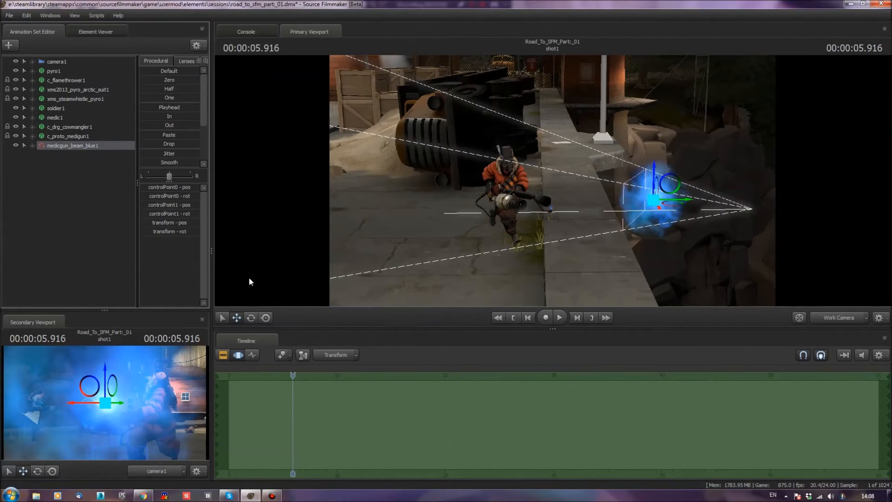
{"action": "left_click_drag", "start_coordinate": [682, 197], "coordinate": [417, 187]}
{"action": "left_click_drag", "start_coordinate": [511, 200], "coordinate": [446, 199]}
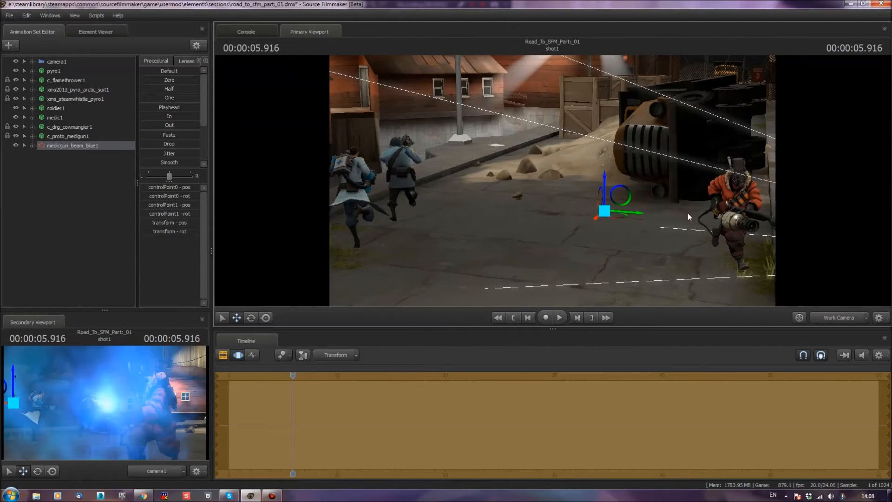
{"action": "mouse_move", "coordinate": [636, 210]}
{"action": "left_mouse_down"}
{"action": "mouse_move", "coordinate": [493, 209]}
{"action": "mouse_move", "coordinate": [548, 183]}
{"action": "mouse_move", "coordinate": [590, 188]}
{"action": "mouse_move", "coordinate": [460, 148]}
{"action": "mouse_move", "coordinate": [553, 177]}
{"action": "mouse_move", "coordinate": [598, 231]}
{"action": "mouse_move", "coordinate": [572, 197]}
{"action": "mouse_move", "coordinate": [446, 182]}
{"action": "mouse_move", "coordinate": [576, 181]}
{"action": "mouse_move", "coordinate": [581, 218]}
{"action": "mouse_move", "coordinate": [555, 184]}
{"action": "mouse_move", "coordinate": [620, 161]}
{"action": "mouse_move", "coordinate": [609, 163]}
{"action": "left_mouse_up"}
{"action": "key", "text": "space"}
{"action": "key", "text": "space"}
- Move medicgun_beam_blue1 onto the Medic's medigun and play briefly to refresh the particles there
{"action": "key", "text": "w"}
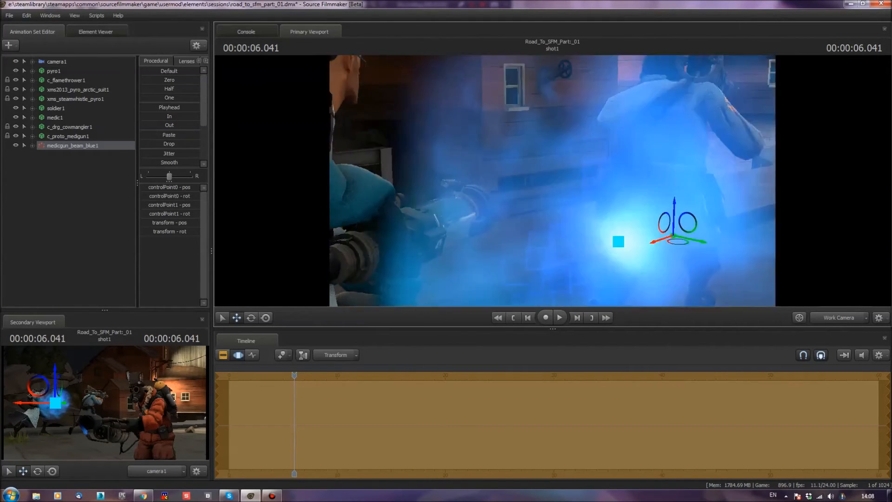
{"action": "left_click_drag", "start_coordinate": [553, 180], "coordinate": [563, 185]}
{"action": "left_click_drag", "start_coordinate": [648, 211], "coordinate": [458, 177]}
{"action": "left_click_drag", "start_coordinate": [498, 207], "coordinate": [491, 198]}
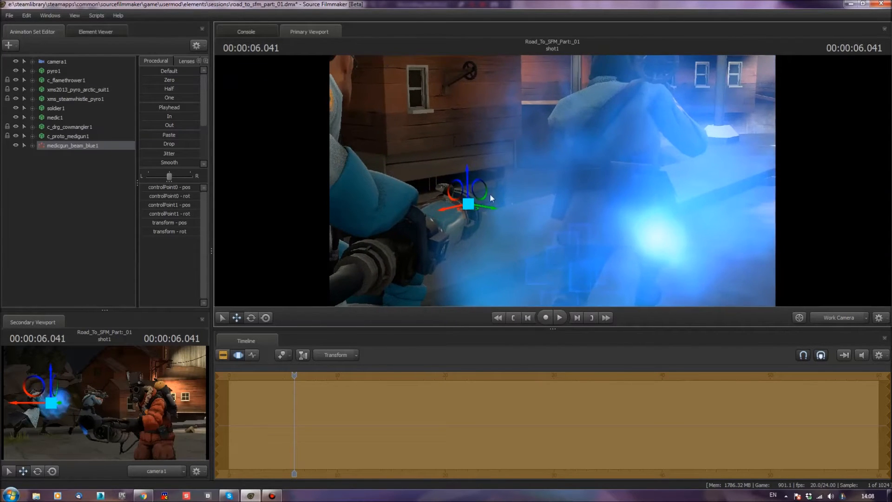
{"action": "key", "text": "space"}
{"action": "key", "text": "space"}
{"action": "left_click_drag", "start_coordinate": [604, 195], "coordinate": [578, 195]}
{"action": "mouse_move", "coordinate": [548, 161]}
{"action": "left_mouse_down"}
{"action": "mouse_move", "coordinate": [603, 163]}
{"action": "mouse_move", "coordinate": [548, 162]}
{"action": "left_mouse_up"}
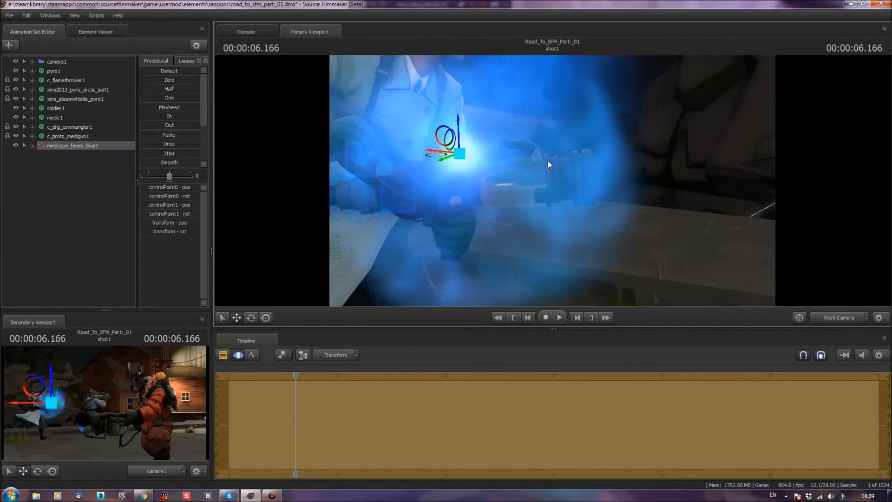
{"action": "key", "text": "s"}
{"action": "key", "text": "s"}
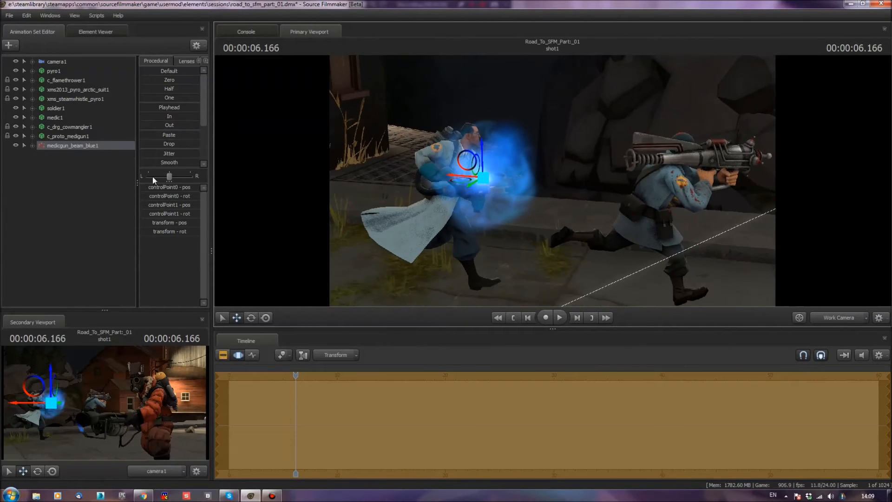
- Expand the medicgun_beam_blue1 controls and move controlPoint1 from the Medic across to the Soldier's back
{"action": "right_click", "coordinate": [79, 144]}
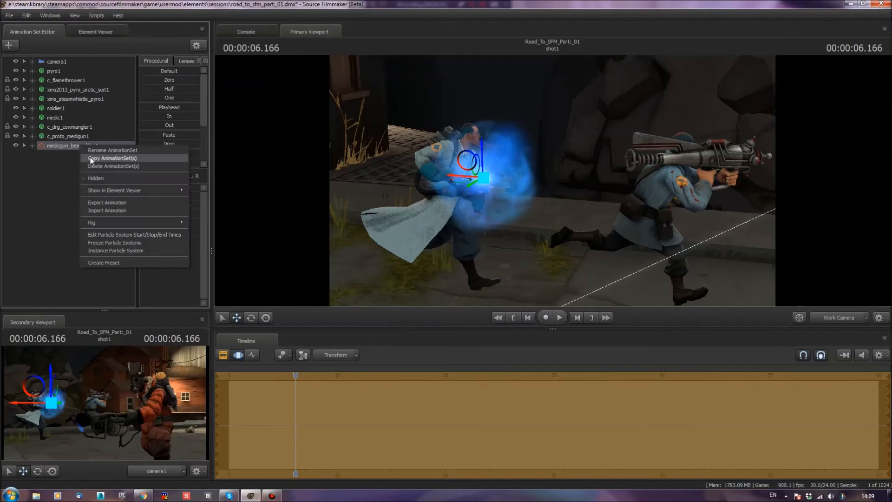
{"action": "left_click", "coordinate": [33, 146]}
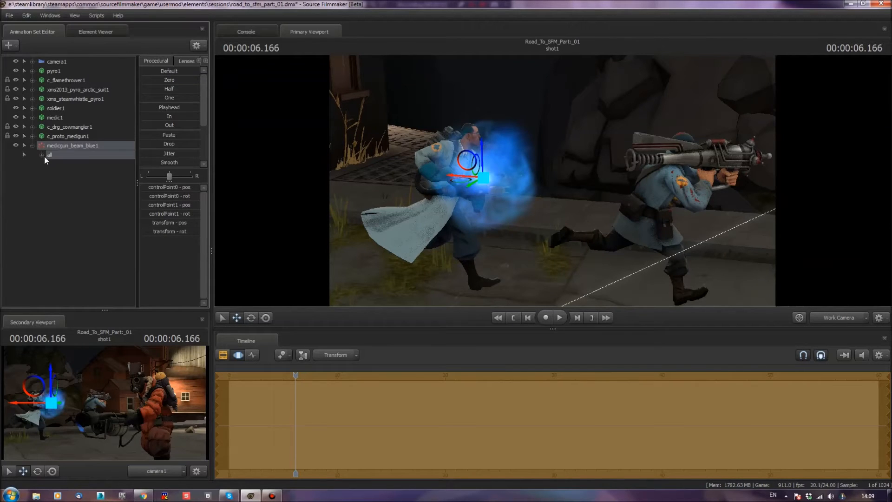
{"action": "left_click", "coordinate": [44, 155]}
{"action": "left_click", "coordinate": [70, 183]}
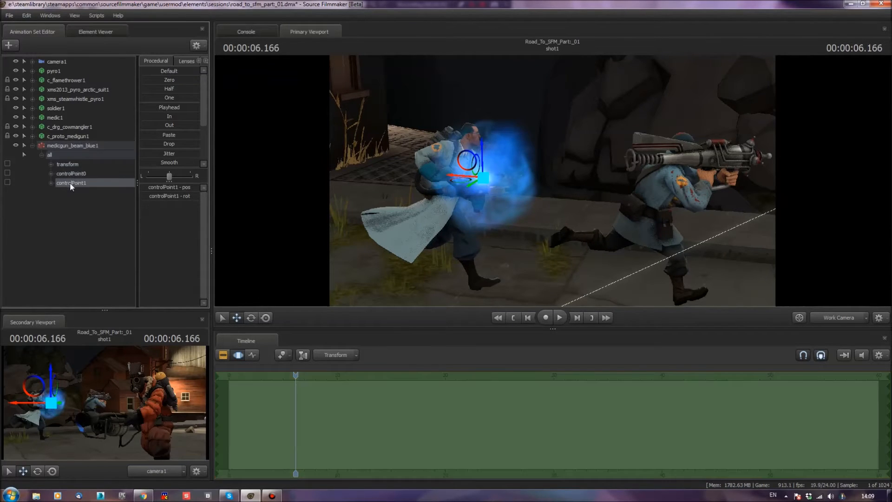
{"action": "left_click_drag", "start_coordinate": [465, 179], "coordinate": [642, 198]}
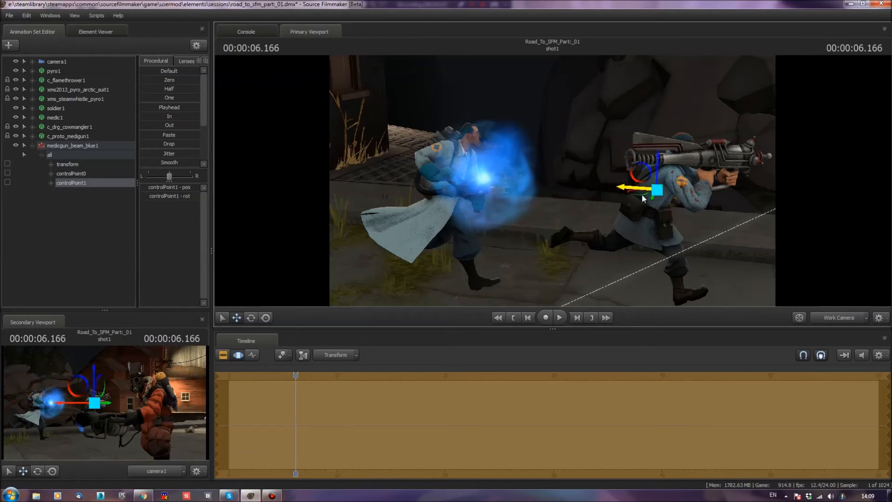
- Fine-tune the position of controlPoint1 so the beam's end sits at the middle of the Soldier's torso
{"action": "mouse_move", "coordinate": [603, 242]}
{"action": "left_mouse_down"}
{"action": "mouse_move", "coordinate": [652, 239]}
{"action": "mouse_move", "coordinate": [617, 243]}
{"action": "left_mouse_up"}
{"action": "key", "text": "w"}
{"action": "key", "text": "w"}
{"action": "left_click_drag", "start_coordinate": [603, 178], "coordinate": [546, 174]}
{"action": "key", "text": "s"}
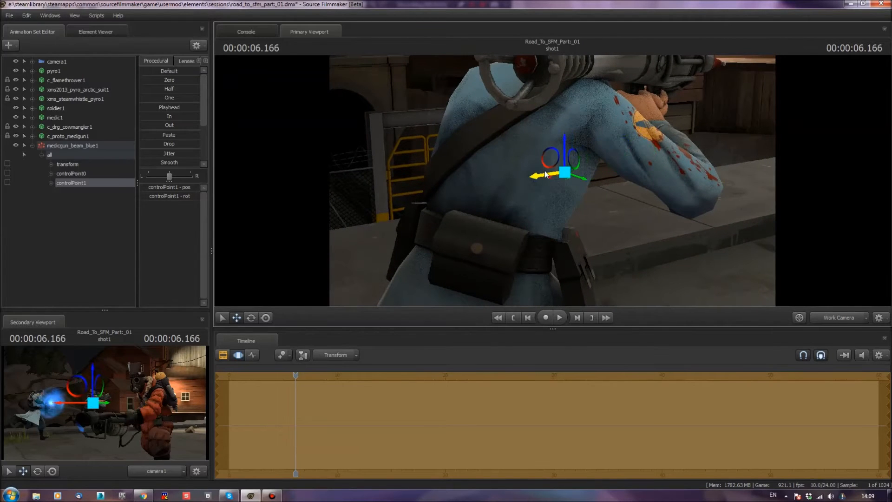
{"action": "left_click_drag", "start_coordinate": [496, 164], "coordinate": [464, 168]}
{"action": "key", "text": "d"}
{"action": "left_click_drag", "start_coordinate": [594, 161], "coordinate": [506, 157]}
{"action": "left_click_drag", "start_coordinate": [576, 179], "coordinate": [603, 179]}
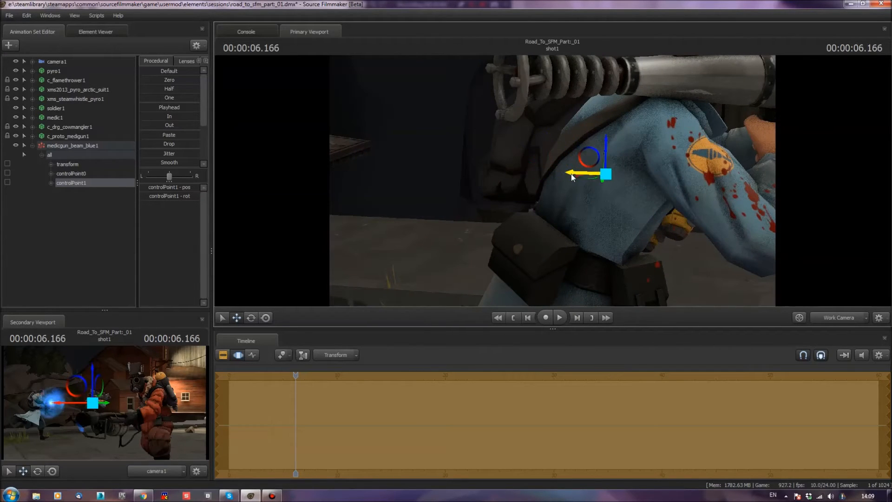
{"action": "left_click_drag", "start_coordinate": [604, 180], "coordinate": [678, 165]}
{"action": "key", "text": "a"}
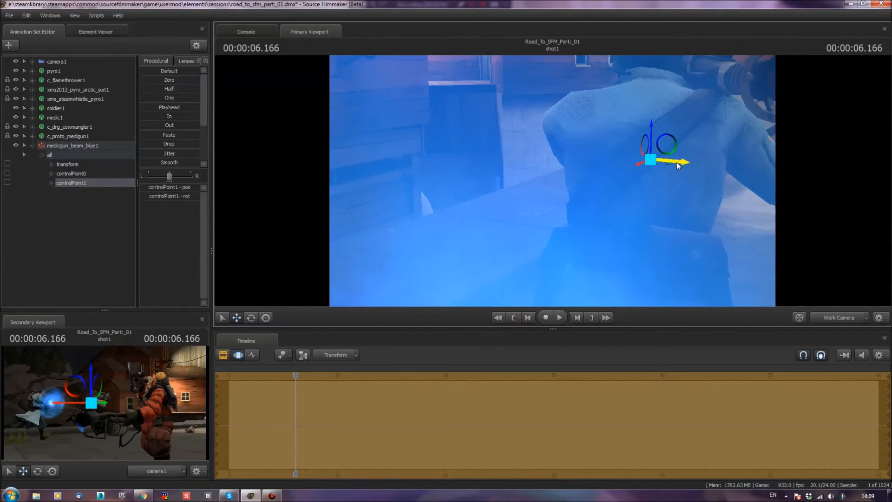
{"action": "key", "text": "a"}
{"action": "left_click_drag", "start_coordinate": [561, 195], "coordinate": [774, 204]}
{"action": "key", "text": "a"}
{"action": "key", "text": "s"}
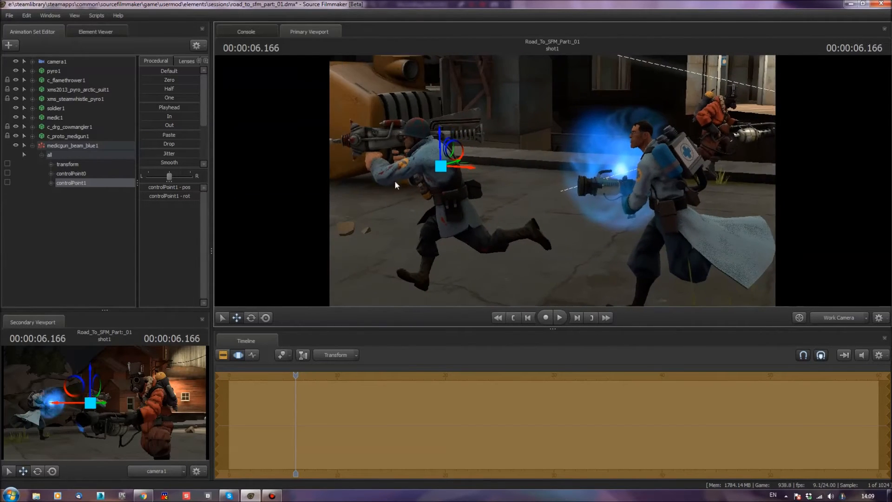
- Move controlPoint0 down and forward to the front end of the Medic's medigun barrel
{"action": "left_click", "coordinate": [68, 174]}
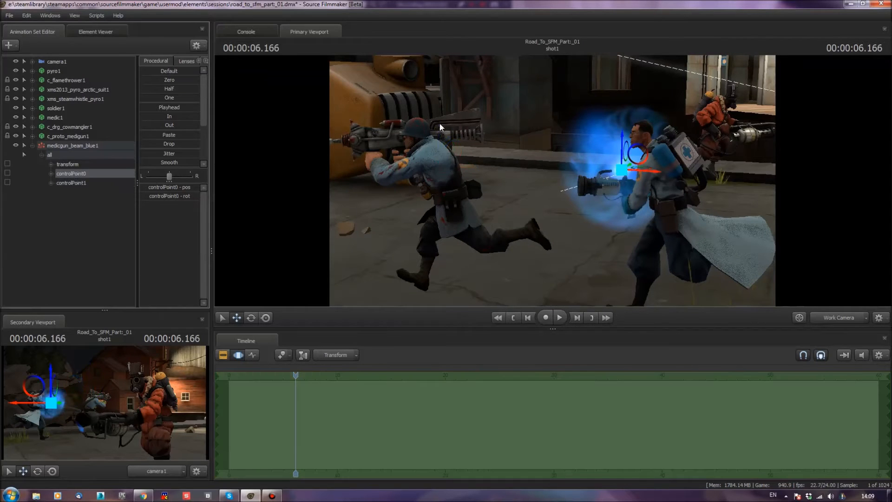
{"action": "key", "text": "w"}
{"action": "mouse_move", "coordinate": [625, 148]}
{"action": "left_mouse_down"}
{"action": "mouse_move", "coordinate": [621, 169]}
{"action": "mouse_move", "coordinate": [625, 148]}
{"action": "left_mouse_up"}
{"action": "key", "text": "s"}
{"action": "left_click_drag", "start_coordinate": [567, 97], "coordinate": [574, 129]}
{"action": "left_click_drag", "start_coordinate": [594, 161], "coordinate": [548, 159]}
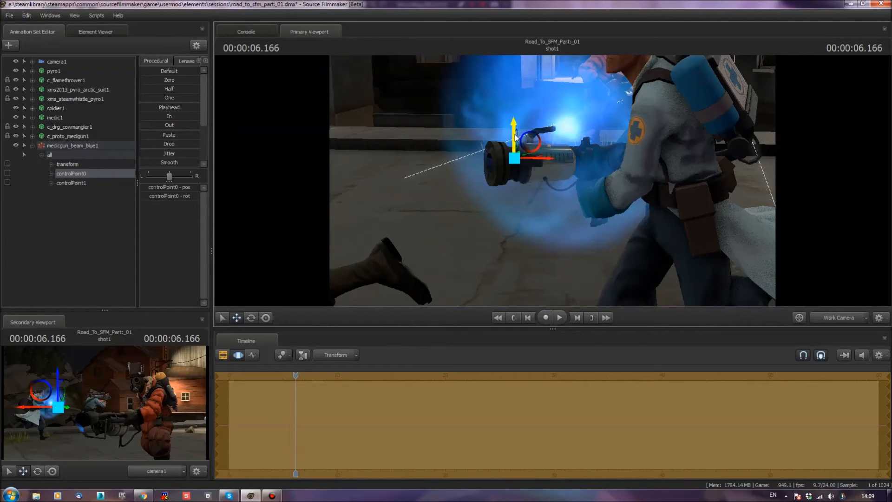
{"action": "left_click_drag", "start_coordinate": [472, 155], "coordinate": [581, 156]}
{"action": "key", "text": "a"}
{"action": "mouse_move", "coordinate": [514, 191]}
{"action": "left_mouse_down"}
{"action": "mouse_move", "coordinate": [548, 197]}
{"action": "mouse_move", "coordinate": [514, 192]}
{"action": "left_mouse_up"}
{"action": "key", "text": "w"}
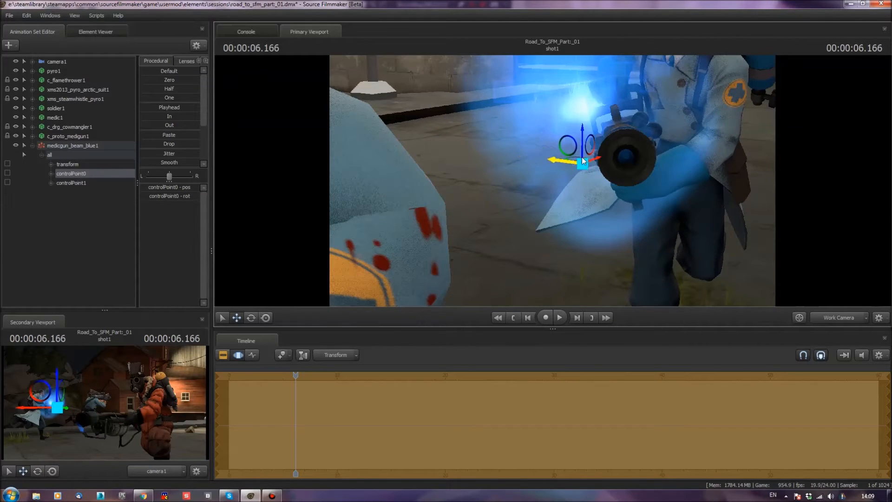
- Advance a few frames and align controlPoint0 with the medigun's muzzle
{"action": "key", "text": "Right"}
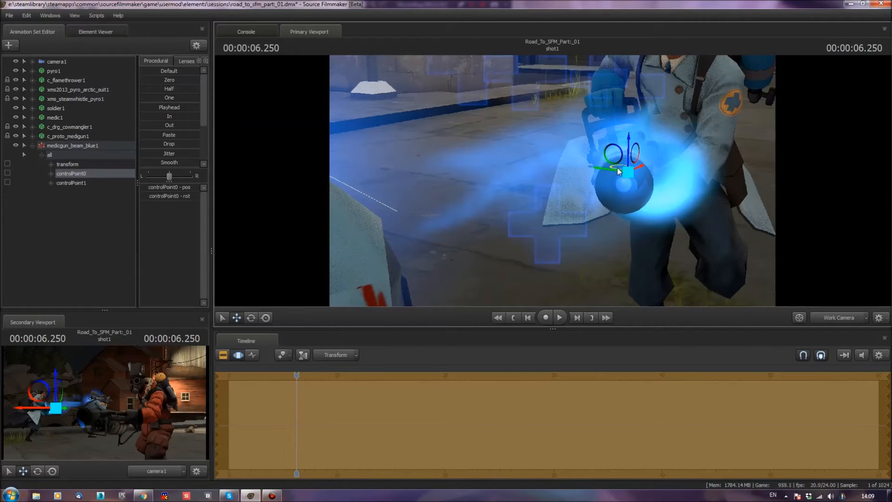
{"action": "key", "text": "Right"}
{"action": "left_click_drag", "start_coordinate": [613, 168], "coordinate": [743, 172]}
{"action": "key", "text": "a"}
{"action": "mouse_move", "coordinate": [548, 177]}
{"action": "left_mouse_down"}
{"action": "mouse_move", "coordinate": [539, 185]}
{"action": "mouse_move", "coordinate": [547, 189]}
{"action": "left_mouse_up"}
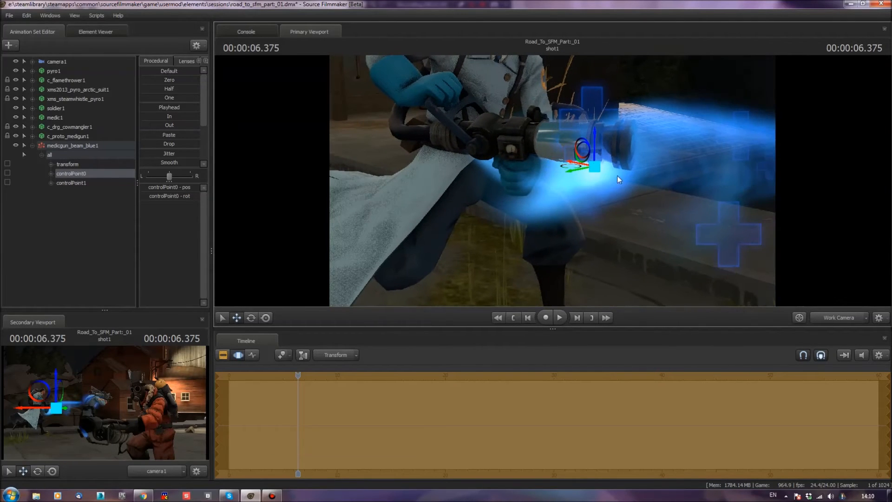
{"action": "mouse_move", "coordinate": [596, 146]}
{"action": "left_mouse_down"}
{"action": "mouse_move", "coordinate": [598, 129]}
{"action": "mouse_move", "coordinate": [584, 146]}
{"action": "mouse_move", "coordinate": [605, 152]}
{"action": "left_mouse_up"}
- Play the shot in short bursts and examine the blue beam between the medigun and the Soldier from several distances
{"action": "key", "text": "space"}
{"action": "key", "text": "space"}
{"action": "key", "text": "space"}
{"action": "key", "text": "space"}
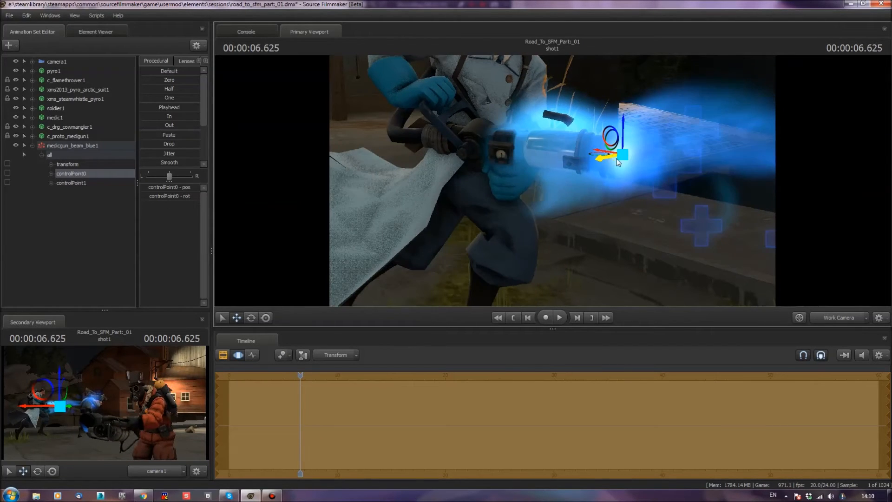
{"action": "key", "text": "space"}
{"action": "key", "text": "space"}
{"action": "mouse_move", "coordinate": [541, 192]}
{"action": "left_mouse_down"}
{"action": "mouse_move", "coordinate": [576, 188]}
{"action": "mouse_move", "coordinate": [552, 178]}
{"action": "mouse_move", "coordinate": [577, 180]}
{"action": "mouse_move", "coordinate": [541, 187]}
{"action": "mouse_move", "coordinate": [526, 177]}
{"action": "mouse_move", "coordinate": [540, 185]}
{"action": "left_mouse_up"}
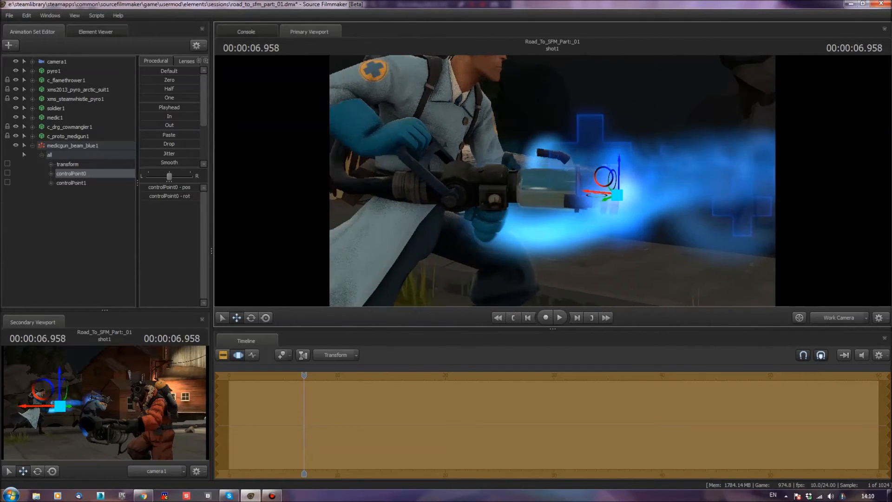
{"action": "key", "text": "s"}
{"action": "key", "text": "d"}
{"action": "key", "text": "s"}
{"action": "key", "text": "w"}
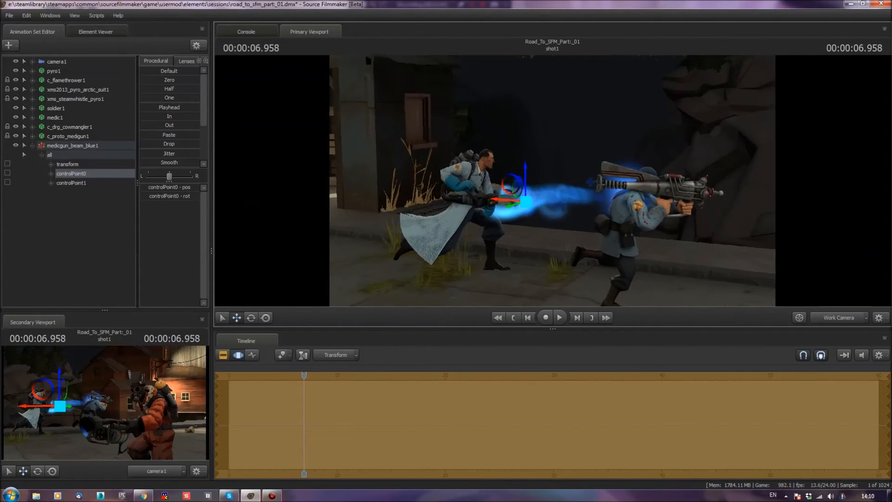
- Open the Team Fortress item chooser for soldier1
{"action": "right_click", "coordinate": [58, 110]}
{"action": "mouse_move", "coordinate": [99, 240]}
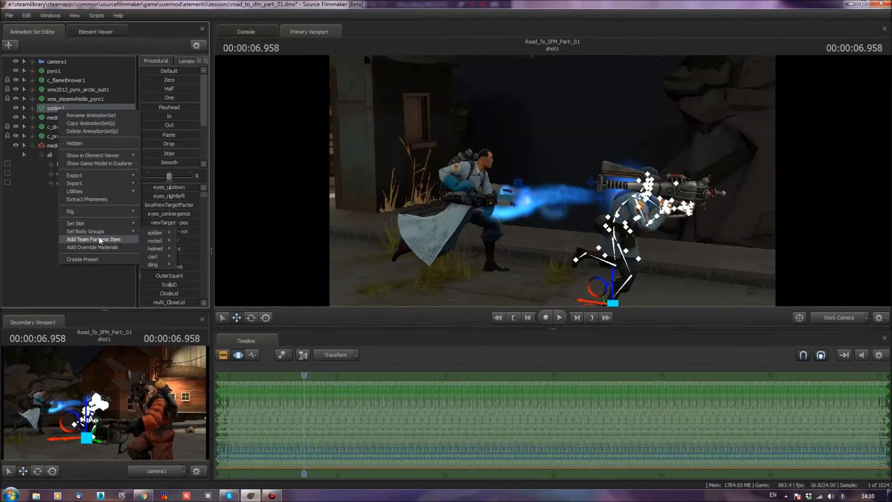
{"action": "left_click", "coordinate": [100, 240]}
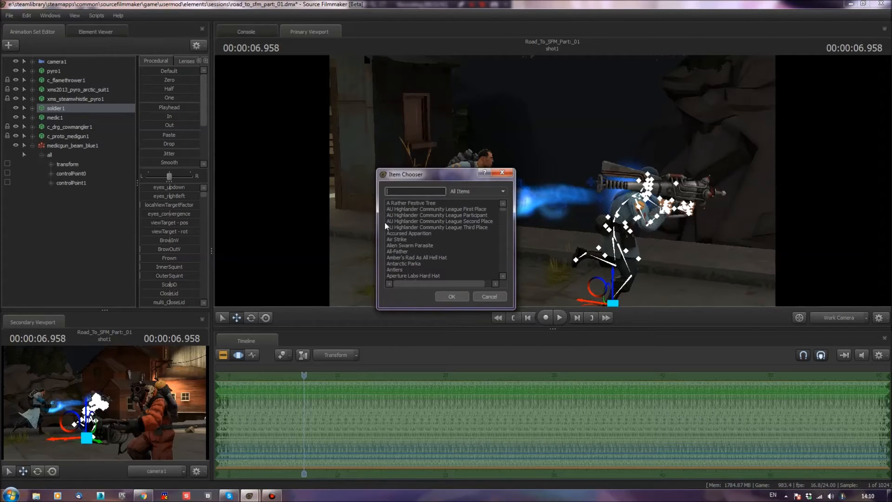
- Find the Gibus hats and add the Ghastlier Gibus to the soldier
{"action": "type", "text": "Gibu"}
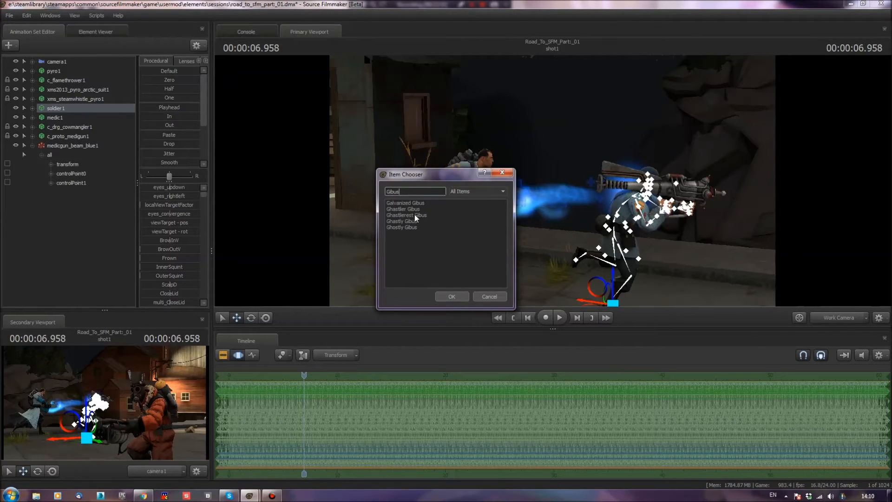
{"action": "left_click", "coordinate": [409, 209]}
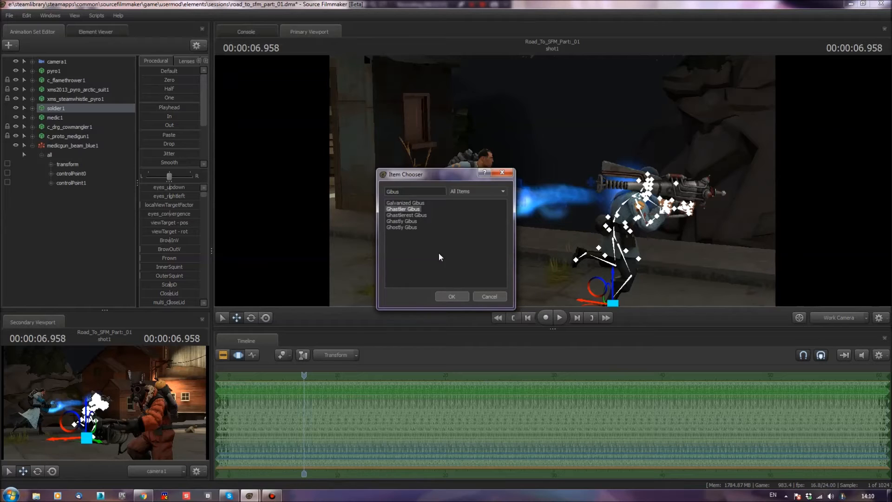
{"action": "left_click", "coordinate": [452, 295]}
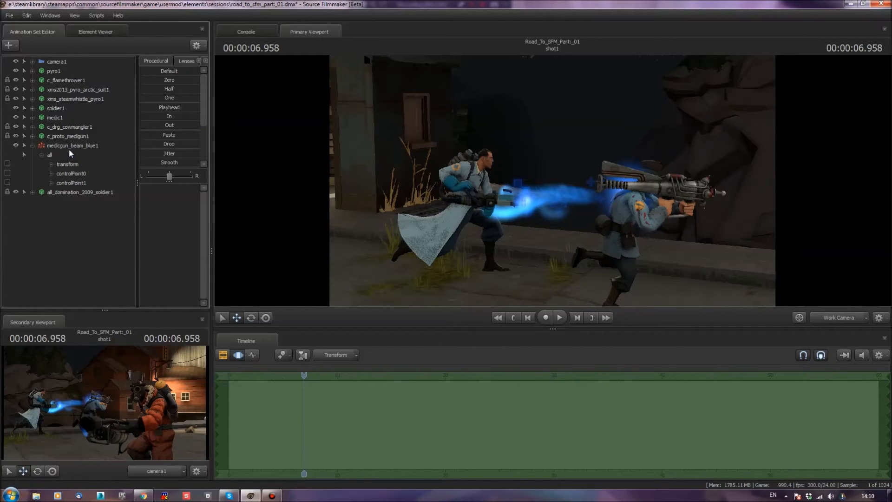
- Add the Combat Medic's Crusher Cap to medic1 as a Team Fortress item
{"action": "left_click", "coordinate": [63, 121]}
{"action": "right_click", "coordinate": [61, 123]}
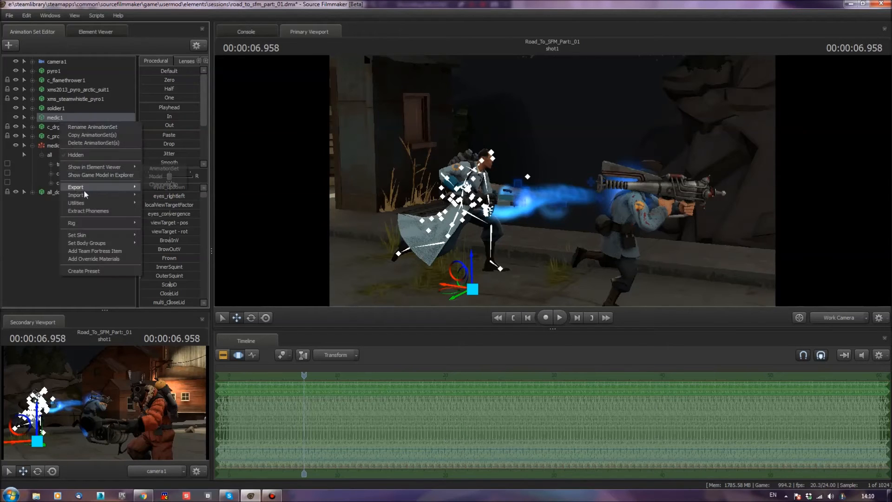
{"action": "left_click", "coordinate": [92, 251]}
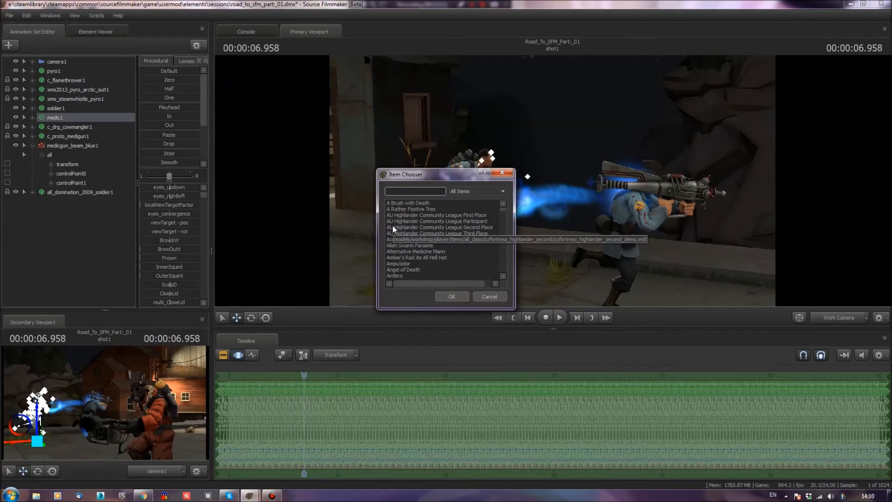
{"action": "type", "text": "Cru"}
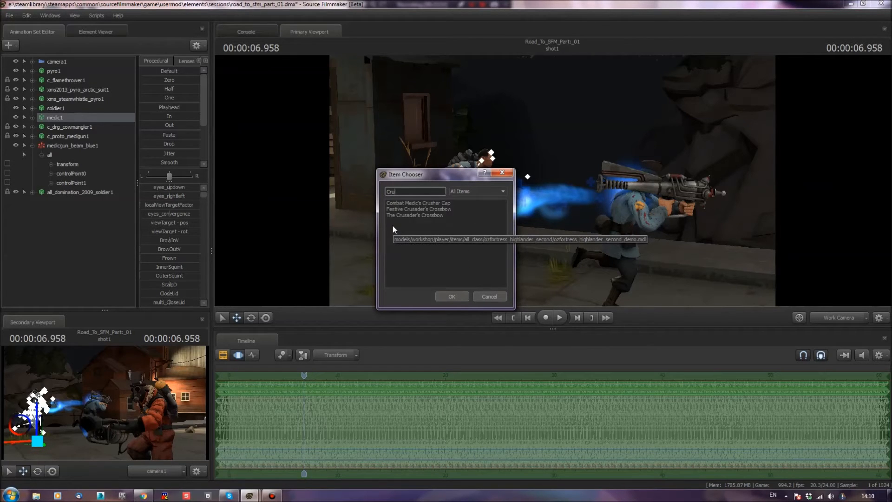
{"action": "left_click", "coordinate": [431, 203]}
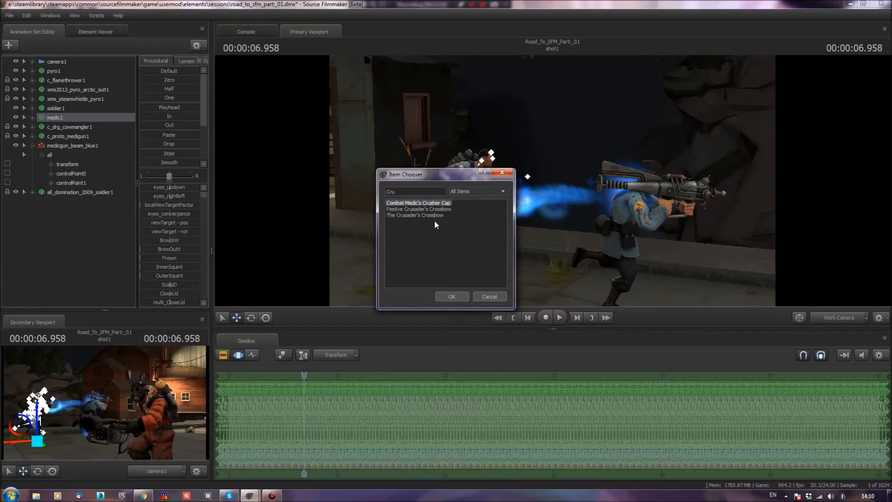
{"action": "left_click", "coordinate": [448, 300]}
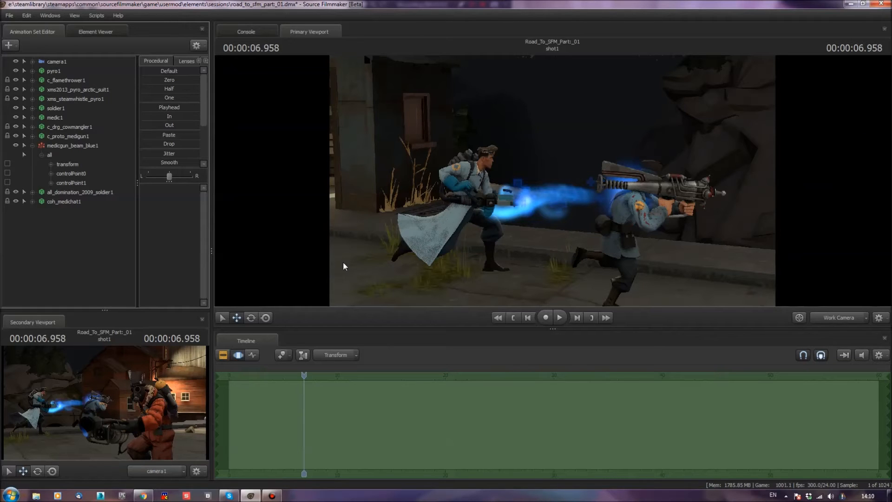
- Create an animation set for a new model near the pyro, using the sniper model from the player\hwm folder
{"action": "left_click_drag", "start_coordinate": [374, 245], "coordinate": [729, 239]}
{"action": "key", "text": "w"}
{"action": "key", "text": "s"}
{"action": "key", "text": "w"}
{"action": "key", "text": "s"}
{"action": "key", "text": "w"}
{"action": "left_click_drag", "start_coordinate": [506, 246], "coordinate": [497, 270]}
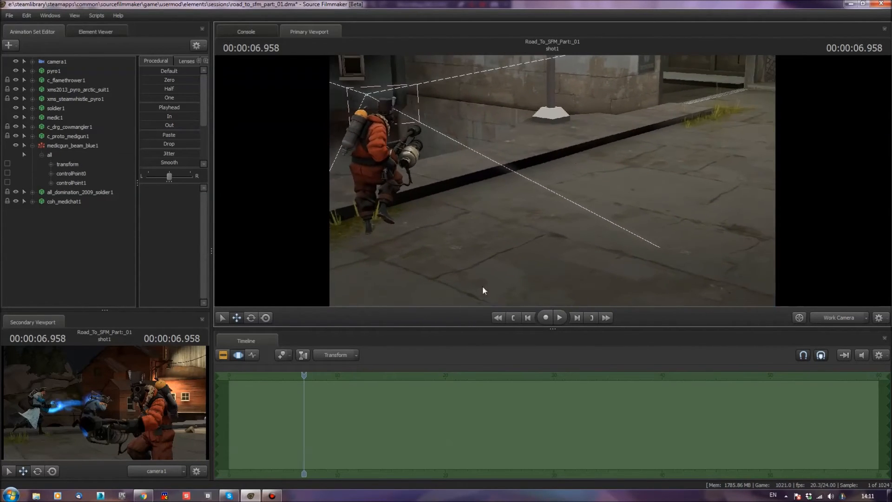
{"action": "left_click", "coordinate": [32, 146]}
{"action": "right_click", "coordinate": [44, 205]}
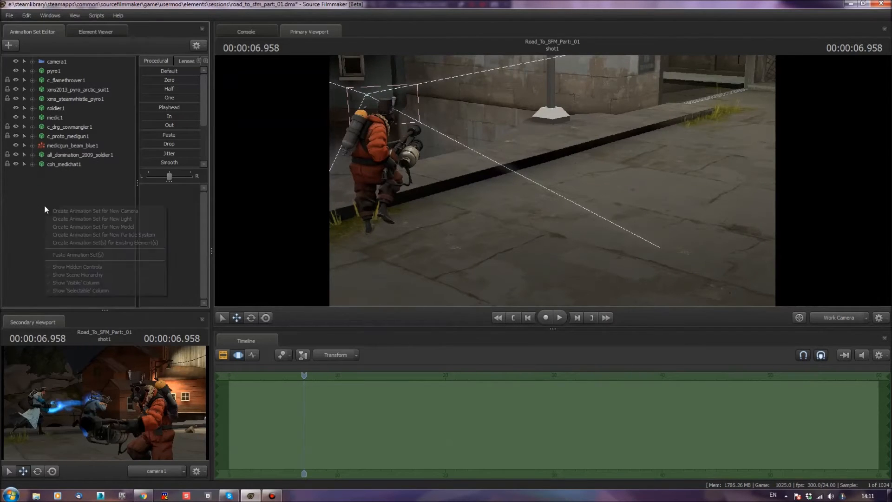
{"action": "left_click", "coordinate": [107, 227]}
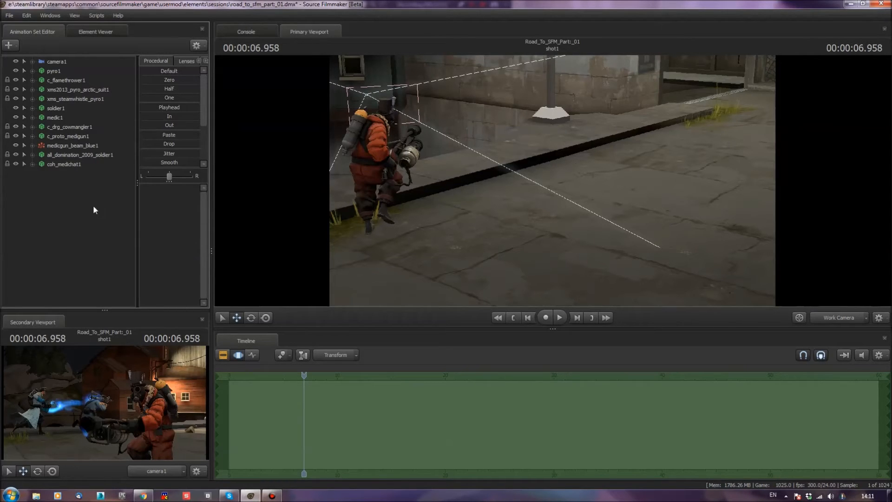
{"action": "type", "text": "Sniper"}
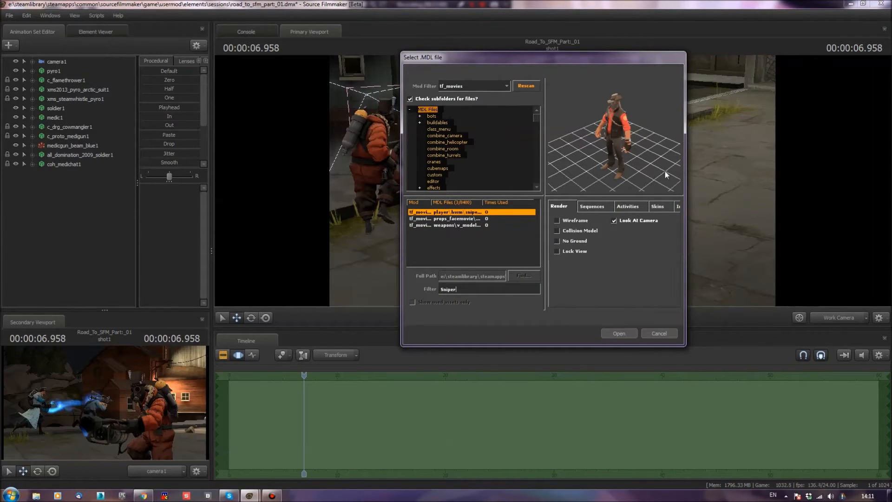
{"action": "left_click", "coordinate": [460, 219]}
{"action": "left_click", "coordinate": [454, 225]}
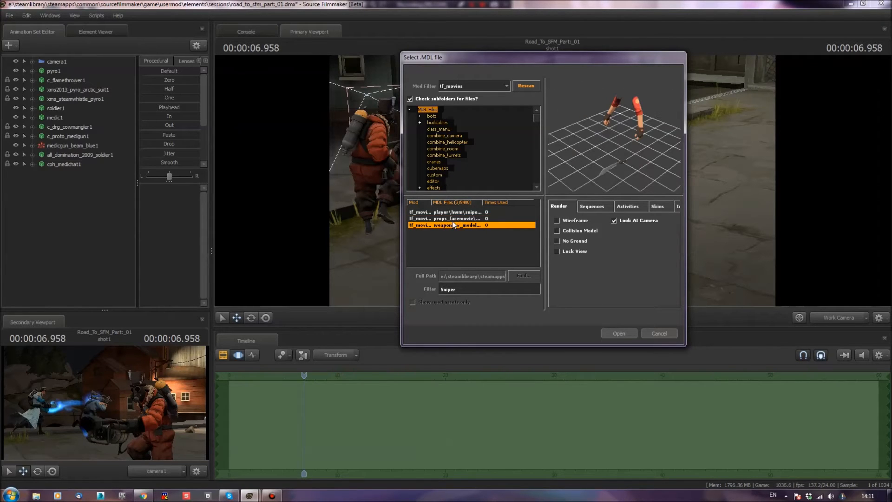
{"action": "left_click", "coordinate": [453, 214]}
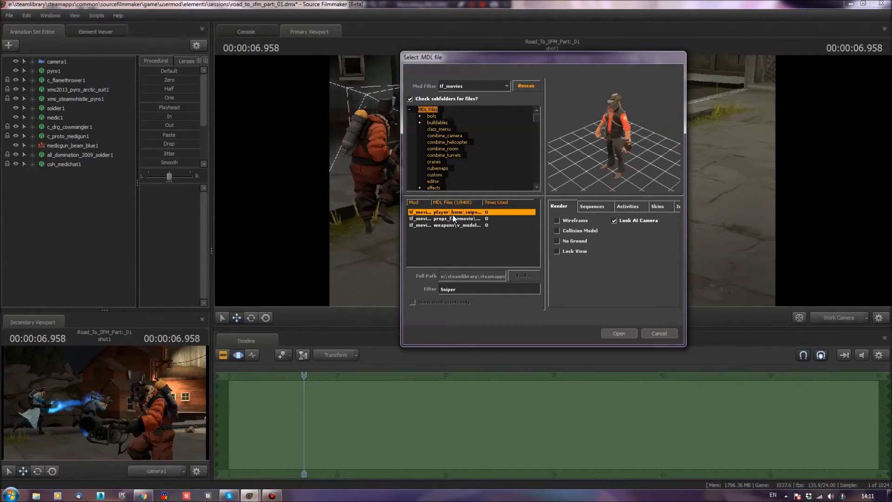
{"action": "left_click", "coordinate": [617, 333]}
- Select the sniper and move it from beside the pyro out onto the street near the soldier and medic
{"action": "left_click_drag", "start_coordinate": [518, 186], "coordinate": [597, 184]}
{"action": "key", "text": "s"}
{"action": "key", "text": "a"}
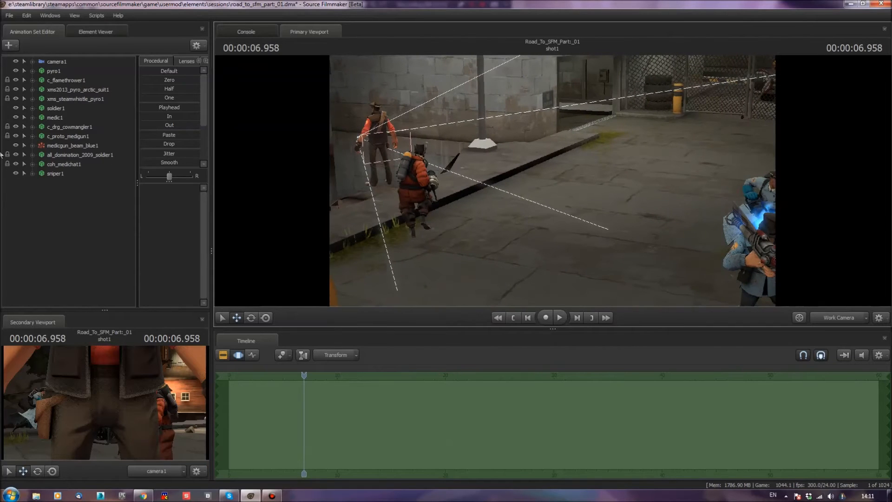
{"action": "left_click", "coordinate": [52, 174]}
{"action": "left_click_drag", "start_coordinate": [354, 184], "coordinate": [644, 222]}
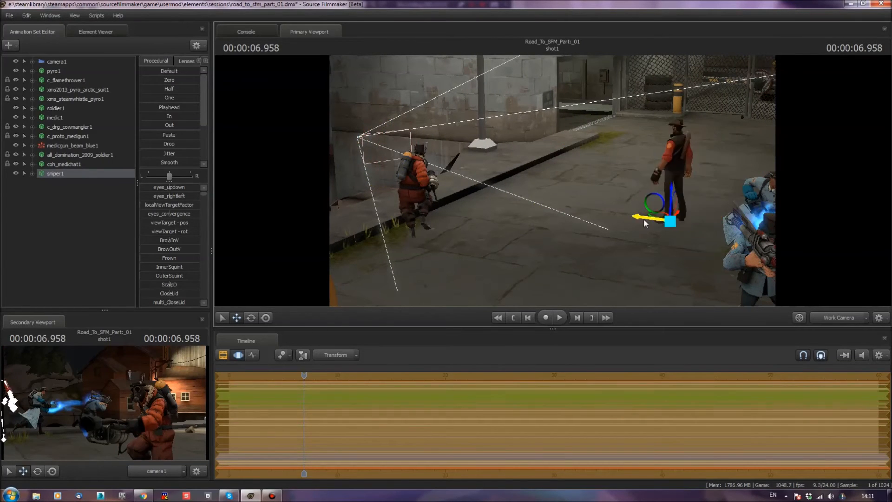
- Rotate the sniper about its vertical axis where it stands in the street beside the medic
{"action": "left_click_drag", "start_coordinate": [565, 211], "coordinate": [760, 214]}
{"action": "key", "text": "a"}
{"action": "key", "text": "w"}
{"action": "key", "text": "s"}
{"action": "mouse_move", "coordinate": [552, 180]}
{"action": "left_mouse_down"}
{"action": "mouse_move", "coordinate": [555, 199]}
{"action": "mouse_move", "coordinate": [571, 197]}
{"action": "mouse_move", "coordinate": [552, 181]}
{"action": "left_mouse_up"}
{"action": "key", "text": "a"}
{"action": "key", "text": "e"}
{"action": "left_click_drag", "start_coordinate": [506, 274], "coordinate": [492, 278]}
{"action": "key", "text": "w"}
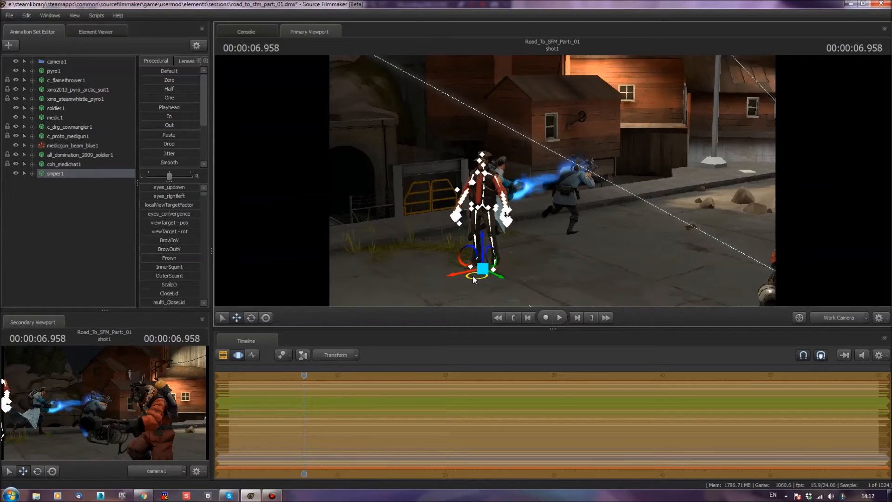
- Move the sniper across the street to the raised pavement beside the lamp post
{"action": "left_click_drag", "start_coordinate": [456, 277], "coordinate": [786, 206]}
{"action": "key", "text": "w"}
{"action": "left_click_drag", "start_coordinate": [534, 204], "coordinate": [559, 203]}
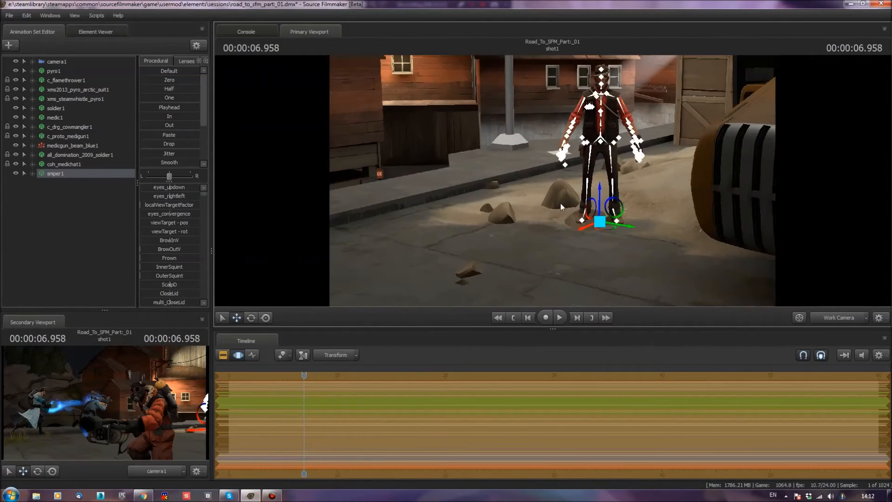
{"action": "left_click_drag", "start_coordinate": [631, 231], "coordinate": [573, 210]}
{"action": "key", "text": "w"}
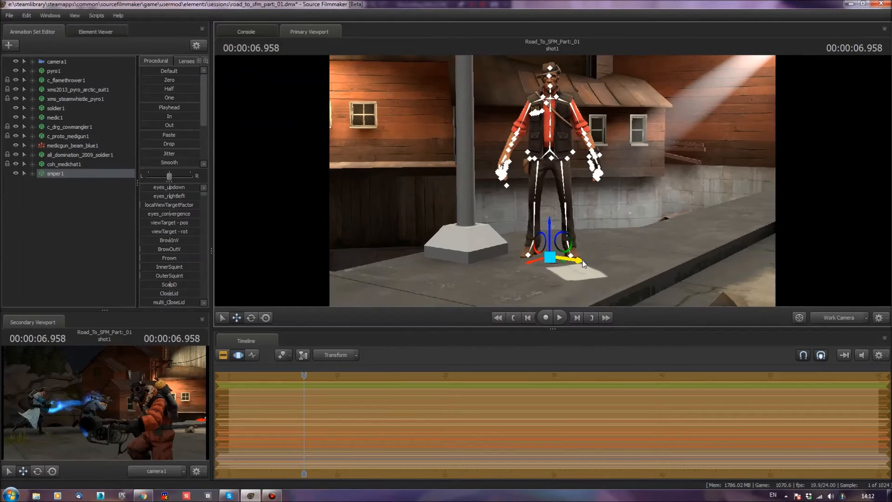
- Shift the sniper sideways in front of the block wall until it appears at the edge of the camera1 shot
{"action": "left_click_drag", "start_coordinate": [477, 240], "coordinate": [505, 135]}
{"action": "key", "text": "w"}
{"action": "left_click_drag", "start_coordinate": [552, 181], "coordinate": [530, 199]}
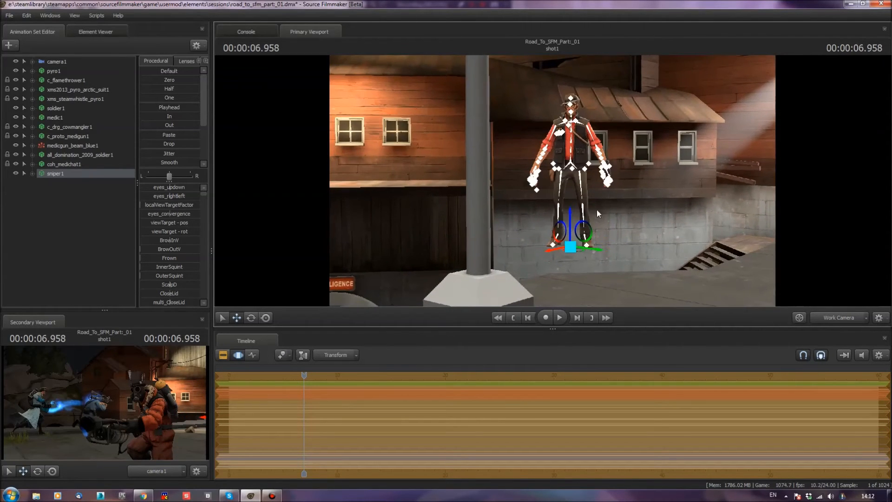
{"action": "left_click_drag", "start_coordinate": [599, 253], "coordinate": [444, 209]}
{"action": "left_click_drag", "start_coordinate": [408, 240], "coordinate": [395, 214]}
{"action": "key", "text": "w"}
{"action": "left_click_drag", "start_coordinate": [594, 186], "coordinate": [604, 206]}
{"action": "key", "text": "a"}
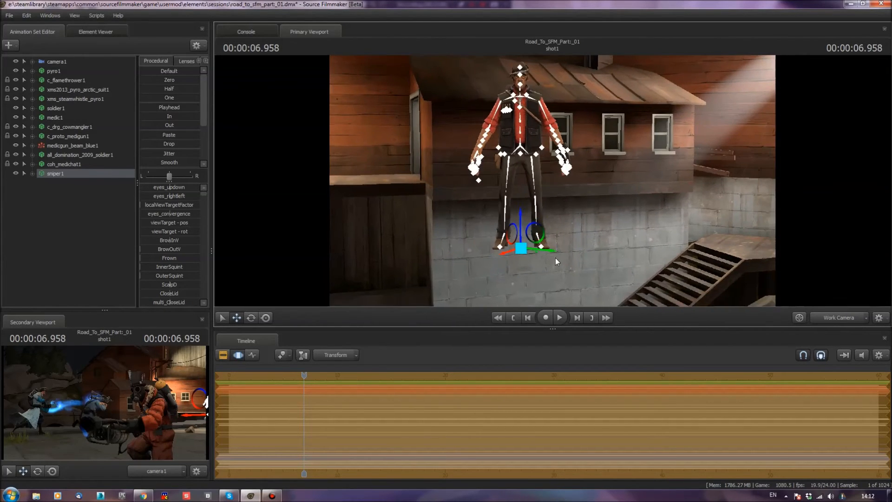
{"action": "left_click_drag", "start_coordinate": [550, 251], "coordinate": [451, 242]}
{"action": "left_click_drag", "start_coordinate": [577, 174], "coordinate": [470, 171]}
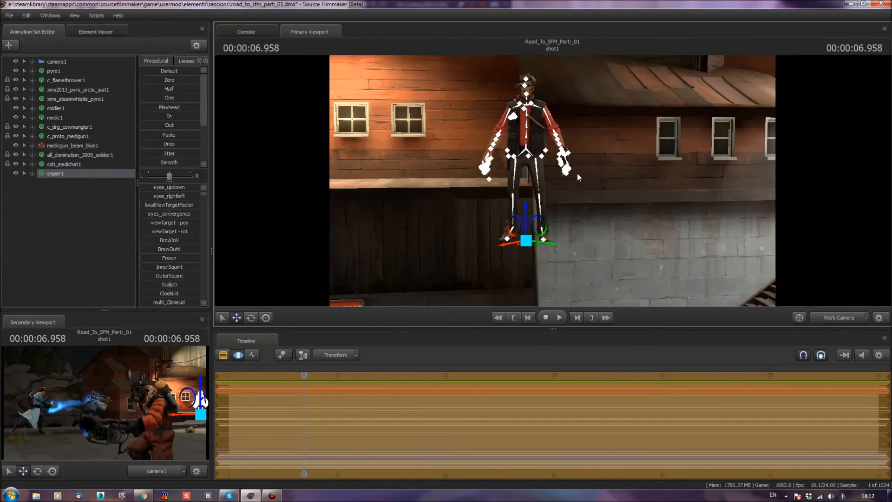
- Move the sniper back toward the wooden building and set its feet at the edge of the wooden deck
{"action": "left_click_drag", "start_coordinate": [513, 202], "coordinate": [529, 175]}
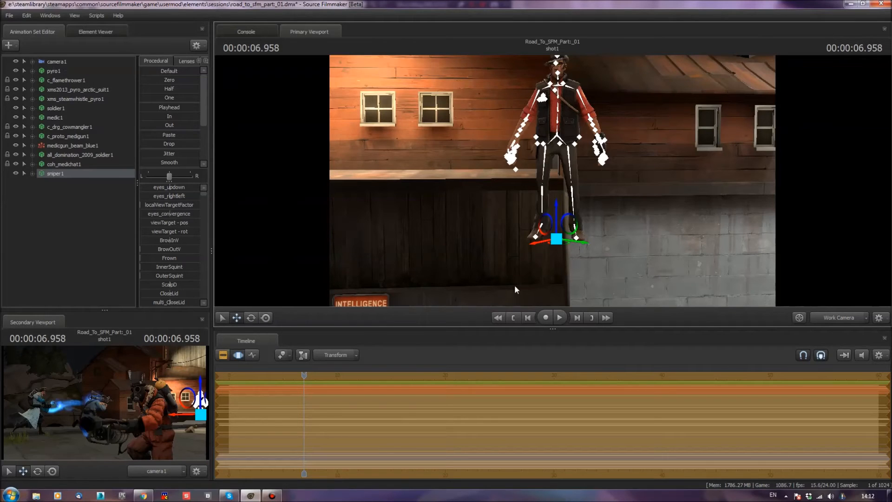
{"action": "left_click_drag", "start_coordinate": [535, 244], "coordinate": [431, 212]}
{"action": "left_click_drag", "start_coordinate": [430, 212], "coordinate": [553, 181]}
{"action": "key", "text": "w"}
{"action": "left_click_drag", "start_coordinate": [659, 216], "coordinate": [677, 212]}
{"action": "left_click_drag", "start_coordinate": [761, 204], "coordinate": [338, 178]}
{"action": "left_click_drag", "start_coordinate": [400, 200], "coordinate": [553, 184]}
{"action": "left_click_drag", "start_coordinate": [700, 189], "coordinate": [374, 233]}
{"action": "left_click_drag", "start_coordinate": [581, 197], "coordinate": [527, 237]}
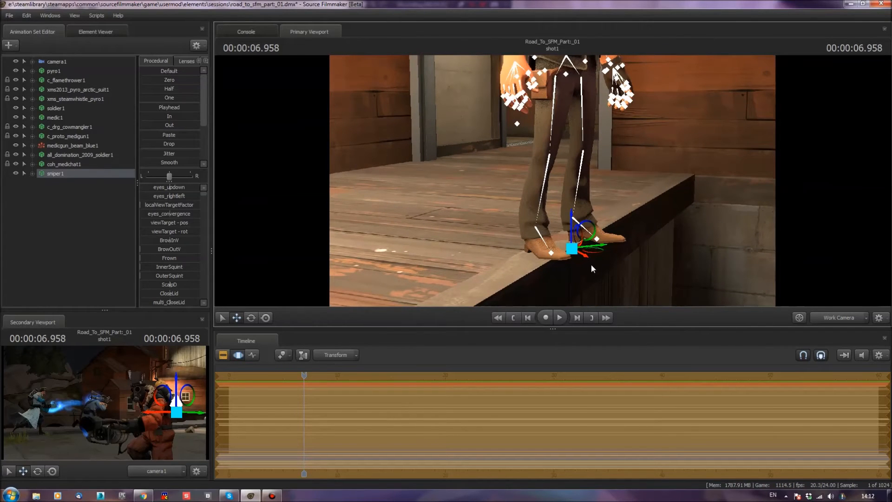
- Move the sniper back from the deck's edge and rotate it about its vertical axis
{"action": "left_click_drag", "start_coordinate": [587, 262], "coordinate": [454, 172]}
{"action": "key", "text": "e"}
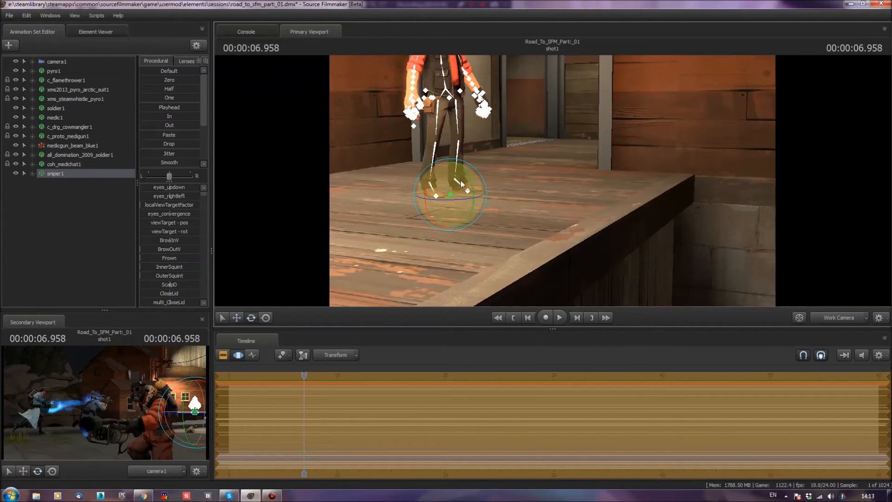
{"action": "left_click_drag", "start_coordinate": [460, 199], "coordinate": [424, 217]}
- Add the Machina rifle to sniper1 as a Team Fortress item
{"action": "left_click", "coordinate": [57, 174]}
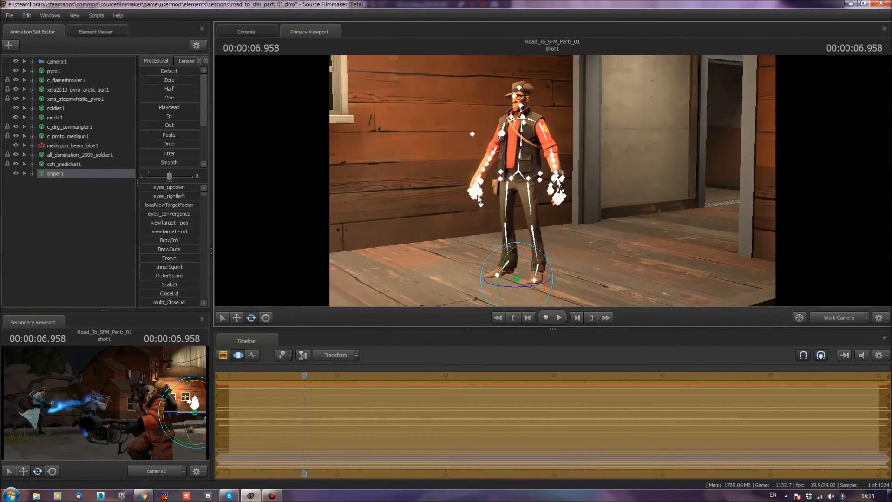
{"action": "right_click", "coordinate": [60, 177]}
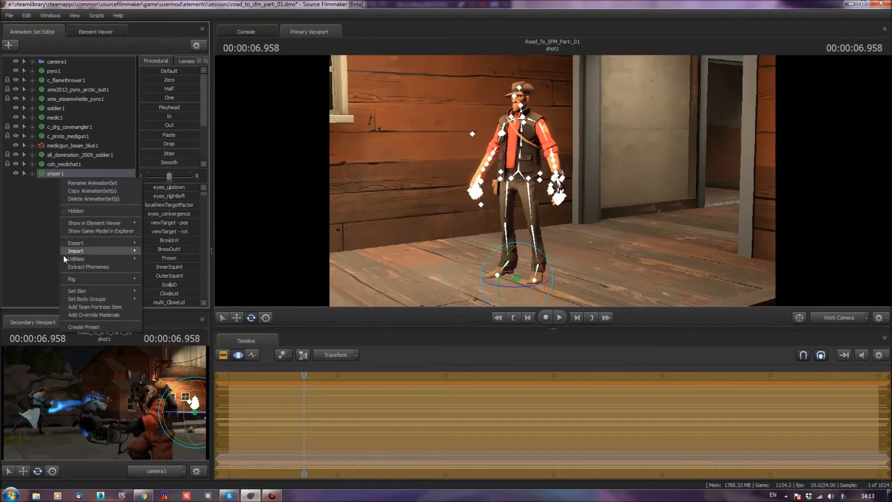
{"action": "left_click", "coordinate": [94, 307]}
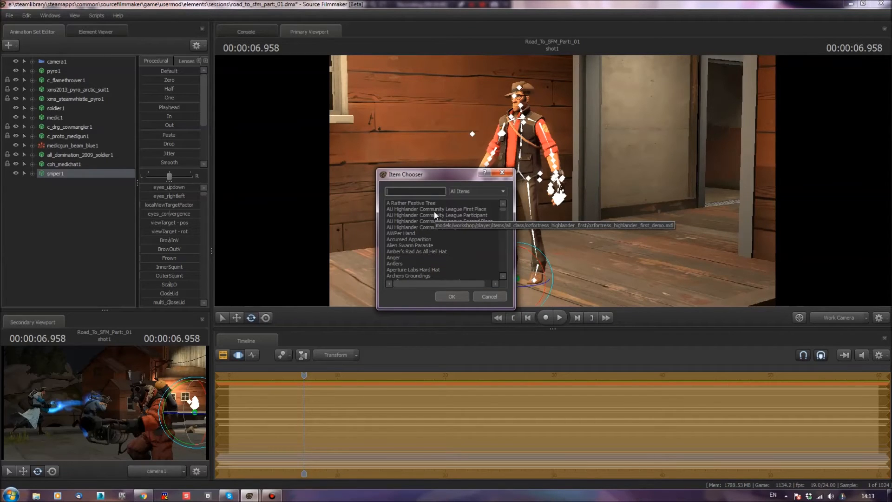
{"action": "type", "text": "Machi"}
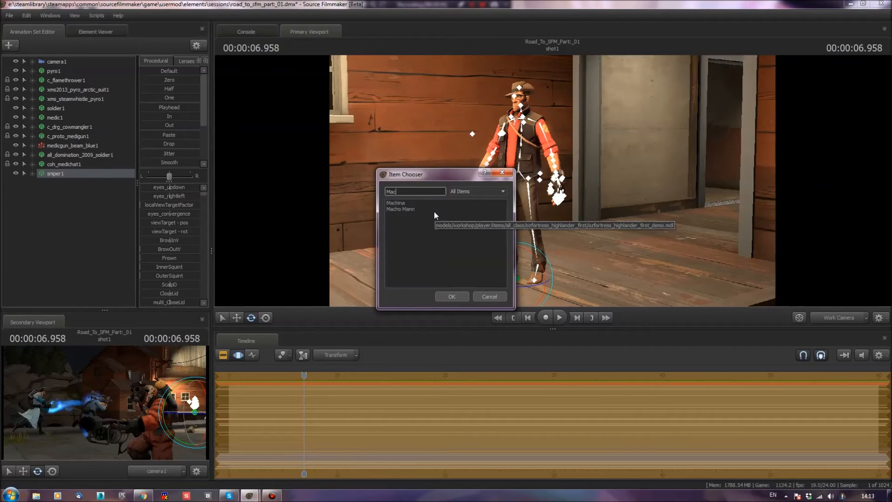
{"action": "left_click", "coordinate": [451, 297]}
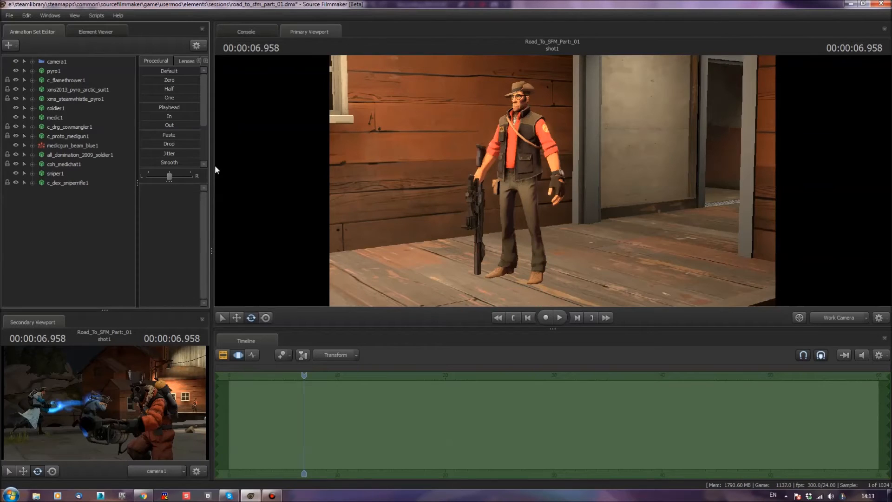
- Import the stand_deployed_PRIMARY sequence onto sniper1 with its default body_pitch and body_yaw
{"action": "right_click", "coordinate": [63, 174]}
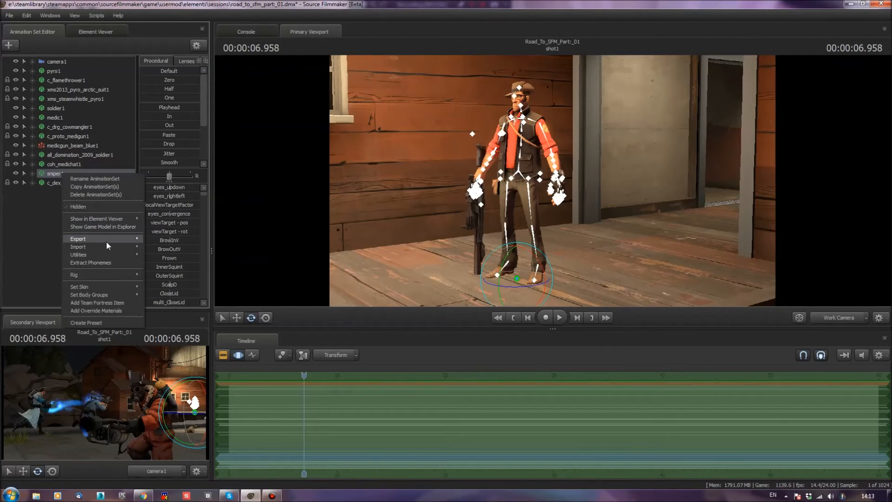
{"action": "mouse_move", "coordinate": [107, 245]}
{"action": "left_click", "coordinate": [164, 256]}
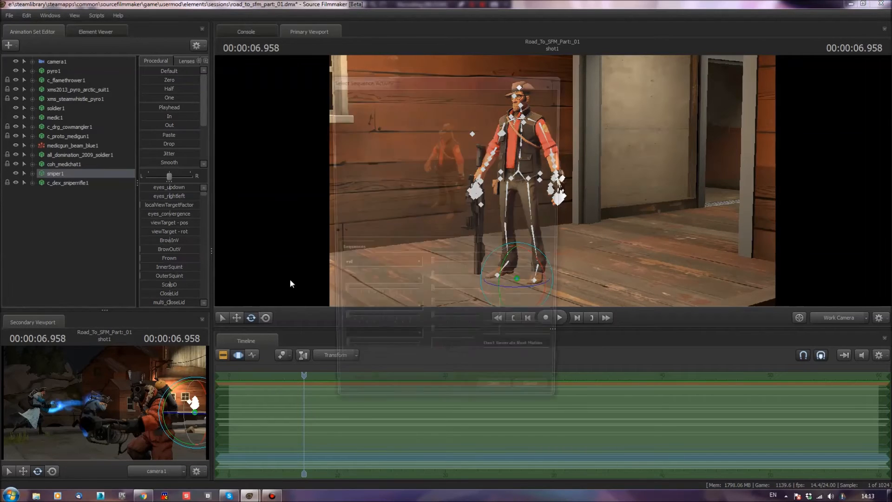
{"action": "left_click", "coordinate": [416, 273]}
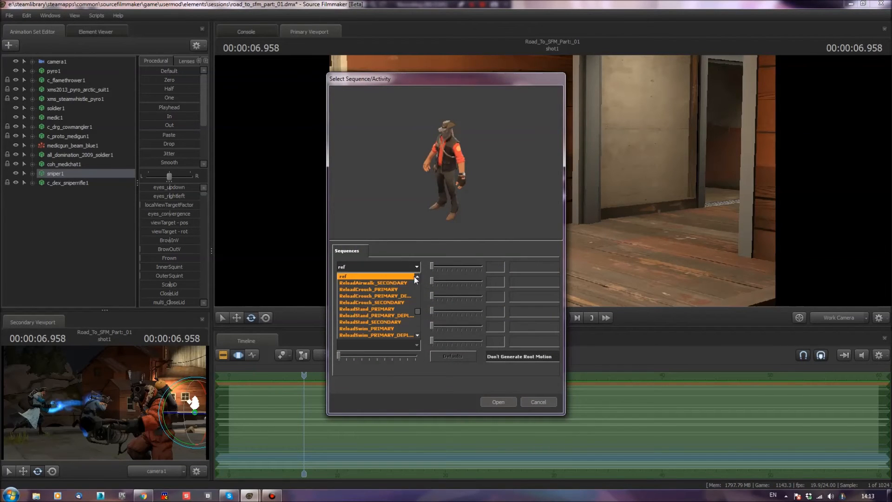
{"action": "scroll", "coordinate": [382, 316], "scroll_direction": "down", "scroll_amount": 4}
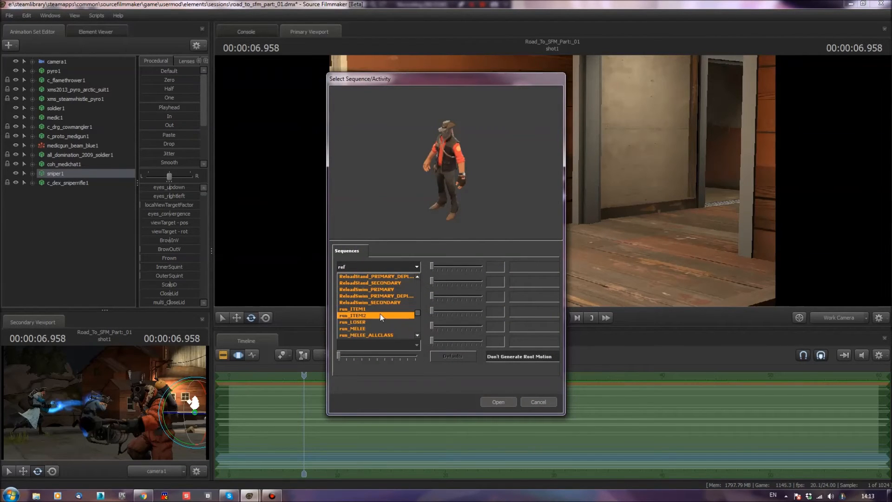
{"action": "scroll", "coordinate": [384, 319], "scroll_direction": "down", "scroll_amount": 5}
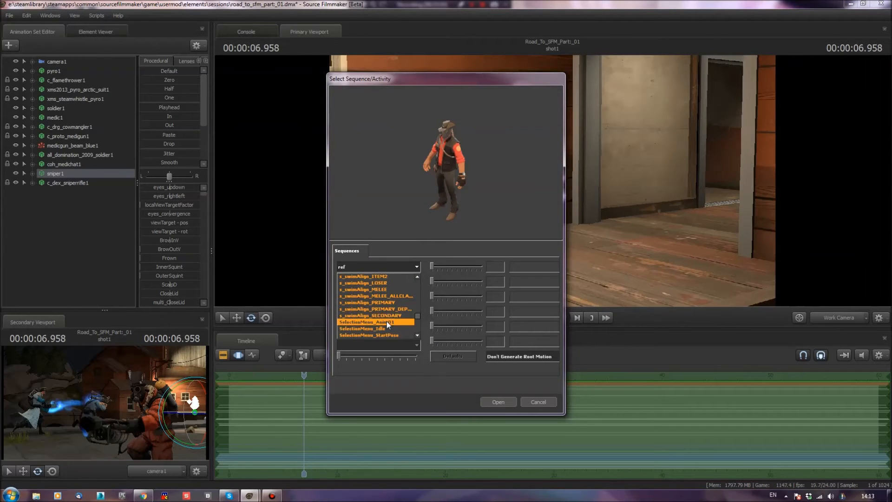
{"action": "scroll", "coordinate": [378, 302], "scroll_direction": "up", "scroll_amount": 1}
{"action": "left_click", "coordinate": [385, 283]}
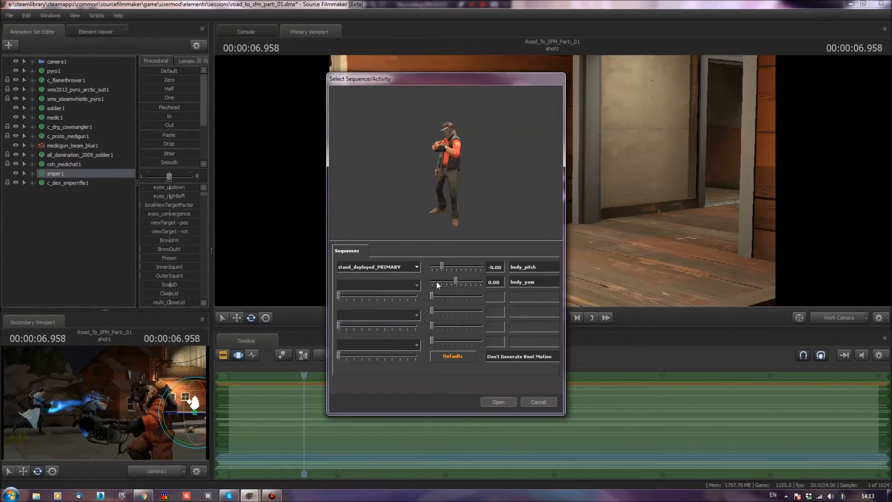
{"action": "left_click", "coordinate": [500, 402]}
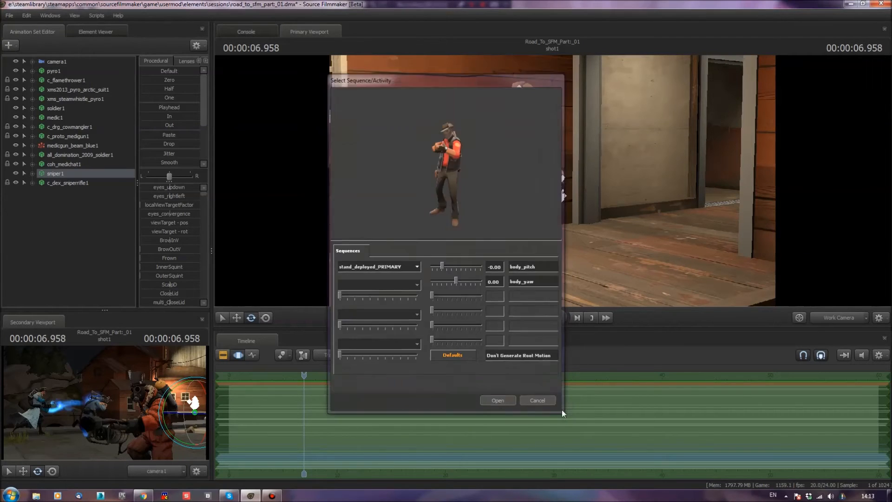
- Rotate the sniper about its vertical axis on the deck so it turns outward from the building
{"action": "left_click_drag", "start_coordinate": [537, 285], "coordinate": [492, 255]}
{"action": "key", "text": "w"}
{"action": "mouse_move", "coordinate": [552, 186]}
{"action": "left_mouse_down"}
{"action": "mouse_move", "coordinate": [278, 186]}
{"action": "mouse_move", "coordinate": [285, 193]}
{"action": "mouse_move", "coordinate": [265, 225]}
{"action": "mouse_move", "coordinate": [395, 233]}
{"action": "mouse_move", "coordinate": [272, 223]}
{"action": "mouse_move", "coordinate": [554, 158]}
{"action": "mouse_move", "coordinate": [554, 193]}
{"action": "left_mouse_up"}
{"action": "key", "text": "s"}
{"action": "key", "text": "s"}
{"action": "key", "text": "s"}
{"action": "mouse_move", "coordinate": [558, 298]}
{"action": "left_mouse_down"}
{"action": "mouse_move", "coordinate": [542, 298]}
{"action": "mouse_move", "coordinate": [556, 296]}
{"action": "left_mouse_up"}
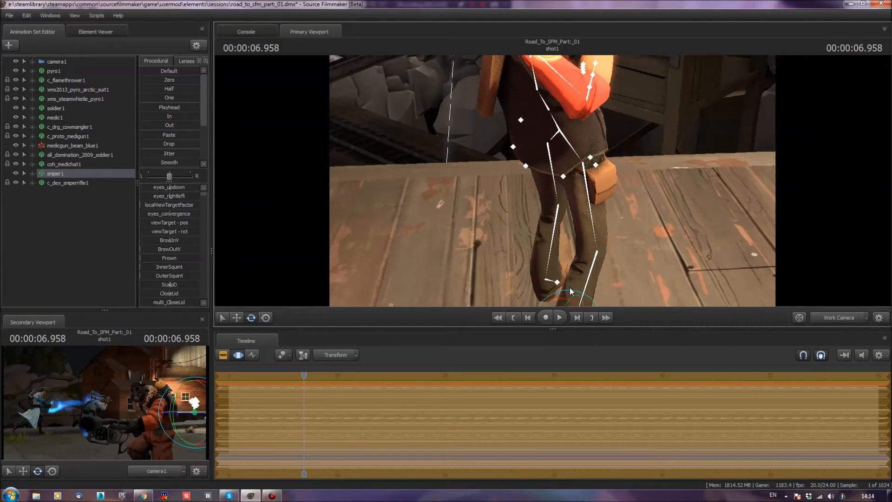
{"action": "left_click_drag", "start_coordinate": [557, 260], "coordinate": [563, 287]}
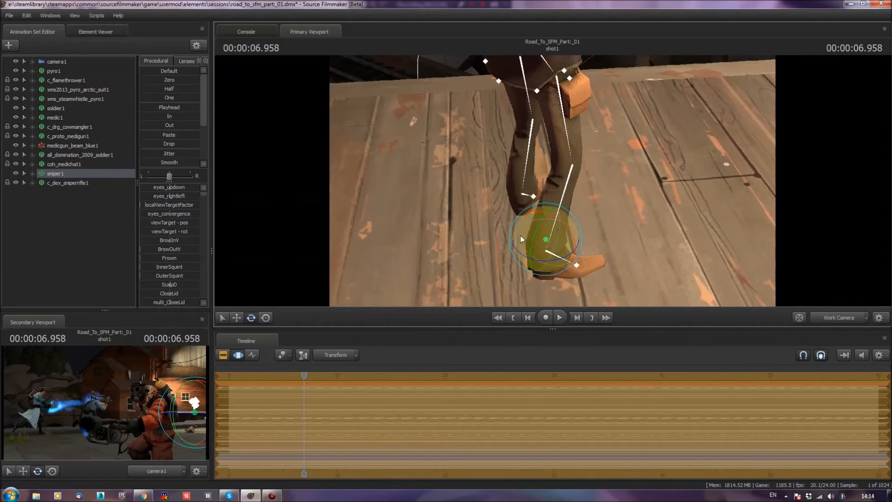
{"action": "left_click_drag", "start_coordinate": [515, 247], "coordinate": [576, 231]}
{"action": "left_click_drag", "start_coordinate": [418, 171], "coordinate": [425, 218]}
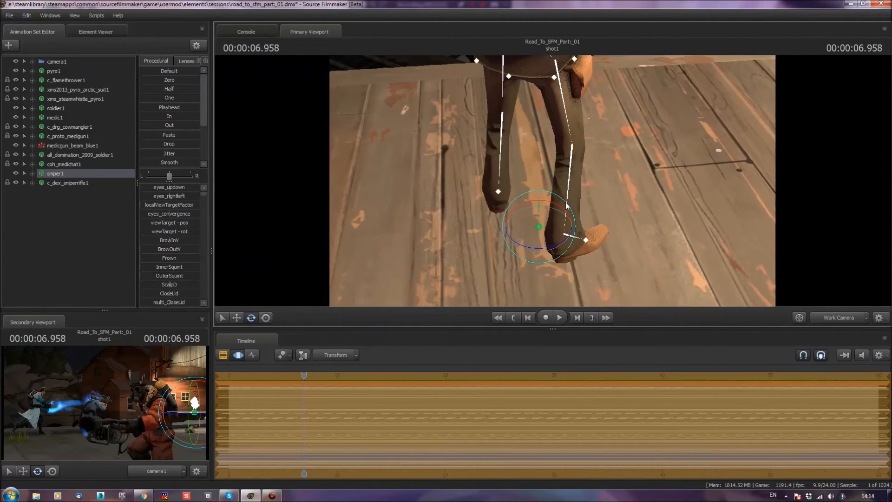
{"action": "left_click_drag", "start_coordinate": [524, 246], "coordinate": [554, 241]}
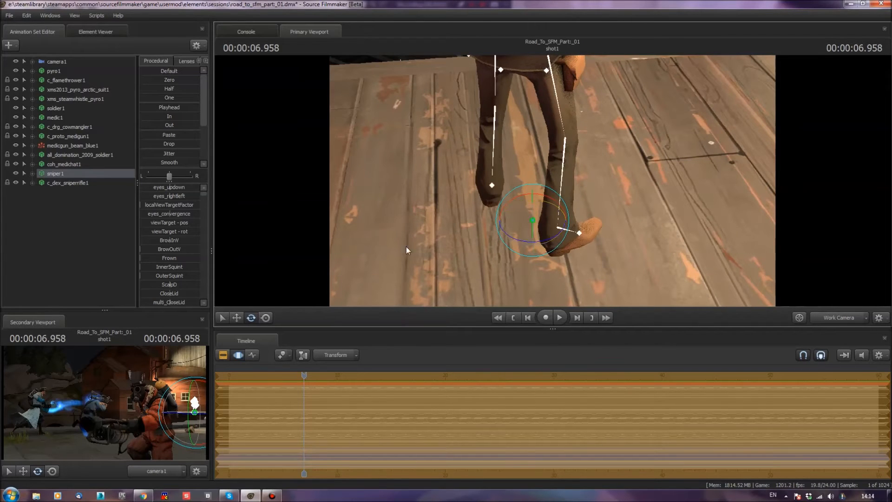
- Deselect the sniper and examine its placement in the whole scene with the pyro, soldier and medic
{"action": "left_click_drag", "start_coordinate": [408, 249], "coordinate": [681, 109]}
{"action": "key", "text": "w"}
{"action": "key", "text": "s"}
{"action": "key", "text": "s"}
{"action": "key", "text": "w"}
{"action": "key", "text": "s"}
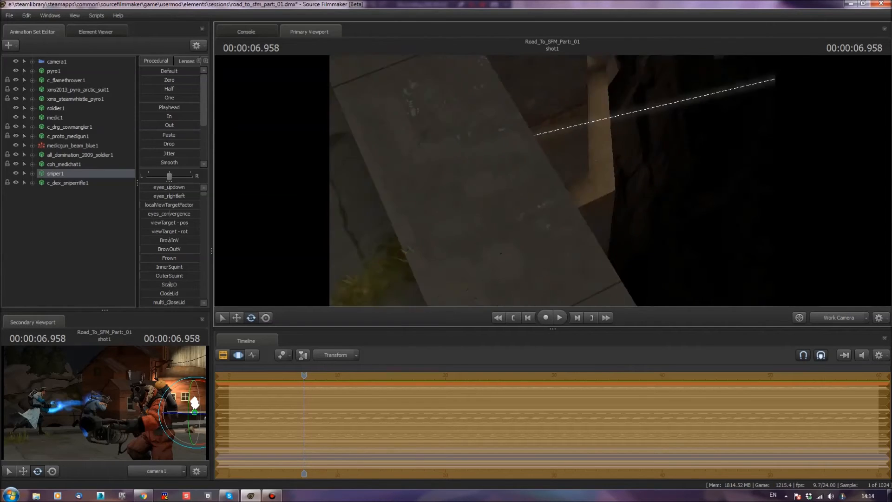
{"action": "left_click_drag", "start_coordinate": [553, 182], "coordinate": [746, 86]}
{"action": "key", "text": "w"}
{"action": "key", "text": "a"}
{"action": "key", "text": "a"}
{"action": "key", "text": "s"}
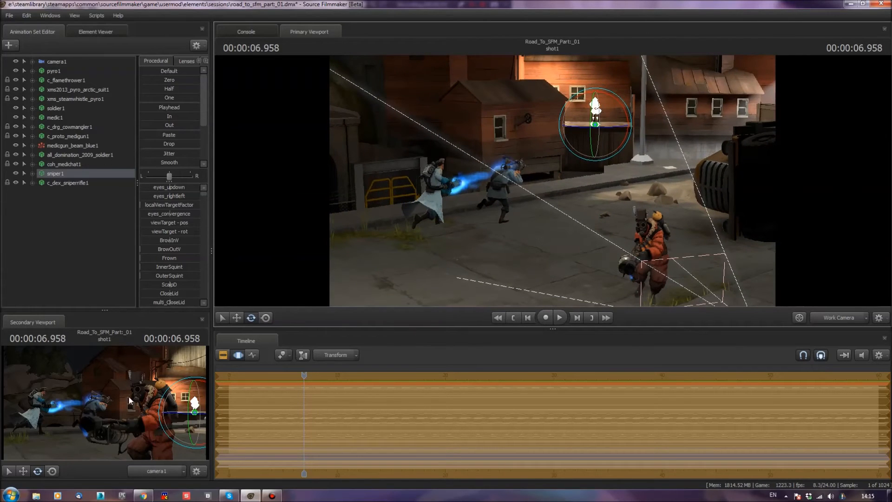
{"action": "left_click", "coordinate": [90, 257]}
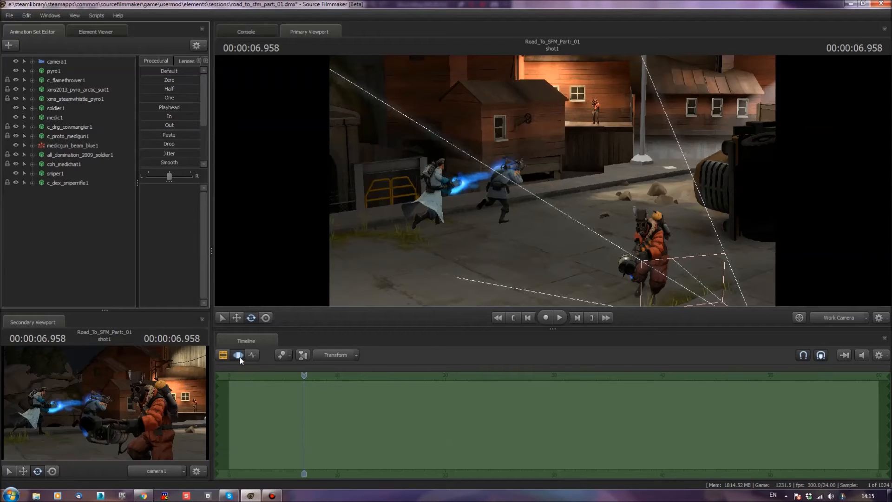
{"action": "left_click_drag", "start_coordinate": [440, 262], "coordinate": [553, 181]}
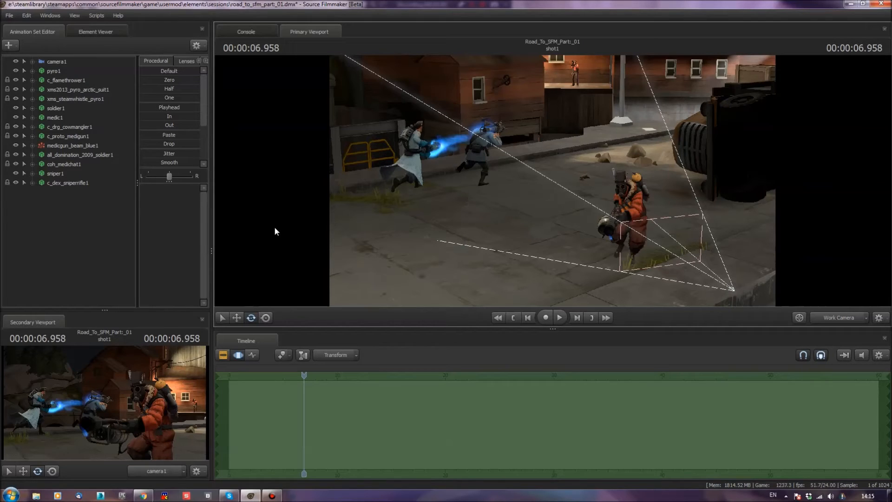
- Create four new light animation sets from the current work camera view
{"action": "right_click", "coordinate": [54, 203]}
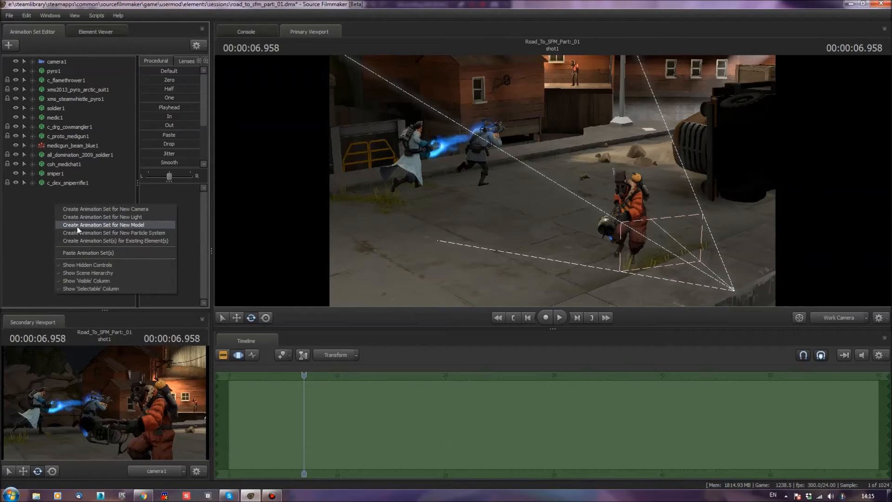
{"action": "left_click", "coordinate": [82, 217]}
{"action": "right_click", "coordinate": [71, 216]}
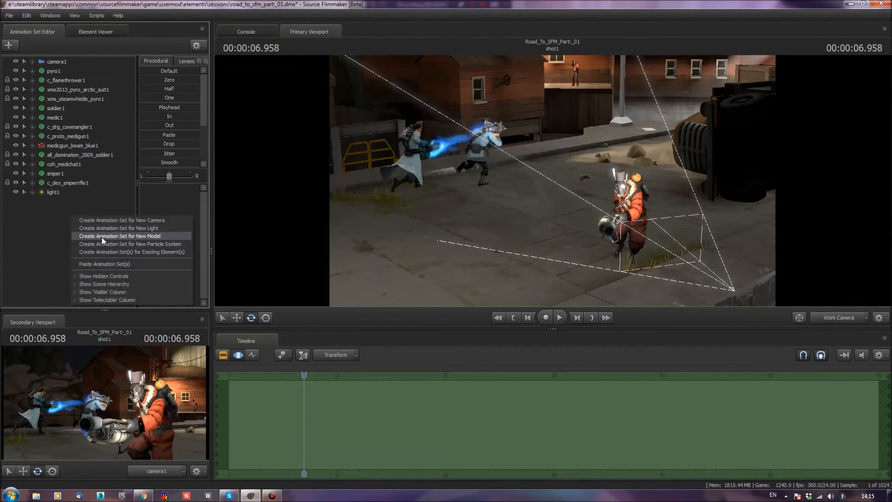
{"action": "left_click", "coordinate": [102, 228]}
{"action": "right_click", "coordinate": [75, 228]}
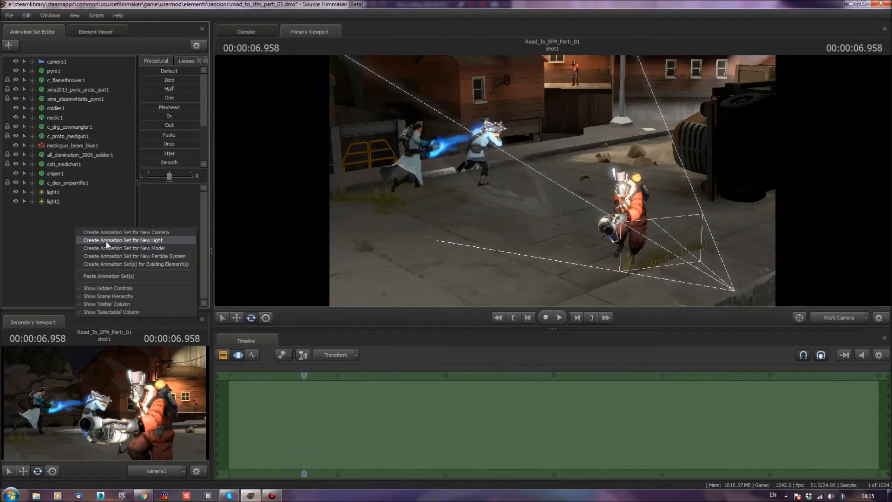
{"action": "left_click", "coordinate": [107, 241]}
{"action": "right_click", "coordinate": [76, 238]}
{"action": "left_click", "coordinate": [109, 250]}
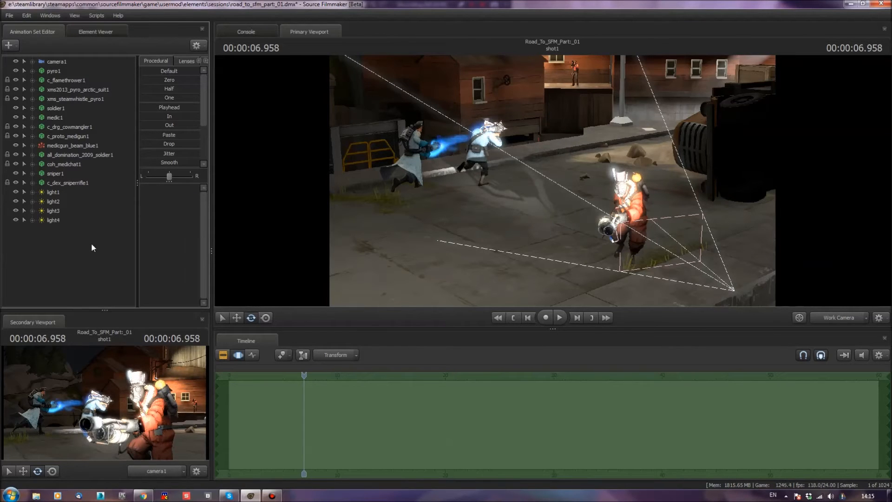
- Hide light2, light3 and light4 so that only light1 lights the scene
{"action": "left_click_drag", "start_coordinate": [405, 280], "coordinate": [428, 279]}
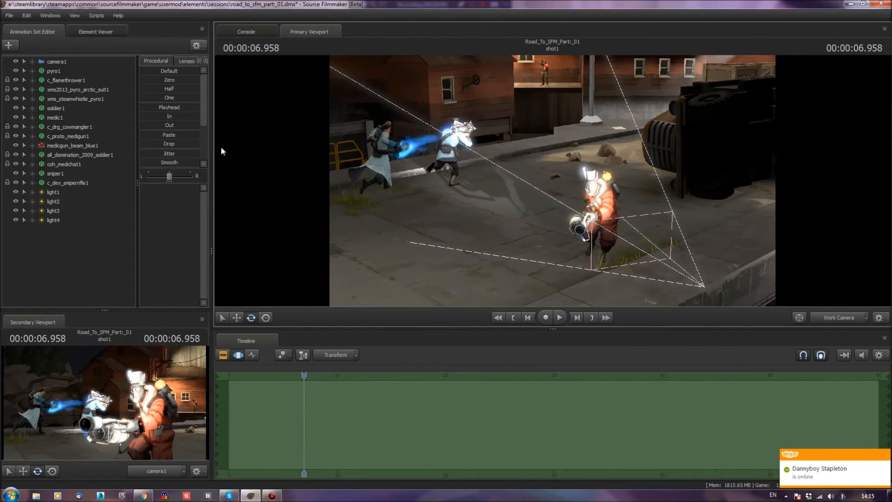
{"action": "left_click", "coordinate": [16, 192]}
{"action": "left_click", "coordinate": [16, 200]}
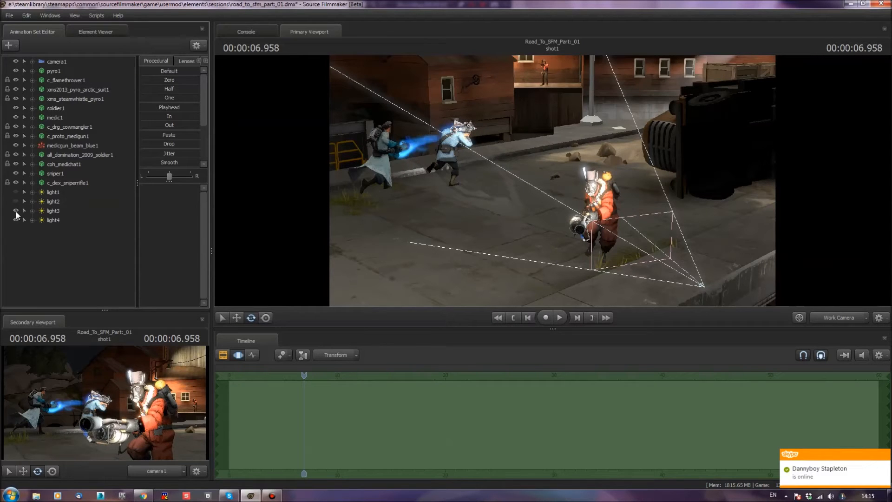
{"action": "left_click", "coordinate": [16, 211]}
{"action": "left_click", "coordinate": [16, 219]}
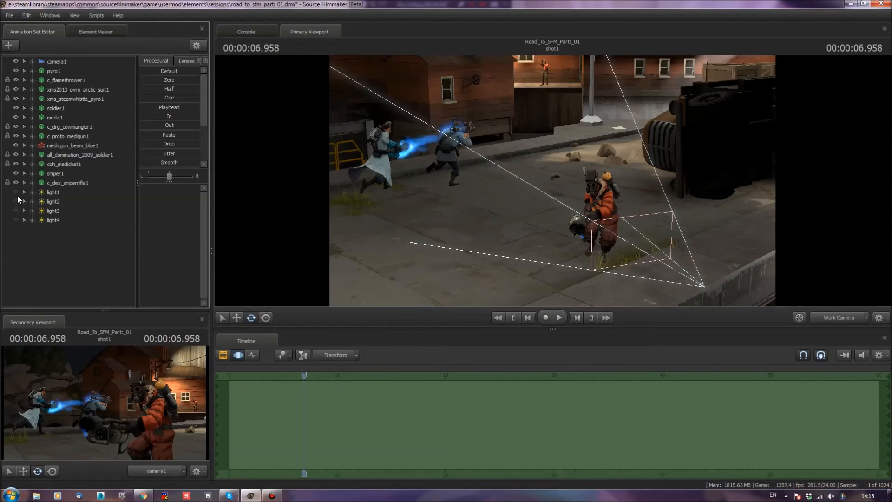
{"action": "left_click", "coordinate": [16, 192]}
- Raise light1 slightly and rotate it downward and sideways so its beam falls on the pyro
{"action": "left_click_drag", "start_coordinate": [400, 209], "coordinate": [238, 185]}
{"action": "key", "text": "w"}
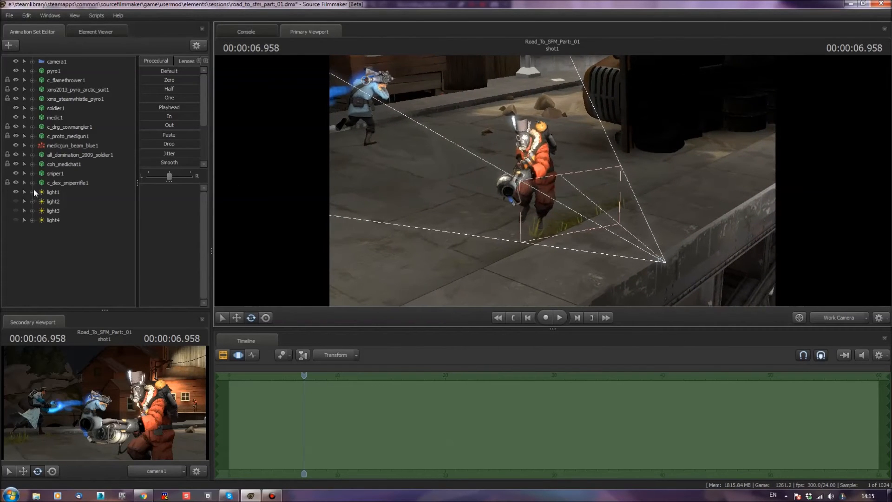
{"action": "left_click", "coordinate": [54, 191]}
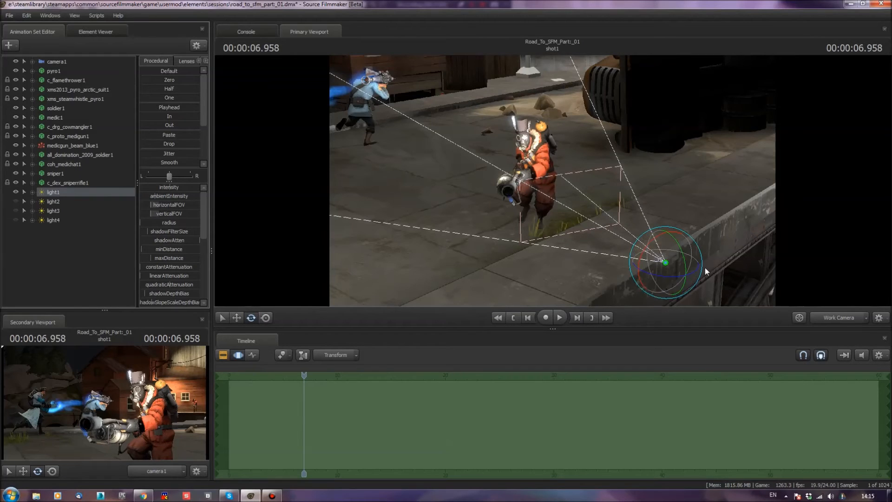
{"action": "key", "text": "w"}
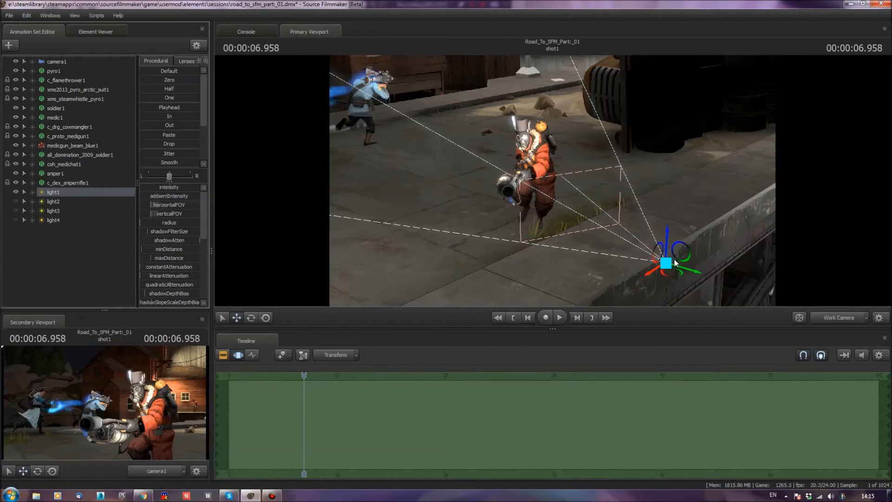
{"action": "key", "text": "e"}
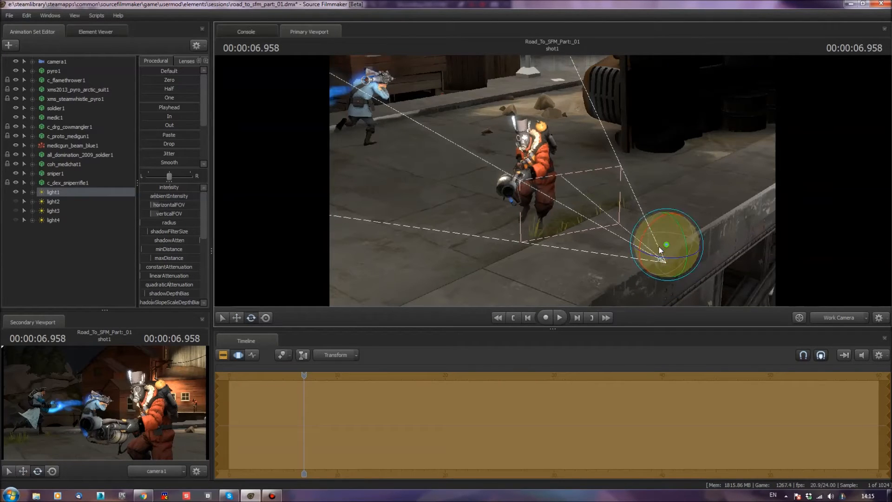
{"action": "left_click_drag", "start_coordinate": [656, 213], "coordinate": [677, 235]}
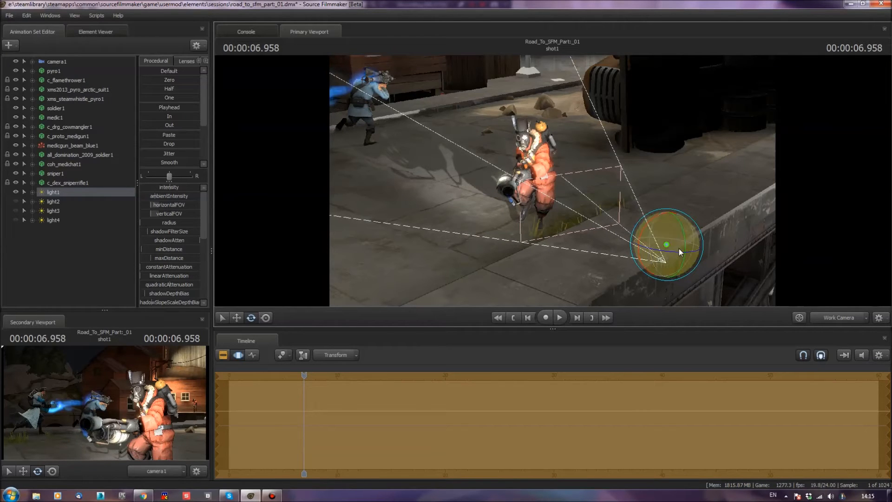
{"action": "left_click_drag", "start_coordinate": [679, 250], "coordinate": [676, 251]}
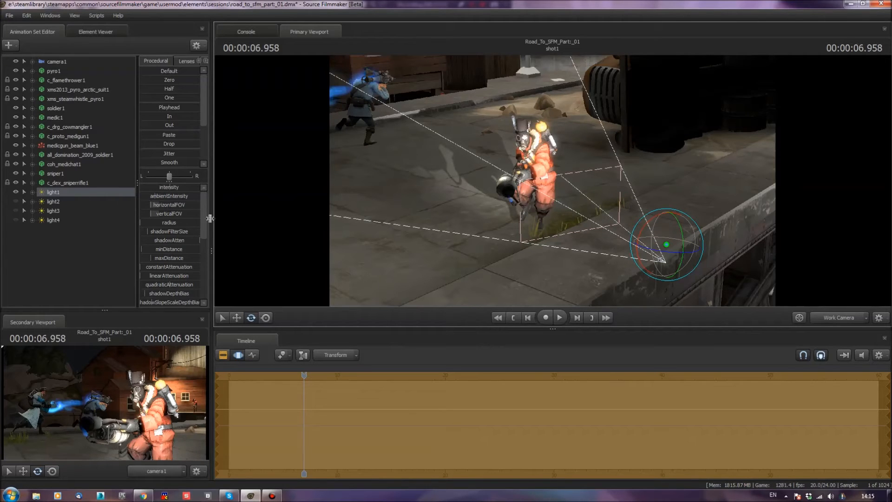
- Widen light1's horizontalFOV and lower its intensity to a faint level
{"action": "left_click_drag", "start_coordinate": [155, 207], "coordinate": [168, 207]}
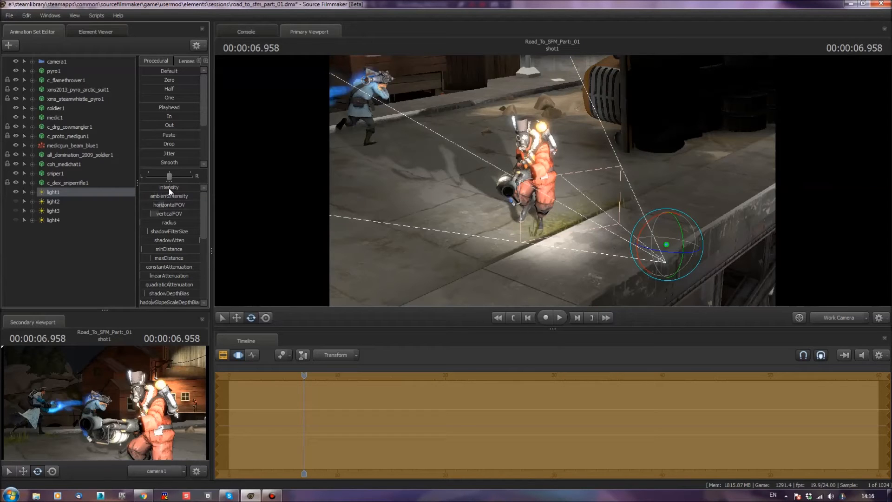
{"action": "left_click_drag", "start_coordinate": [169, 187], "coordinate": [145, 187]}
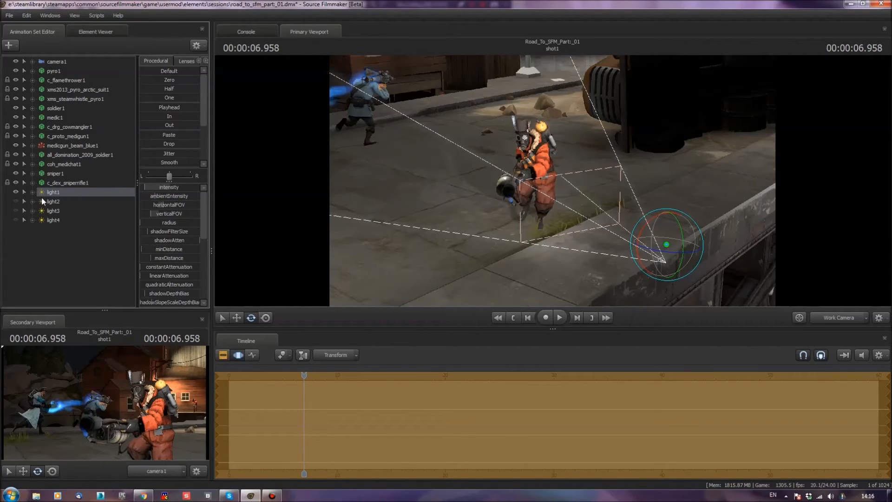
- Hide light1, make light2 visible and select it for editing
{"action": "left_click", "coordinate": [15, 192]}
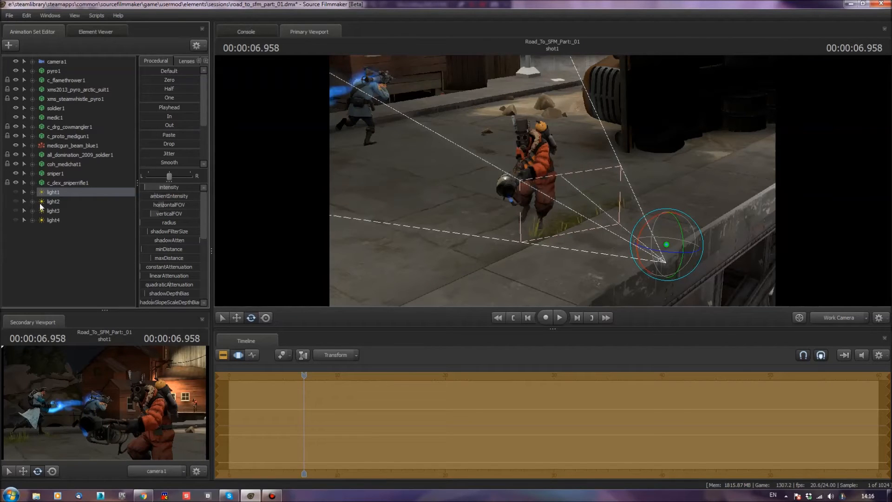
{"action": "left_click", "coordinate": [16, 201]}
{"action": "left_click", "coordinate": [46, 202]}
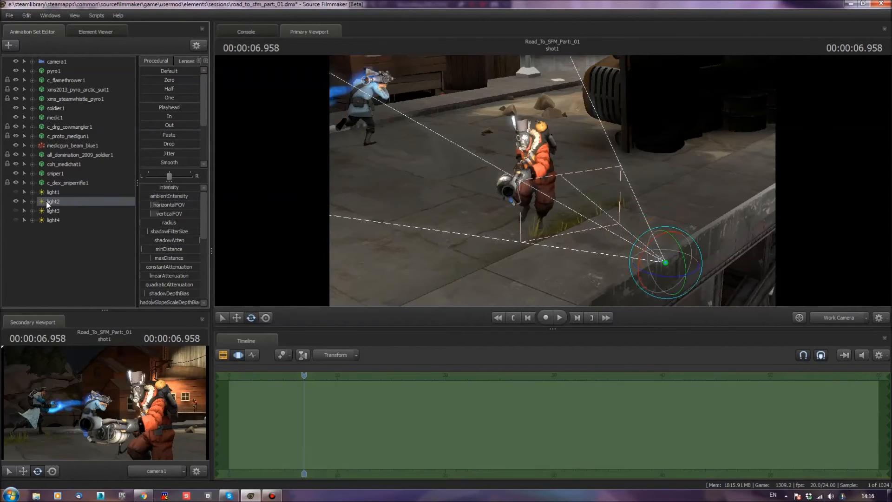
- Move light2 away from light1, over the open ground to the front of the pyro, and raise it
{"action": "left_click_drag", "start_coordinate": [395, 239], "coordinate": [380, 240]}
{"action": "left_click_drag", "start_coordinate": [553, 153], "coordinate": [560, 183]}
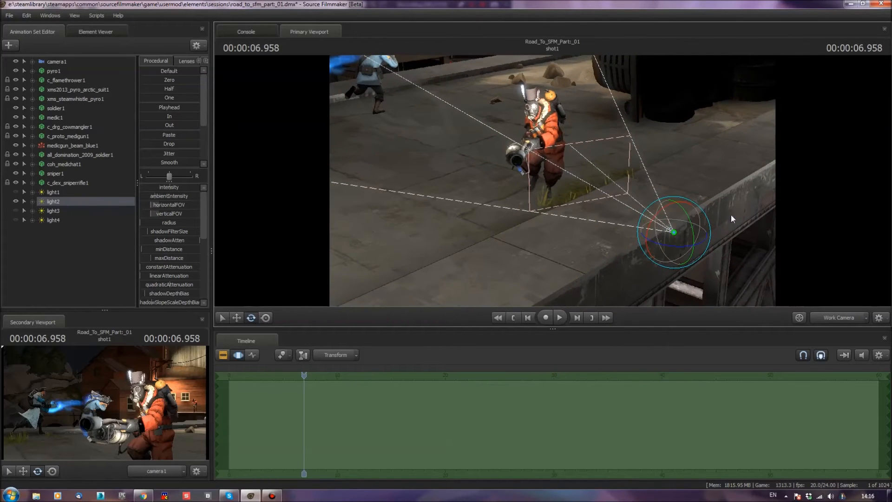
{"action": "key", "text": "w"}
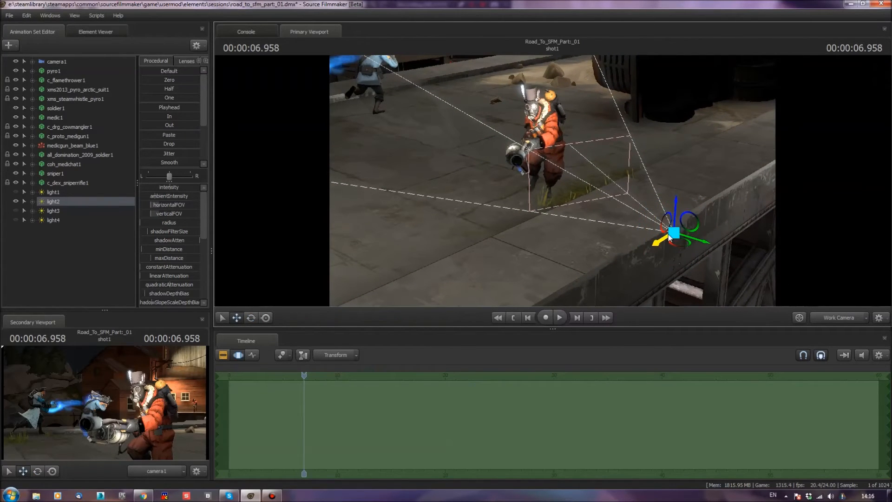
{"action": "left_click_drag", "start_coordinate": [665, 245], "coordinate": [533, 176]}
{"action": "key", "text": "a"}
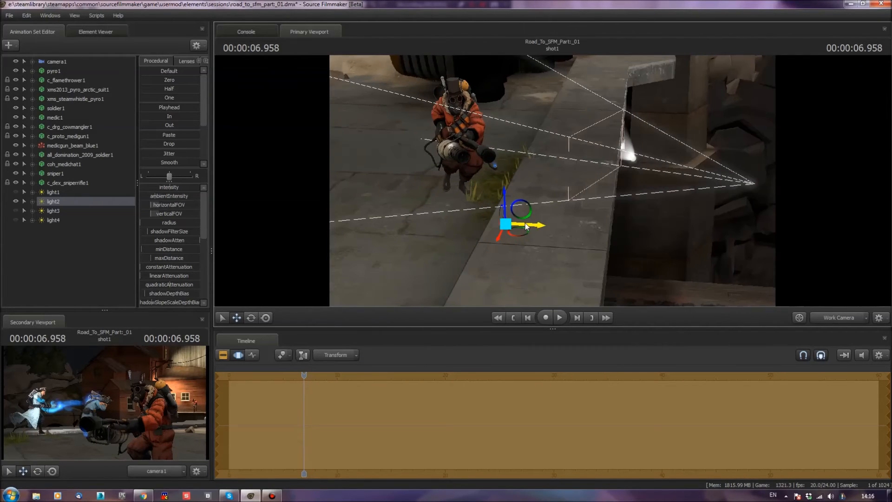
{"action": "left_click_drag", "start_coordinate": [505, 221], "coordinate": [378, 270]}
{"action": "left_click_drag", "start_coordinate": [381, 235], "coordinate": [367, 130]}
- Rotate light2 so its beam falls on the pyro's front, and move it farther from the pyro
{"action": "key", "text": "e"}
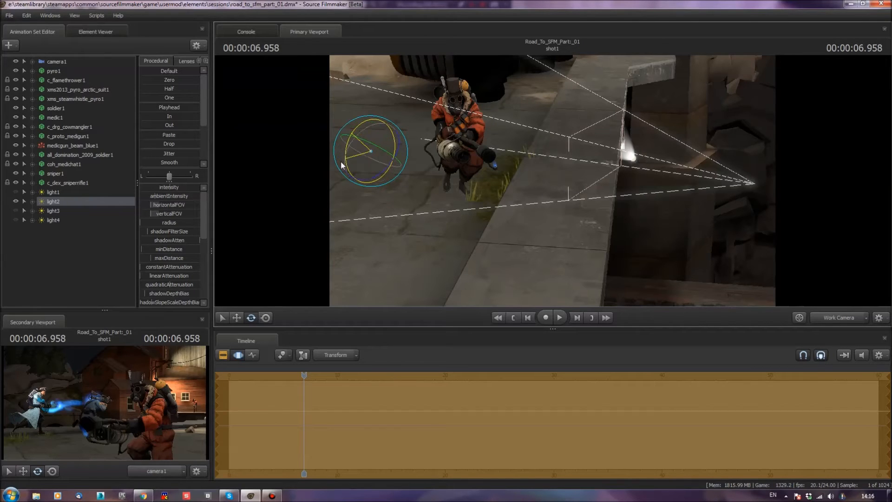
{"action": "left_click_drag", "start_coordinate": [376, 151], "coordinate": [293, 105]}
{"action": "left_click_drag", "start_coordinate": [364, 130], "coordinate": [374, 154]}
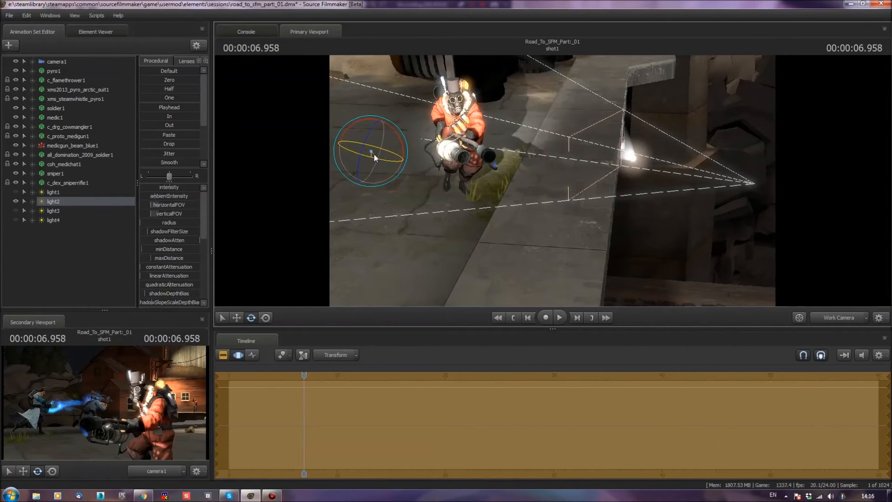
{"action": "key", "text": "w"}
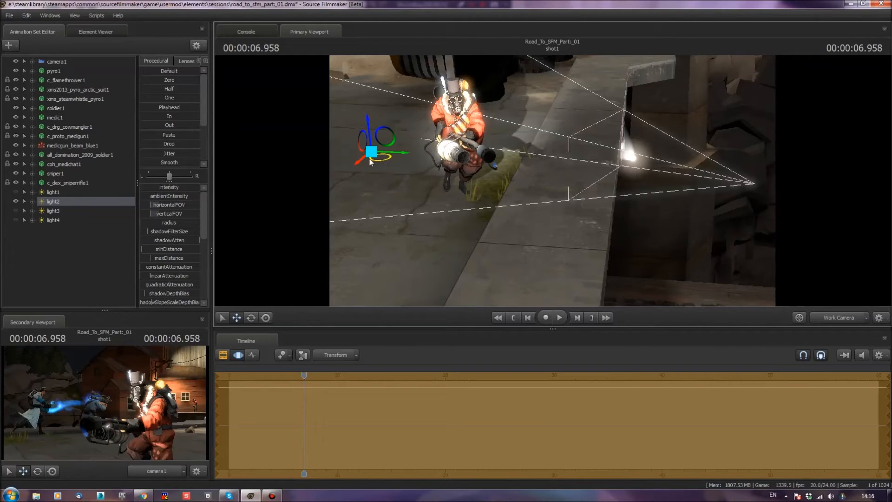
{"action": "left_click_drag", "start_coordinate": [362, 163], "coordinate": [310, 196]}
{"action": "left_click_drag", "start_coordinate": [409, 168], "coordinate": [317, 163]}
- Raise light2's intensity, widen its horizontalFOV and fine-tune its rotation toward the pyro and the ground beside it
{"action": "left_click_drag", "start_coordinate": [168, 190], "coordinate": [155, 190]}
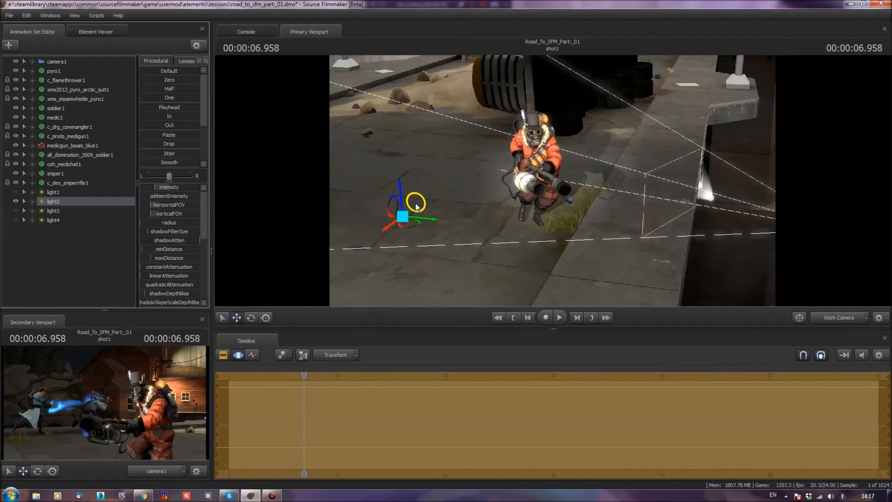
{"action": "key", "text": "e"}
{"action": "left_click_drag", "start_coordinate": [405, 191], "coordinate": [405, 190]}
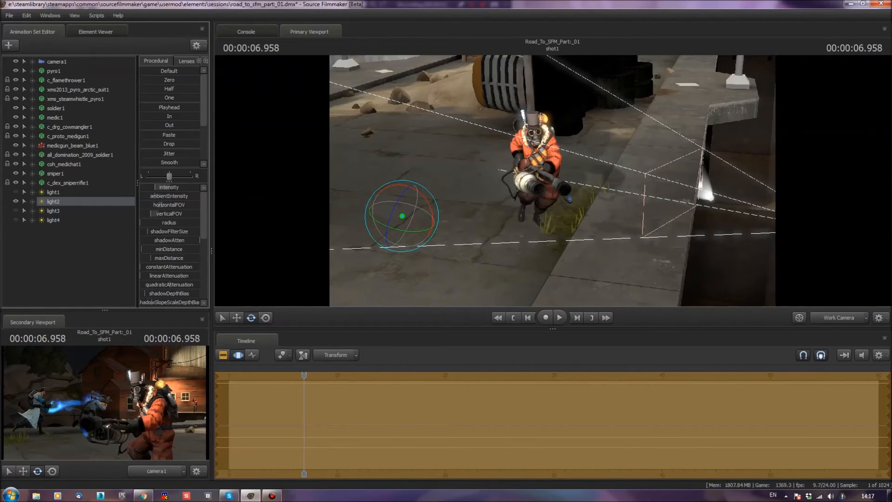
{"action": "left_click_drag", "start_coordinate": [393, 218], "coordinate": [395, 214]}
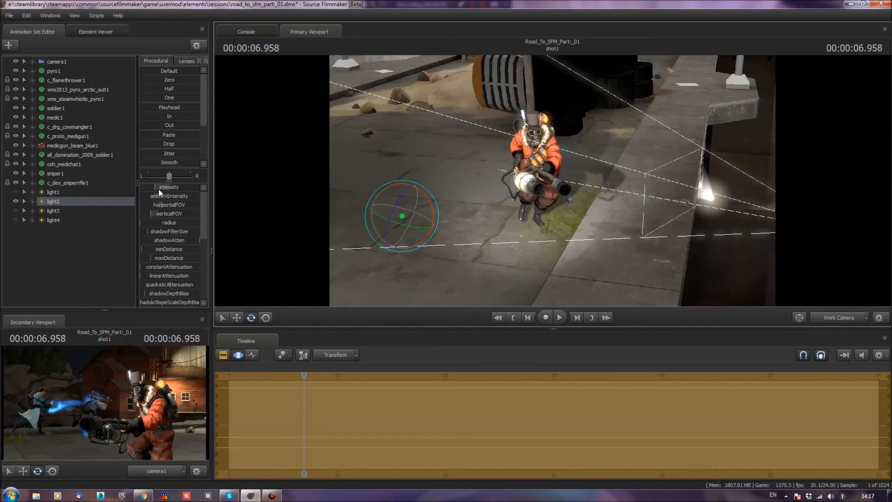
{"action": "left_click_drag", "start_coordinate": [157, 188], "coordinate": [160, 188]}
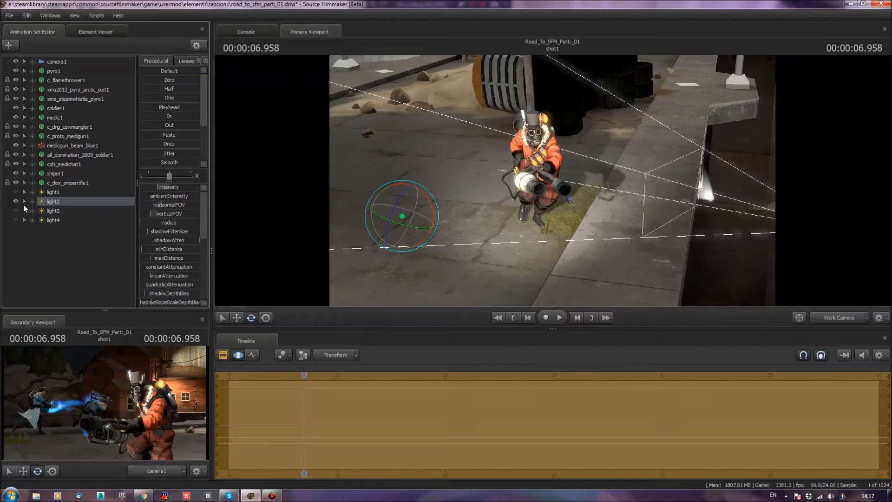
- Select light3 and make it visible while hiding light2
{"action": "left_click", "coordinate": [59, 210]}
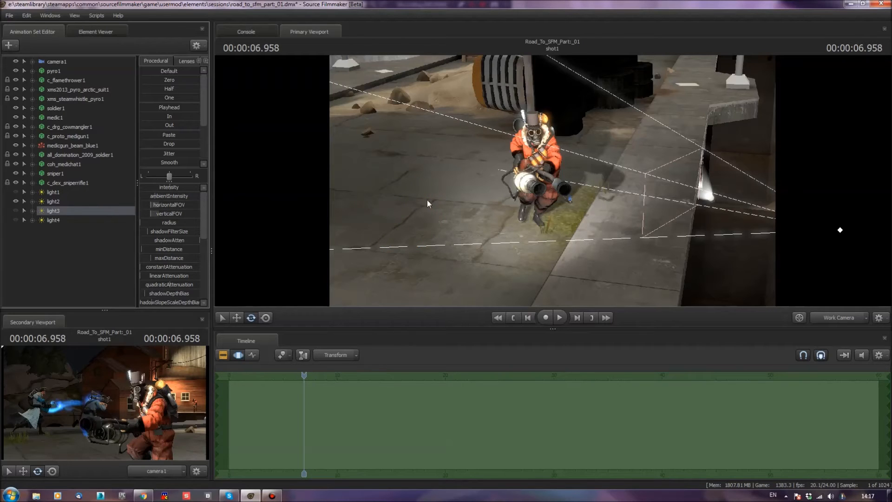
{"action": "left_click_drag", "start_coordinate": [391, 231], "coordinate": [378, 196]}
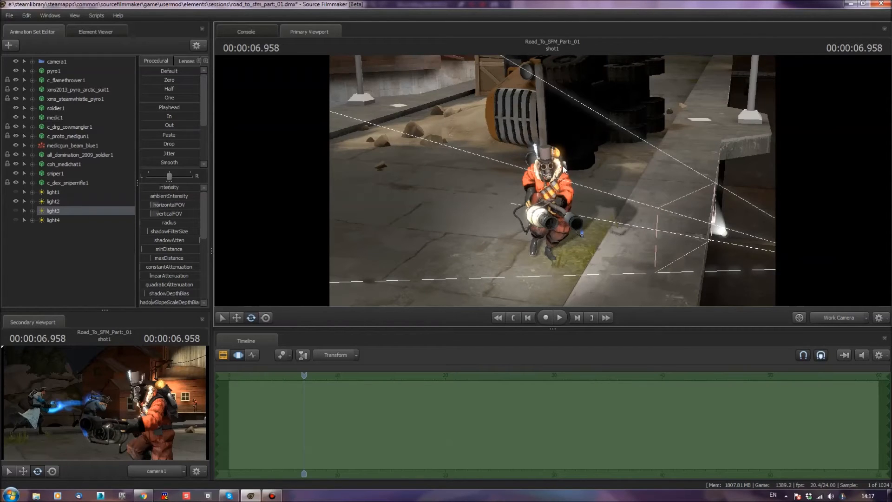
{"action": "left_click", "coordinate": [16, 201]}
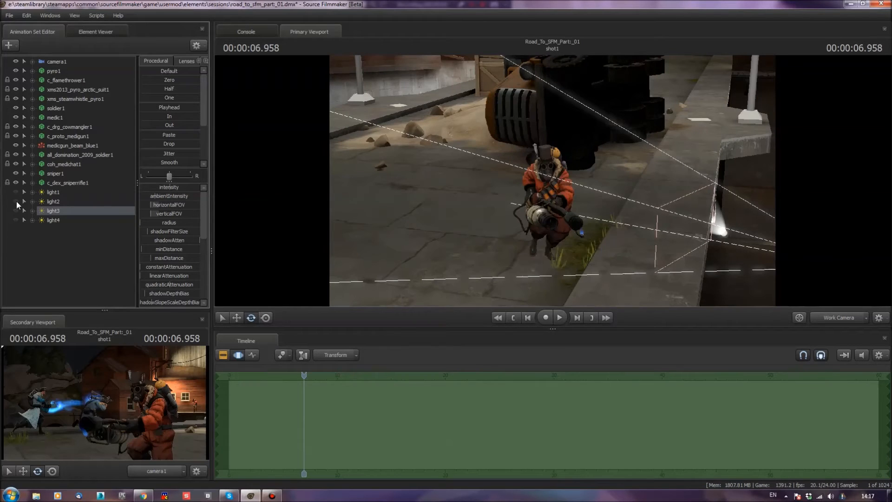
{"action": "left_click", "coordinate": [18, 210]}
- Move light3 along the ledge and across it to a raised spot behind the pyro
{"action": "left_click_drag", "start_coordinate": [381, 212], "coordinate": [262, 241]}
{"action": "key", "text": "d"}
{"action": "key", "text": "w"}
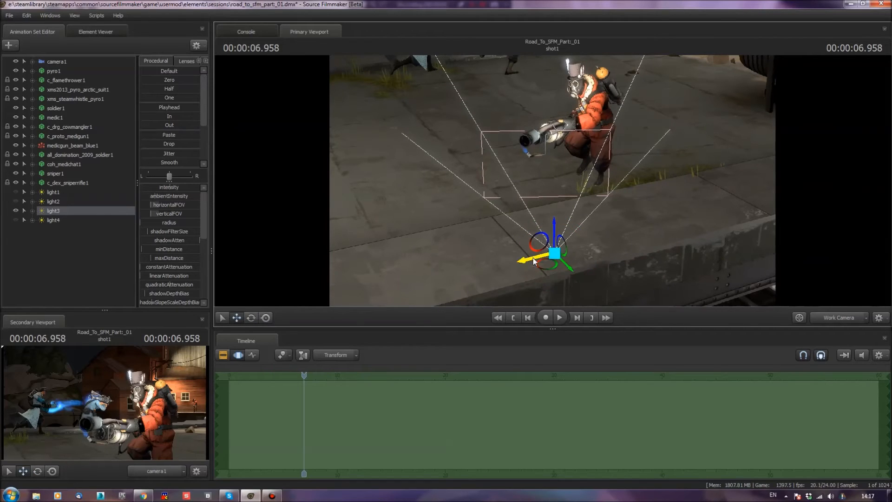
{"action": "left_click_drag", "start_coordinate": [524, 261], "coordinate": [785, 168]}
{"action": "key", "text": "w"}
{"action": "left_click_drag", "start_coordinate": [587, 222], "coordinate": [633, 246]}
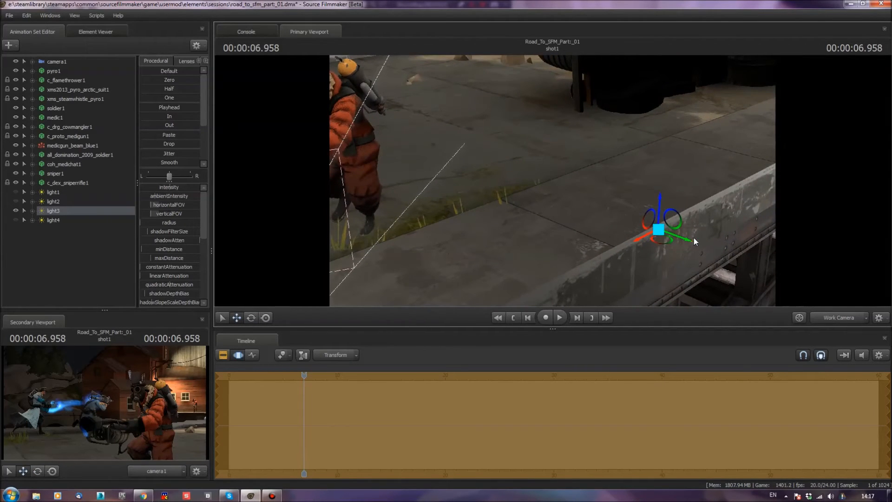
{"action": "left_click_drag", "start_coordinate": [693, 238], "coordinate": [526, 168]}
{"action": "left_click_drag", "start_coordinate": [527, 179], "coordinate": [656, 168]}
{"action": "key", "text": "a"}
{"action": "key", "text": "s"}
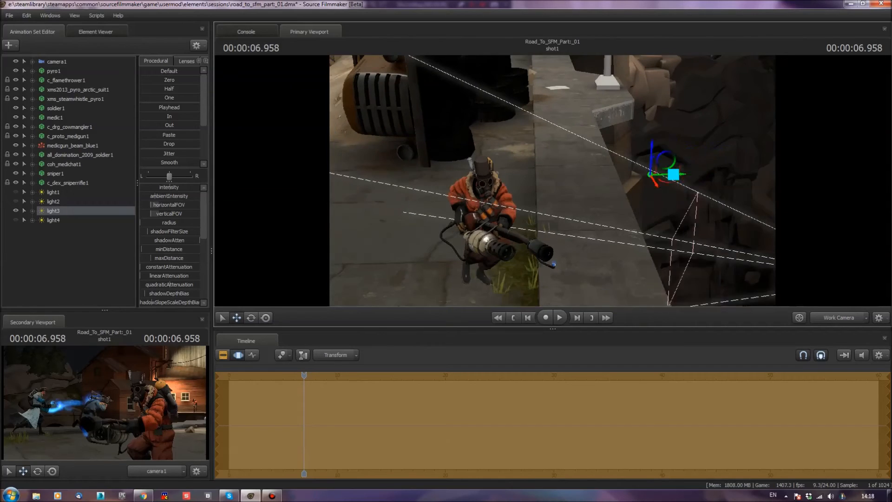
{"action": "left_click_drag", "start_coordinate": [599, 176], "coordinate": [612, 176]}
{"action": "left_click_drag", "start_coordinate": [673, 177], "coordinate": [483, 174]}
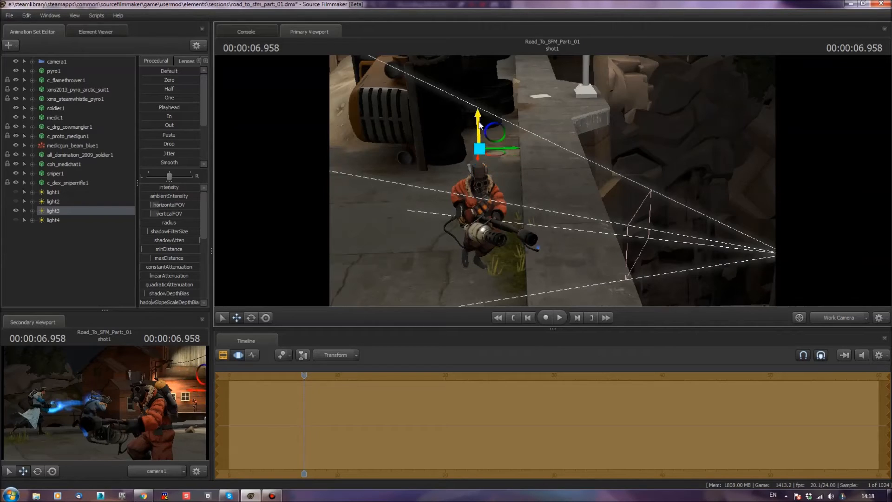
{"action": "key", "text": "e"}
{"action": "key", "text": "w"}
{"action": "left_click_drag", "start_coordinate": [478, 129], "coordinate": [470, 95]}
{"action": "key", "text": "ctrl+z"}
- Rotate light3 so it shines at the pyro from behind
{"action": "key", "text": "e"}
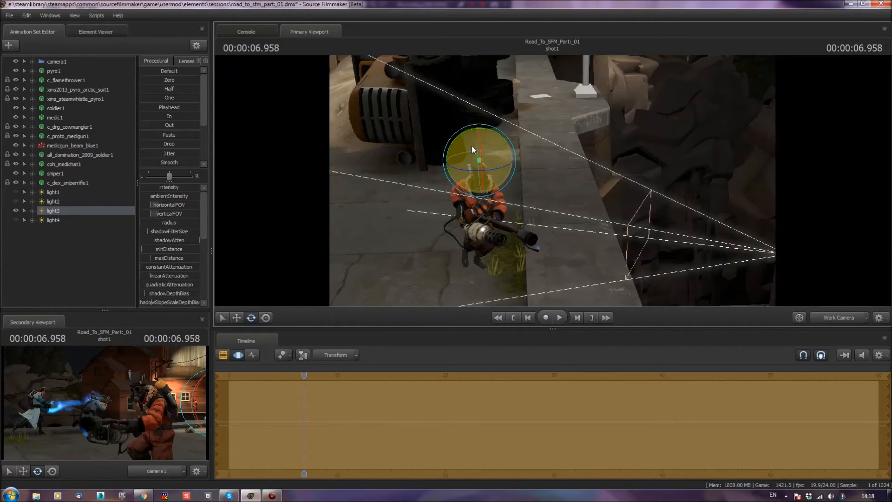
{"action": "left_click_drag", "start_coordinate": [477, 143], "coordinate": [470, 122]}
{"action": "key", "text": "a"}
{"action": "left_click_drag", "start_coordinate": [417, 196], "coordinate": [510, 128]}
{"action": "key", "text": "w"}
{"action": "key", "text": "s"}
{"action": "left_click_drag", "start_coordinate": [520, 161], "coordinate": [309, 249]}
{"action": "key", "text": "w"}
{"action": "key", "text": "e"}
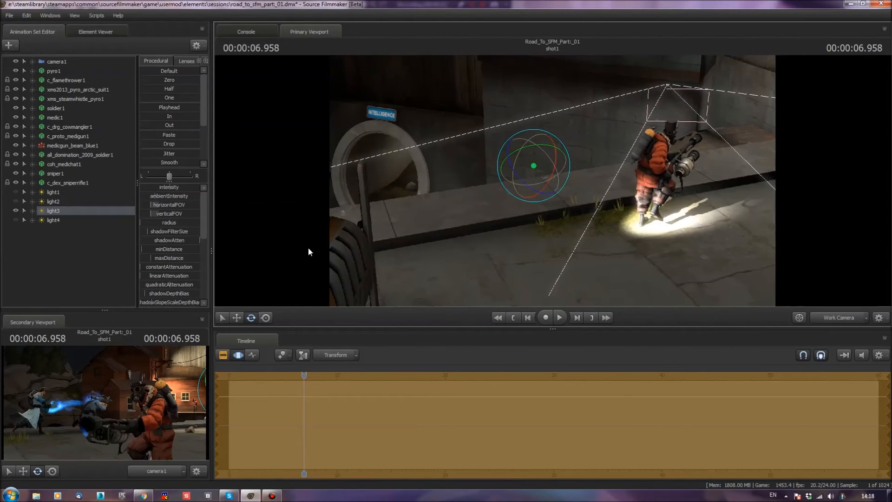
- Widen light3's horizontalFOV and refine its rotation to light the pyro's back and the ground around it
{"action": "mouse_move", "coordinate": [162, 204]}
{"action": "left_mouse_down"}
{"action": "mouse_move", "coordinate": [188, 204]}
{"action": "mouse_move", "coordinate": [176, 204]}
{"action": "left_mouse_up"}
{"action": "mouse_move", "coordinate": [522, 152]}
{"action": "left_mouse_down"}
{"action": "mouse_move", "coordinate": [518, 142]}
{"action": "mouse_move", "coordinate": [505, 148]}
{"action": "mouse_move", "coordinate": [521, 150]}
{"action": "left_mouse_up"}
{"action": "left_click_drag", "start_coordinate": [519, 146], "coordinate": [519, 149]}
{"action": "left_click_drag", "start_coordinate": [378, 270], "coordinate": [402, 265]}
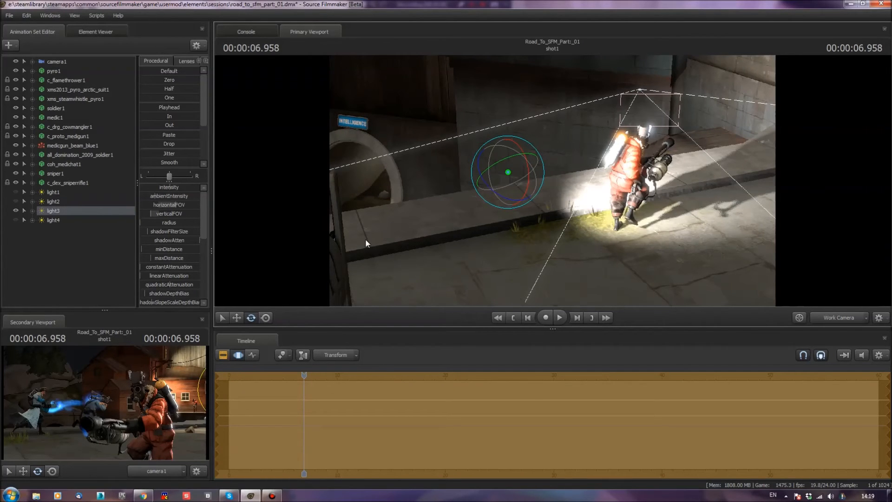
- Hide light3 and move light4 onto the open ground beside the pyro, opposite the ledge
{"action": "left_click", "coordinate": [16, 210]}
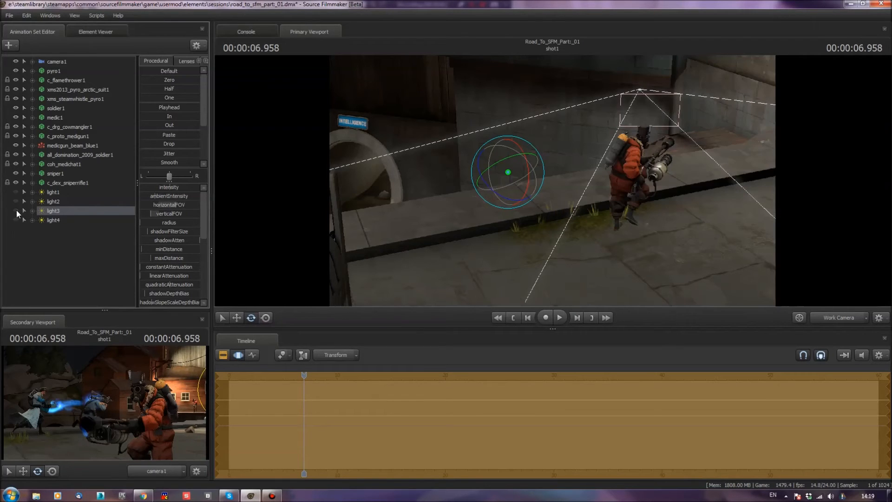
{"action": "left_click", "coordinate": [49, 220]}
{"action": "left_click_drag", "start_coordinate": [374, 220], "coordinate": [375, 194]}
{"action": "key", "text": "d"}
{"action": "mouse_move", "coordinate": [553, 180]}
{"action": "left_mouse_down"}
{"action": "mouse_move", "coordinate": [523, 185]}
{"action": "mouse_move", "coordinate": [553, 181]}
{"action": "left_mouse_up"}
{"action": "key", "text": "w"}
{"action": "key", "text": "w"}
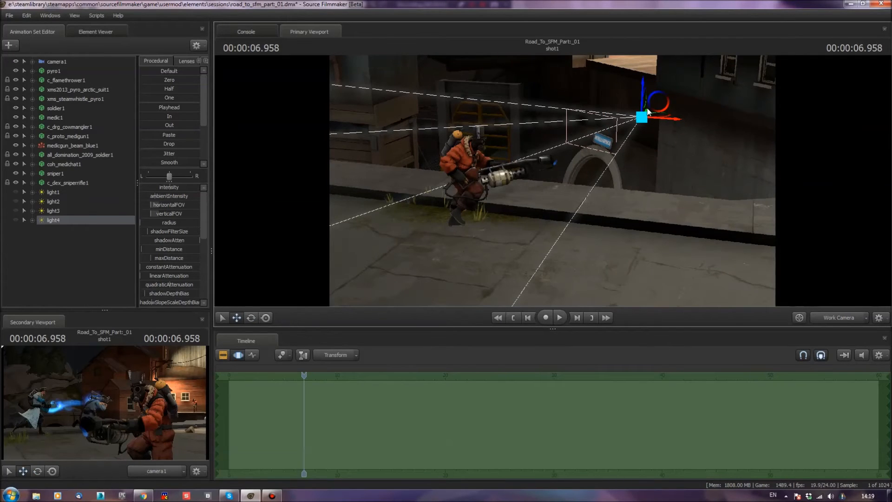
{"action": "left_click_drag", "start_coordinate": [645, 116], "coordinate": [476, 297]}
{"action": "left_click_drag", "start_coordinate": [572, 228], "coordinate": [539, 277]}
{"action": "left_click_drag", "start_coordinate": [561, 214], "coordinate": [512, 172]}
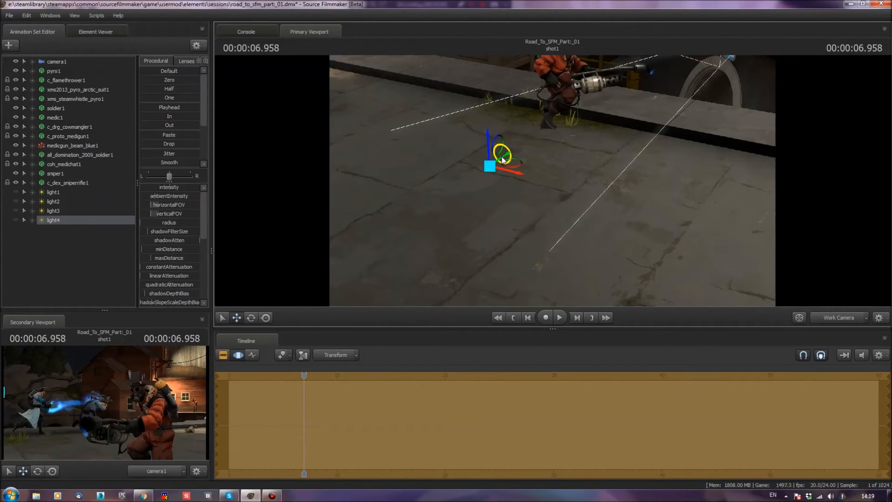
{"action": "left_click_drag", "start_coordinate": [501, 162], "coordinate": [494, 167]}
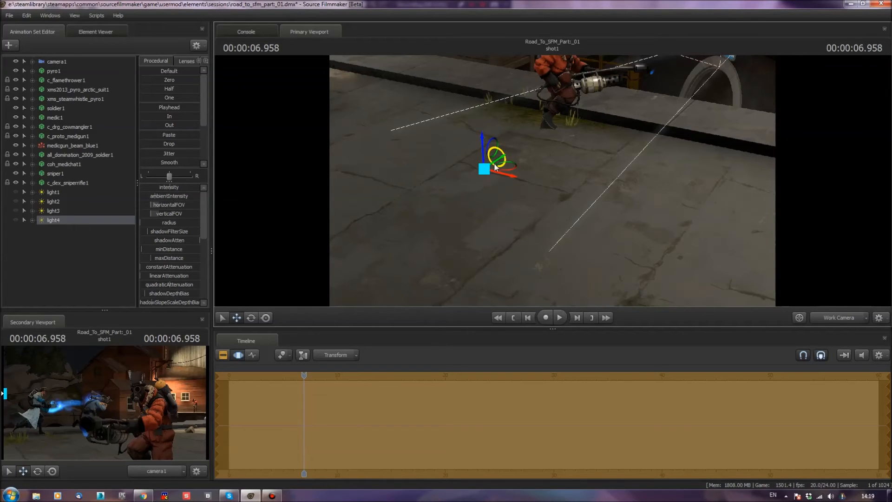
- Make light4 visible and rotate it to aim at the pyro's side
{"action": "key", "text": "e"}
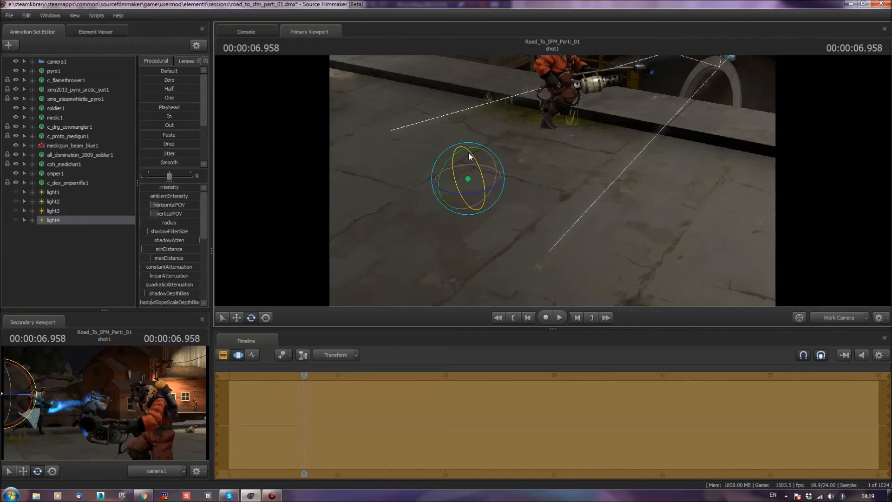
{"action": "left_click_drag", "start_coordinate": [467, 151], "coordinate": [469, 191]}
{"action": "left_click_drag", "start_coordinate": [373, 177], "coordinate": [462, 182]}
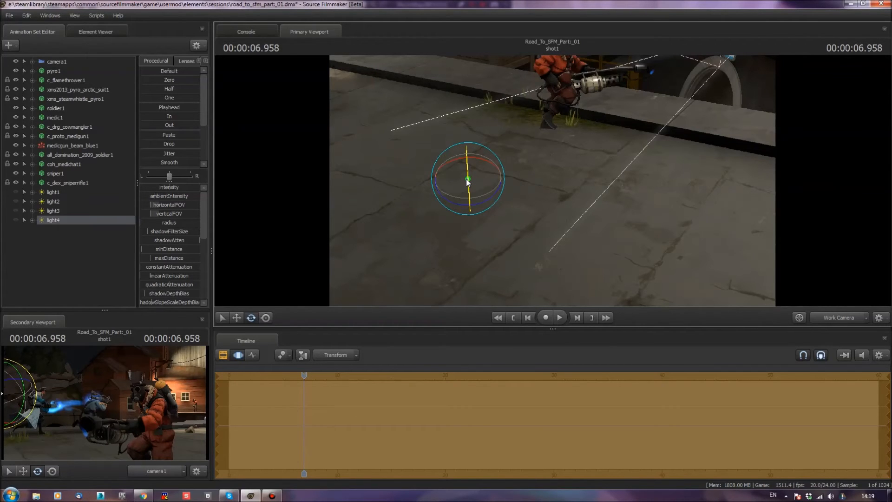
{"action": "left_click_drag", "start_coordinate": [359, 212], "coordinate": [426, 214]}
{"action": "key", "text": "a"}
{"action": "mouse_move", "coordinate": [493, 183]}
{"action": "left_mouse_down"}
{"action": "mouse_move", "coordinate": [448, 201]}
{"action": "mouse_move", "coordinate": [481, 129]}
{"action": "mouse_move", "coordinate": [557, 118]}
{"action": "mouse_move", "coordinate": [518, 193]}
{"action": "mouse_move", "coordinate": [484, 182]}
{"action": "mouse_move", "coordinate": [486, 194]}
{"action": "mouse_move", "coordinate": [479, 191]}
{"action": "left_mouse_up"}
{"action": "left_click", "coordinate": [15, 219]}
{"action": "left_click_drag", "start_coordinate": [495, 182], "coordinate": [486, 152]}
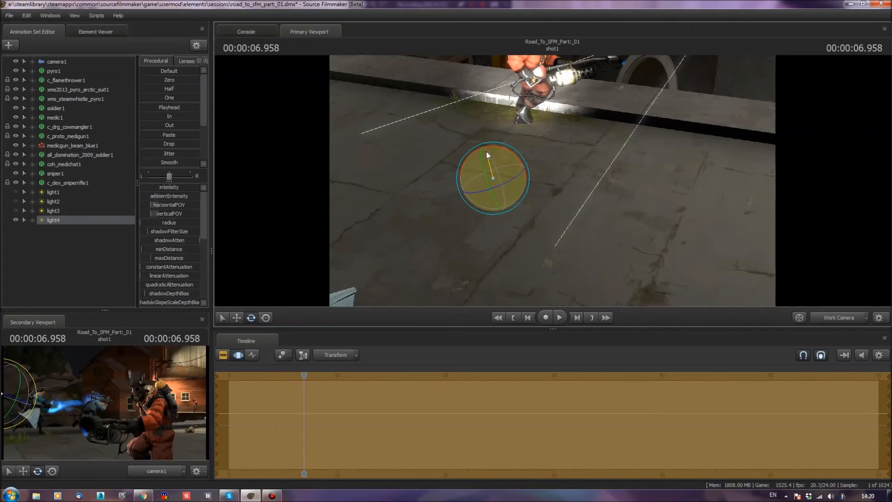
{"action": "mouse_move", "coordinate": [513, 197]}
{"action": "left_mouse_down"}
{"action": "mouse_move", "coordinate": [535, 172]}
{"action": "mouse_move", "coordinate": [513, 197]}
{"action": "left_mouse_up"}
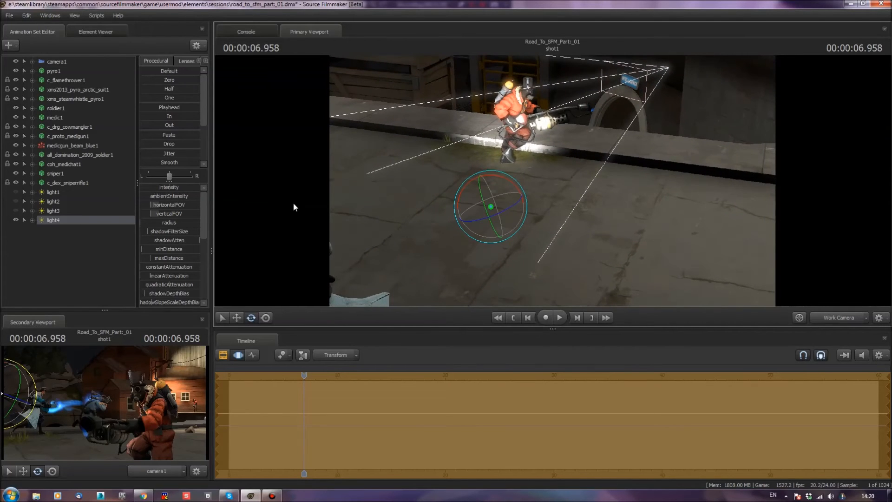
- Widen light4's horizontalFOV and fine-tune its rotation on the pyro
{"action": "left_click_drag", "start_coordinate": [155, 208], "coordinate": [163, 205]}
{"action": "left_click_drag", "start_coordinate": [418, 228], "coordinate": [416, 209]}
{"action": "left_click_drag", "start_coordinate": [484, 222], "coordinate": [500, 232]}
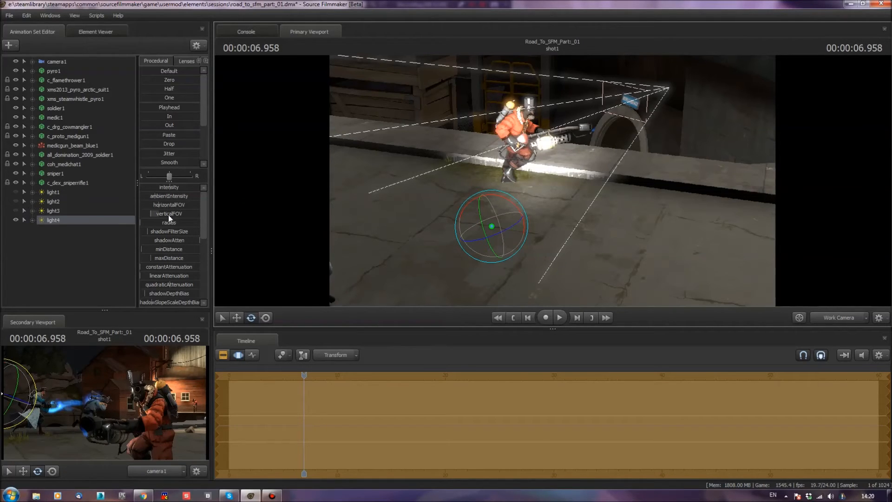
- Make light1, light2 and light3 visible again alongside light4
{"action": "left_click", "coordinate": [15, 192]}
{"action": "left_click", "coordinate": [15, 201]}
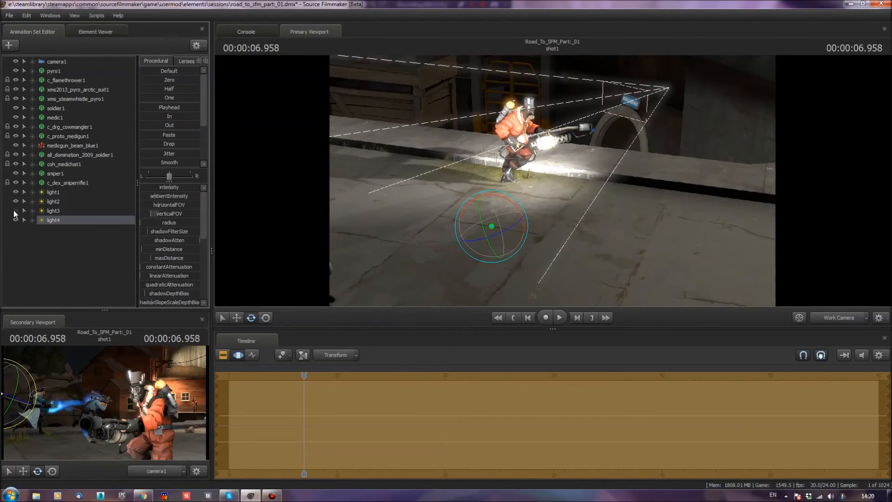
{"action": "left_click", "coordinate": [16, 211]}
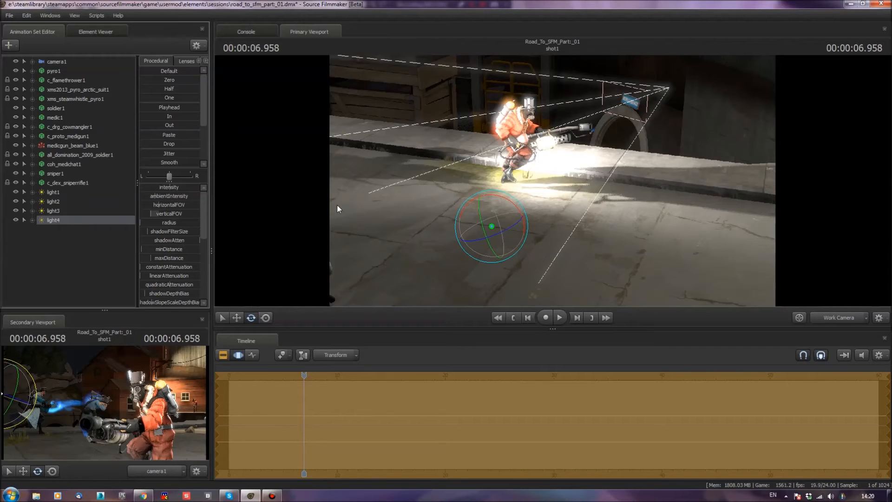
- Clear the selection and examine the fully lit pyro from the front, playing a short stretch of the animation
{"action": "left_click_drag", "start_coordinate": [385, 183], "coordinate": [193, 162]}
{"action": "key", "text": "d"}
{"action": "key", "text": "w"}
{"action": "key", "text": "d"}
{"action": "key", "text": "d"}
{"action": "key", "text": "d"}
{"action": "left_click_drag", "start_coordinate": [552, 181], "coordinate": [531, 142]}
{"action": "key", "text": "w"}
{"action": "key", "text": "s"}
{"action": "left_click", "coordinate": [82, 261]}
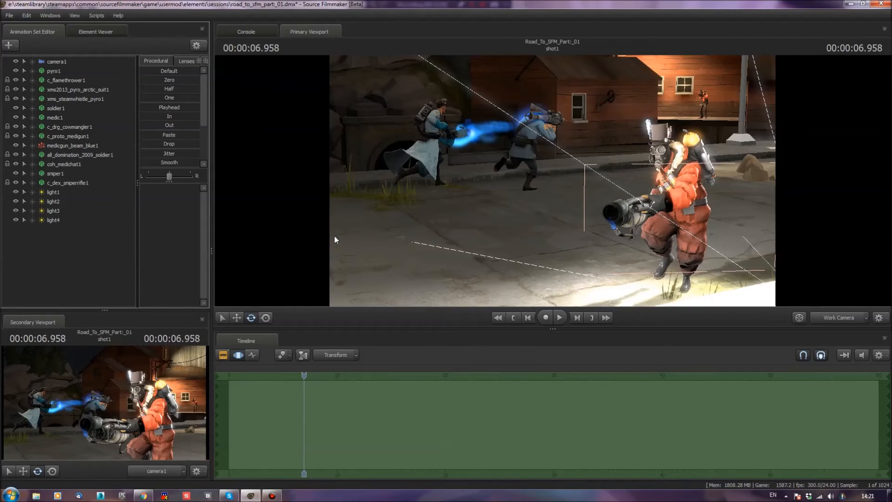
{"action": "key", "text": "space"}
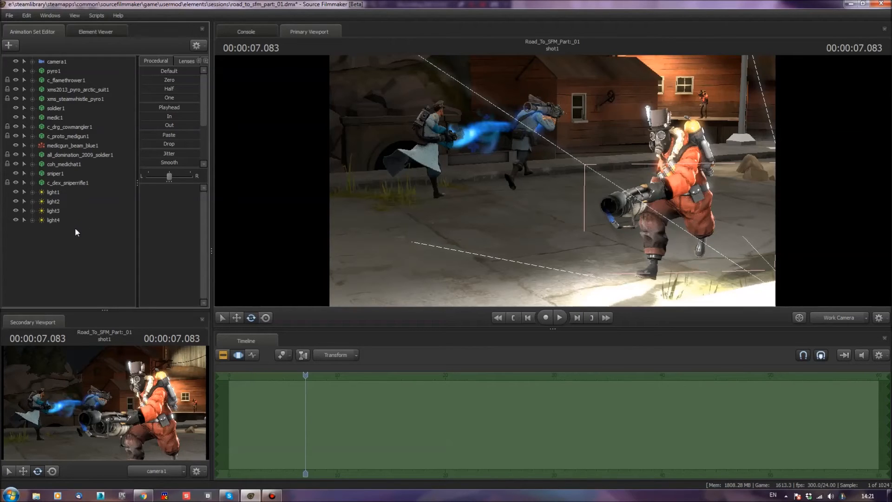
- Adjust camera1's fieldOfView slightly and rotate the camera to frame the pyro in a tilted shot
{"action": "left_click", "coordinate": [53, 64]}
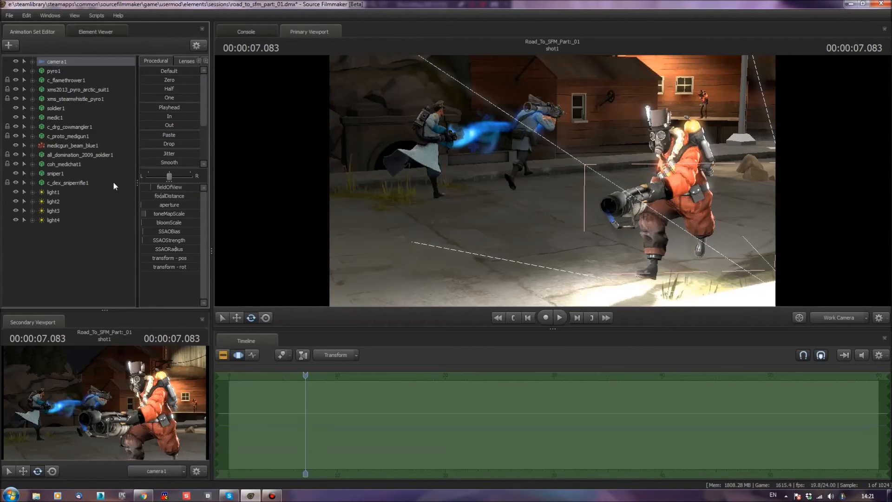
{"action": "mouse_move", "coordinate": [149, 189]}
{"action": "left_mouse_down"}
{"action": "mouse_move", "coordinate": [163, 189]}
{"action": "mouse_move", "coordinate": [152, 188]}
{"action": "left_mouse_up"}
{"action": "left_click_drag", "start_coordinate": [390, 270], "coordinate": [552, 303]}
{"action": "left_click_drag", "start_coordinate": [592, 184], "coordinate": [573, 174]}
{"action": "key", "text": "a"}
{"action": "key", "text": "d"}
{"action": "key", "text": "w"}
{"action": "key", "text": "d"}
{"action": "key", "text": "s"}
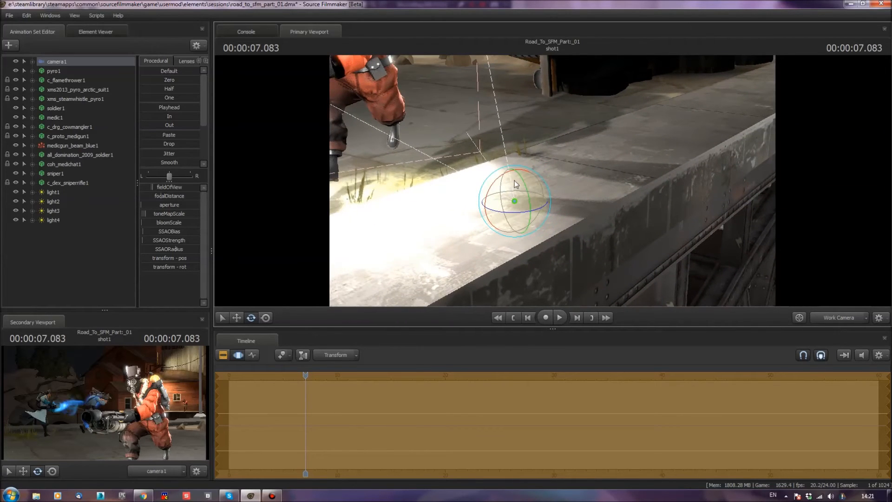
{"action": "left_click_drag", "start_coordinate": [495, 188], "coordinate": [489, 193]}
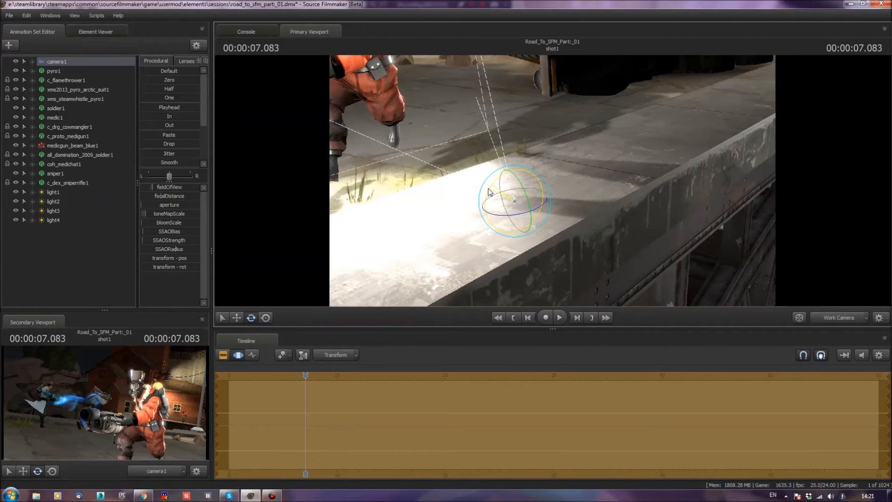
- Set camera1's focalDistance to about 172 to focus on the pyro and raise its aperture slightly
{"action": "left_click_drag", "start_coordinate": [392, 271], "coordinate": [559, 190]}
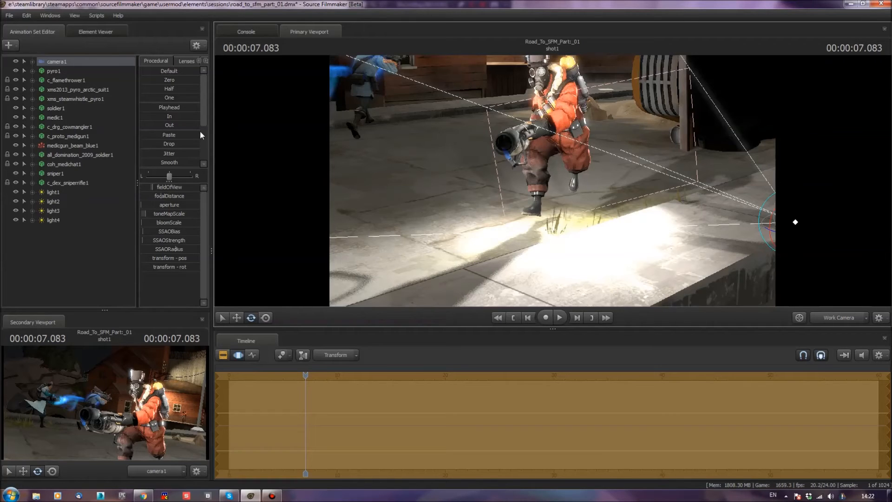
{"action": "left_click_drag", "start_coordinate": [165, 196], "coordinate": [191, 196]}
{"action": "left_click_drag", "start_coordinate": [193, 196], "coordinate": [190, 196]}
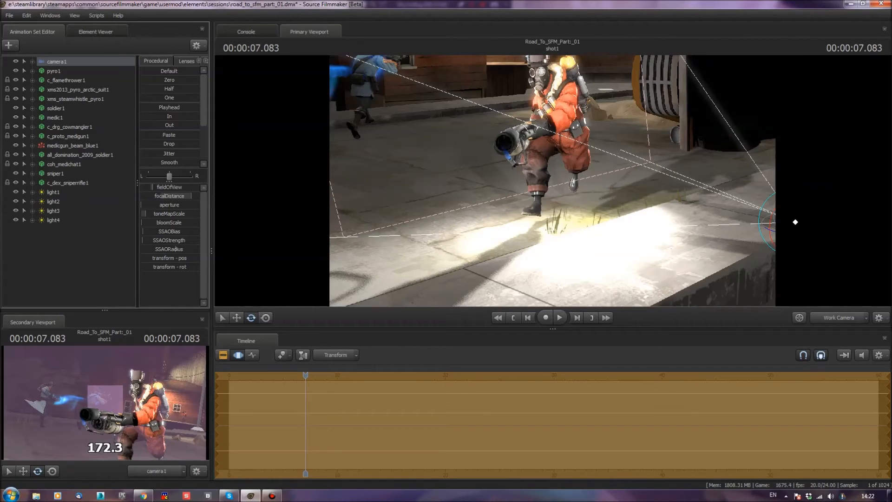
{"action": "left_click_drag", "start_coordinate": [190, 196], "coordinate": [194, 194]}
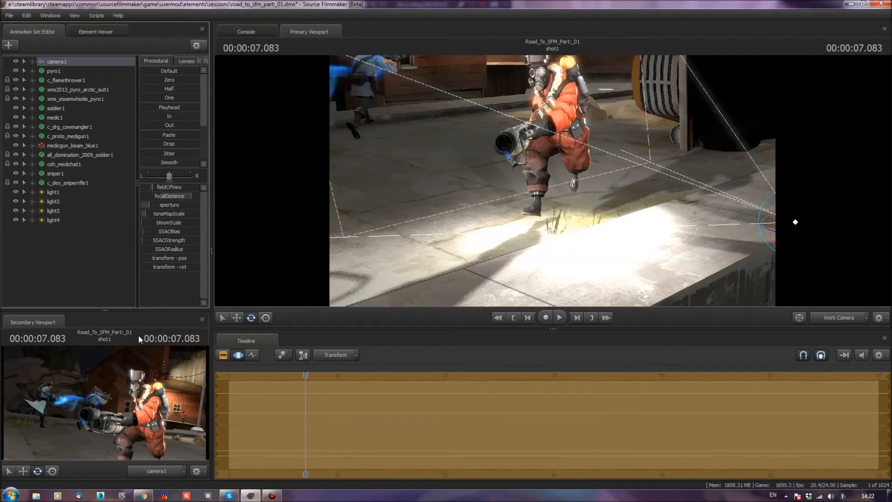
{"action": "left_click_drag", "start_coordinate": [492, 195], "coordinate": [429, 139]}
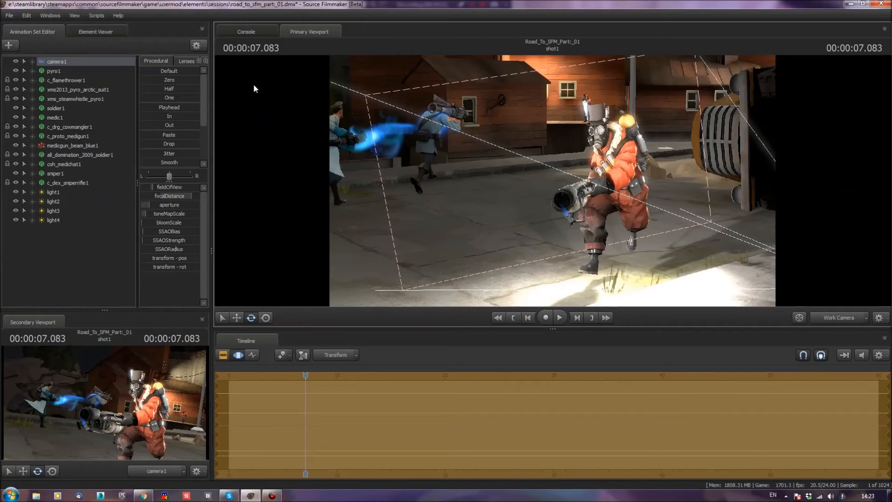
- Start a poster export, saving the modified session and declining to add the file to Perforce
{"action": "left_click", "coordinate": [10, 17]}
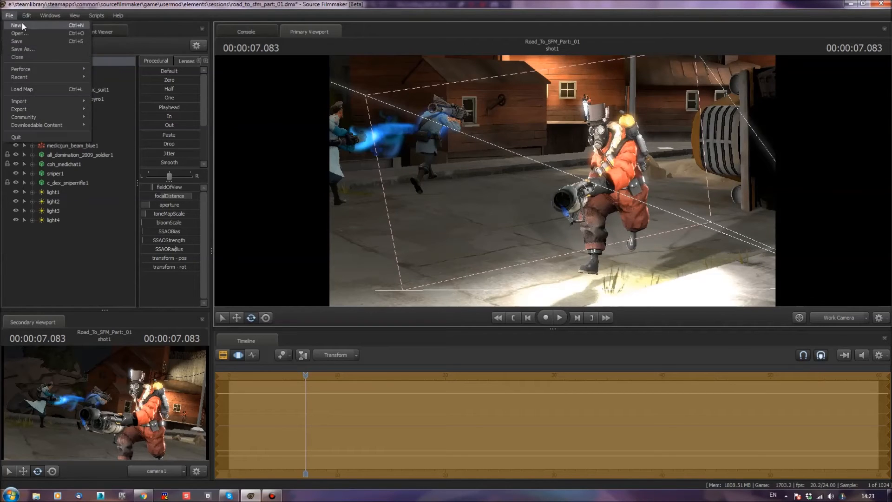
{"action": "mouse_move", "coordinate": [44, 108]}
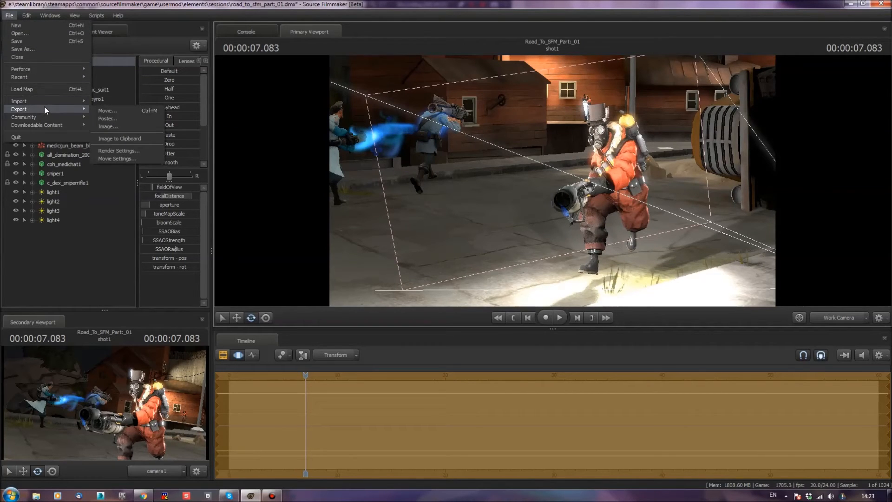
{"action": "left_click", "coordinate": [109, 117]}
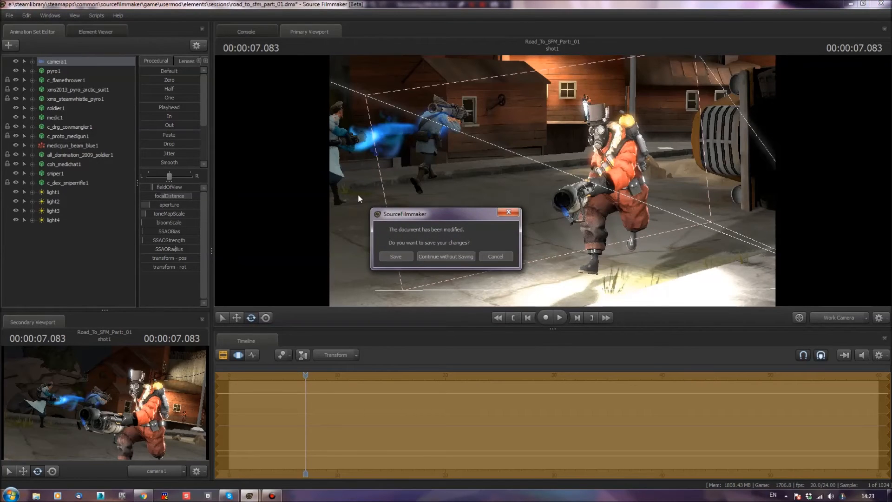
{"action": "left_click", "coordinate": [405, 254]}
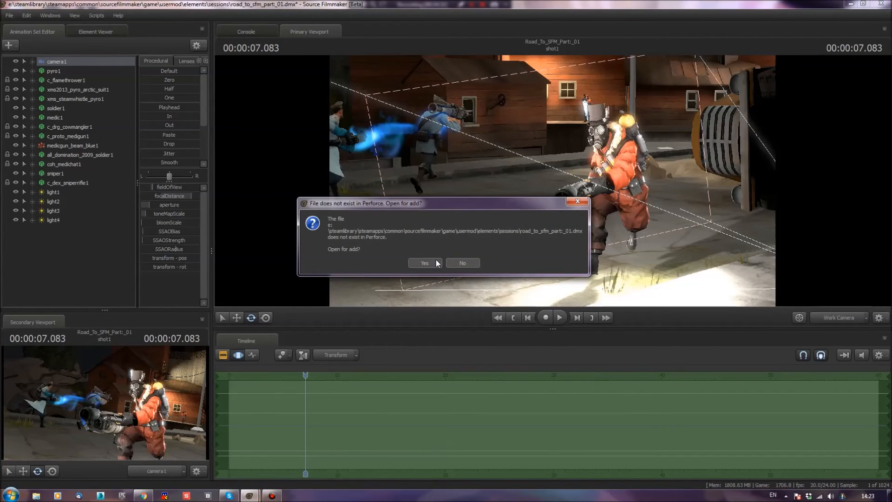
{"action": "left_click", "coordinate": [461, 263]}
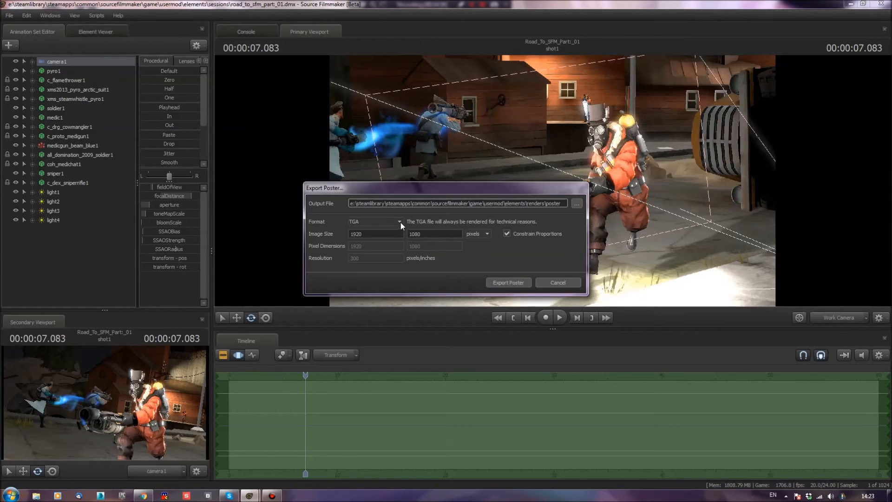
- Export the poster in PNG format at 1920 x 1080 pixels to the renders folder
{"action": "left_click", "coordinate": [399, 222]}
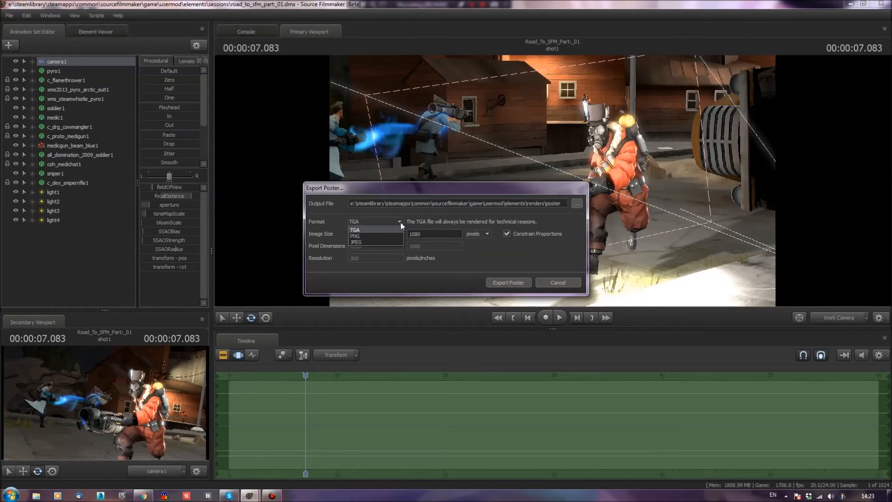
{"action": "left_click", "coordinate": [362, 235]}
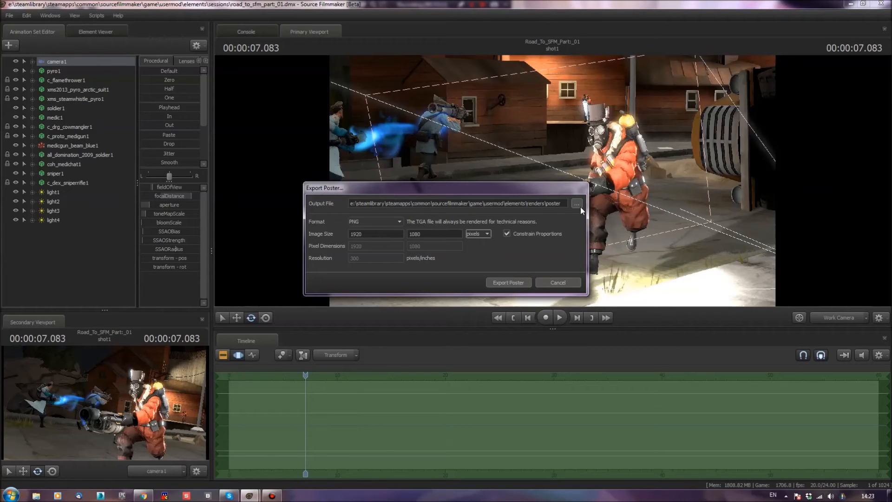
{"action": "left_click", "coordinate": [518, 279]}
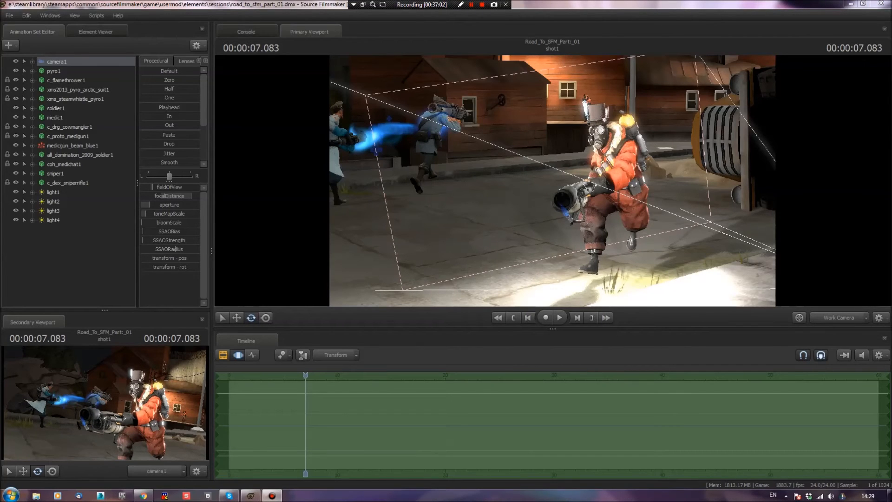
- Save the session under the new name road_to_sfm_part:_01_Pyroposter without adding it to Perforce
{"action": "left_click", "coordinate": [7, 17]}
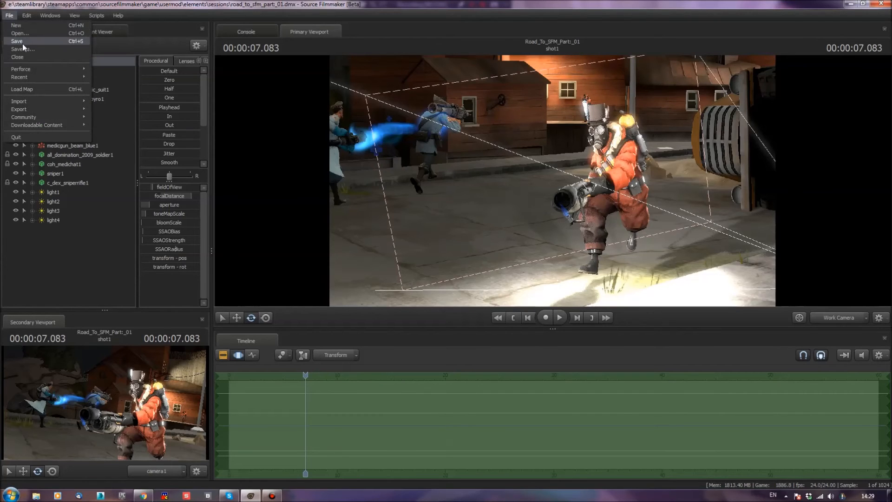
{"action": "left_click", "coordinate": [23, 48]}
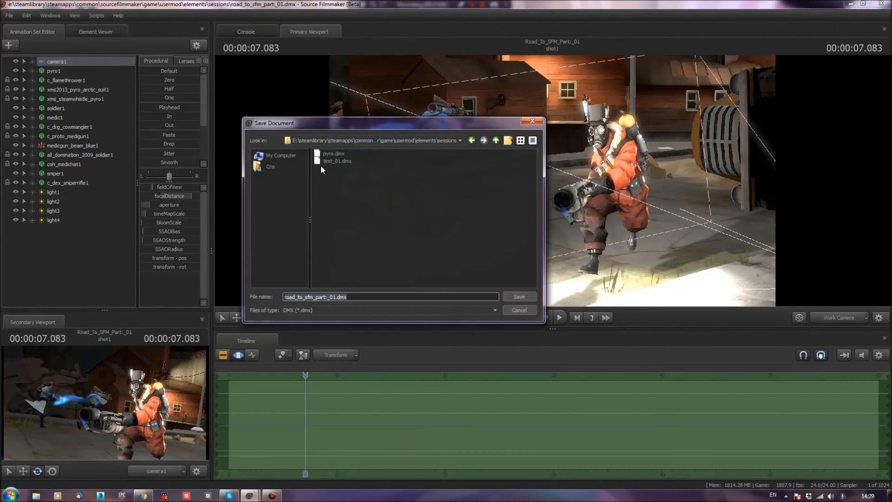
{"action": "left_click", "coordinate": [356, 298]}
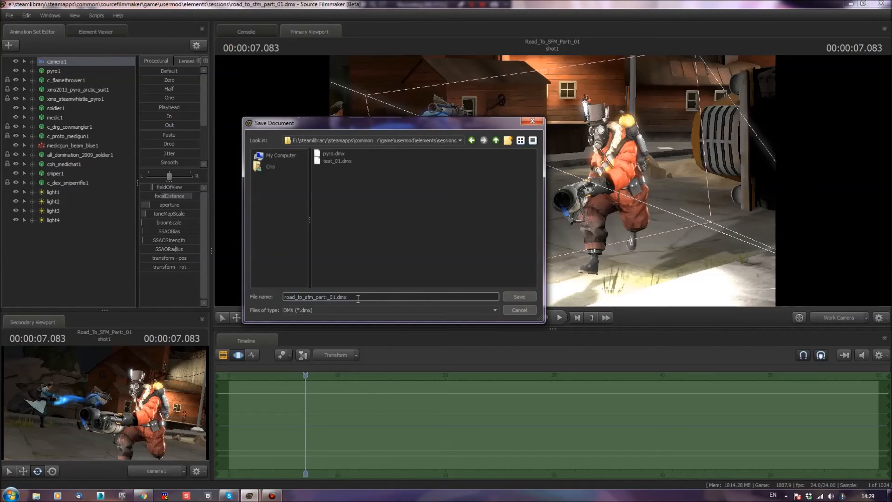
{"action": "type", "text": "("}
{"action": "type", "text": "_pYRO"}
{"action": "key", "text": "BackSpace"}
{"action": "key", "text": "BackSpace"}
{"action": "key", "text": "BackSpace"}
{"action": "key", "text": "BackSpace"}
{"action": "type", "text": "Pyroposter"}
{"action": "left_click", "coordinate": [523, 297]}
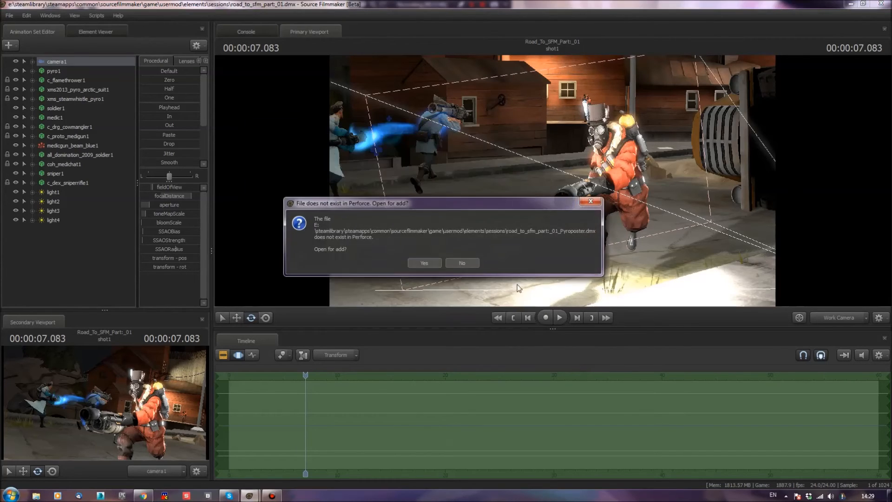
{"action": "left_click", "coordinate": [460, 263]}
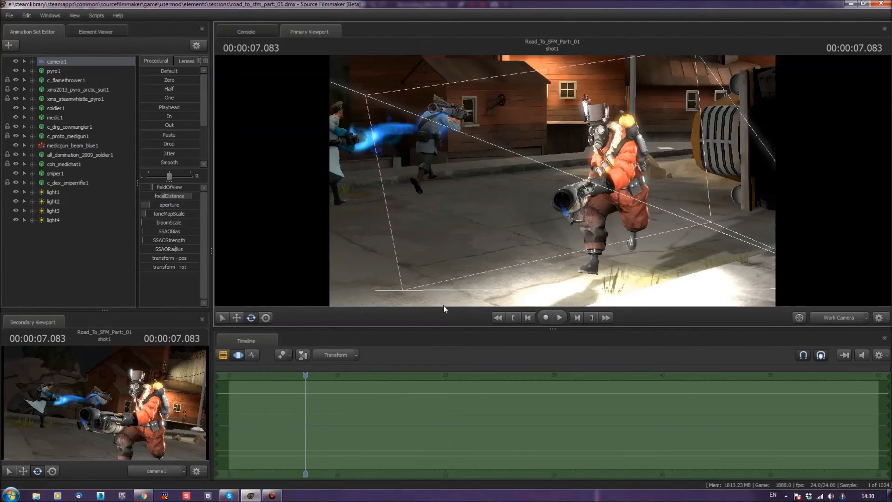
- Save the Pyroposter session once more, again declining to open the file for add in Perforce
{"action": "left_click", "coordinate": [9, 15]}
{"action": "left_click", "coordinate": [25, 40]}
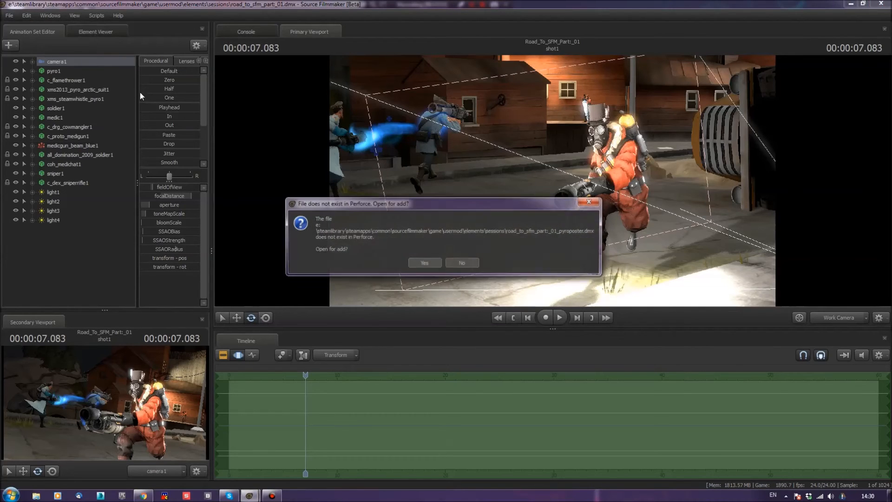
{"action": "left_click", "coordinate": [461, 262]}
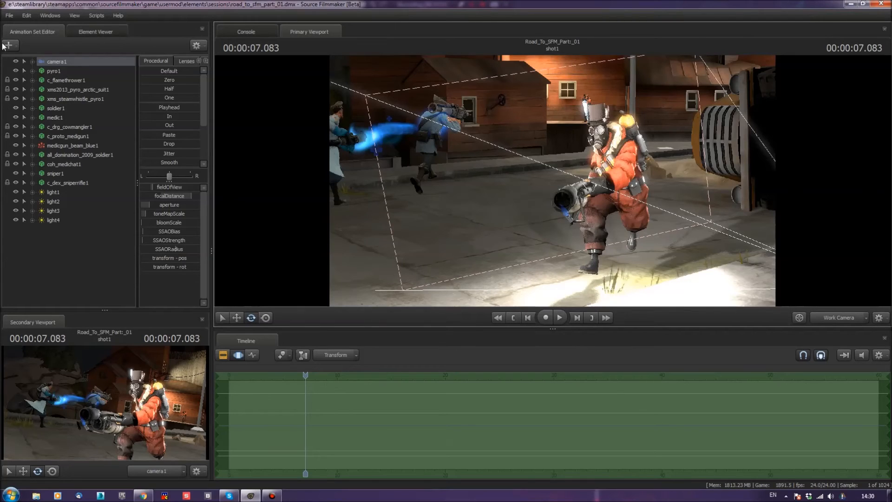
{"action": "left_click", "coordinate": [10, 16]}
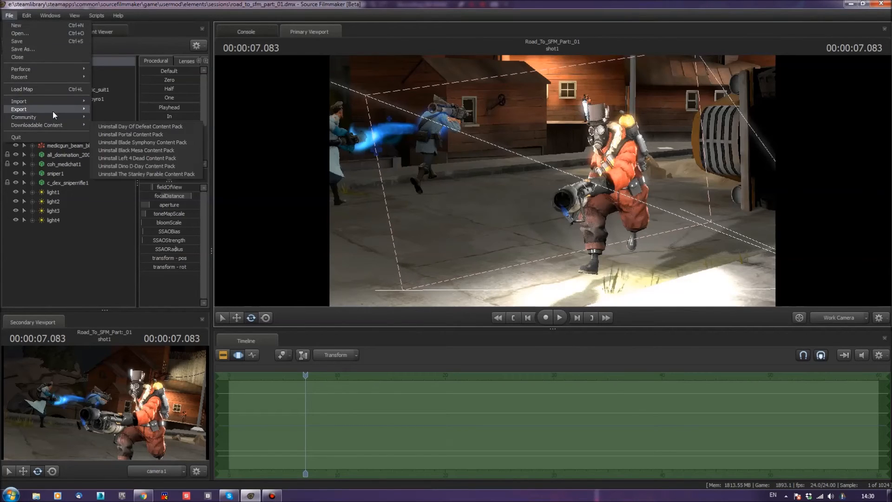
{"action": "mouse_move", "coordinate": [52, 120]}
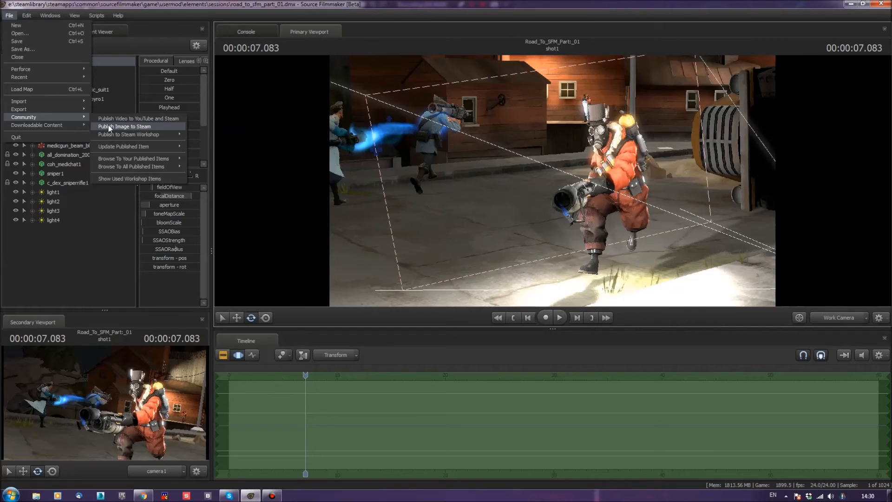
{"action": "left_click", "coordinate": [127, 125]}
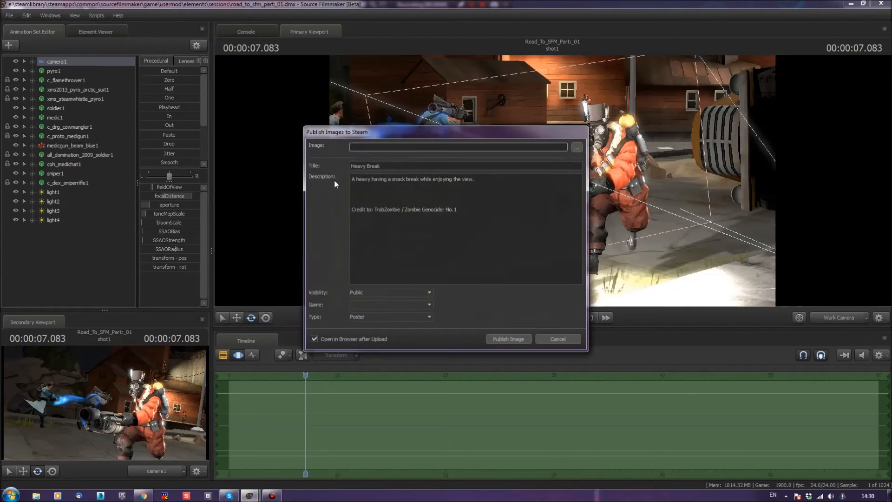
{"action": "left_click_drag", "start_coordinate": [381, 166], "coordinate": [350, 168]}
{"action": "key", "text": "BackSpace"}
{"action": "left_click_drag", "start_coordinate": [461, 212], "coordinate": [457, 211]}
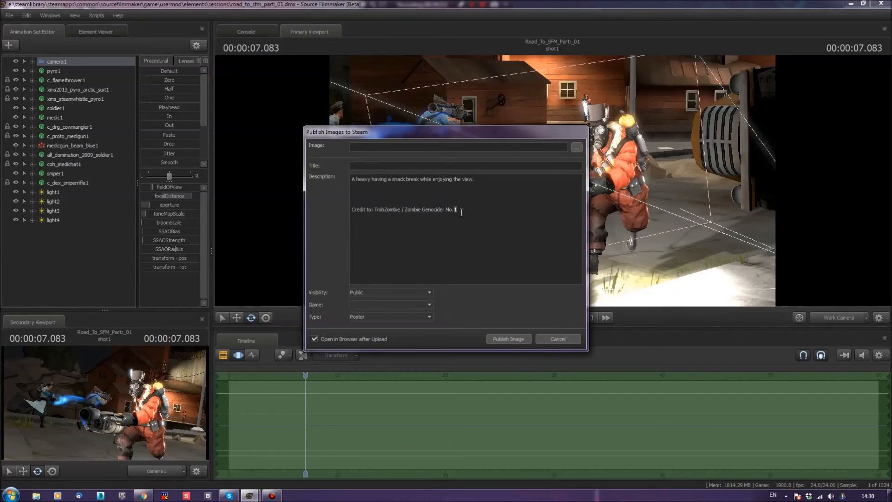
{"action": "left_click", "coordinate": [370, 215]}
{"action": "left_click_drag", "start_coordinate": [353, 214], "coordinate": [476, 209]}
{"action": "left_click", "coordinate": [455, 188]}
{"action": "key", "text": "BackSpace"}
{"action": "key", "text": "BackSpace"}
{"action": "key", "text": "BackSpace"}
{"action": "key", "text": "BackSpace"}
{"action": "key", "text": "BackSpace"}
{"action": "key", "text": "BackSpace"}
{"action": "key", "text": "BackSpace"}
{"action": "key", "text": "BackSpace"}
{"action": "key", "text": "BackSpace"}
{"action": "key", "text": "BackSpace"}
{"action": "key", "text": "BackSpace"}
{"action": "key", "text": "BackSpace"}
{"action": "key", "text": "BackSpace"}
{"action": "key", "text": "BackSpace"}
{"action": "key", "text": "BackSpace"}
{"action": "key", "text": "BackSpace"}
{"action": "key", "text": "BackSpace"}
{"action": "key", "text": "BackSpace"}
{"action": "key", "text": "BackSpace"}
{"action": "key", "text": "BackSpace"}
{"action": "key", "text": "BackSpace"}
{"action": "key", "text": "BackSpace"}
{"action": "key", "text": "BackSpace"}
{"action": "key", "text": "BackSpace"}
{"action": "key", "text": "BackSpace"}
{"action": "key", "text": "BackSpace"}
{"action": "key", "text": "BackSpace"}
{"action": "key", "text": "BackSpace"}
{"action": "key", "text": "BackSpace"}
{"action": "key", "text": "BackSpace"}
{"action": "key", "text": "BackSpace"}
{"action": "key", "text": "BackSpace"}
{"action": "key", "text": "BackSpace"}
{"action": "key", "text": "BackSpace"}
{"action": "key", "text": "BackSpace"}
{"action": "key", "text": "BackSpace"}
{"action": "key", "text": "BackSpace"}
{"action": "key", "text": "BackSpace"}
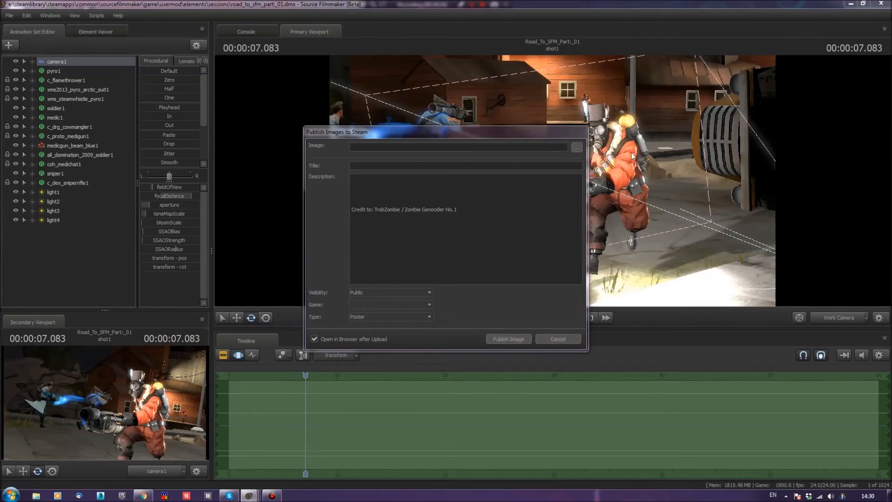
{"action": "left_click_drag", "start_coordinate": [686, 157], "coordinate": [584, 155]}
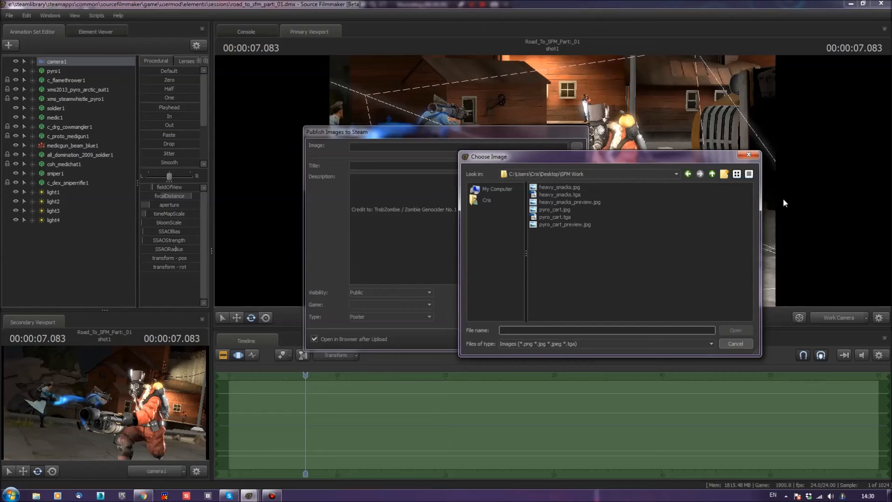
{"action": "left_click", "coordinate": [741, 155]}
{"action": "left_click", "coordinate": [560, 341]}
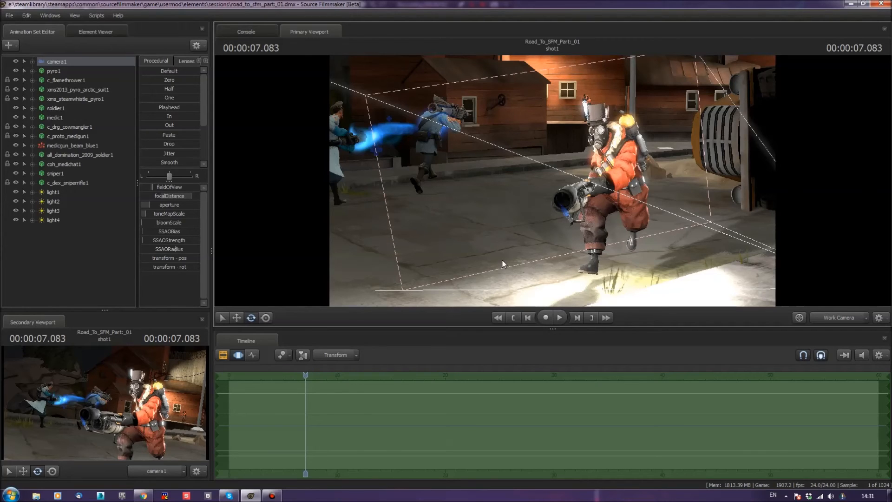
- Launch Adobe Photoshop CS5 (64 Bit) and bring up its Open dialog on the SFM Work folder
{"action": "key", "text": "super"}
{"action": "type", "text": "photo"}
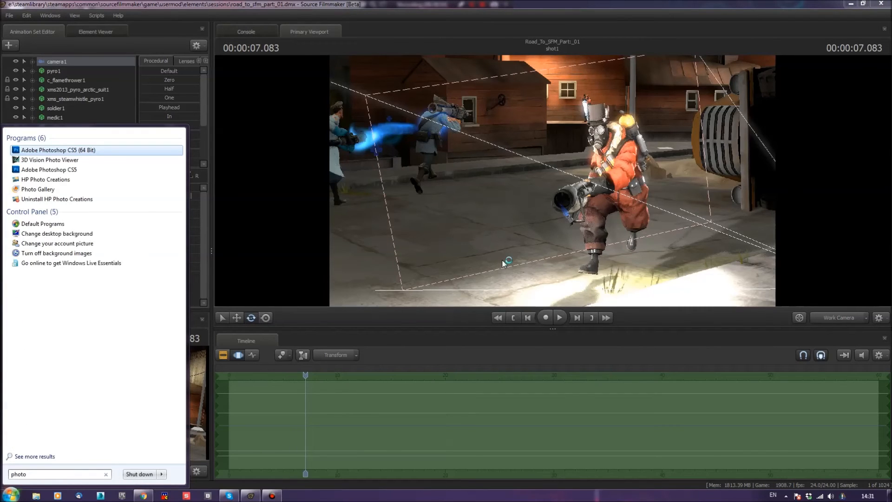
{"action": "key", "text": "Return"}
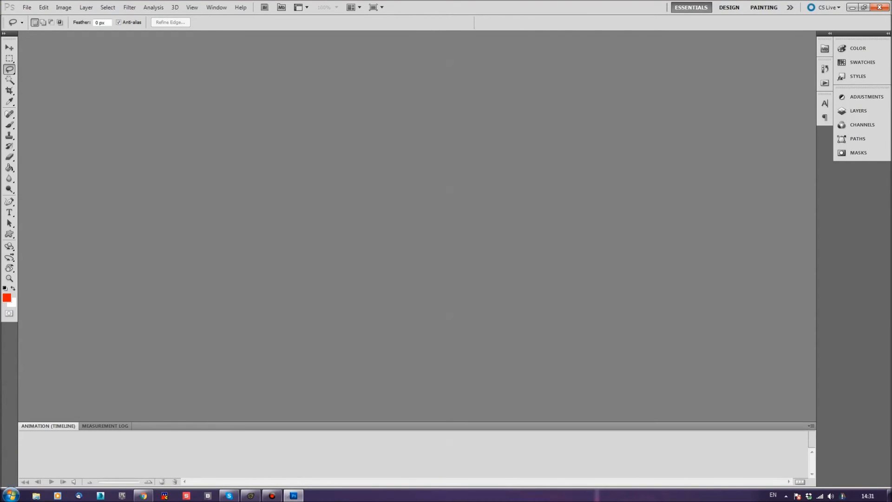
{"action": "key", "text": "ctrl+o"}
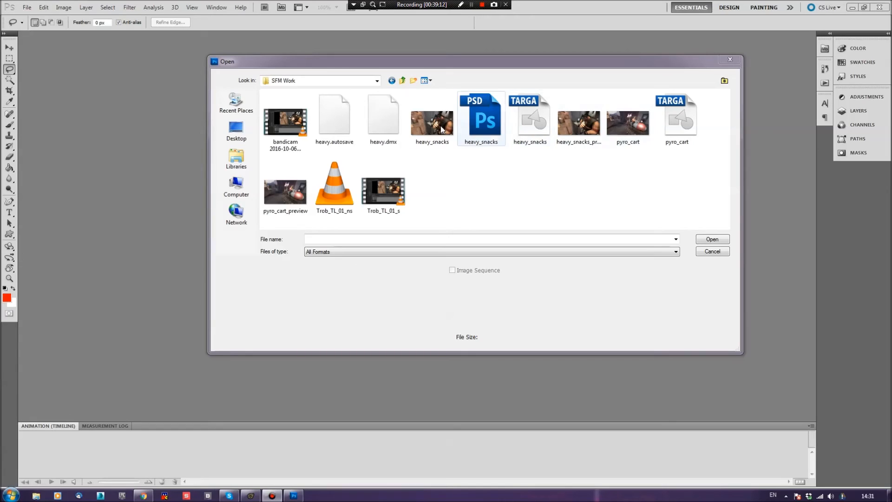
{"action": "left_click", "coordinate": [347, 253]}
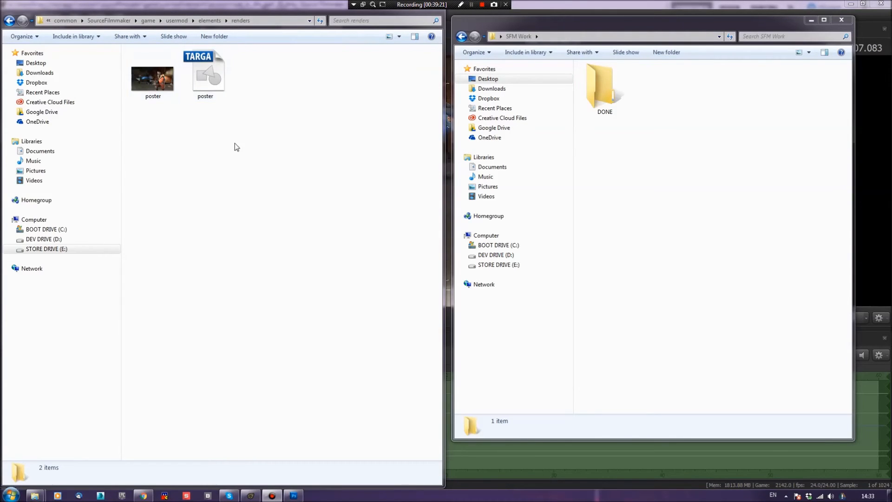
- Copy both poster files from the renders folder into the SFM Work folder in Windows Explorer
{"action": "left_click_drag", "start_coordinate": [246, 151], "coordinate": [157, 51]}
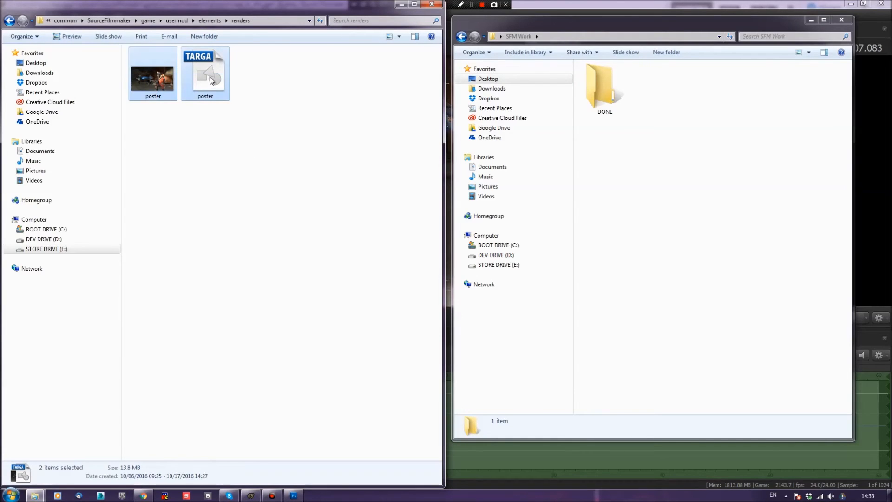
{"action": "left_click_drag", "start_coordinate": [214, 83], "coordinate": [669, 216]}
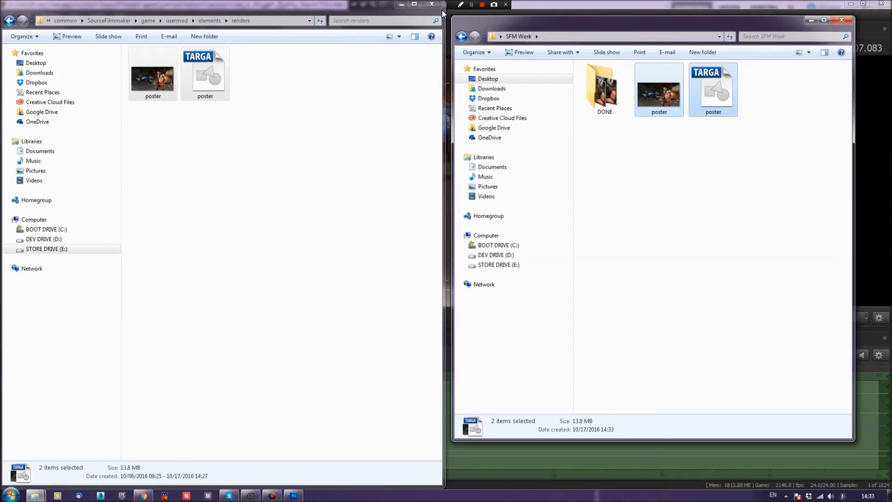
- Switch to Photoshop and open the TARGA version of the poster from the SFM Work folder
{"action": "left_click", "coordinate": [292, 496]}
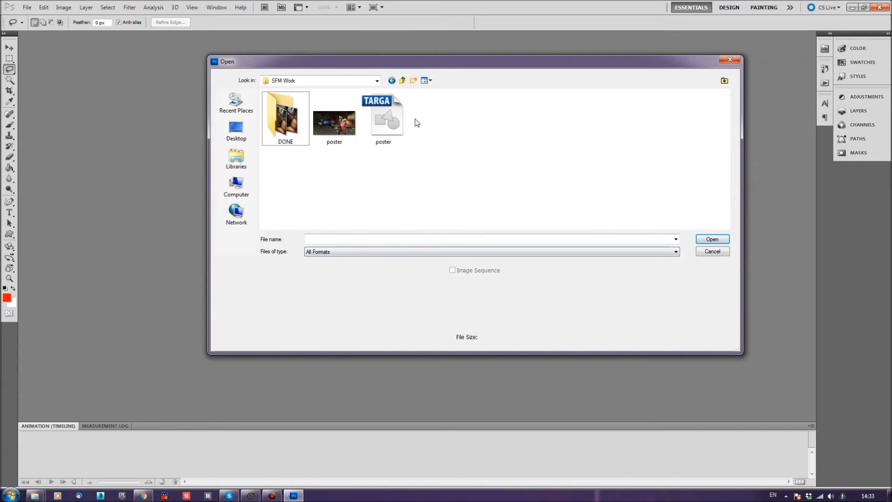
{"action": "left_click_drag", "start_coordinate": [358, 71], "coordinate": [316, 61]}
{"action": "left_click", "coordinate": [341, 111]}
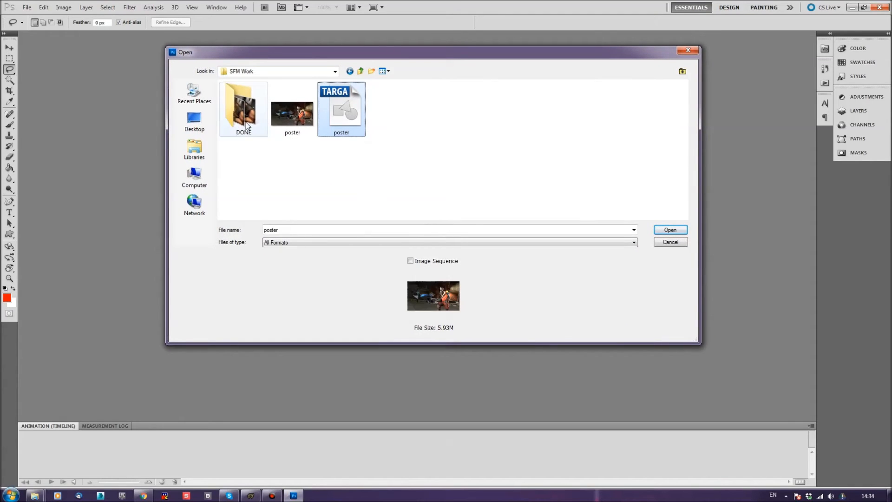
{"action": "left_click", "coordinate": [670, 229]}
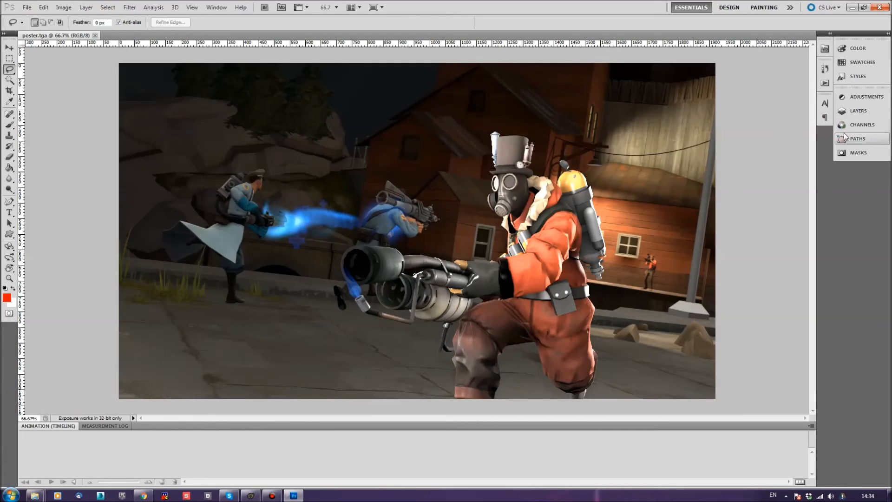
- Duplicate the full Background image onto a new layer above it and discard the extra empty layer
{"action": "left_click", "coordinate": [859, 111]}
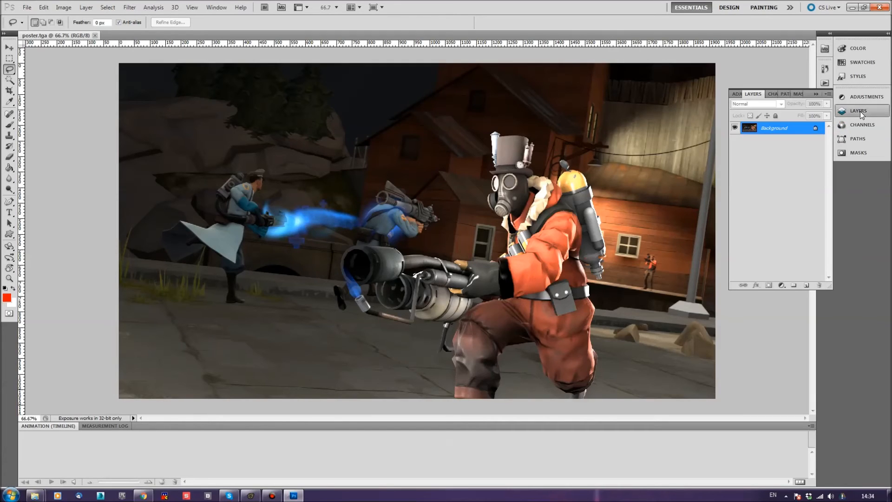
{"action": "left_click", "coordinate": [806, 285]}
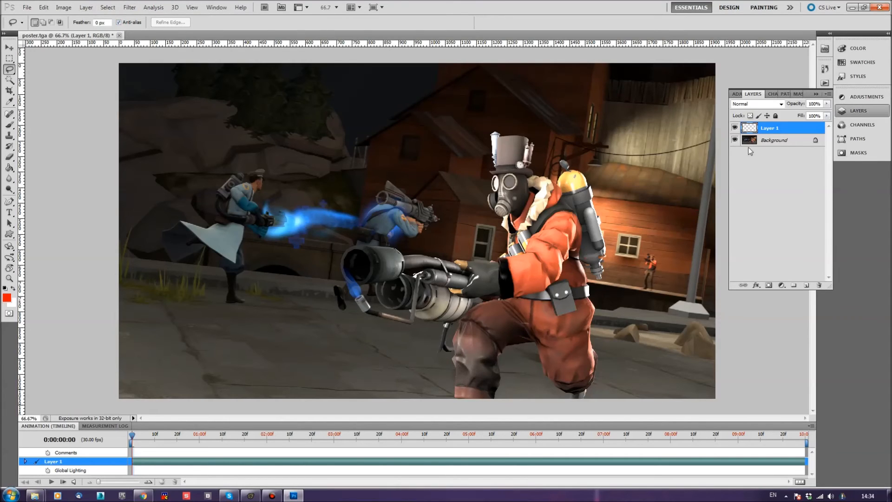
{"action": "left_click", "coordinate": [779, 142]}
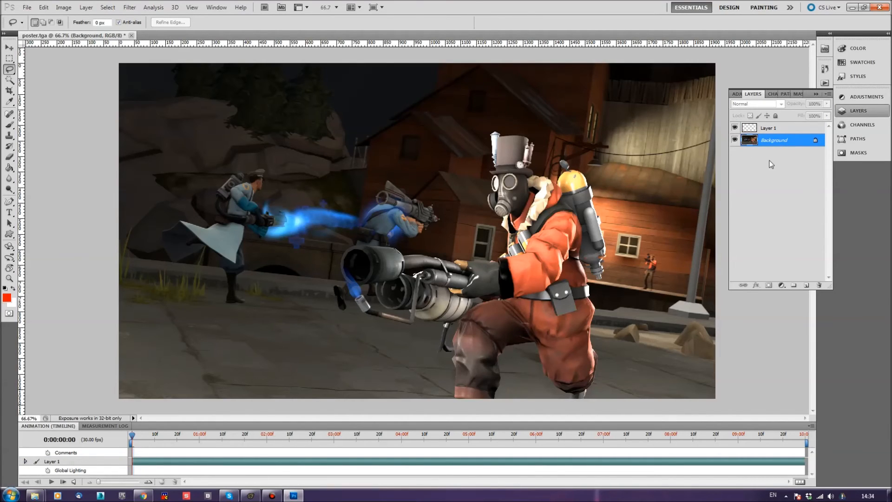
{"action": "key", "text": "ctrl+a"}
{"action": "key", "text": "ctrl+j"}
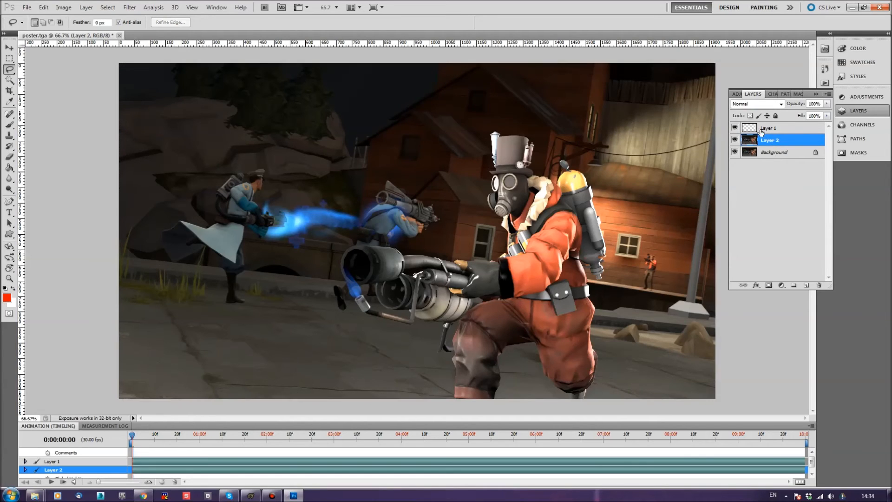
{"action": "left_click", "coordinate": [780, 129]}
{"action": "key", "text": "Delete"}
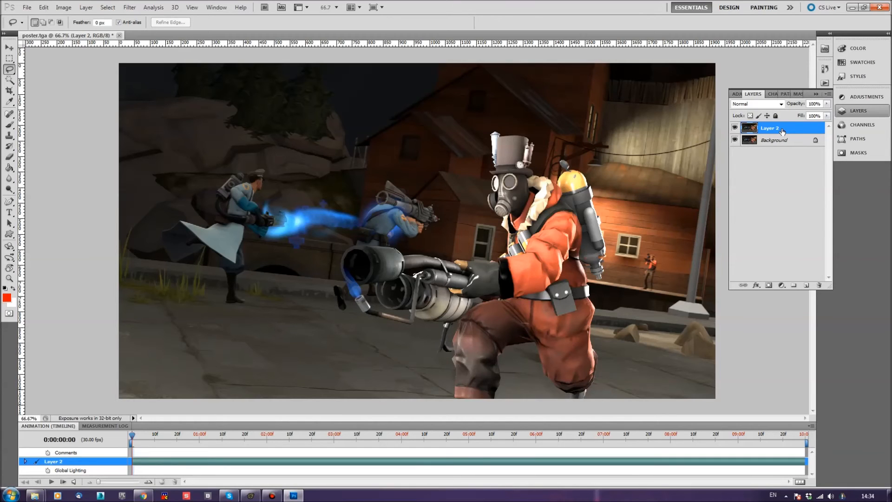
- Try several blending modes on the duplicated image layer and settle on Overlay
{"action": "left_click", "coordinate": [772, 106]}
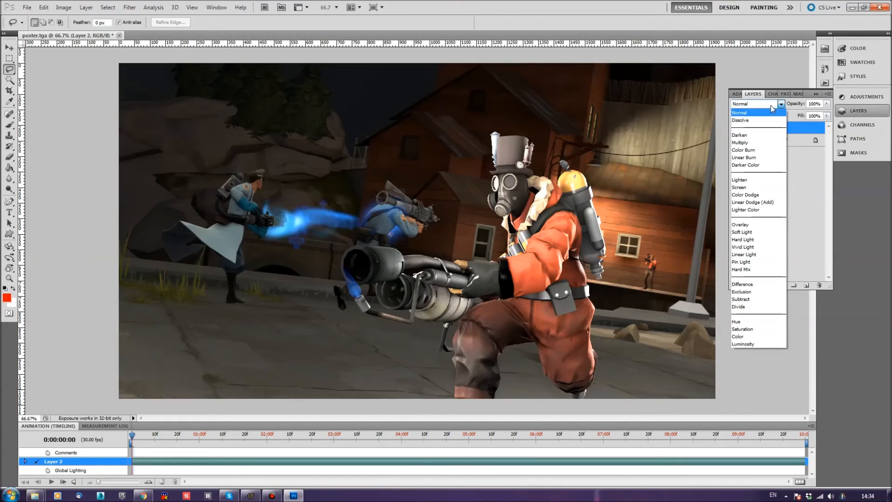
{"action": "left_click", "coordinate": [772, 108]}
{"action": "scroll", "coordinate": [772, 109], "scroll_direction": "down", "scroll_amount": 2}
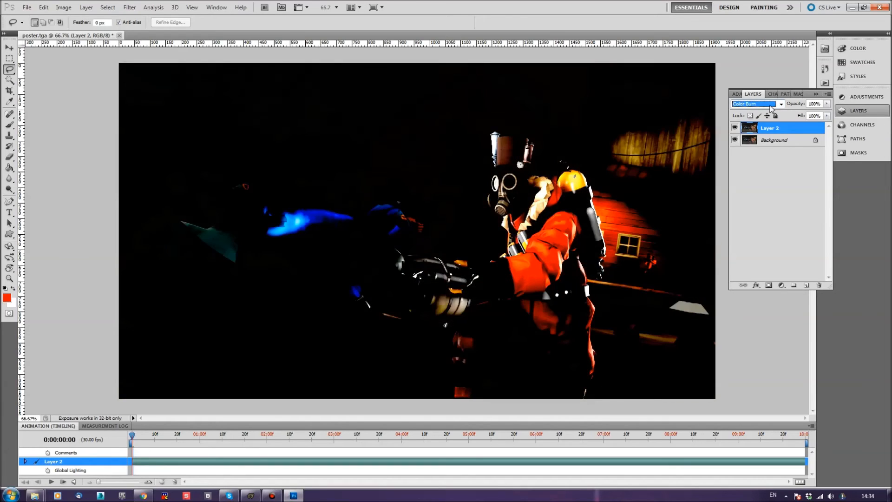
{"action": "scroll", "coordinate": [771, 109], "scroll_direction": "up", "scroll_amount": 1}
{"action": "scroll", "coordinate": [772, 109], "scroll_direction": "down", "scroll_amount": 1}
{"action": "scroll", "coordinate": [771, 108], "scroll_direction": "down", "scroll_amount": 2}
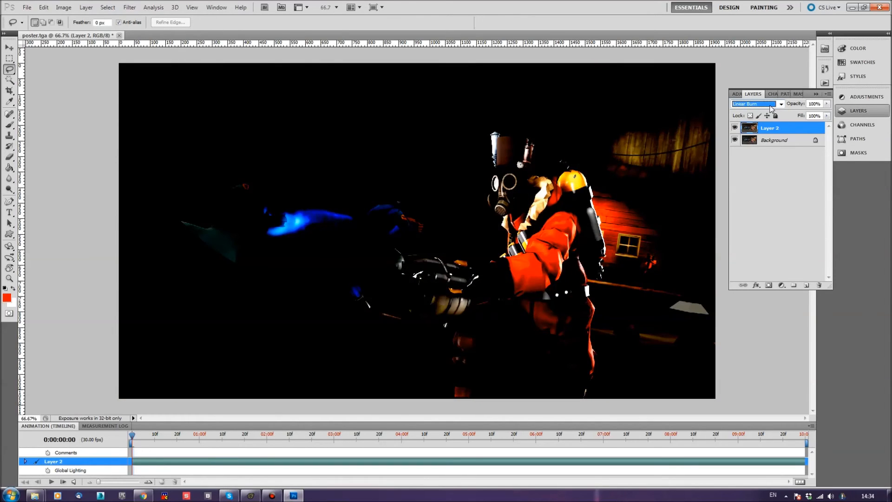
{"action": "scroll", "coordinate": [771, 109], "scroll_direction": "up", "scroll_amount": 1}
{"action": "scroll", "coordinate": [771, 109], "scroll_direction": "down", "scroll_amount": 3}
{"action": "scroll", "coordinate": [771, 109], "scroll_direction": "down", "scroll_amount": 3}
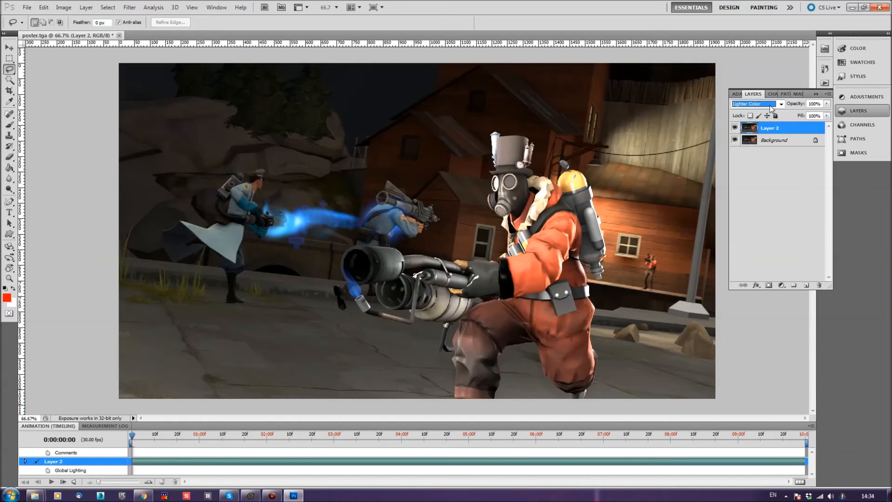
{"action": "scroll", "coordinate": [770, 108], "scroll_direction": "down", "scroll_amount": 1}
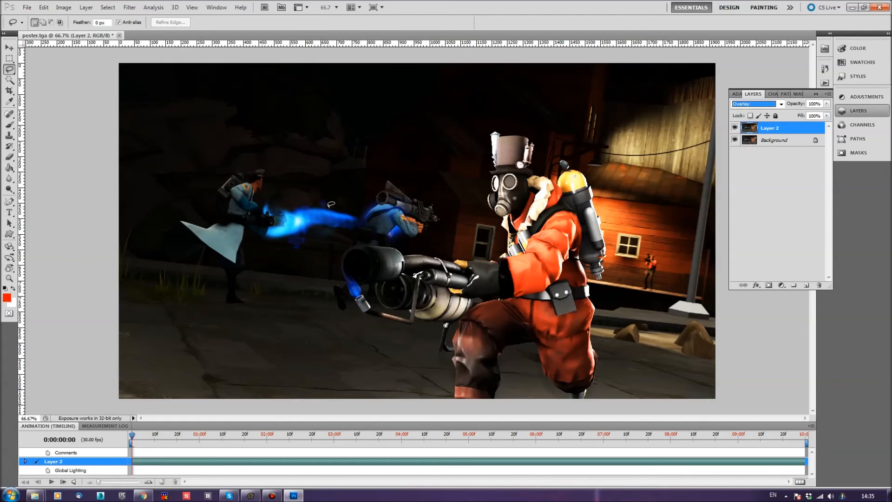
- Paste another copy of the image above the Overlay layer, compare it with the result below, and set its opacity to 85%
{"action": "key", "text": "ctrl+v"}
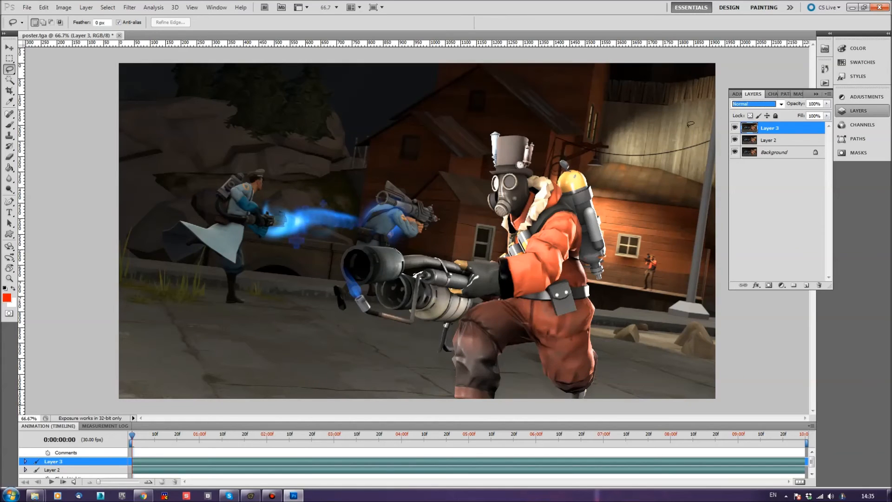
{"action": "left_click", "coordinate": [735, 128]}
{"action": "left_click", "coordinate": [735, 128]}
{"action": "left_click", "coordinate": [735, 128]}
{"action": "left_click", "coordinate": [734, 128]}
{"action": "left_click", "coordinate": [735, 128]}
{"action": "left_click", "coordinate": [827, 103]}
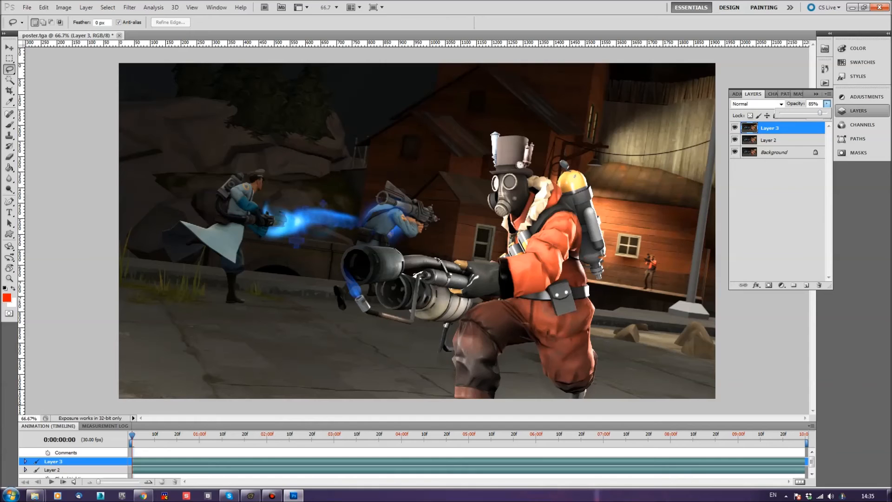
{"action": "left_click", "coordinate": [849, 310]}
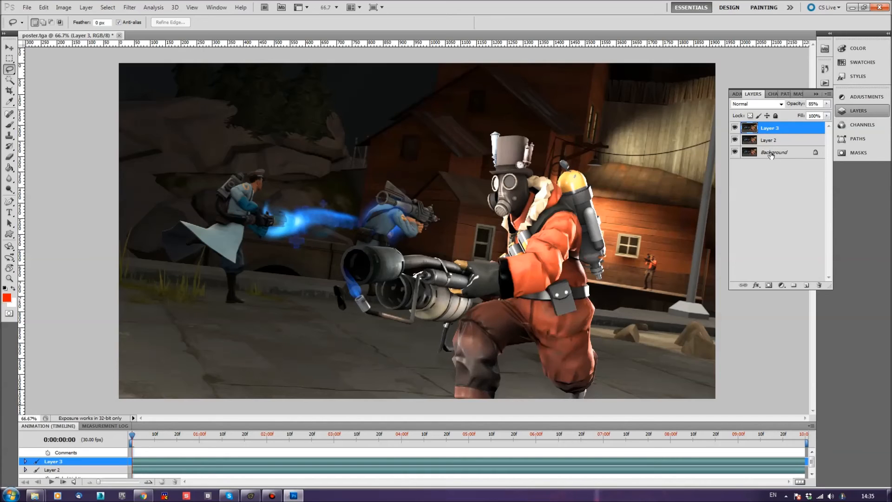
- Add an empty layer on top and select a thin frame along the outer edges of the poster
{"action": "left_click", "coordinate": [806, 286]}
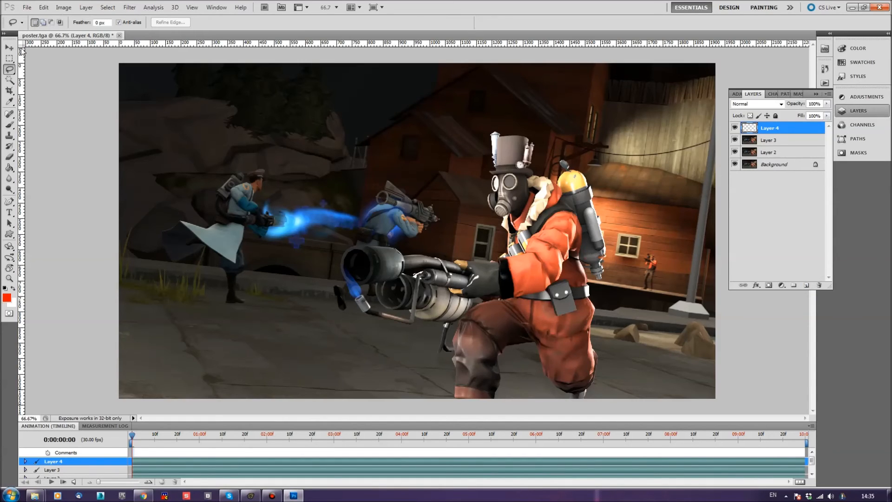
{"action": "left_click", "coordinate": [10, 58]}
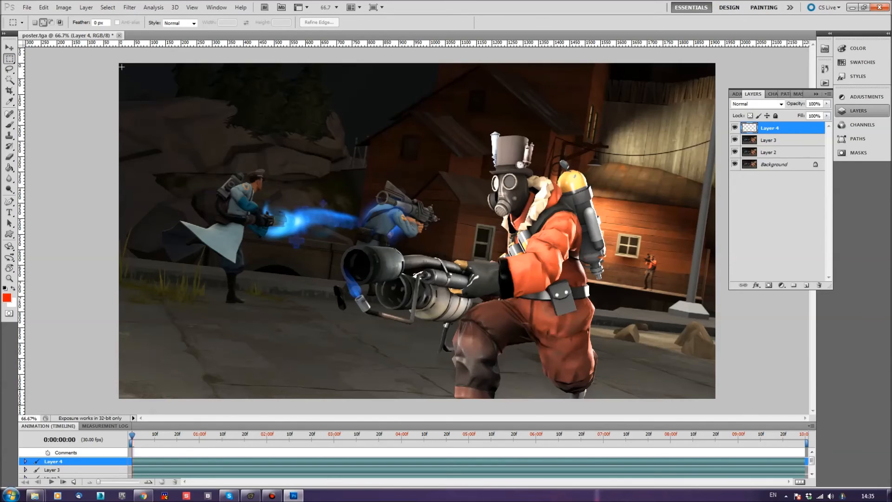
{"action": "left_click_drag", "start_coordinate": [420, 292], "coordinate": [507, 327]}
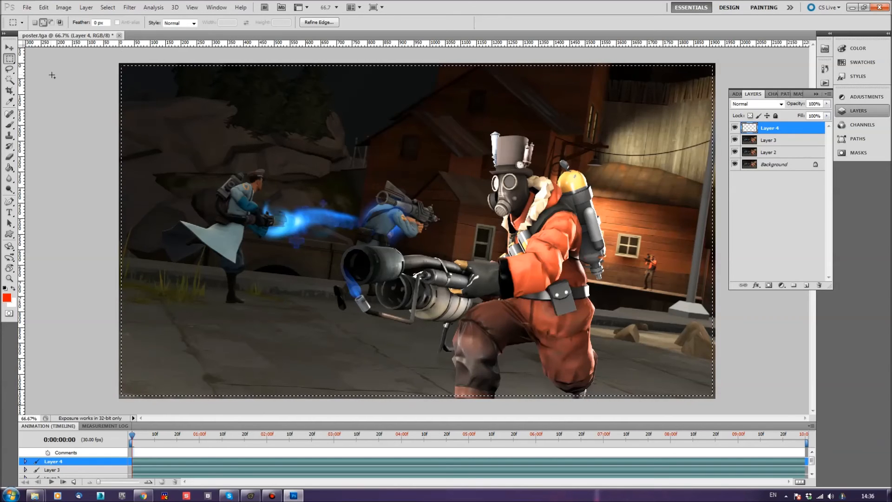
- Fill the frame selection with white using the Paint Bucket and deselect it
{"action": "left_click", "coordinate": [13, 289]}
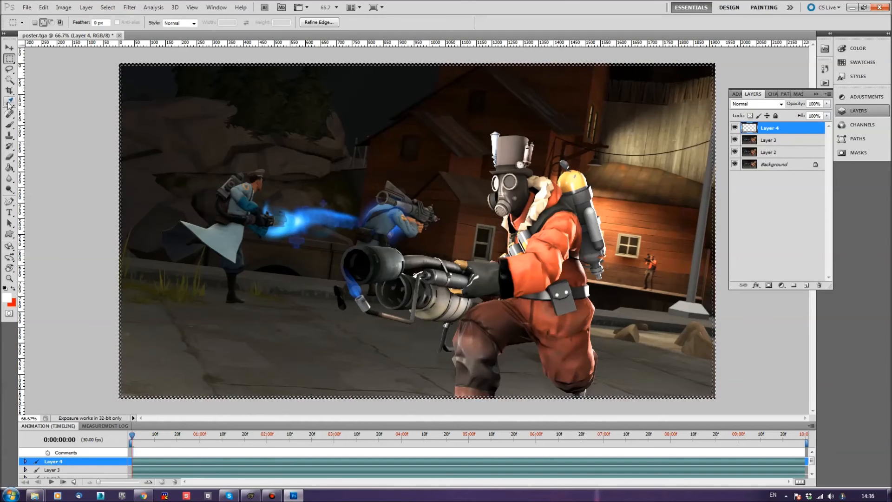
{"action": "left_click", "coordinate": [10, 168]}
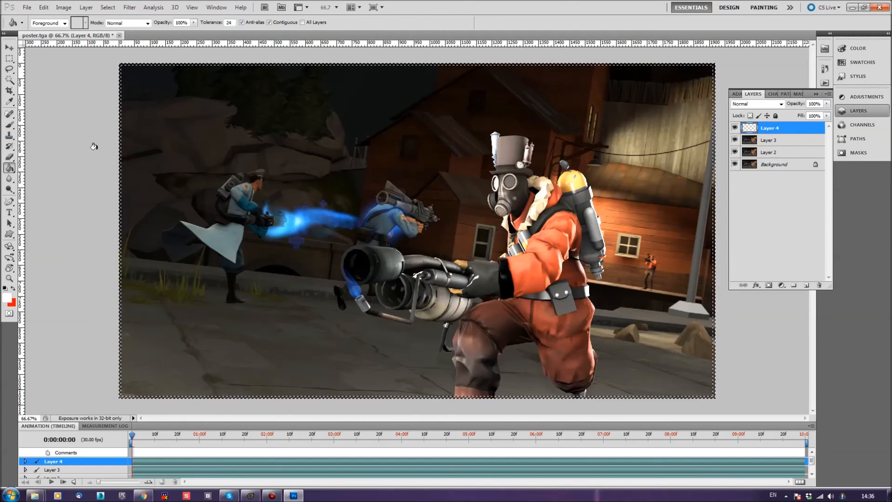
{"action": "left_click", "coordinate": [120, 144]}
{"action": "key", "text": "ctrl+d"}
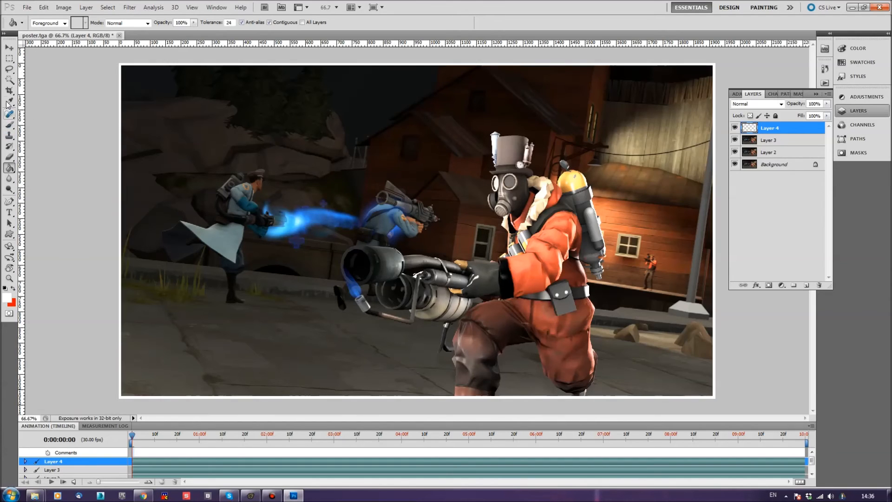
- Add the white text “Amusing Quote” in 36 px Franklin Gothic Medium on the ground in the poster's lower-left area
{"action": "left_click", "coordinate": [9, 213]}
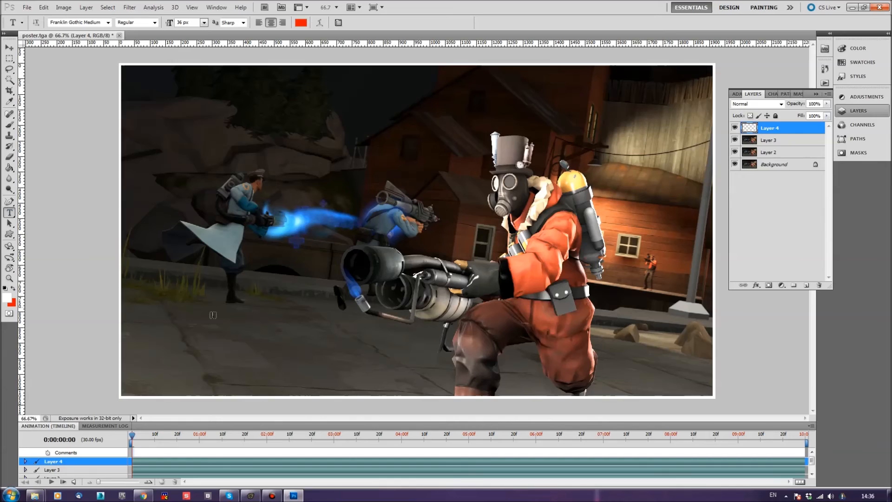
{"action": "left_click", "coordinate": [174, 330]}
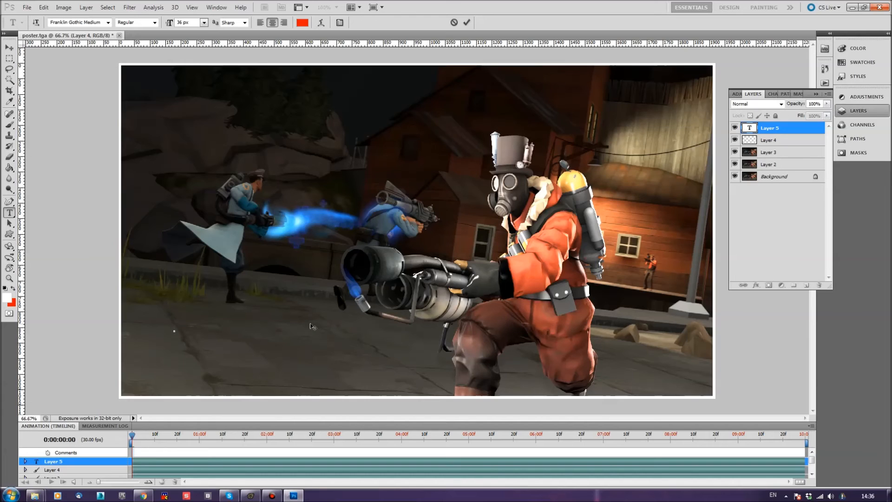
{"action": "left_click", "coordinate": [302, 23]}
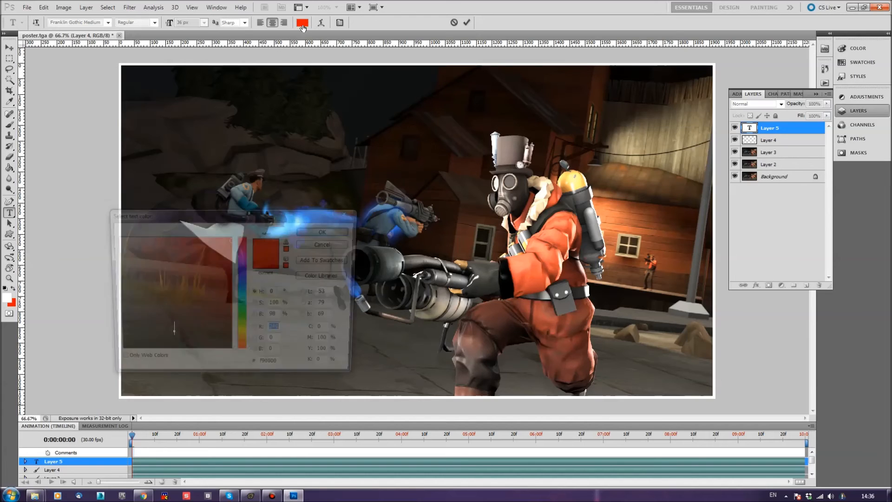
{"action": "left_click", "coordinate": [114, 238]}
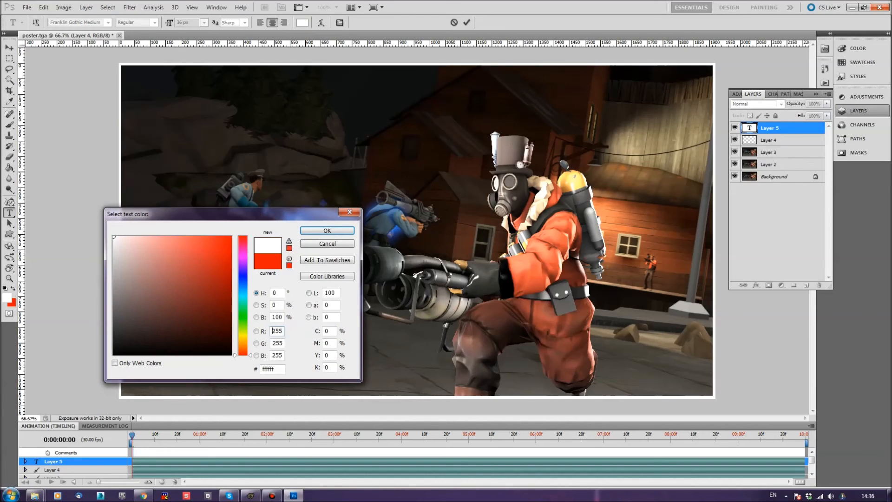
{"action": "left_click", "coordinate": [331, 229]}
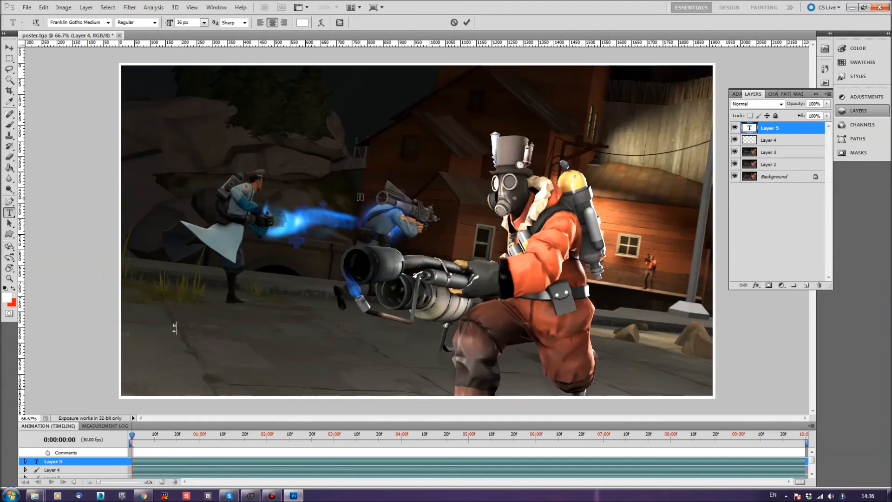
{"action": "type", "text": "Amusing O"}
{"action": "type", "text": "uote”"}
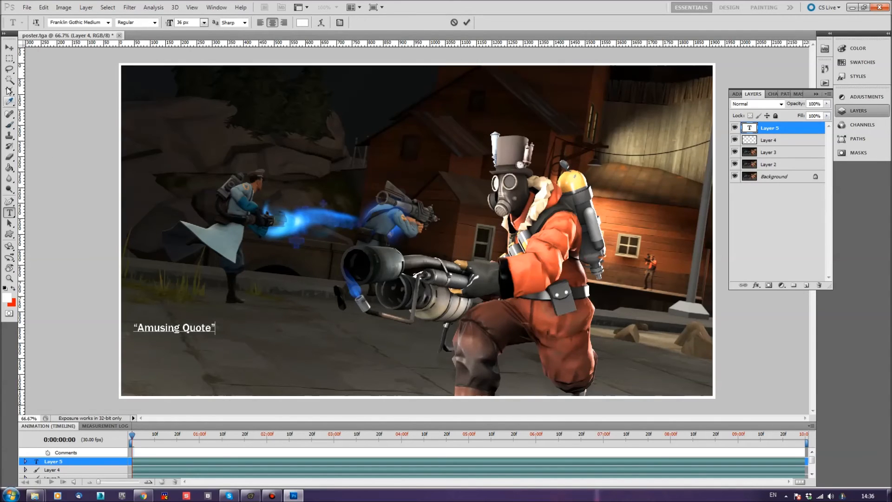
- Move the quote text slightly to the right on the poster and inspect it at 200% zoom
{"action": "left_click", "coordinate": [9, 48]}
{"action": "left_click_drag", "start_coordinate": [157, 330], "coordinate": [203, 331]}
{"action": "key", "text": "ctrl+plus"}
{"action": "key", "text": "ctrl+plus"}
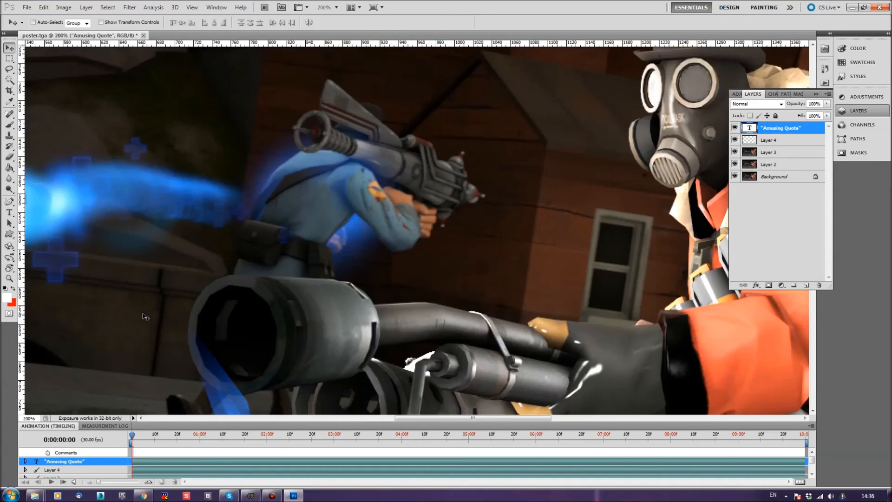
{"action": "scroll", "coordinate": [164, 292], "scroll_direction": "down", "scroll_amount": 10}
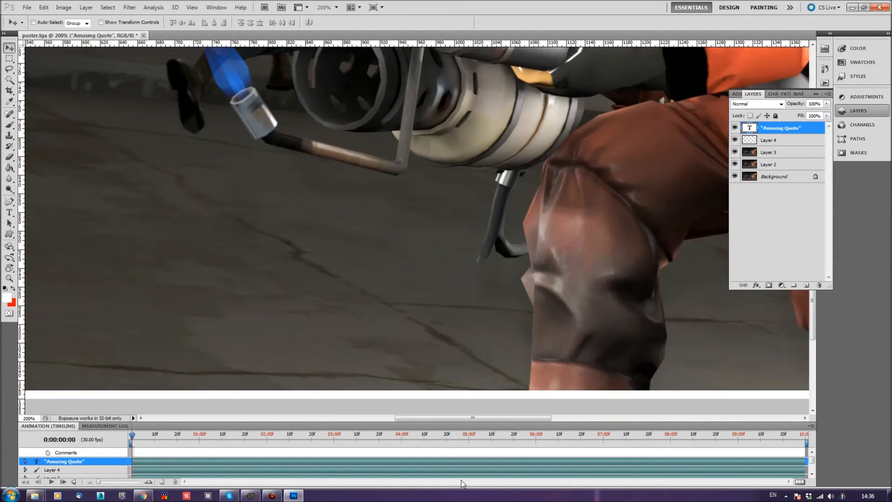
{"action": "left_click_drag", "start_coordinate": [458, 417], "coordinate": [344, 419]}
{"action": "scroll", "coordinate": [425, 352], "scroll_direction": "up", "scroll_amount": 1}
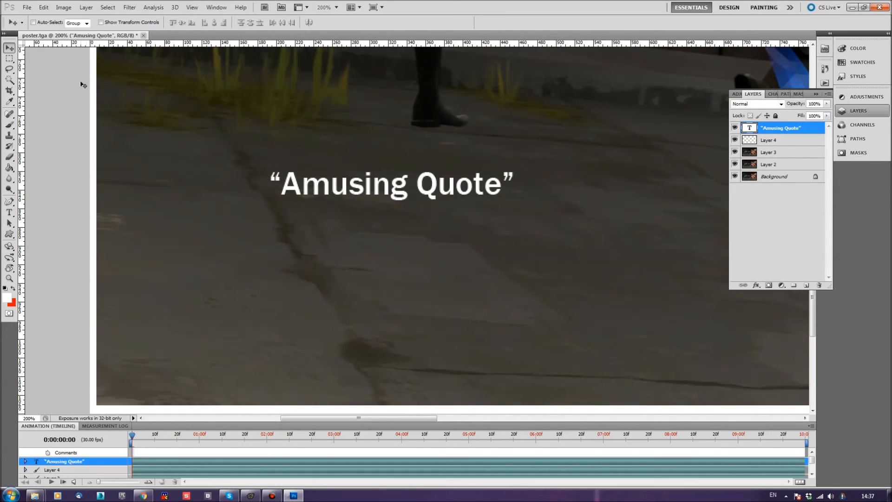
- Try clearing the quote's wording, cancel that edit, and delete the whole “Amusing Quote” text layer
{"action": "key", "text": "t"}
{"action": "left_click", "coordinate": [375, 184]}
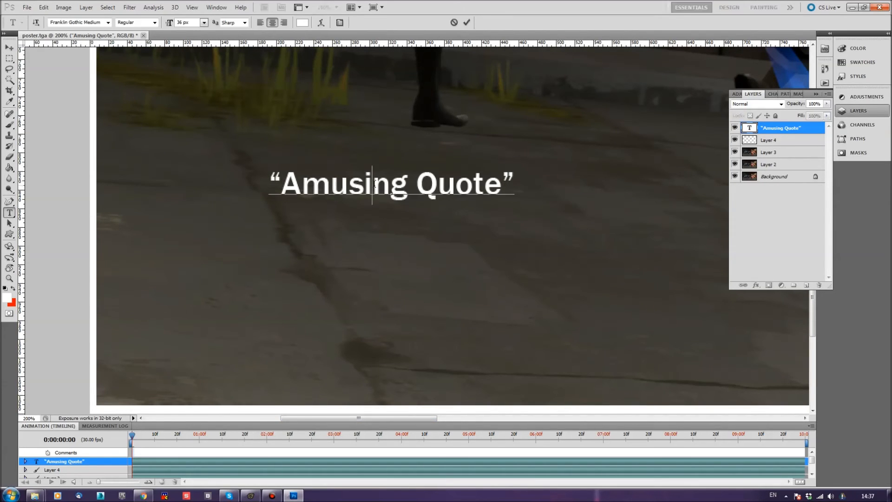
{"action": "key", "text": "ctrl+a"}
{"action": "key", "text": "BackSpace"}
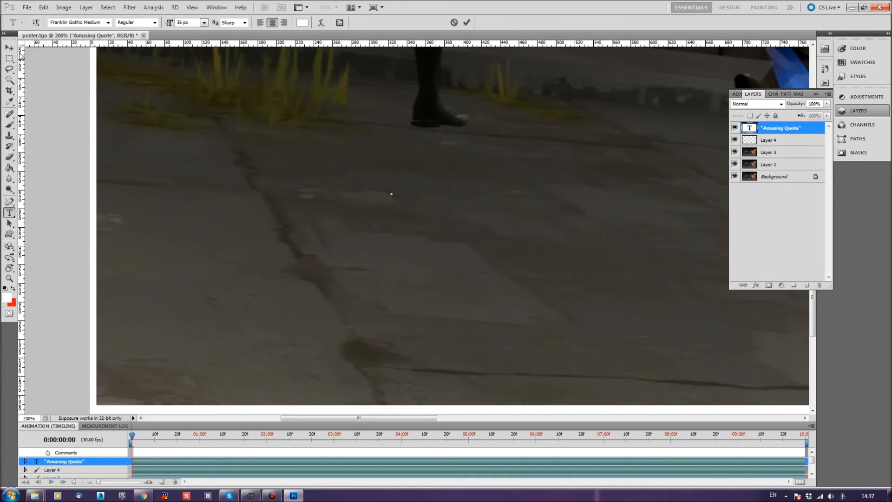
{"action": "key", "text": "Escape"}
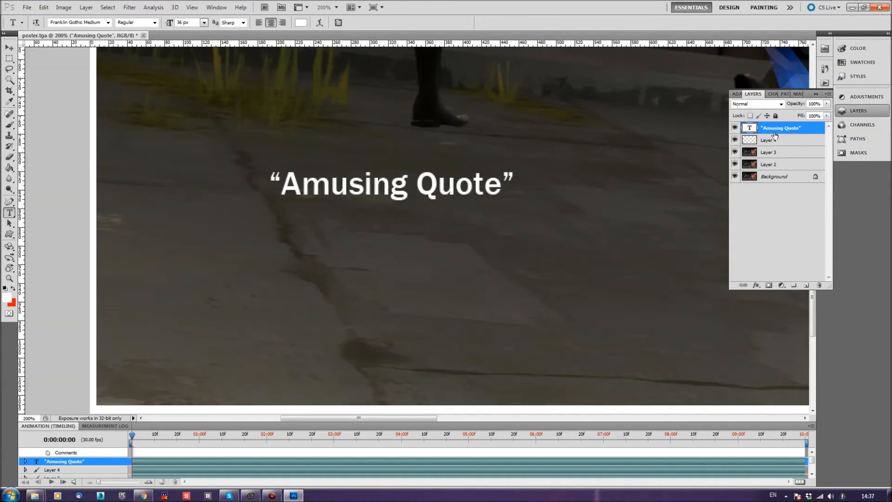
{"action": "key", "text": "Delete"}
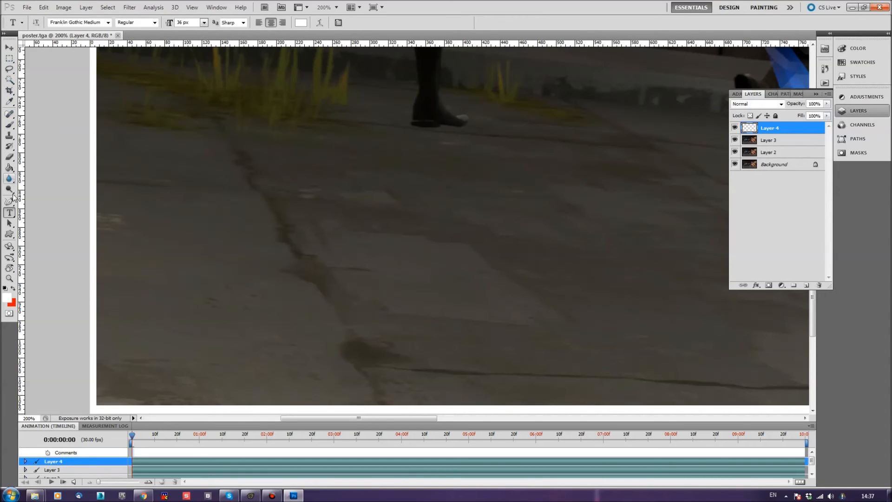
- Add a centred white text box on the ground in the poster's lower-left area reading “Insert Hilarious Quote Here”
{"action": "left_click_drag", "start_coordinate": [121, 212], "coordinate": [525, 391]}
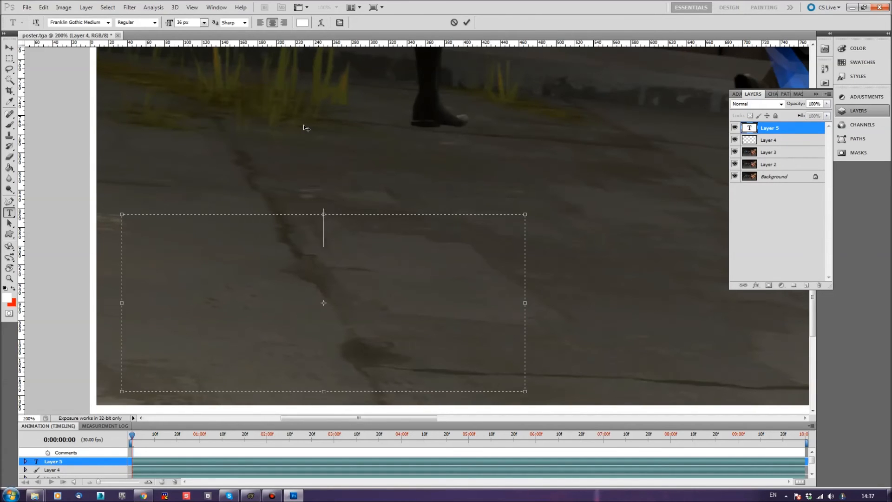
{"action": "type", "text": "“Insert "}
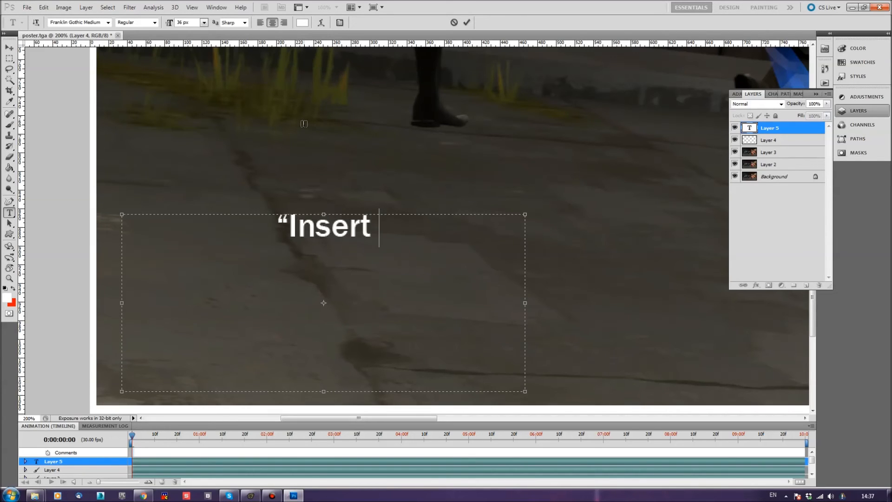
{"action": "type", "text": "Hilarious Quote Here”"}
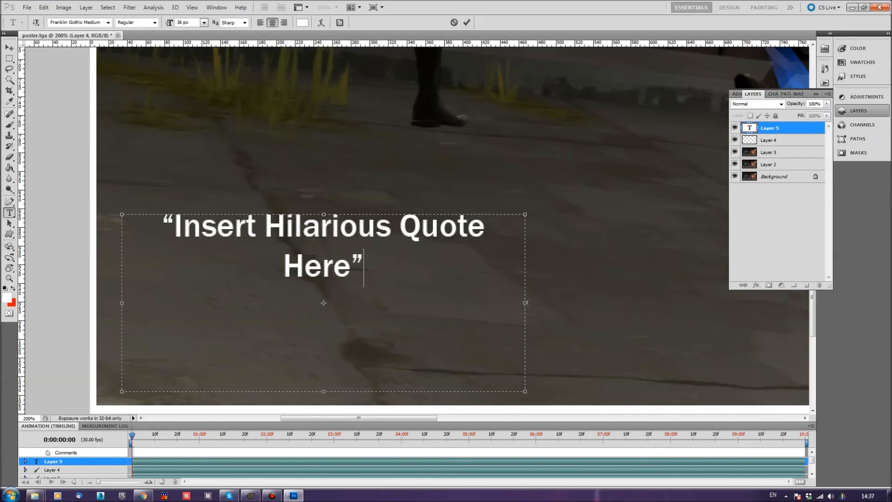
{"action": "left_click_drag", "start_coordinate": [525, 392], "coordinate": [505, 380]}
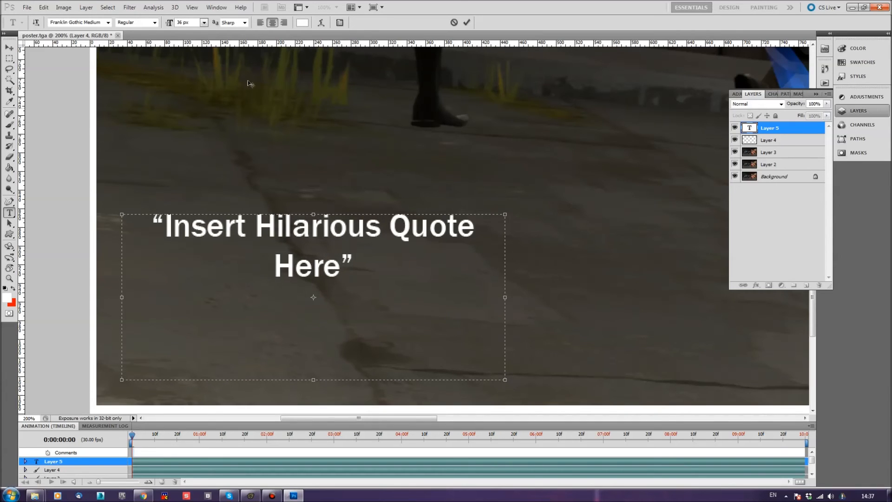
- Set the whole quote's font size to 48 px
{"action": "left_click", "coordinate": [203, 23]}
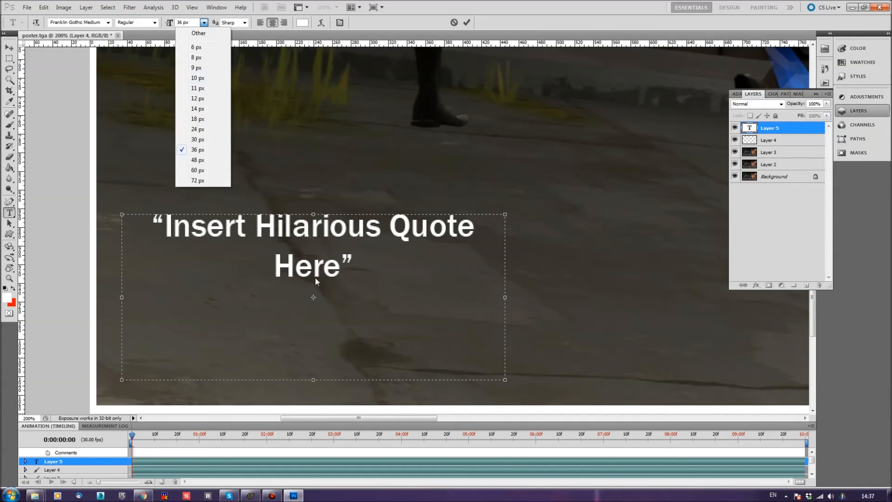
{"action": "left_click", "coordinate": [209, 171]}
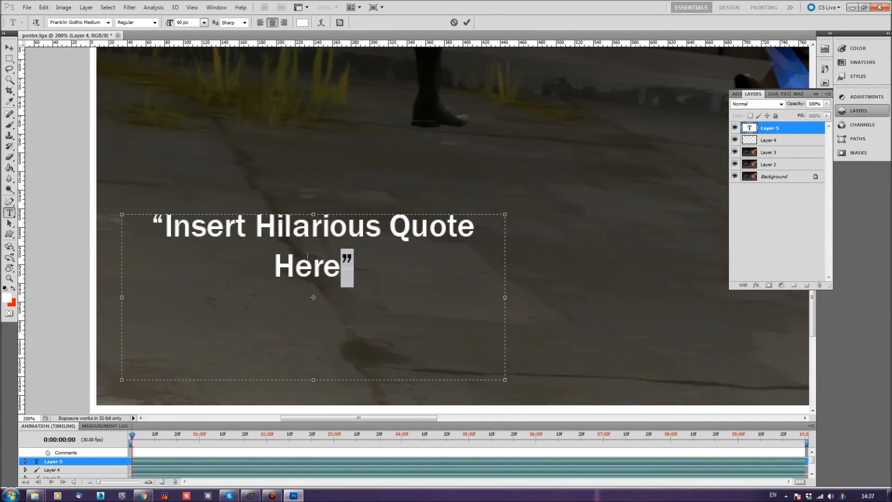
{"action": "key", "text": "ctrl+a"}
{"action": "left_click", "coordinate": [204, 23]}
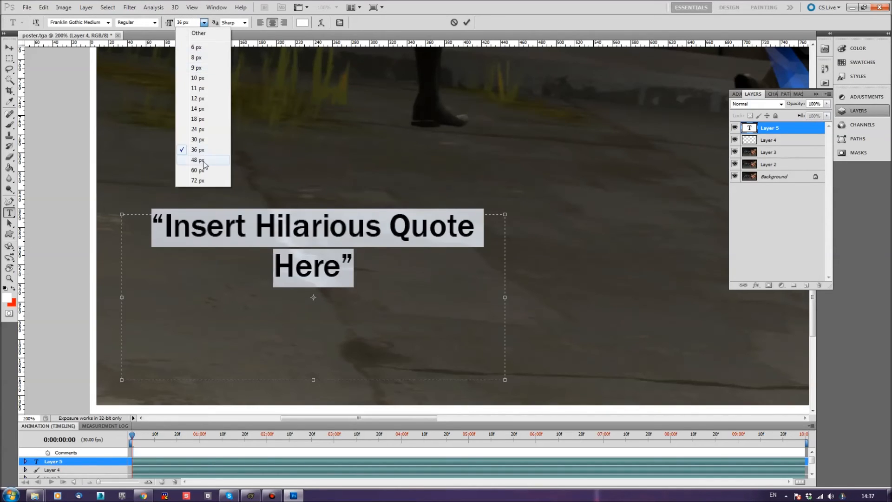
{"action": "left_click", "coordinate": [199, 160]}
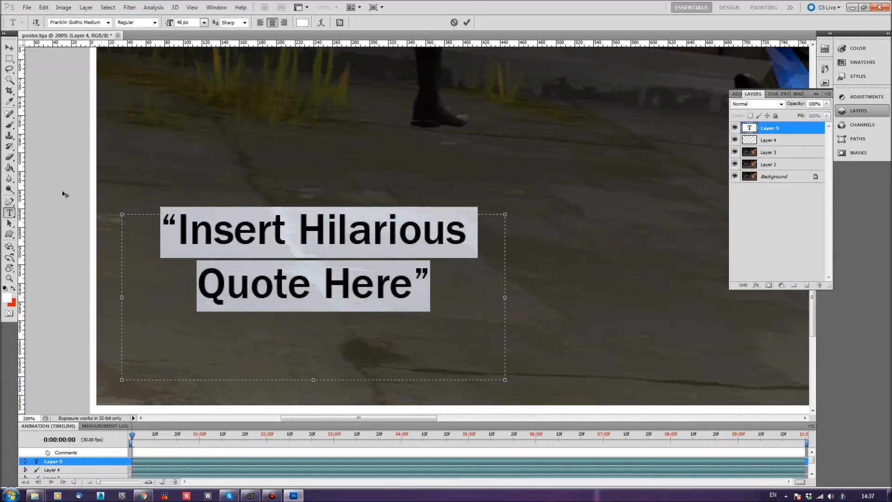
- Try the Gigi, Harlow Solid Italic and Harrington fonts on the selected quote text
{"action": "left_click", "coordinate": [107, 23]}
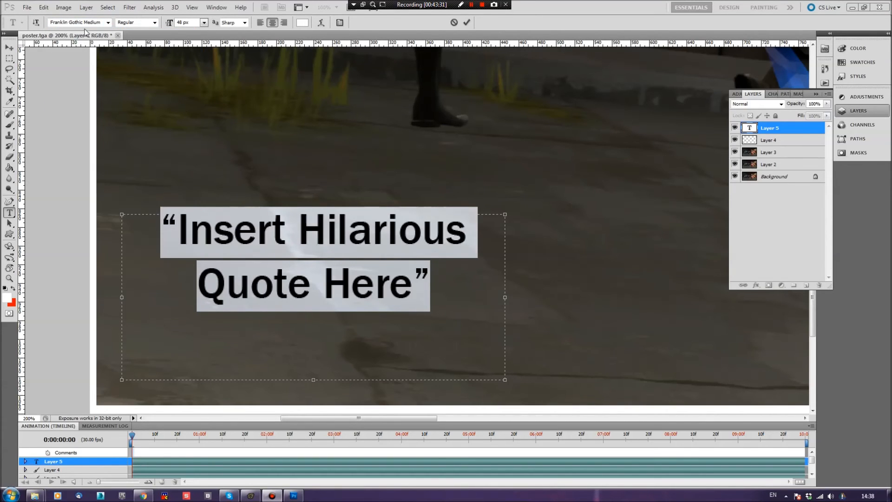
{"action": "left_click", "coordinate": [108, 23]}
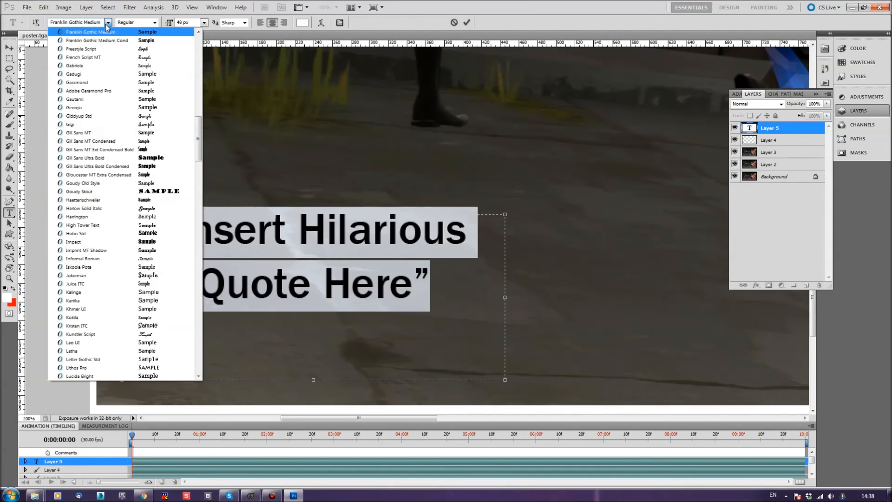
{"action": "left_click", "coordinate": [163, 123]}
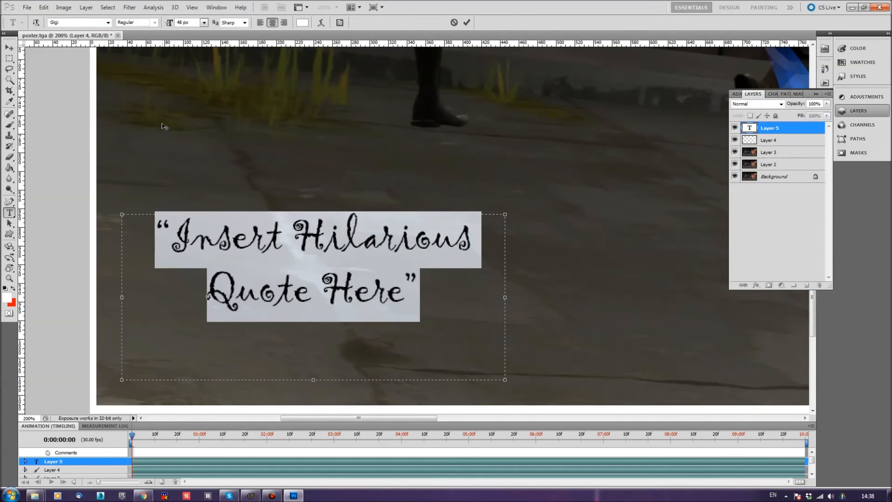
{"action": "left_click", "coordinate": [108, 22]}
{"action": "scroll", "coordinate": [197, 144], "scroll_direction": "down", "scroll_amount": 2}
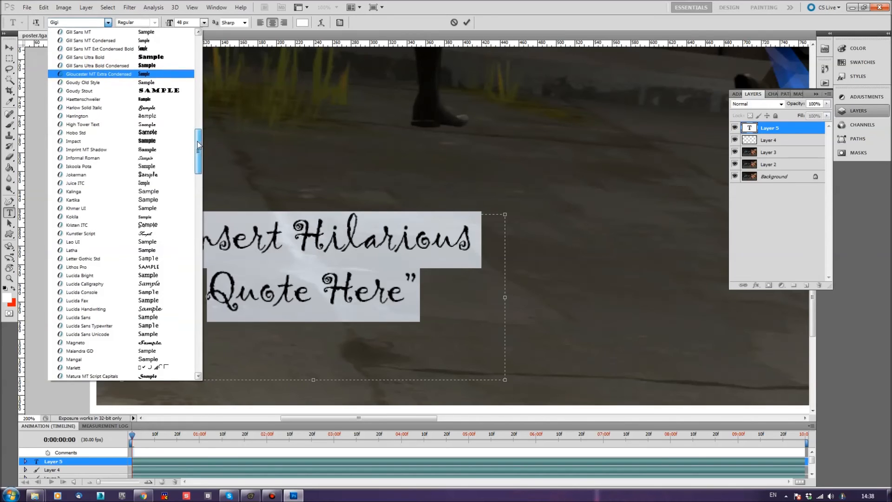
{"action": "left_click", "coordinate": [158, 105]}
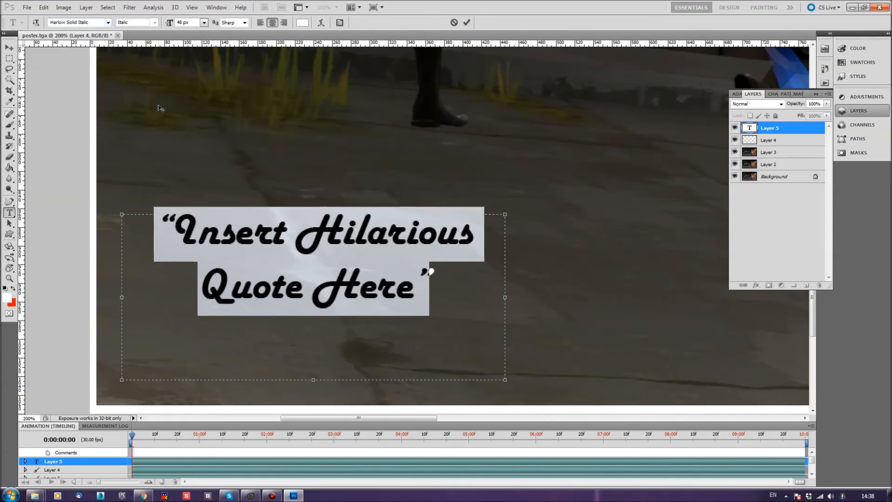
{"action": "left_click", "coordinate": [84, 22]}
{"action": "key", "text": "Down"}
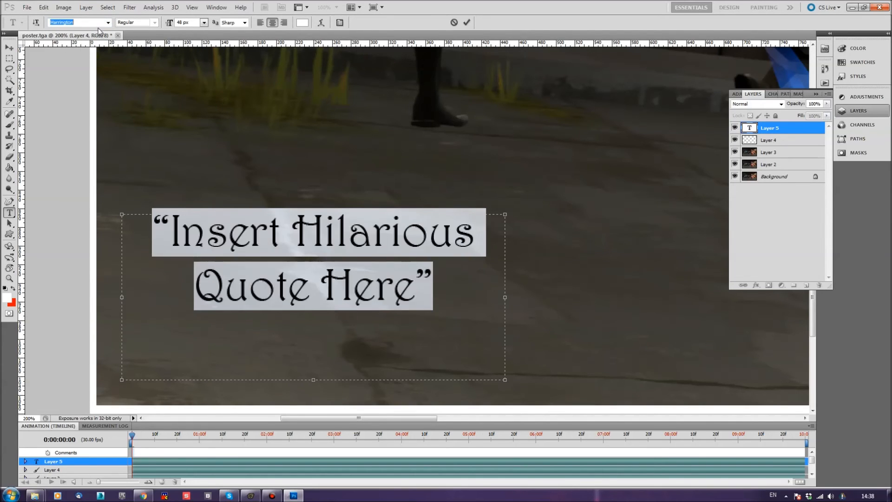
- Try the Tw Cen MT Condensed Extra Bold and Viner Hand ITC fonts on the quote text
{"action": "left_click", "coordinate": [107, 22]}
{"action": "left_click_drag", "start_coordinate": [197, 160], "coordinate": [204, 249]}
{"action": "left_click_drag", "start_coordinate": [206, 255], "coordinate": [205, 257]}
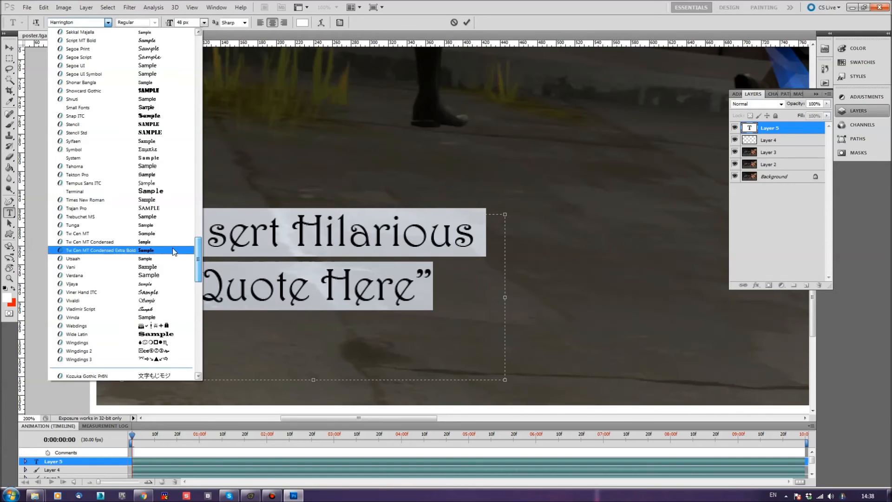
{"action": "left_click", "coordinate": [188, 249]}
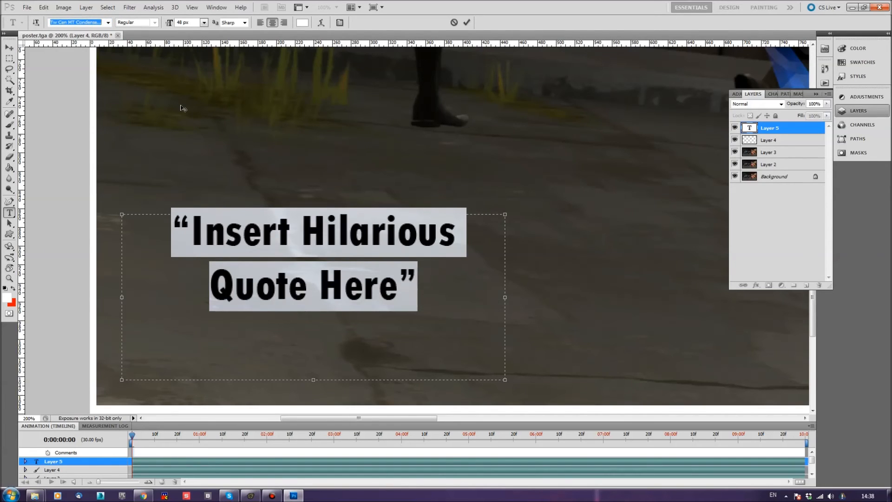
{"action": "left_click", "coordinate": [108, 22]}
{"action": "scroll", "coordinate": [148, 193], "scroll_direction": "up", "scroll_amount": 1}
{"action": "scroll", "coordinate": [148, 193], "scroll_direction": "up", "scroll_amount": 3}
{"action": "left_click", "coordinate": [157, 176]}
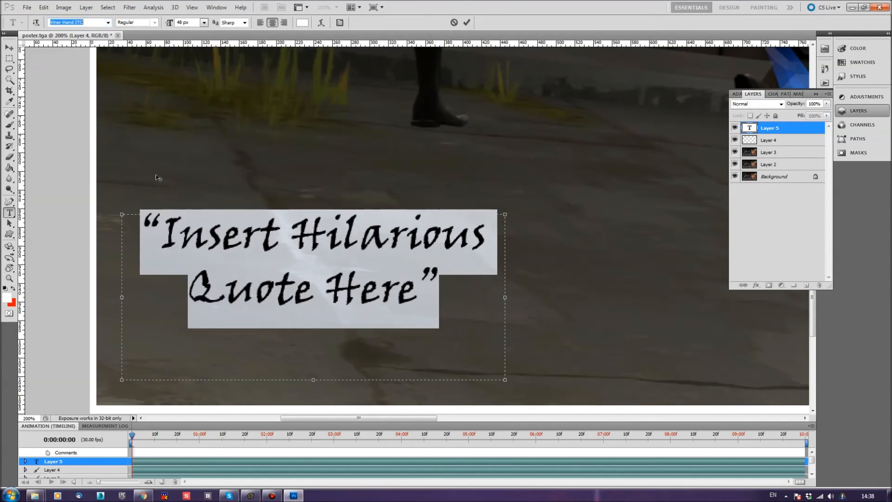
- Set the quote's font to Segoe Script and widen its text box so “Hilarious” fits on the first line
{"action": "left_click", "coordinate": [108, 23]}
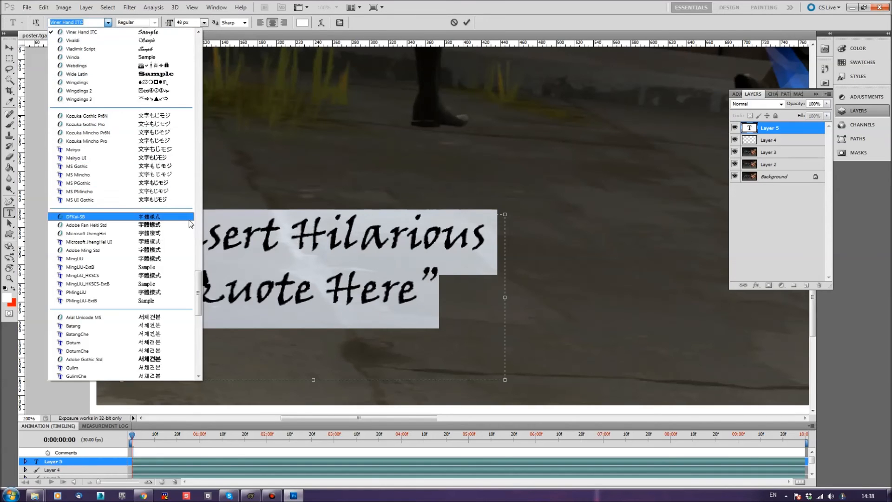
{"action": "scroll", "coordinate": [188, 223], "scroll_direction": "up", "scroll_amount": 9}
{"action": "scroll", "coordinate": [186, 217], "scroll_direction": "up", "scroll_amount": 3}
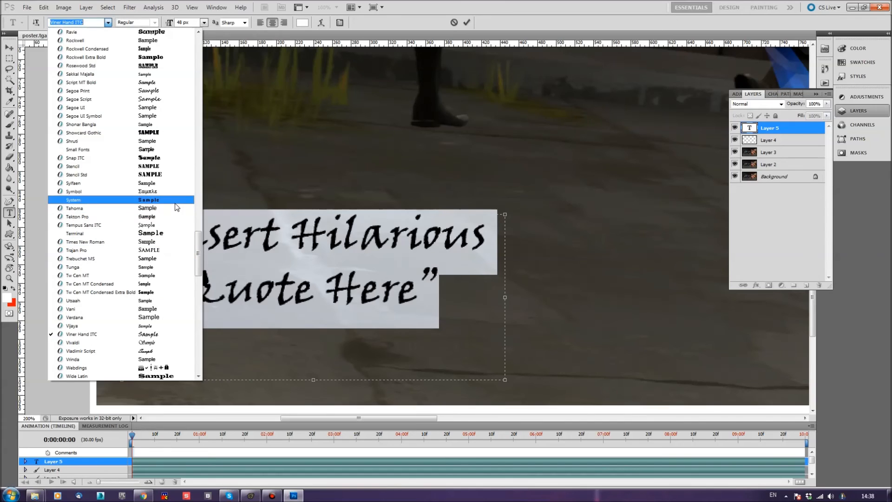
{"action": "left_click", "coordinate": [151, 100]}
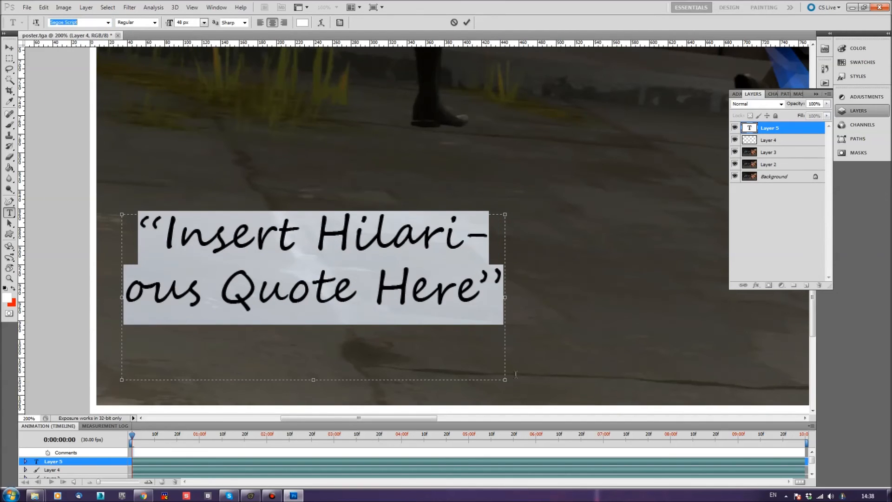
{"action": "left_click_drag", "start_coordinate": [504, 380], "coordinate": [551, 386]}
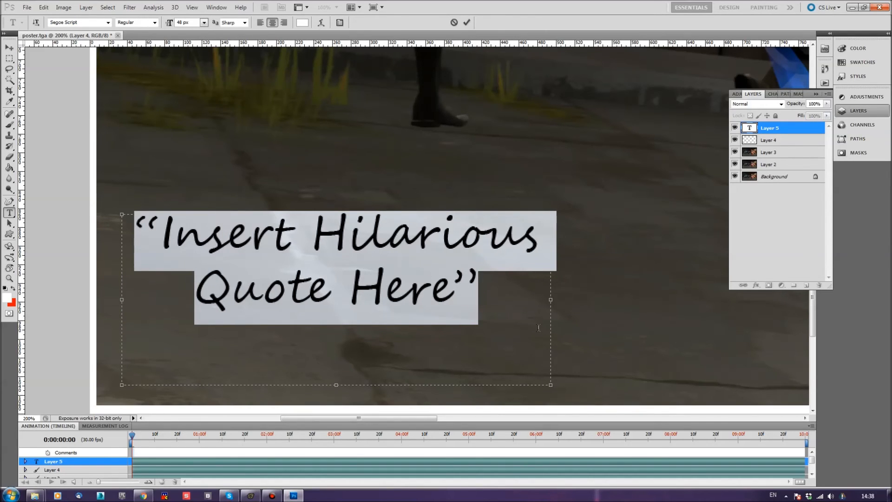
- Add the attribution line “Sir Winston Churchill” below the quote in 36 px Verdana
{"action": "left_click", "coordinate": [497, 300]}
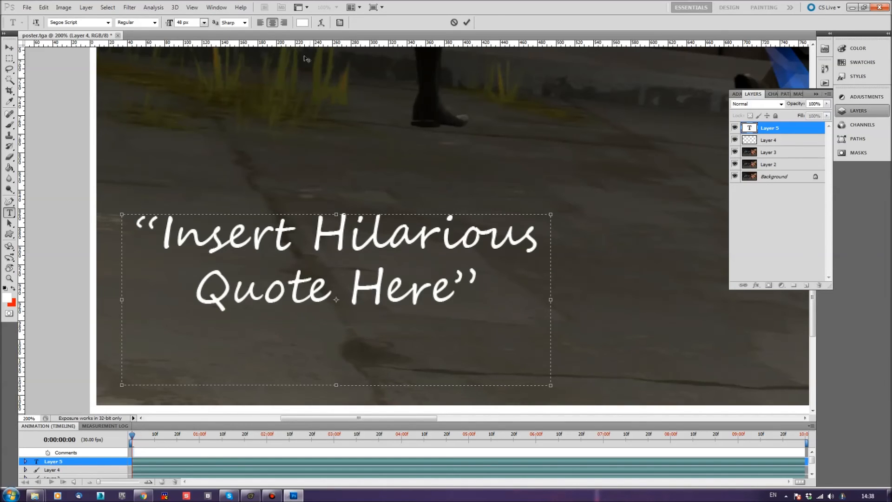
{"action": "left_click", "coordinate": [203, 23]}
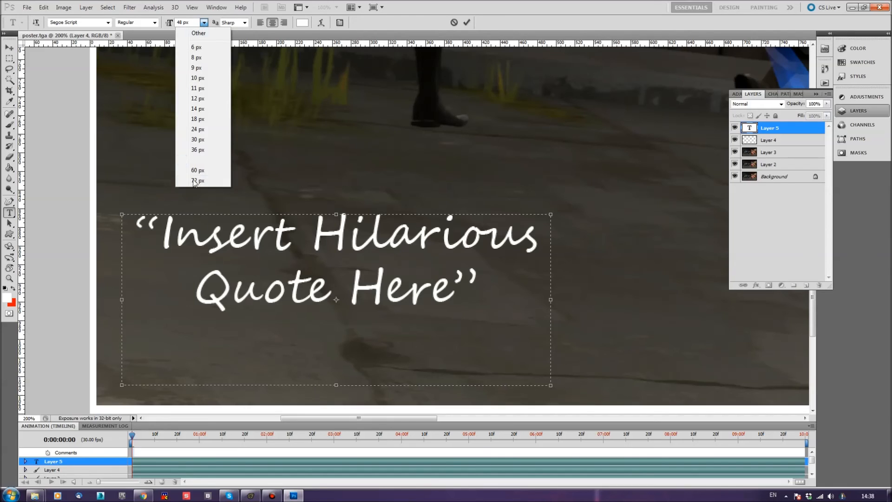
{"action": "left_click", "coordinate": [195, 149]}
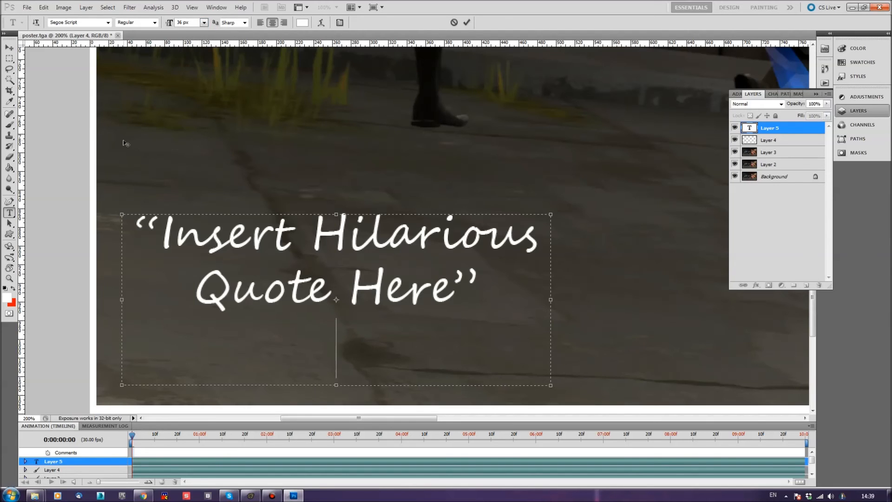
{"action": "left_click", "coordinate": [108, 23]}
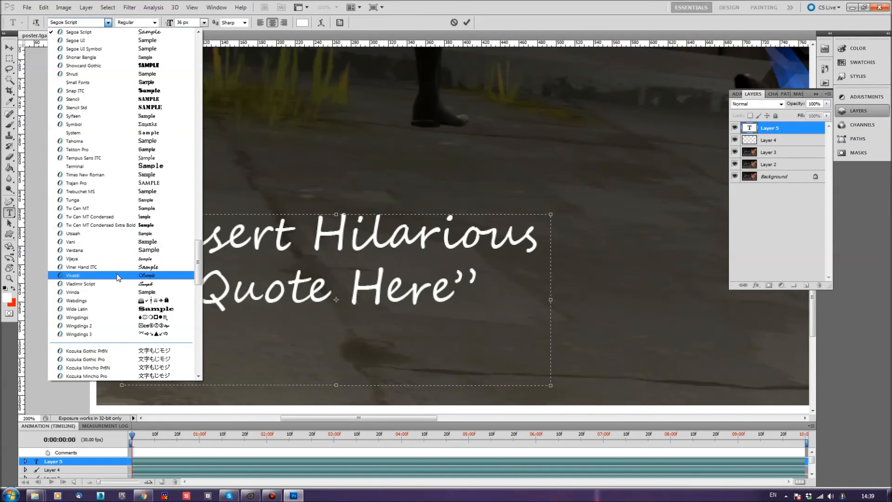
{"action": "left_click", "coordinate": [107, 249]}
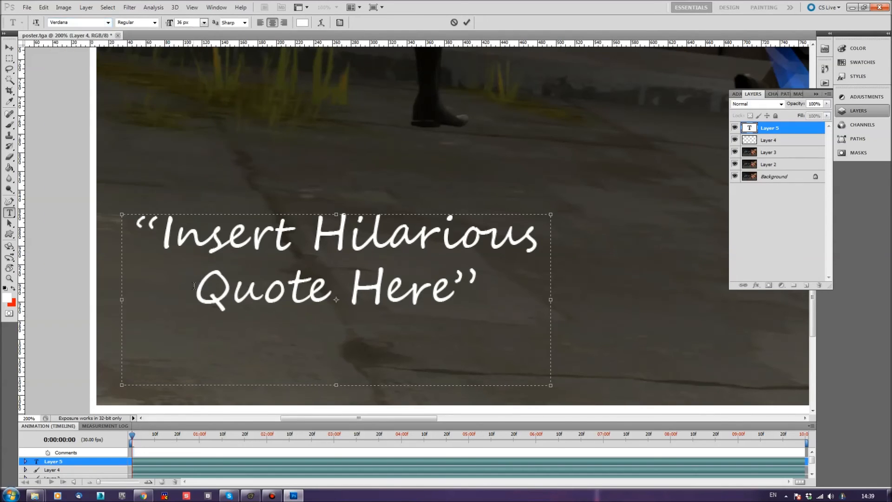
{"action": "type", "text": "Sir "}
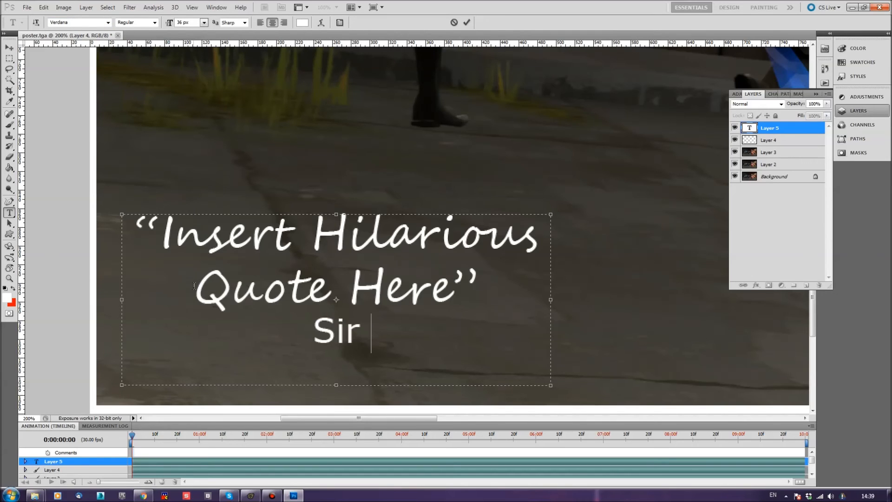
{"action": "type", "text": "Winston Church"}
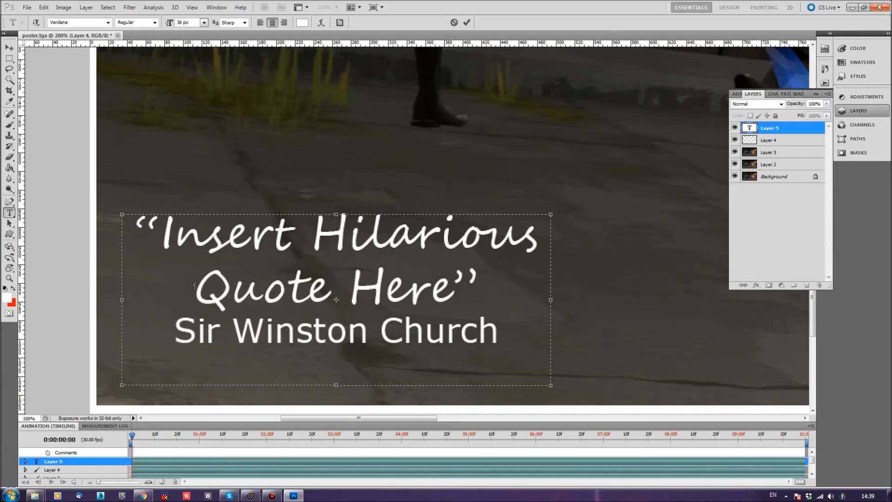
{"action": "type", "text": "ill"}
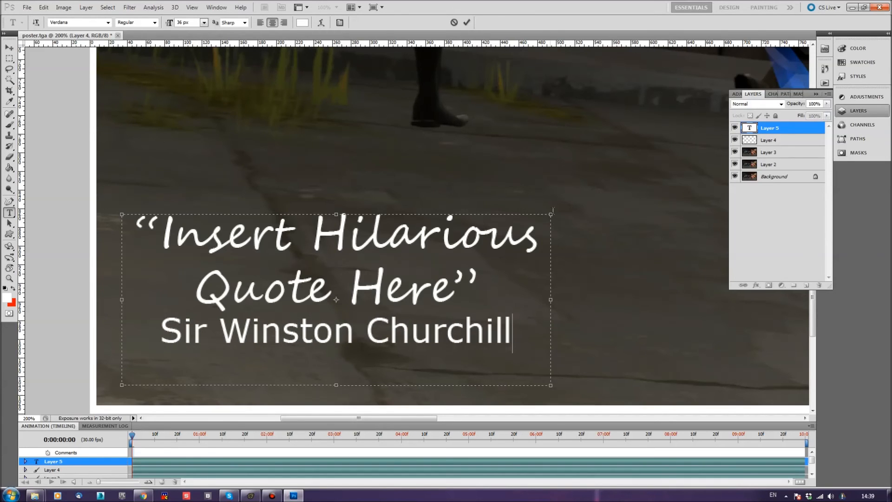
- Rotate the quote text block clockwise so it slopes down to the right, and move it slightly up on the ground
{"action": "left_click_drag", "start_coordinate": [555, 205], "coordinate": [676, 303]}
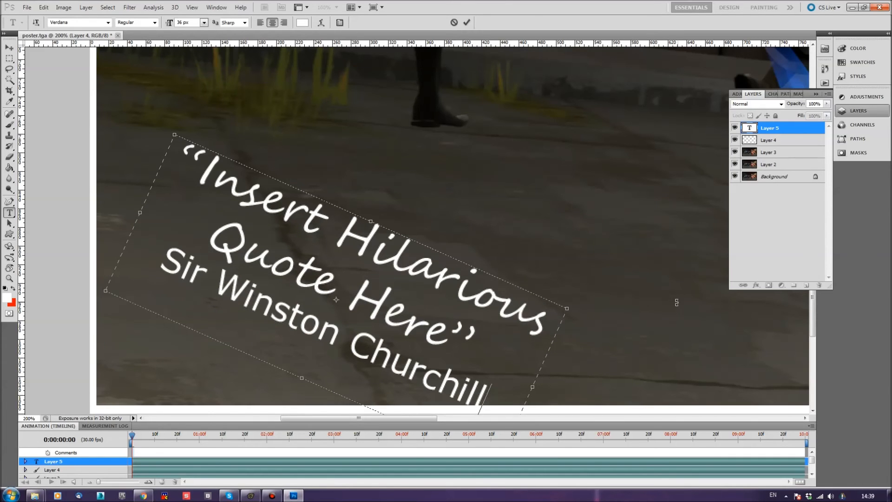
{"action": "key", "text": "ctrl+minus"}
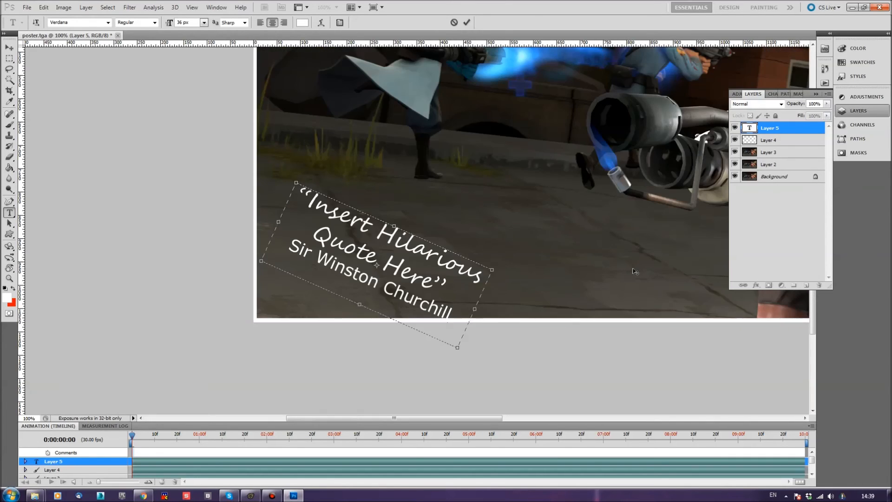
{"action": "left_click", "coordinate": [10, 49]}
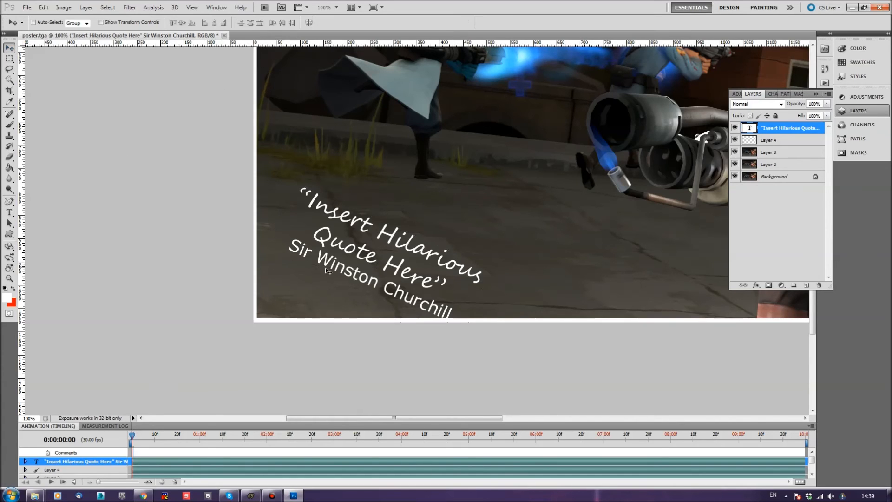
{"action": "left_click_drag", "start_coordinate": [353, 243], "coordinate": [351, 240]}
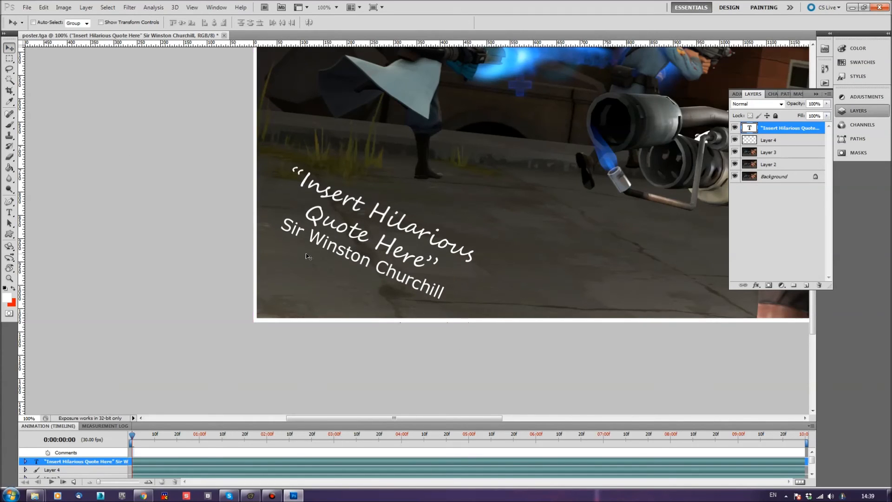
- Add the centred three-line text “Trob 'n' Blue” in 36 px Verdana at the poster's lower-right corner and shift it closer to the right edge
{"action": "key", "text": "ctrl+minus"}
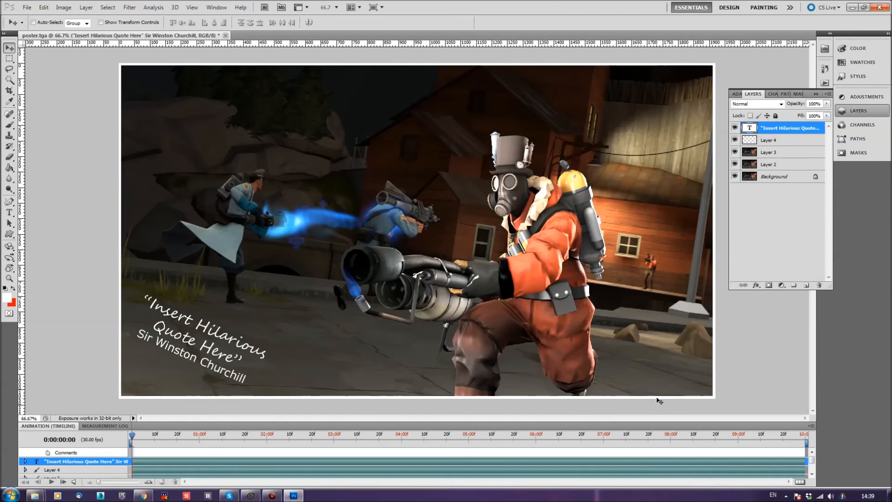
{"action": "key", "text": "ctrl+plus"}
{"action": "left_click_drag", "start_coordinate": [526, 421], "coordinate": [591, 423]}
{"action": "scroll", "coordinate": [589, 385], "scroll_direction": "down", "scroll_amount": 5}
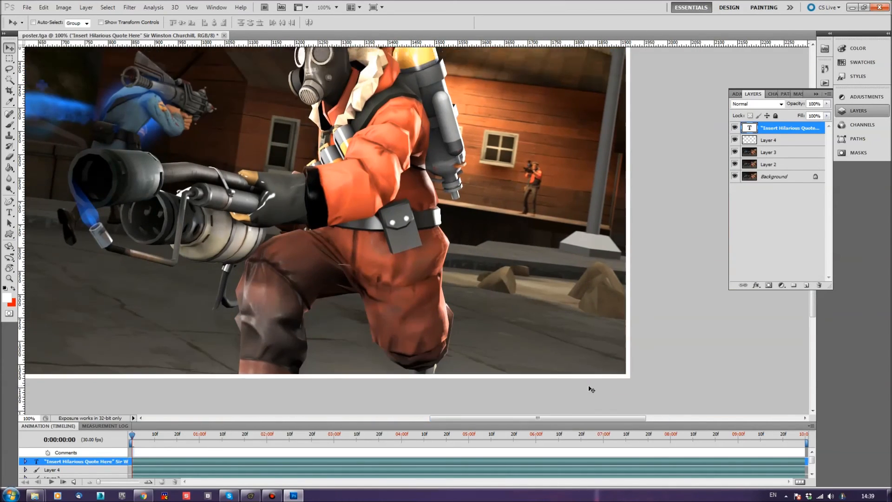
{"action": "scroll", "coordinate": [589, 387], "scroll_direction": "down", "scroll_amount": 1}
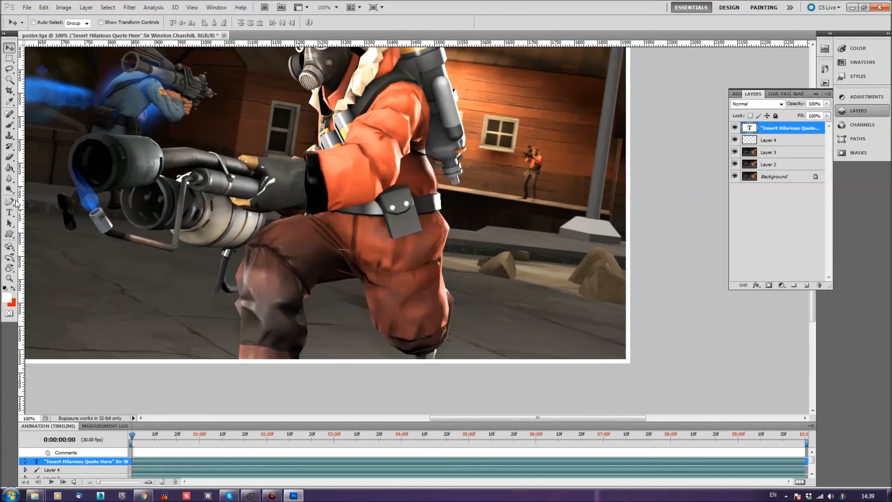
{"action": "left_click", "coordinate": [9, 213]}
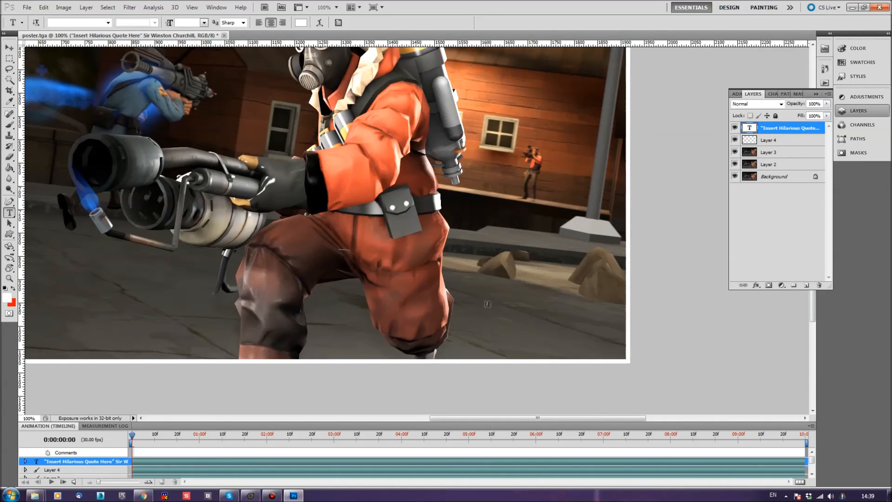
{"action": "left_click_drag", "start_coordinate": [489, 294], "coordinate": [617, 351]}
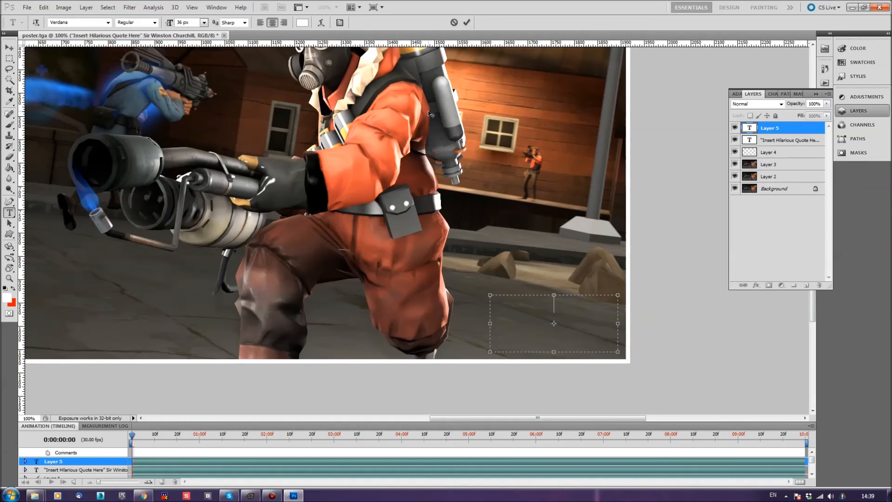
{"action": "type", "text": "Tro"}
{"action": "type", "text": "b"}
{"action": "type", "text": "'n'"}
{"action": "type", "text": "Blue"}
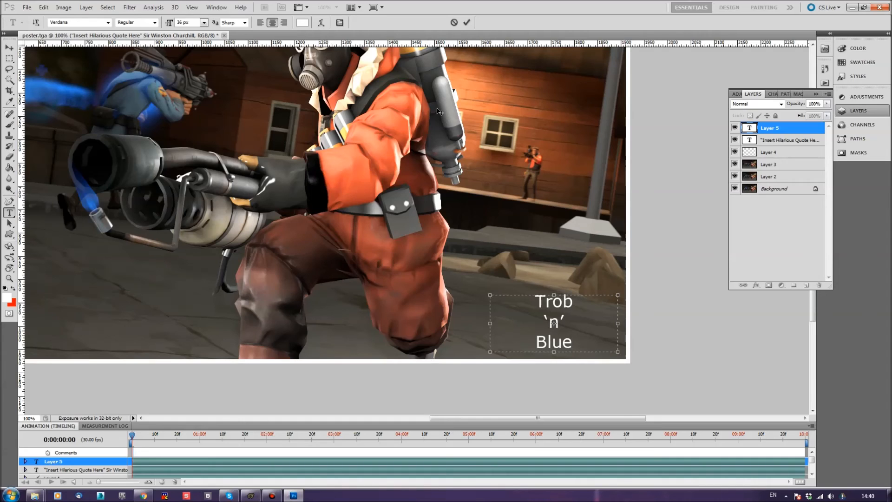
{"action": "left_click", "coordinate": [9, 48]}
{"action": "left_click_drag", "start_coordinate": [556, 322], "coordinate": [588, 321]}
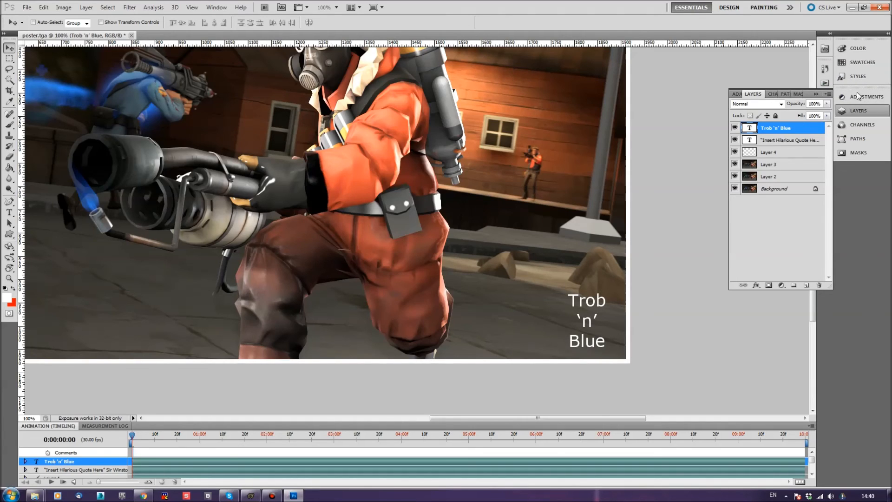
- Create a new layer above Layer 3 and make a rectangular selection around the “Trob 'n' Blue” text, reaching the poster's corner
{"action": "left_click", "coordinate": [771, 154]}
{"action": "left_click", "coordinate": [773, 166]}
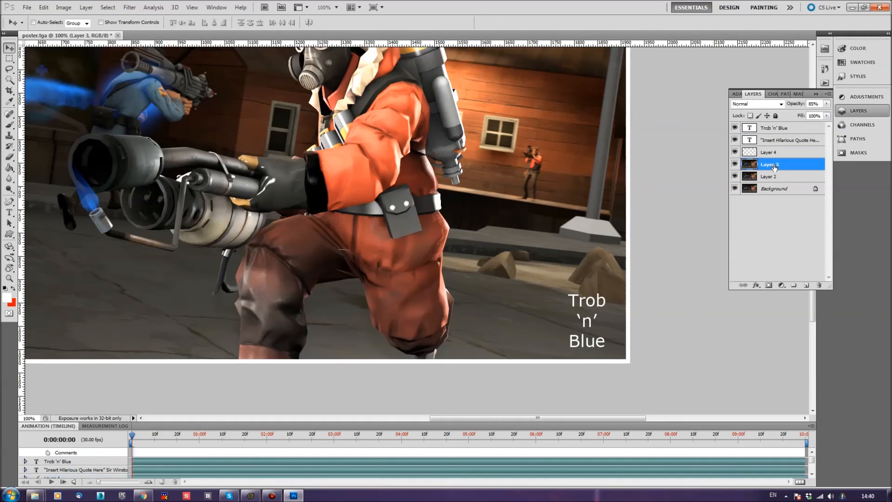
{"action": "left_click", "coordinate": [807, 285]}
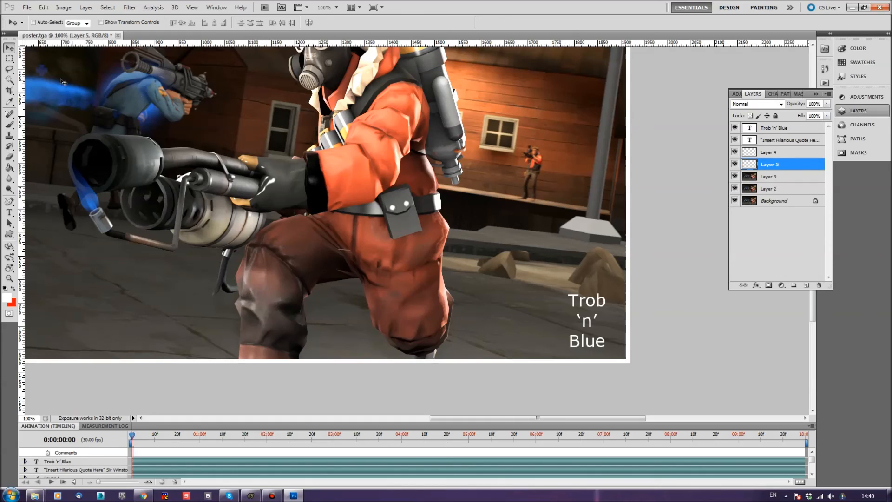
{"action": "left_click", "coordinate": [9, 59]}
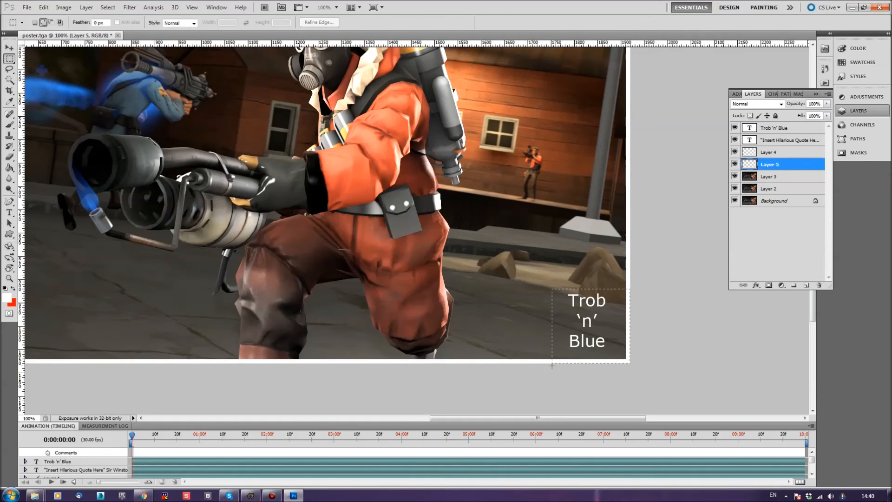
{"action": "left_click_drag", "start_coordinate": [550, 366], "coordinate": [550, 366]}
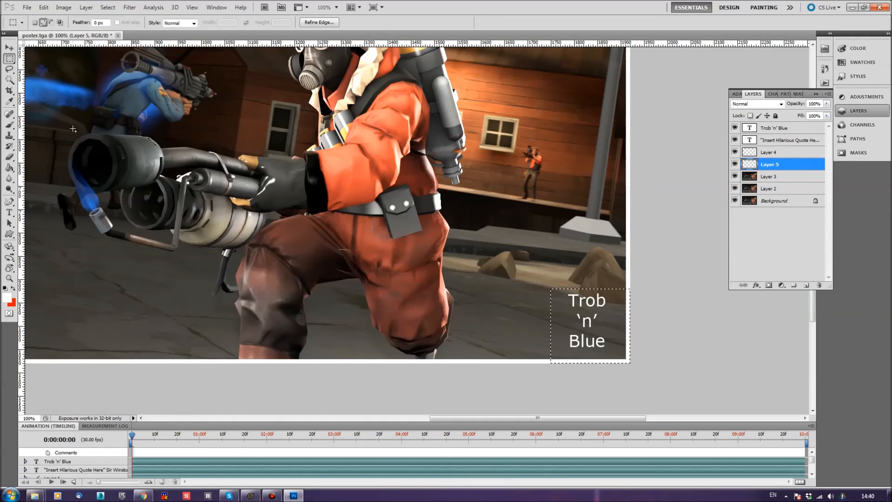
- Swap the foreground and background colours and set the foreground colour to black
{"action": "left_click", "coordinate": [13, 288]}
{"action": "left_click", "coordinate": [7, 298]}
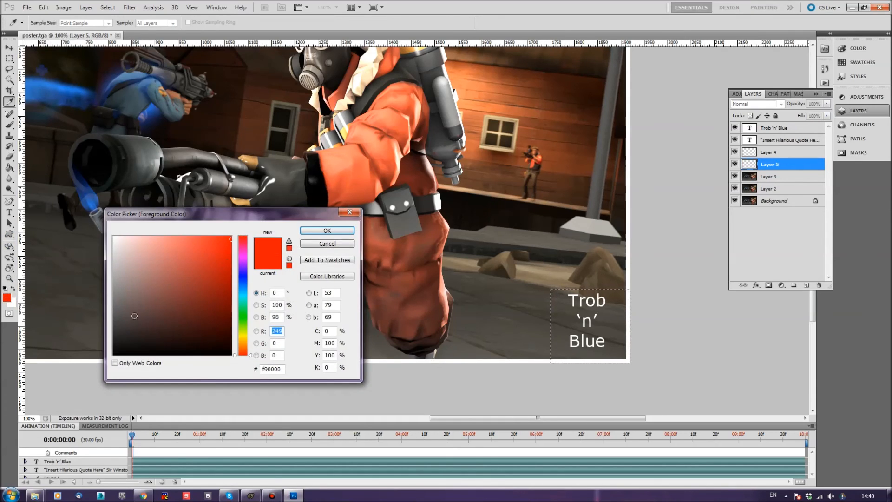
{"action": "type", "text": "0"}
{"action": "left_click", "coordinate": [327, 230]}
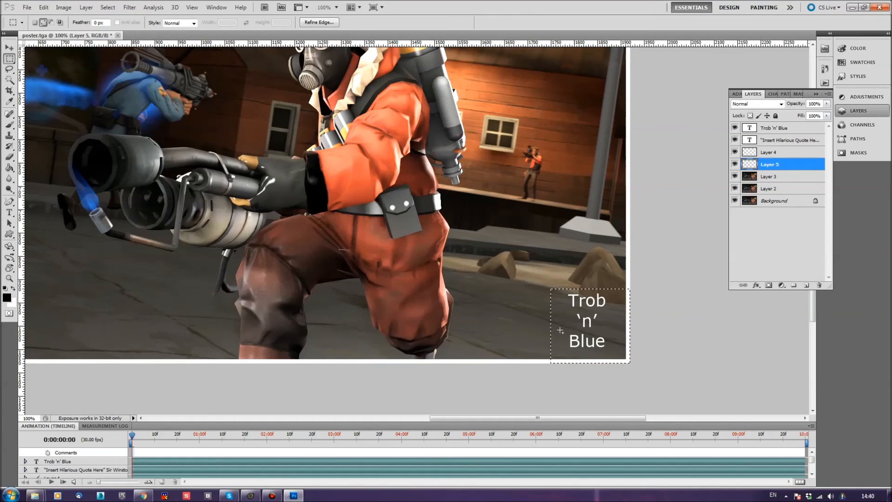
- Fill the rectangular selection behind the corner text with black using a 400 px brush, and clear the selection
{"action": "left_click", "coordinate": [9, 124]}
{"action": "key", "text": "bracketright"}
{"action": "key", "text": "bracketright"}
{"action": "key", "text": "bracketright"}
{"action": "key", "text": "bracketright"}
{"action": "key", "text": "bracketright"}
{"action": "key", "text": "bracketright"}
{"action": "key", "text": "bracketright"}
{"action": "key", "text": "bracketright"}
{"action": "key", "text": "bracketright"}
{"action": "key", "text": "bracketright"}
{"action": "key", "text": "bracketright"}
{"action": "key", "text": "bracketright"}
{"action": "key", "text": "bracketright"}
{"action": "key", "text": "bracketright"}
{"action": "key", "text": "bracketright"}
{"action": "key", "text": "bracketright"}
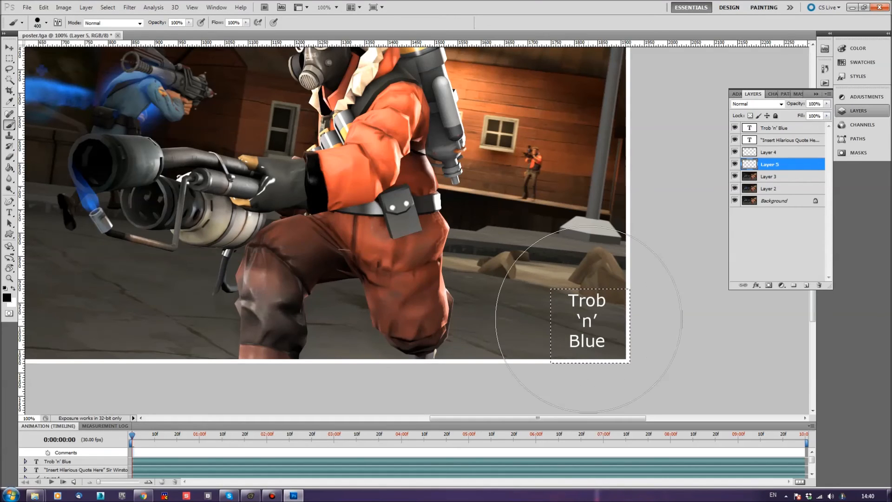
{"action": "left_click", "coordinate": [589, 319]}
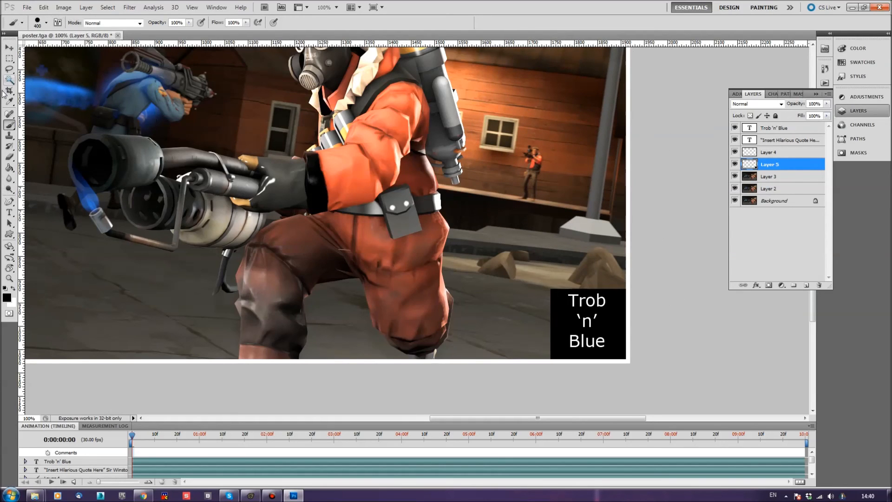
- Roughen the black box's top and left edges into a jagged outline with a 40 px star-shaped brush
{"action": "key", "text": "bracketleft"}
{"action": "key", "text": "bracketleft"}
{"action": "key", "text": "bracketleft"}
{"action": "key", "text": "bracketleft"}
{"action": "key", "text": "bracketleft"}
{"action": "key", "text": "bracketleft"}
{"action": "key", "text": "bracketleft"}
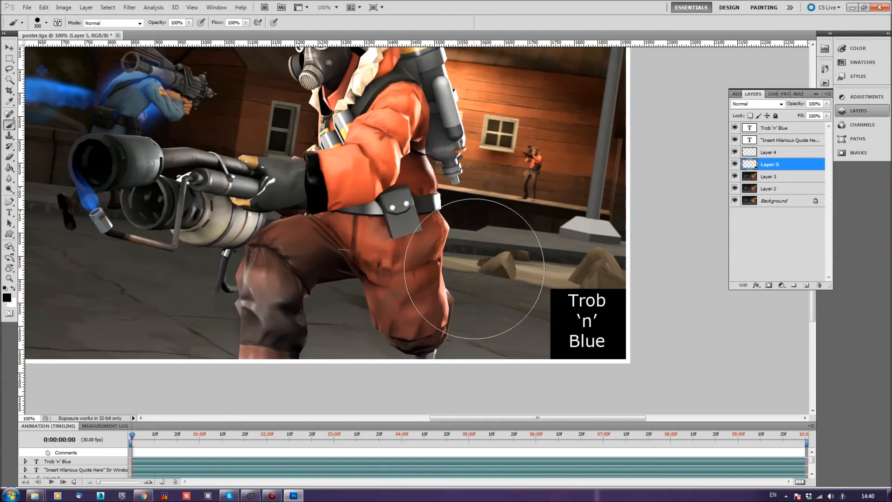
{"action": "key", "text": "bracketleft"}
{"action": "key", "text": "bracketleft"}
{"action": "key", "text": "bracketleft"}
{"action": "key", "text": "bracketleft"}
{"action": "key", "text": "bracketleft"}
{"action": "key", "text": "bracketleft"}
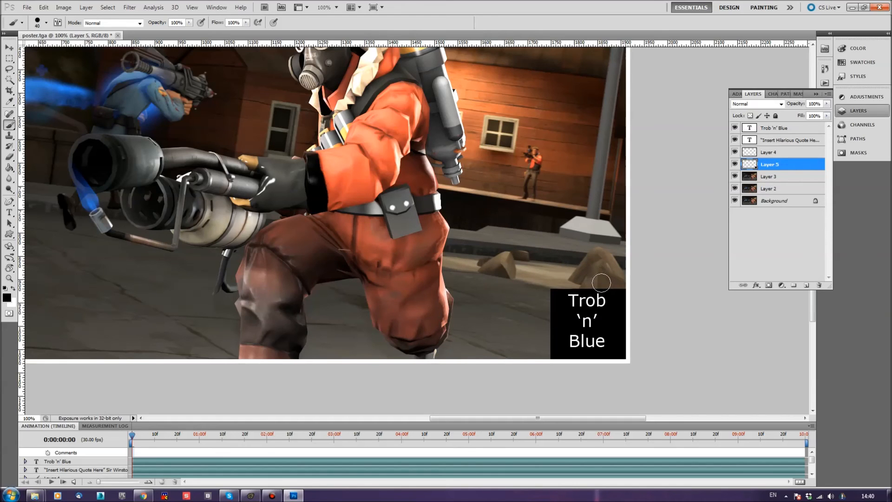
{"action": "left_click", "coordinate": [46, 22]}
{"action": "scroll", "coordinate": [76, 122], "scroll_direction": "down", "scroll_amount": 2}
{"action": "scroll", "coordinate": [76, 122], "scroll_direction": "down", "scroll_amount": 5}
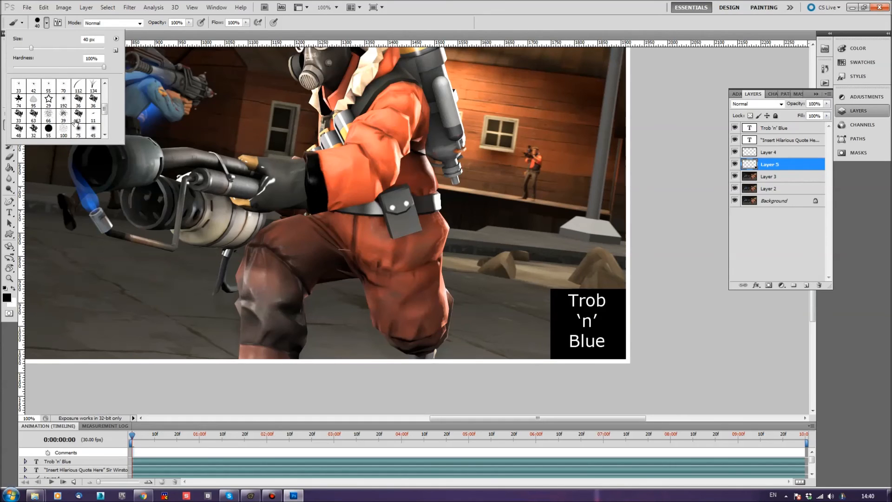
{"action": "scroll", "coordinate": [75, 123], "scroll_direction": "down", "scroll_amount": 4}
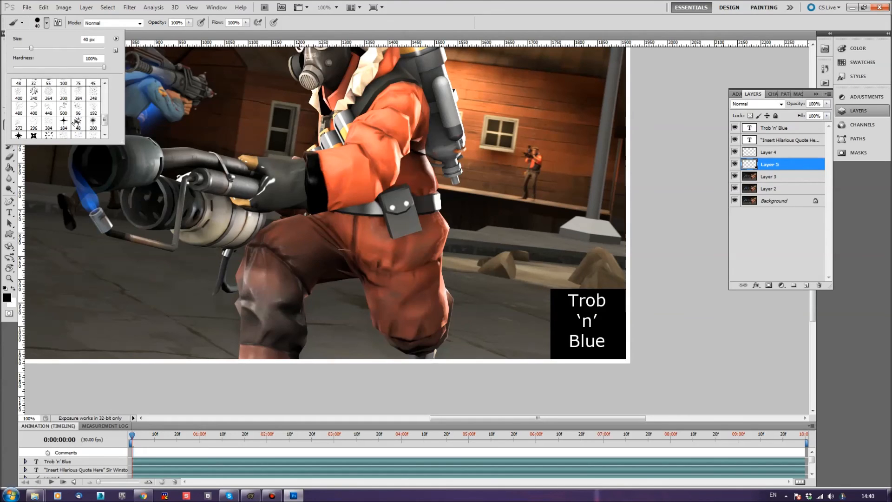
{"action": "left_click", "coordinate": [18, 116]}
{"action": "left_click", "coordinate": [453, 268]}
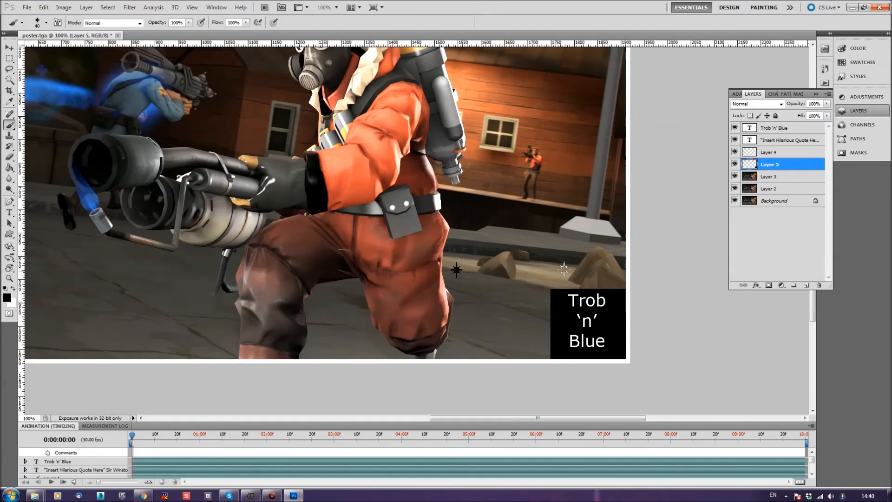
{"action": "mouse_move", "coordinate": [620, 284]}
{"action": "left_mouse_down"}
{"action": "mouse_move", "coordinate": [551, 291]}
{"action": "mouse_move", "coordinate": [549, 360]}
{"action": "left_mouse_up"}
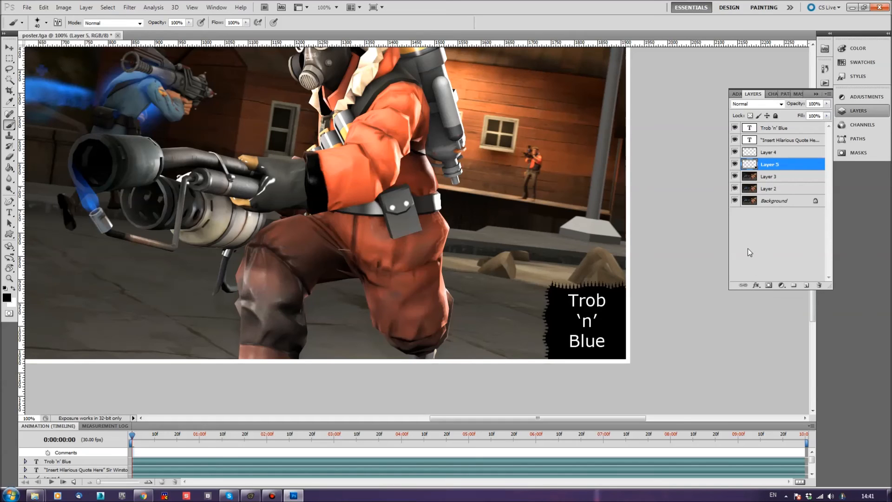
- Apply an Inner Glow layer style with default settings to the black box on Layer 5
{"action": "right_click", "coordinate": [785, 167]}
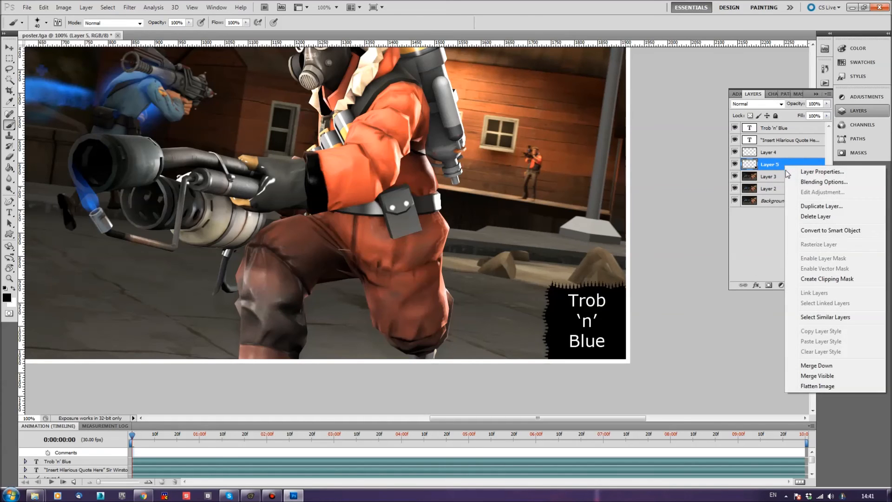
{"action": "left_click", "coordinate": [809, 182]}
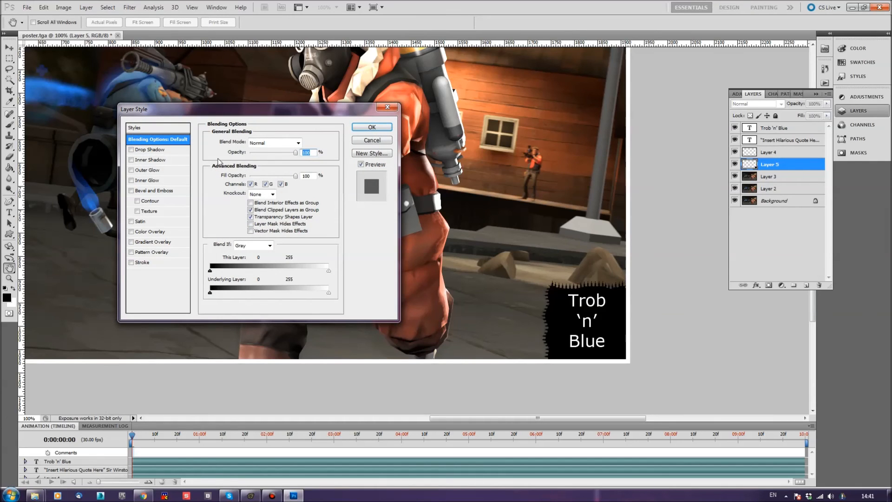
{"action": "left_click", "coordinate": [132, 181]}
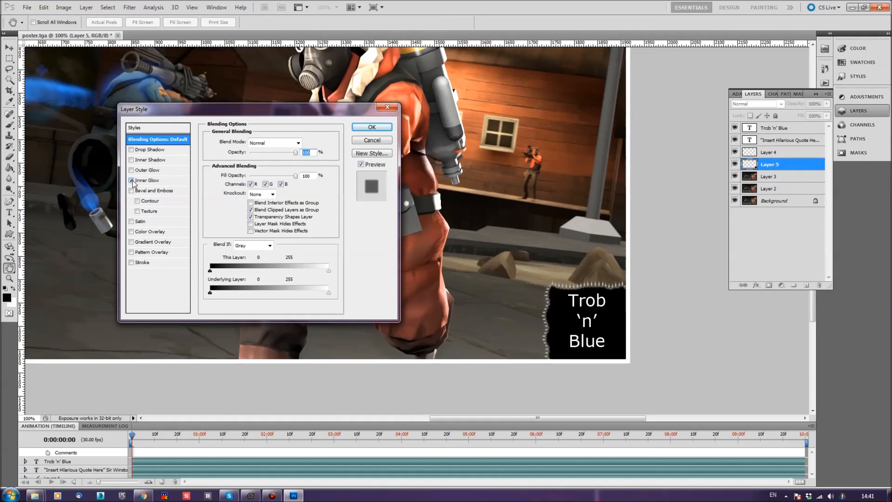
{"action": "left_click", "coordinate": [371, 127]}
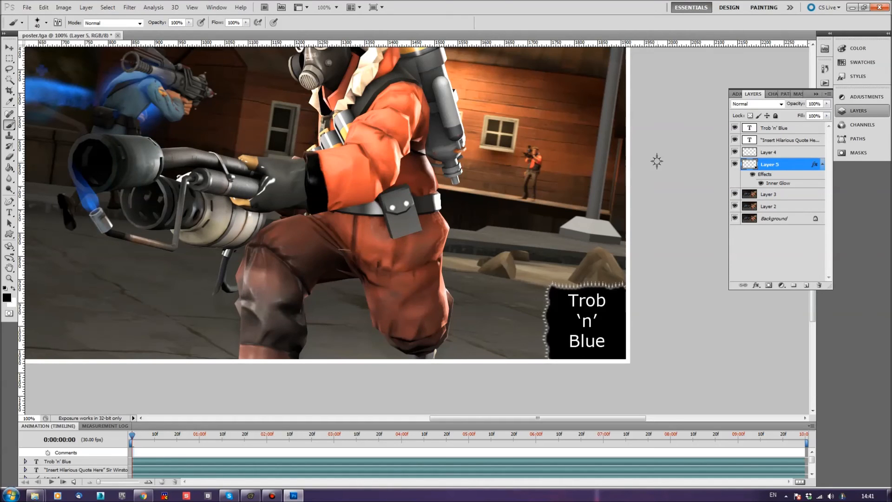
- Start a new text layer above “Trob 'n' Blue” at the poster's upper-left corner and set its font size to 12 px
{"action": "key", "text": "ctrl+minus"}
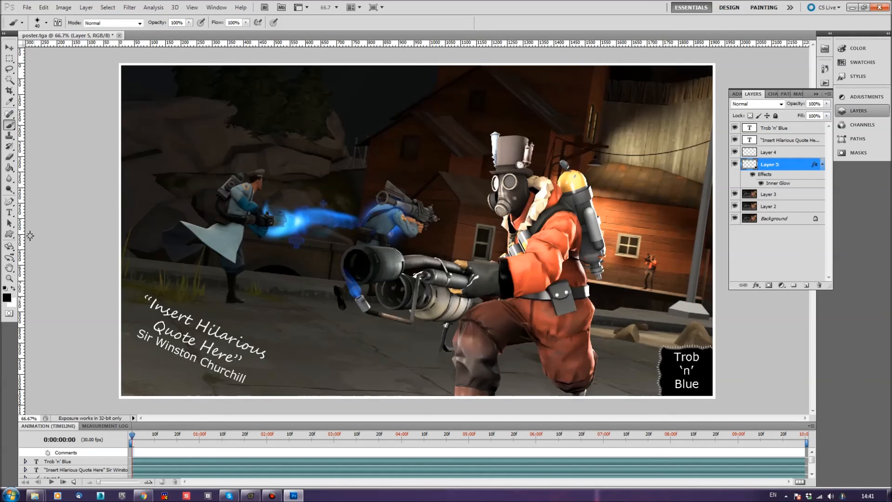
{"action": "left_click", "coordinate": [9, 212]}
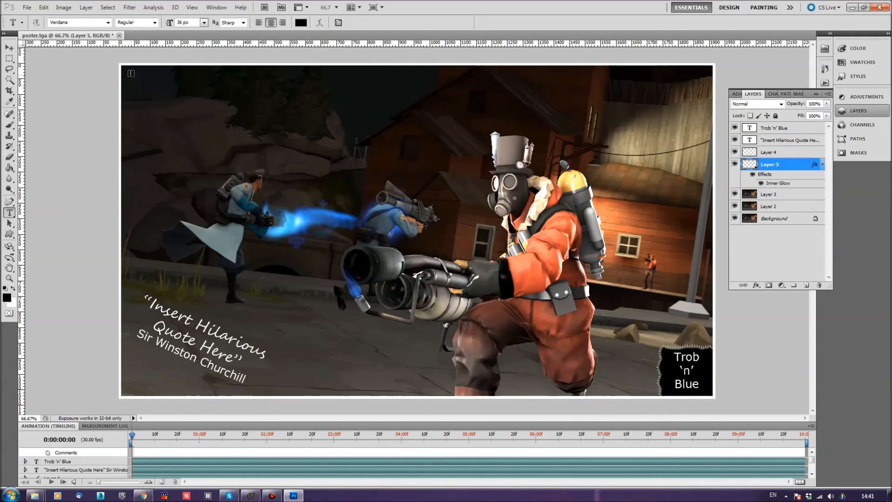
{"action": "left_click", "coordinate": [785, 129]}
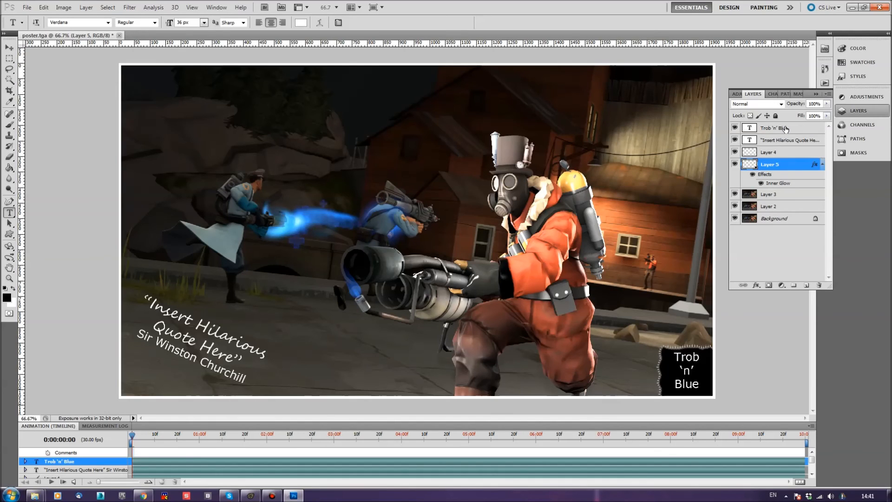
{"action": "left_click", "coordinate": [131, 74]}
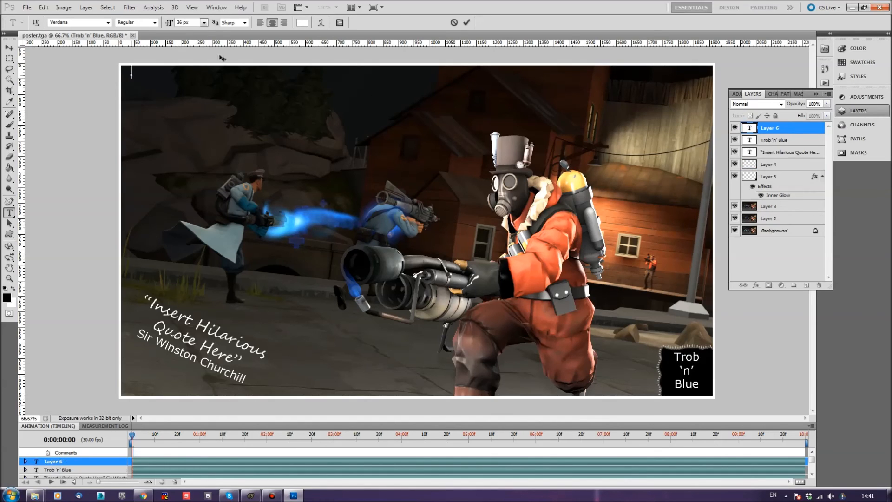
{"action": "left_click", "coordinate": [203, 24]}
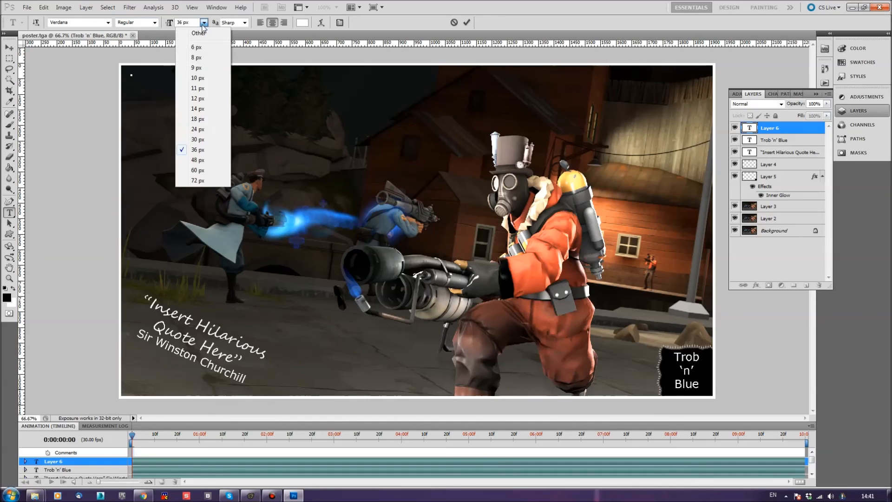
{"action": "left_click", "coordinate": [199, 99]}
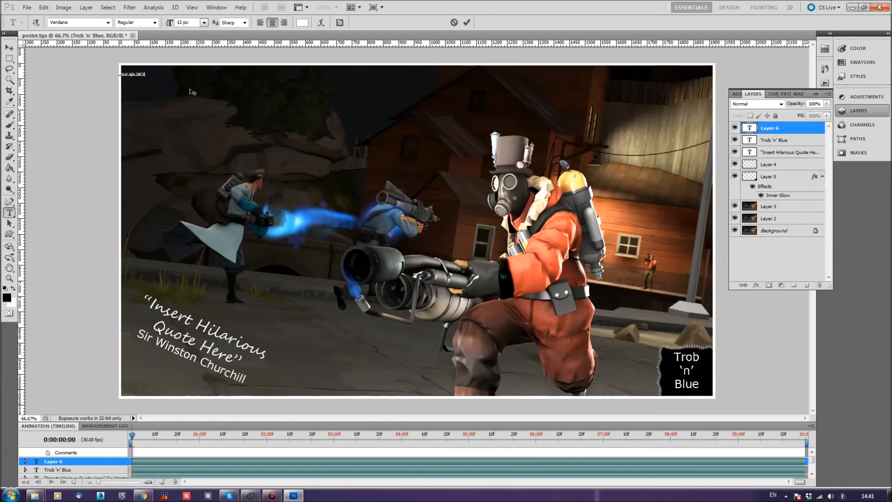
{"action": "key", "text": "BackSpace"}
{"action": "key", "text": "BackSpace"}
{"action": "key", "text": "BackSpace"}
{"action": "key", "text": "BackSpace"}
{"action": "key", "text": "BackSpace"}
{"action": "key", "text": "BackSpace"}
{"action": "key", "text": "BackSpace"}
{"action": "key", "text": "BackSpace"}
{"action": "key", "text": "BackSpace"}
{"action": "key", "text": "BackSpace"}
{"action": "left_click", "coordinate": [259, 23]}
{"action": "type", "text": "YouCanBlue.com"}
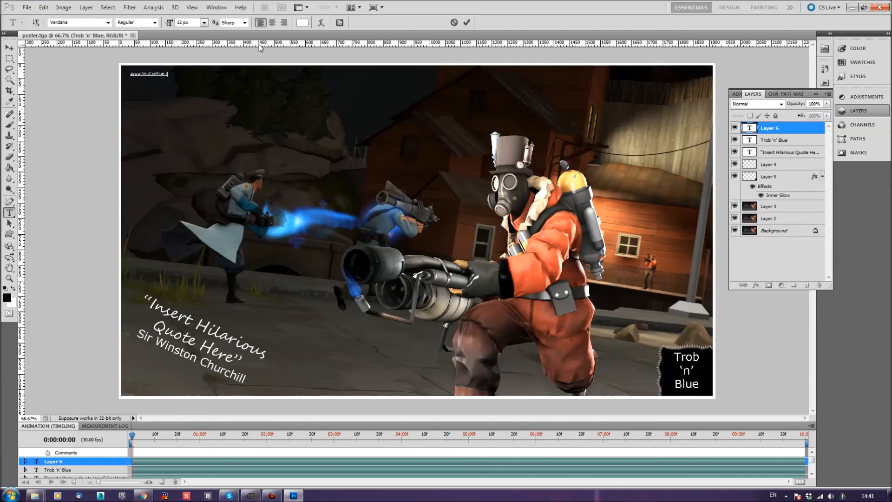
- Move the web address slightly closer to the poster's upper-left corner and check its placement at 100%
{"action": "left_click", "coordinate": [9, 48]}
{"action": "left_click_drag", "start_coordinate": [141, 77], "coordinate": [135, 75]}
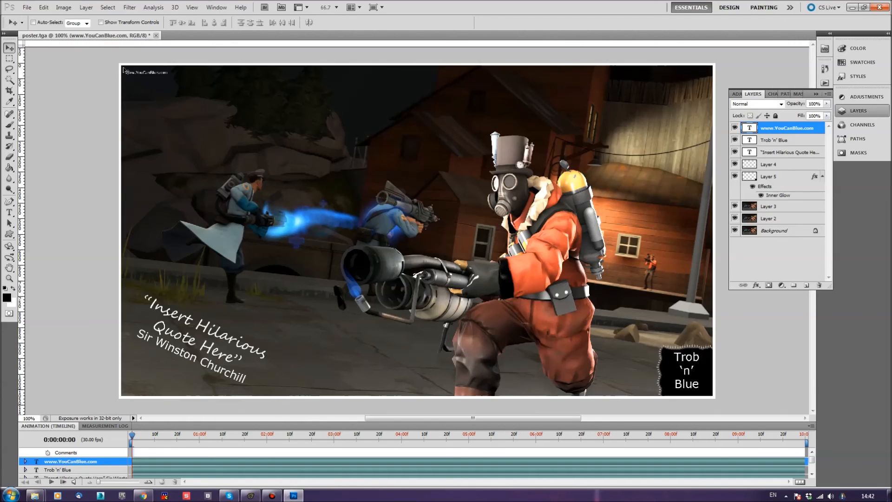
{"action": "key", "text": "ctrl+plus"}
{"action": "scroll", "coordinate": [93, 102], "scroll_direction": "up", "scroll_amount": 6}
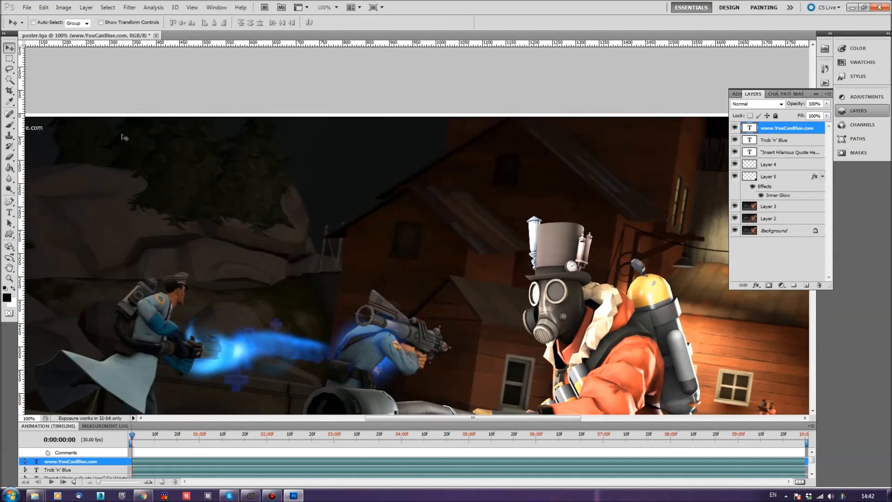
{"action": "scroll", "coordinate": [123, 137], "scroll_direction": "down", "scroll_amount": 1}
{"action": "left_click_drag", "start_coordinate": [443, 418], "coordinate": [401, 422]}
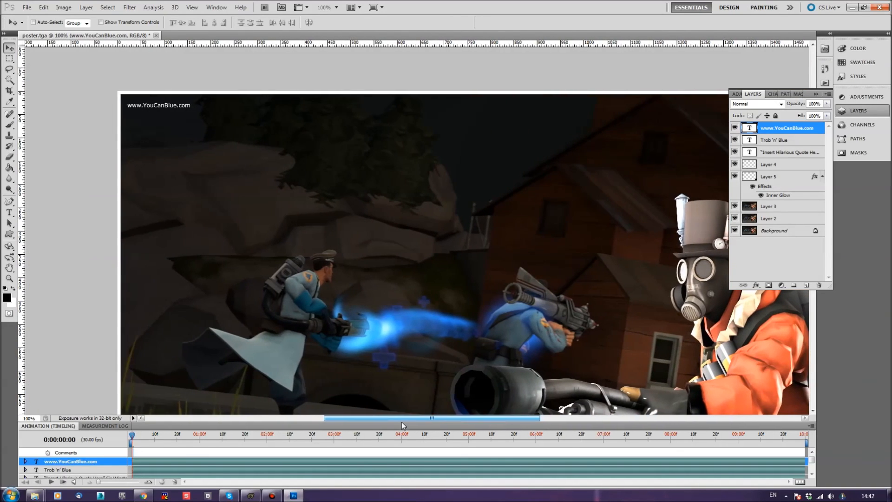
- Nudge the web address slightly upward and lower its layer opacity to 36%
{"action": "left_click_drag", "start_coordinate": [160, 106], "coordinate": [159, 103]}
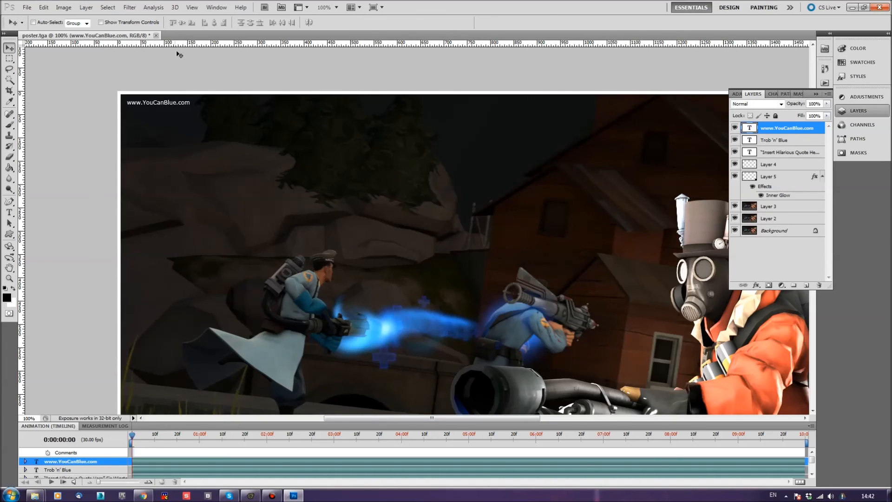
{"action": "left_click", "coordinate": [827, 104]}
{"action": "left_click_drag", "start_coordinate": [819, 116], "coordinate": [798, 124]}
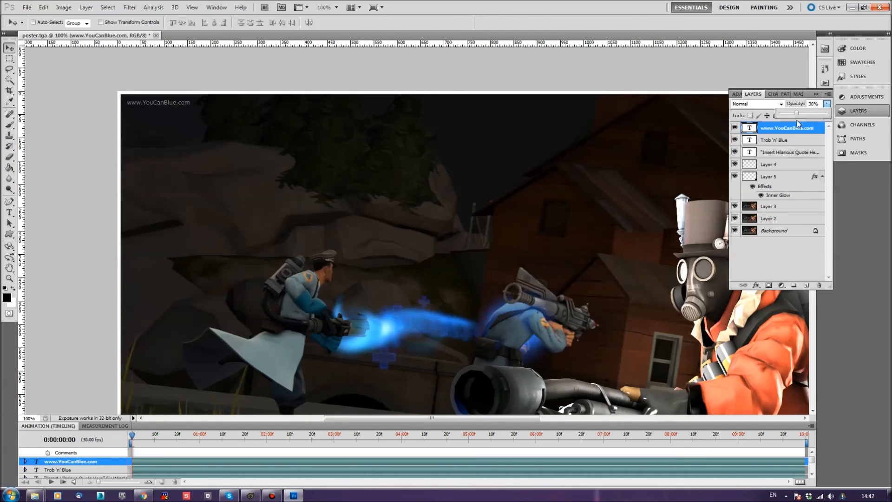
- Lower the opacity of the “Insert Hilarious Quote Here” text layer to 40%, and hide that layer
{"action": "scroll", "coordinate": [355, 249], "scroll_direction": "down", "scroll_amount": 5}
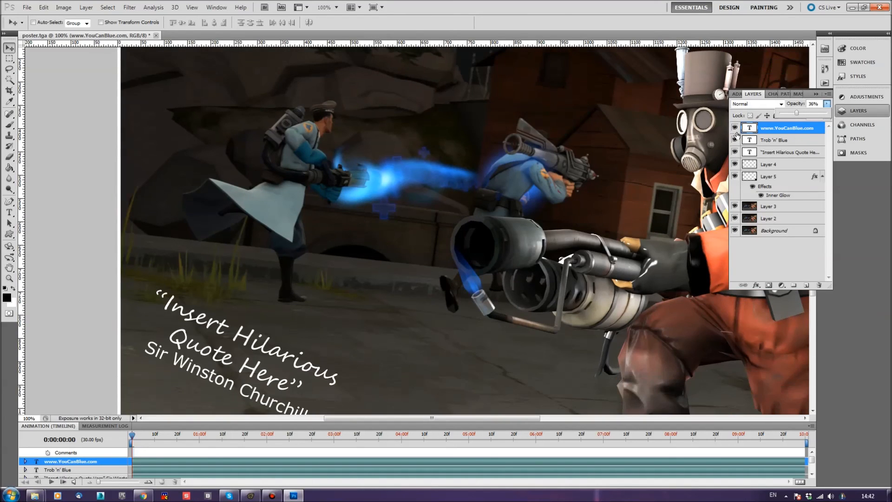
{"action": "left_click", "coordinate": [785, 152]}
{"action": "left_click", "coordinate": [827, 104]}
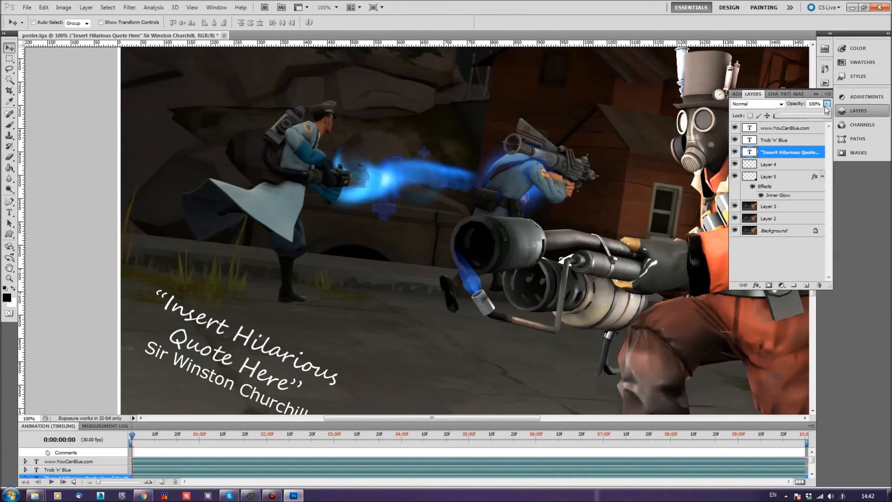
{"action": "left_click_drag", "start_coordinate": [818, 119], "coordinate": [799, 116]}
{"action": "left_click", "coordinate": [867, 302]}
{"action": "scroll", "coordinate": [585, 263], "scroll_direction": "down", "scroll_amount": 1, "text": "alt"}
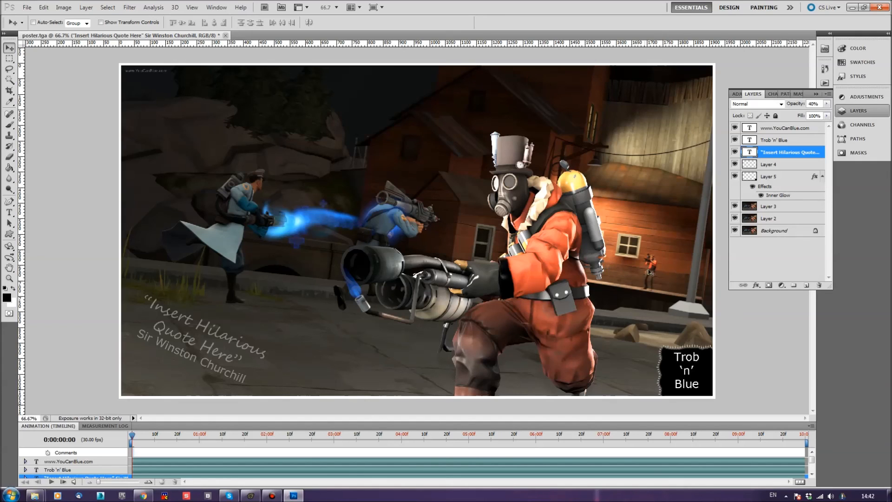
{"action": "left_click", "coordinate": [734, 153]}
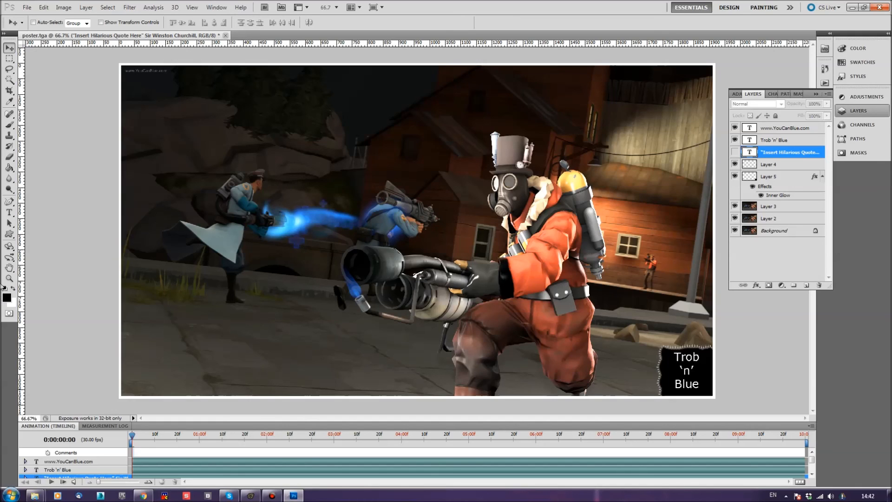
{"action": "left_click", "coordinate": [9, 213]}
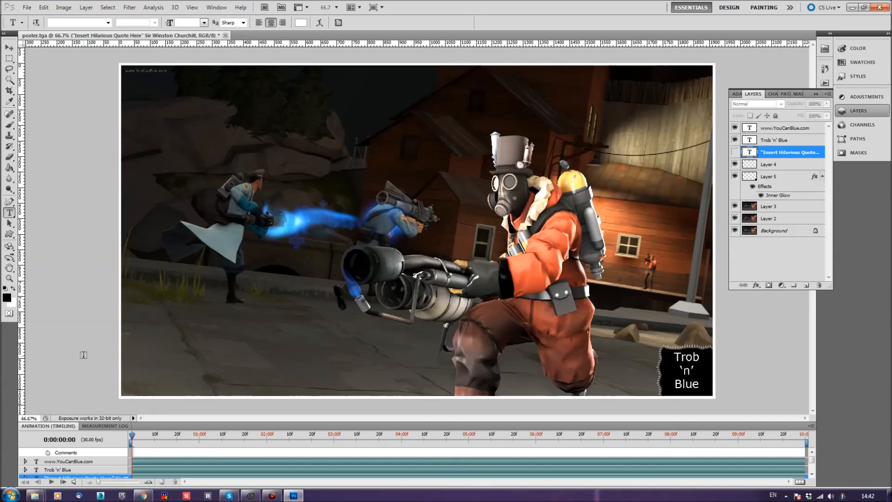
- Prepare a Save for Web & Devices export of the poster in PNG-8 format and inspect its optimized preview
{"action": "left_click", "coordinate": [26, 7]}
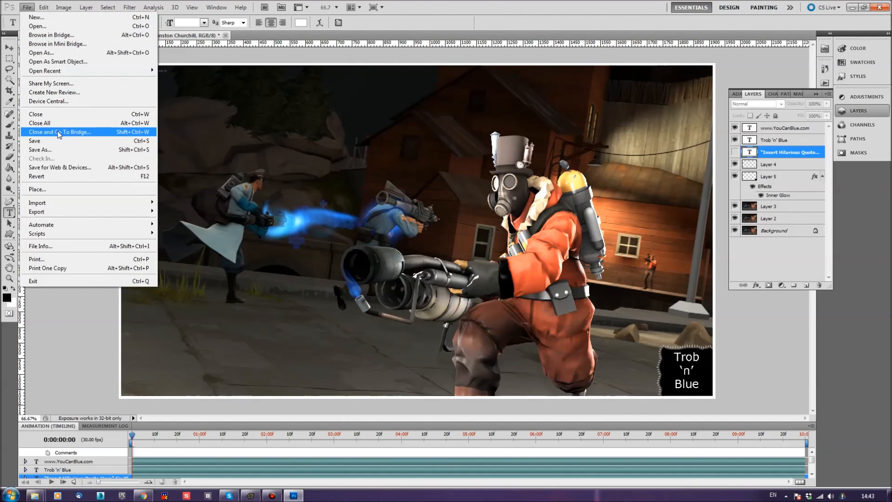
{"action": "left_click", "coordinate": [61, 168]}
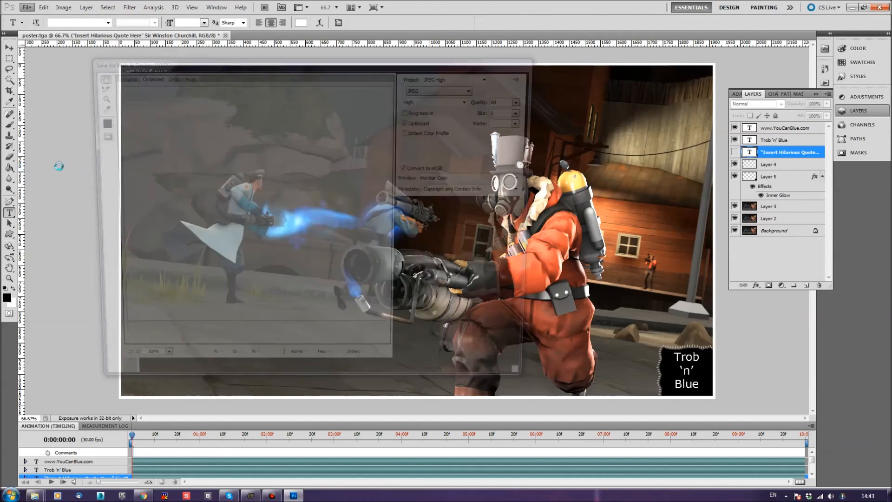
{"action": "left_click_drag", "start_coordinate": [321, 64], "coordinate": [377, 45]}
{"action": "left_click", "coordinate": [517, 71]}
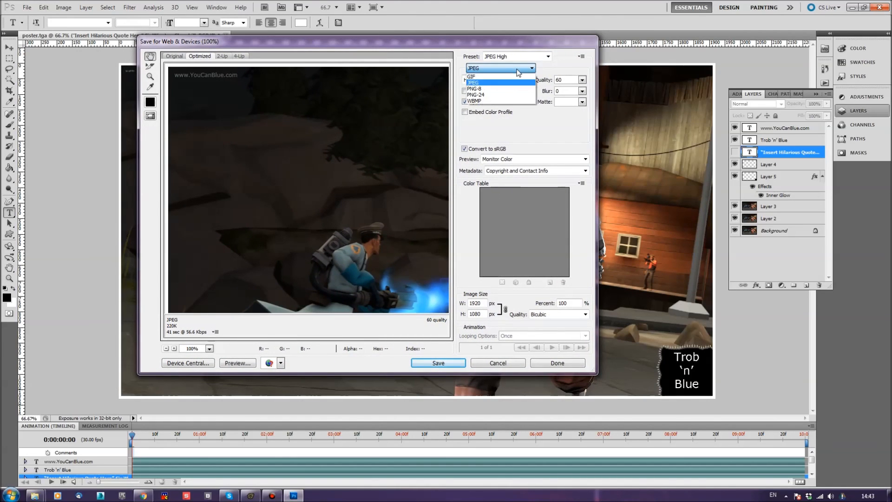
{"action": "left_click", "coordinate": [513, 89]}
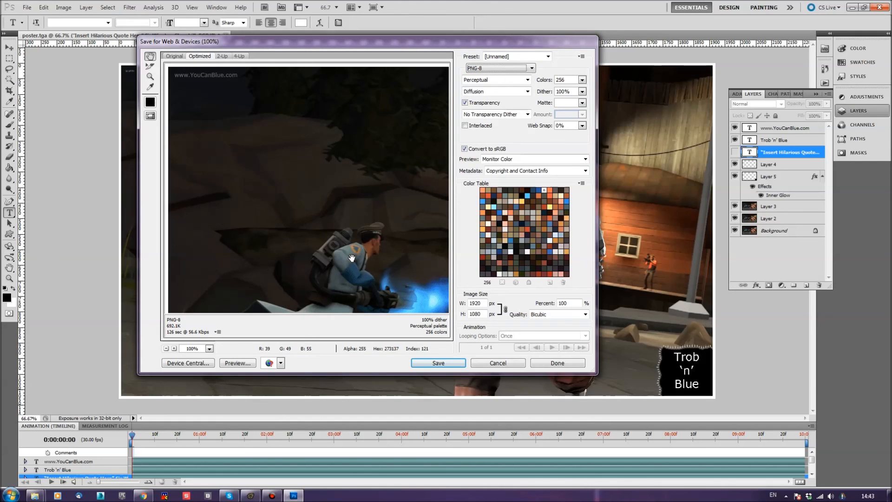
{"action": "left_click_drag", "start_coordinate": [384, 265], "coordinate": [299, 194]}
{"action": "left_click_drag", "start_coordinate": [358, 225], "coordinate": [325, 232]}
{"action": "left_click_drag", "start_coordinate": [383, 244], "coordinate": [305, 236]}
{"action": "left_click_drag", "start_coordinate": [334, 167], "coordinate": [385, 219]}
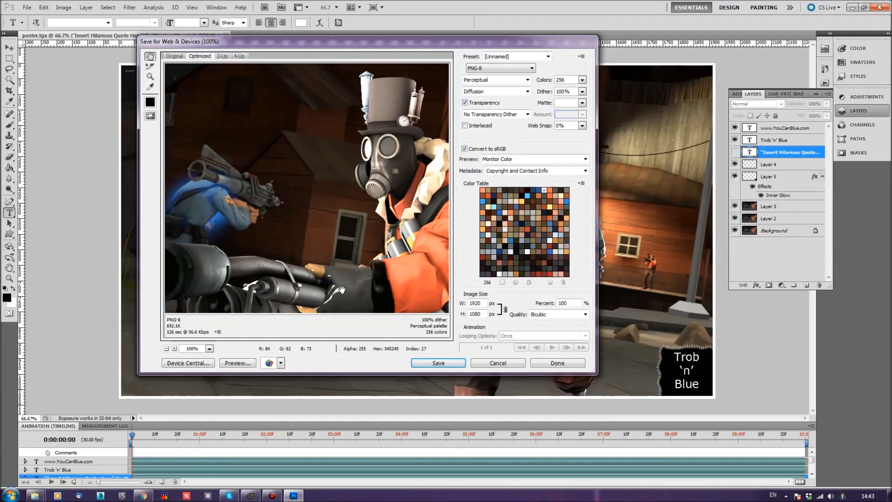
- Save the optimized image in the SFM Work folder under the file name “road_to_SFM_part_1”
{"action": "left_click", "coordinate": [438, 363]}
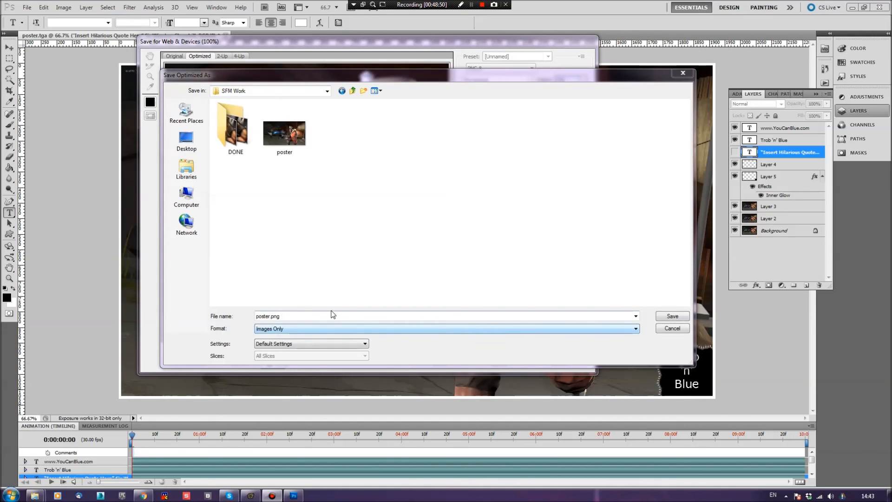
{"action": "double_click", "coordinate": [269, 316]}
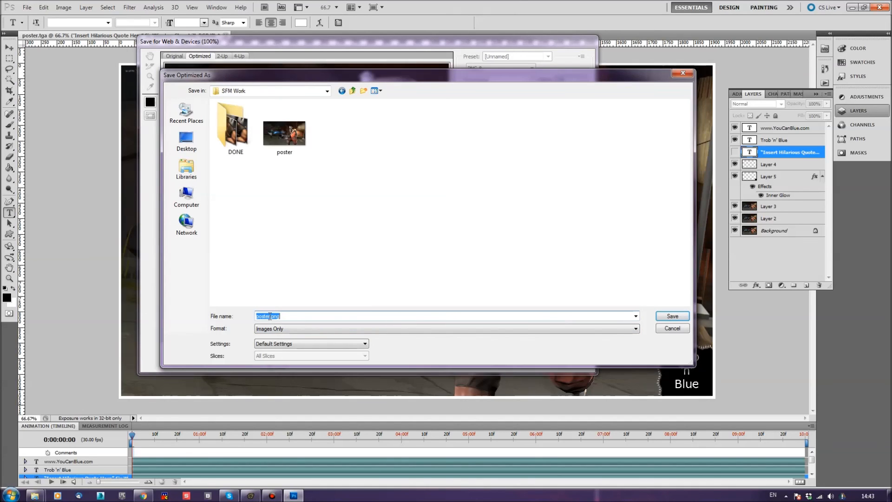
{"action": "left_click", "coordinate": [272, 317]}
{"action": "left_click_drag", "start_coordinate": [271, 316], "coordinate": [232, 319]}
{"action": "key", "text": "BackSpace"}
{"action": "type", "text": "road_to_SFM_part_1"}
{"action": "key", "text": "Return"}
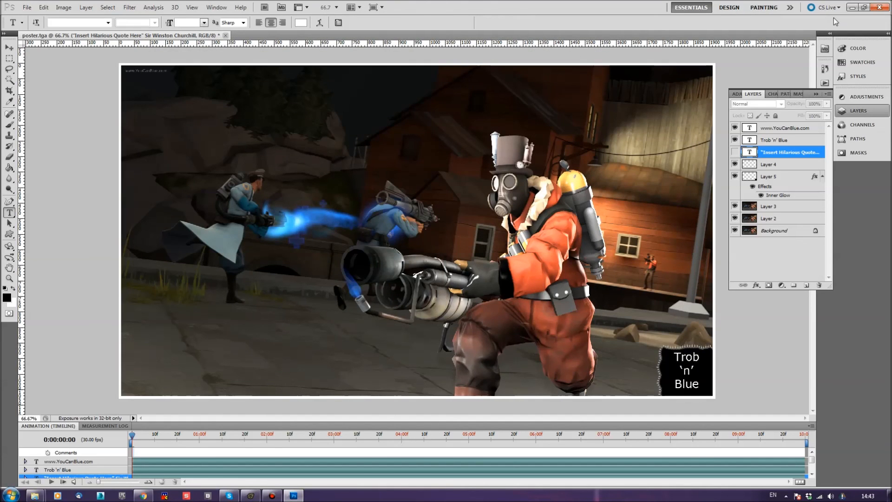
- Quit Photoshop without saving changes to poster.tga and switch to Source Filmmaker
{"action": "left_click", "coordinate": [880, 7]}
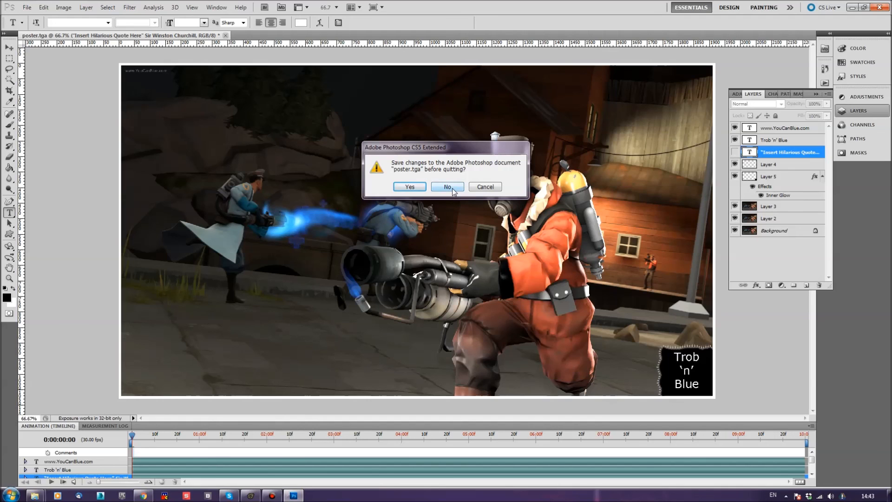
{"action": "left_click", "coordinate": [447, 187]}
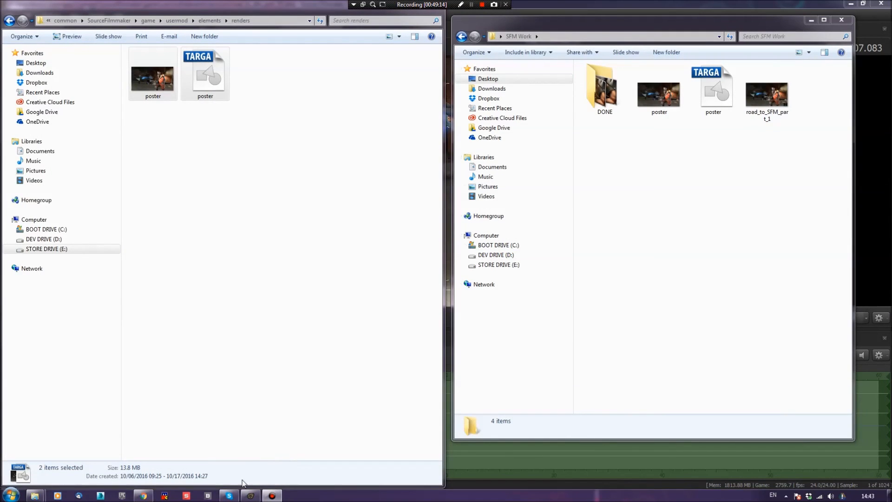
{"action": "left_click", "coordinate": [250, 495]}
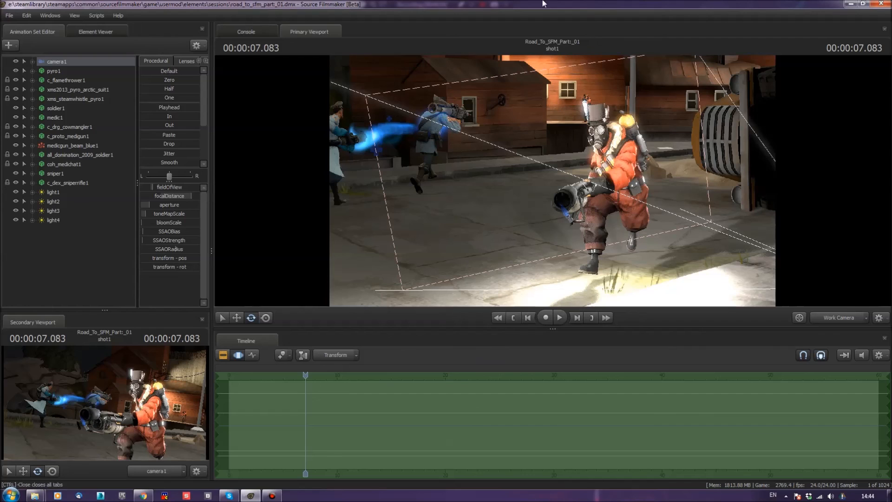
- Set up a Steam image publication using road_to_SFM_part_1.png, and title it “Road To SFM Part: 1”
{"action": "left_click", "coordinate": [10, 15]}
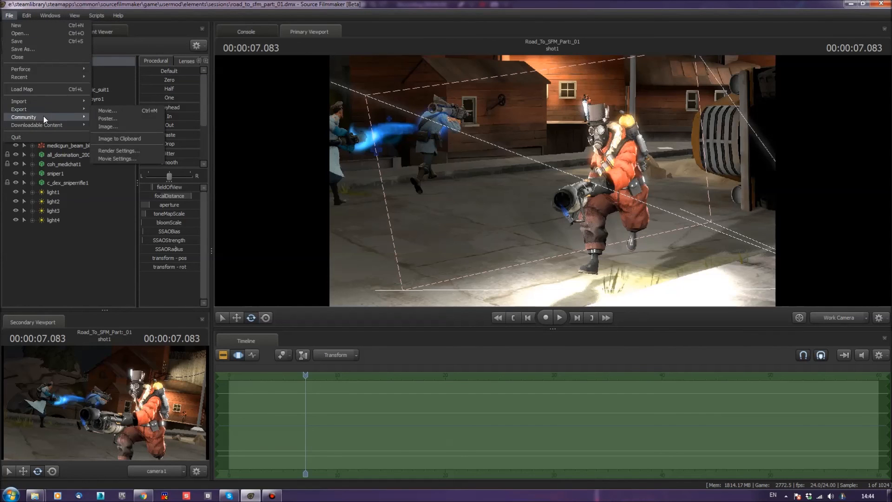
{"action": "mouse_move", "coordinate": [43, 116]}
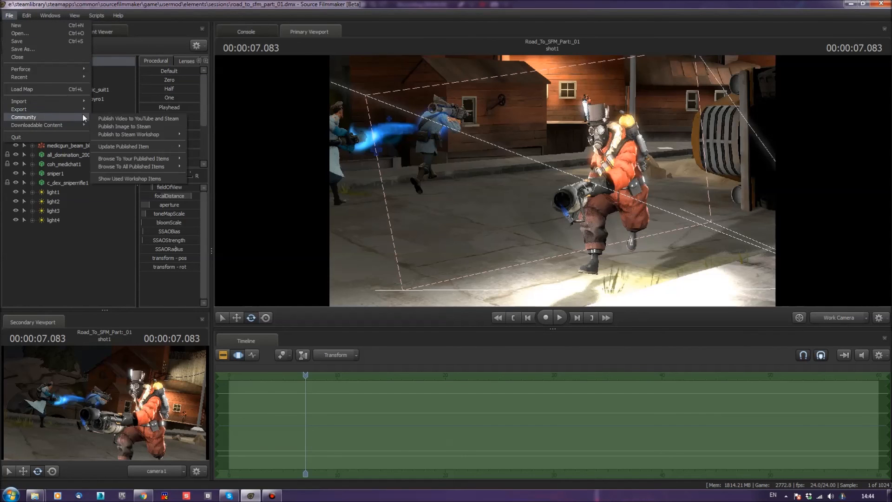
{"action": "left_click", "coordinate": [108, 127]}
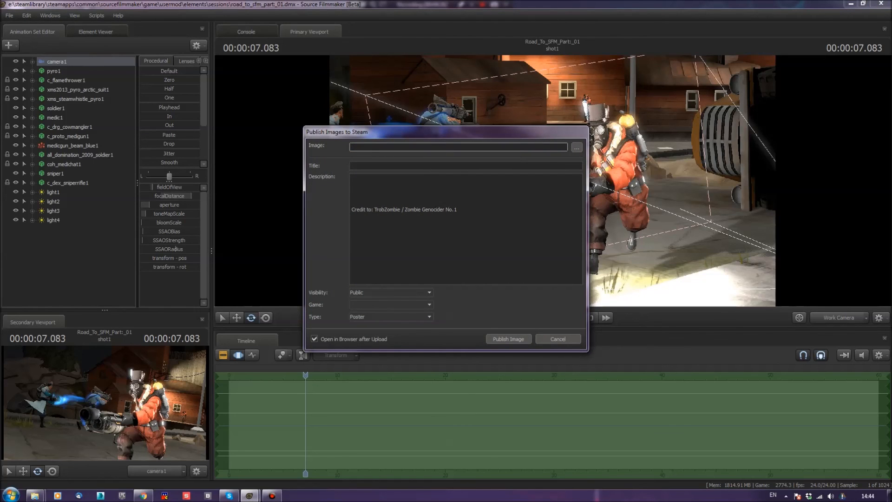
{"action": "left_click", "coordinate": [576, 147]}
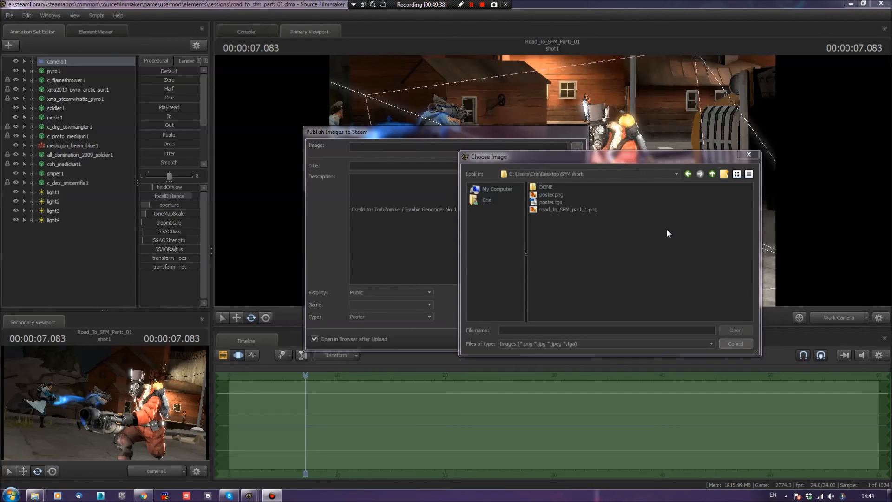
{"action": "left_click", "coordinate": [576, 209]}
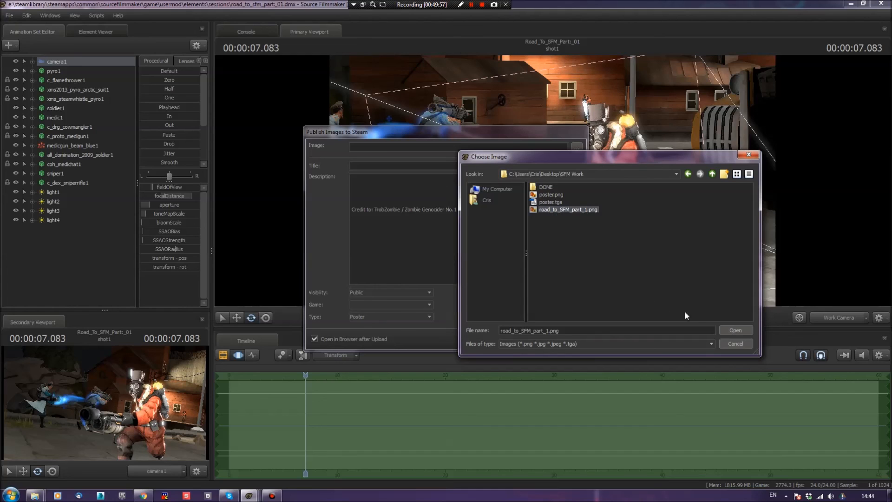
{"action": "left_click", "coordinate": [737, 333]}
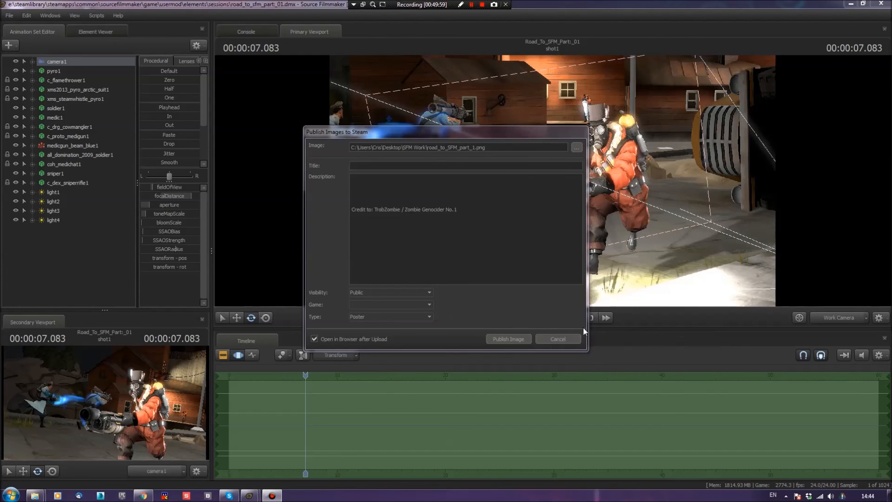
{"action": "left_click", "coordinate": [381, 165]}
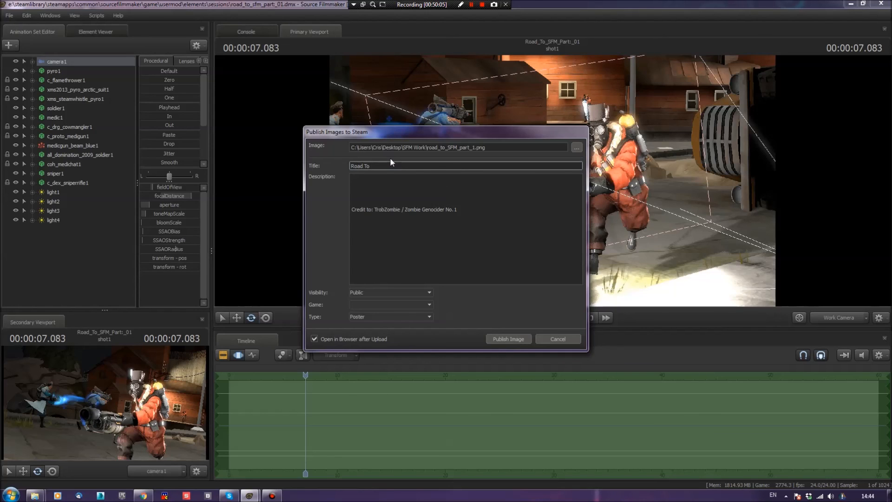
{"action": "type", "text": "Road To SFM Part: 1"}
- Describe the image above the credit line as “This image was made as part of the web series YouCanBlue.com's Road to SFM”
{"action": "left_click", "coordinate": [390, 182]}
{"action": "key", "text": "Delete"}
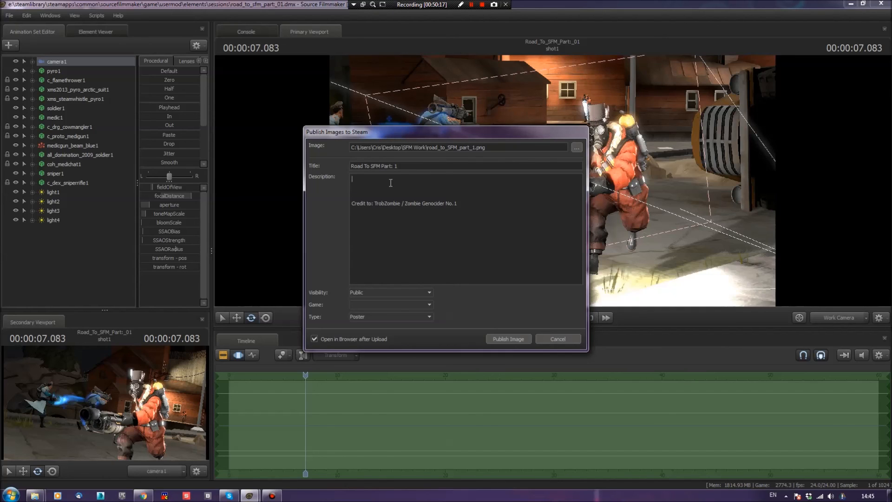
{"action": "type", "text": "This"}
{"action": "type", "text": "image was made as partof the"}
{"action": "key", "text": "BackSpace"}
{"action": "key", "text": "BackSpace"}
{"action": "type", "text": "of the web series YouCanBlue.com"}
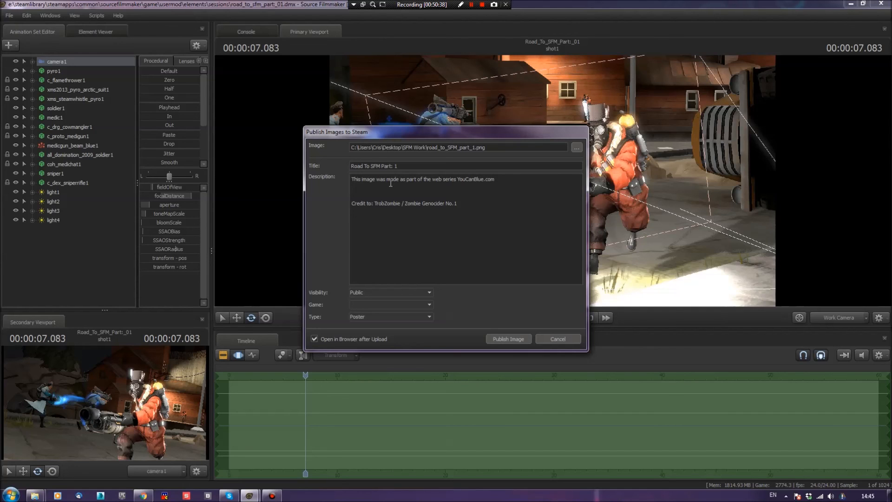
{"action": "type", "text": "'s Road to "}
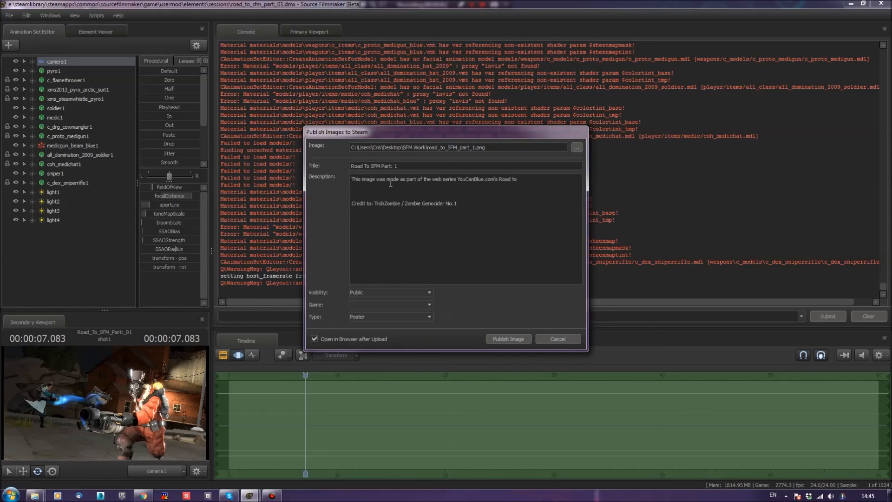
{"action": "type", "text": "SFM"}
{"action": "left_click_drag", "start_coordinate": [406, 132], "coordinate": [497, 79]}
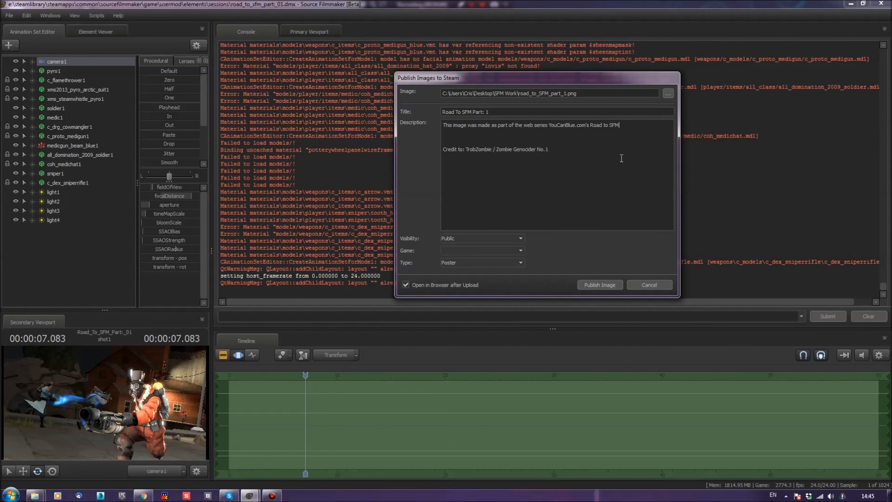
{"action": "left_click", "coordinate": [563, 148]}
- Review the visibility options, leave Public selected, and set the image's game to Team Fortress 2
{"action": "left_click", "coordinate": [495, 254]}
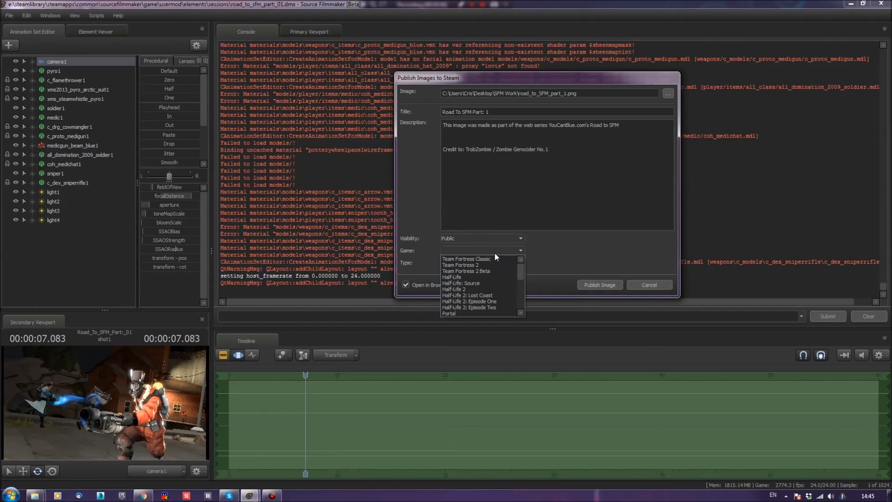
{"action": "left_click", "coordinate": [495, 252]}
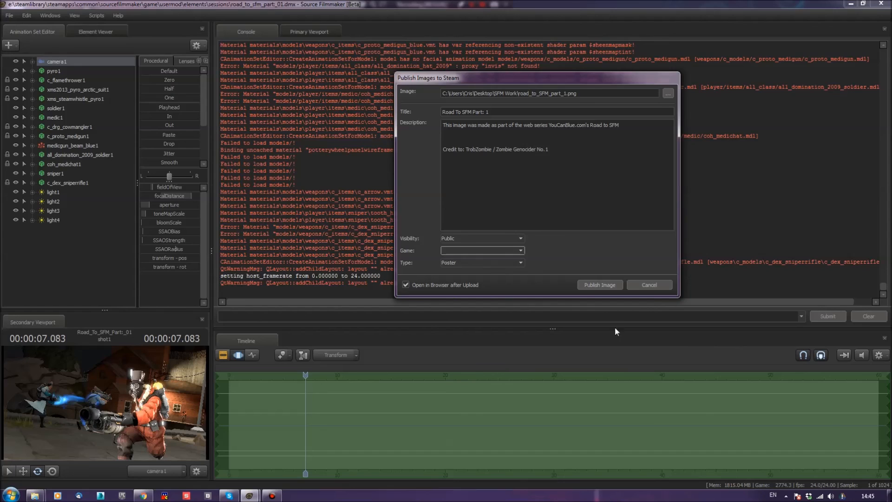
{"action": "left_click", "coordinate": [518, 238]}
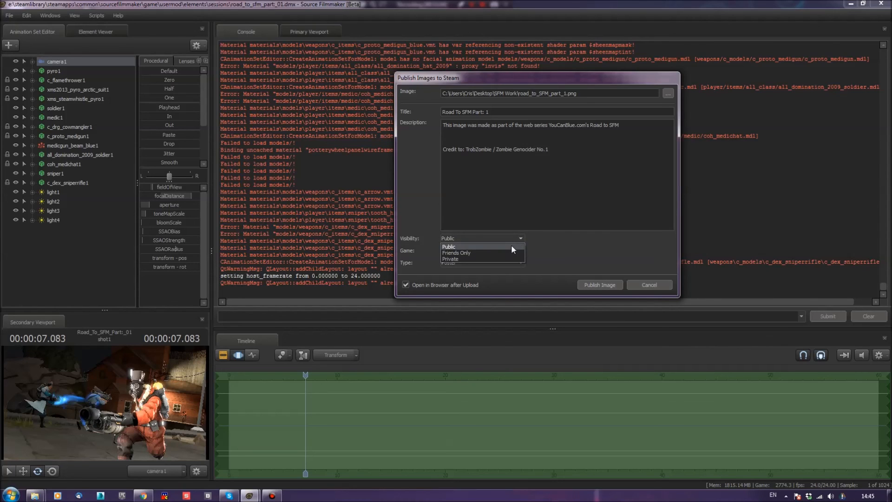
{"action": "left_click", "coordinate": [523, 239]}
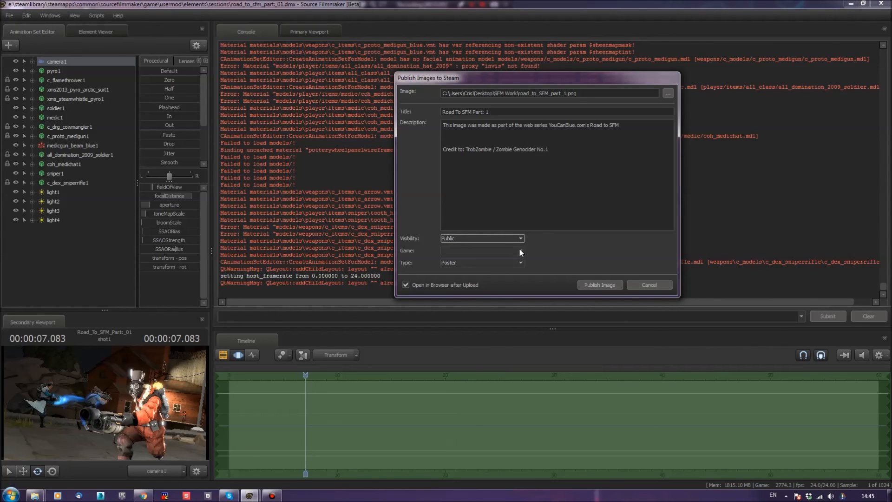
{"action": "left_click", "coordinate": [519, 249]}
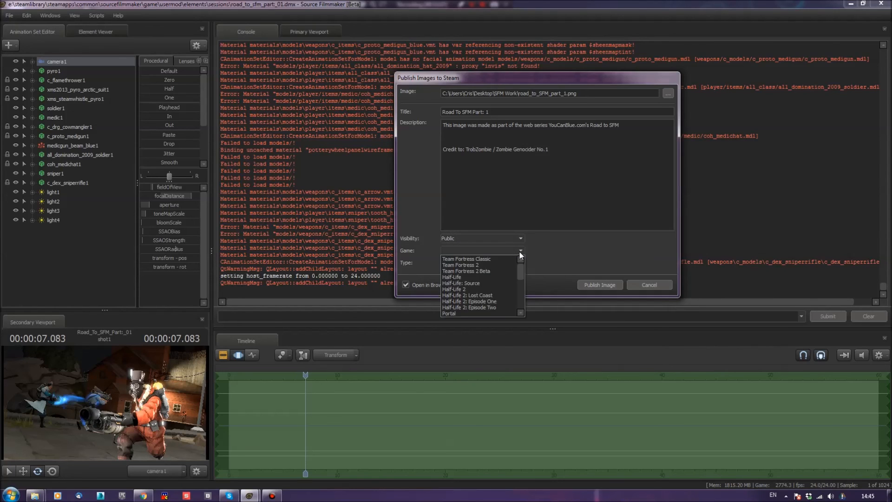
{"action": "left_click", "coordinate": [487, 265]}
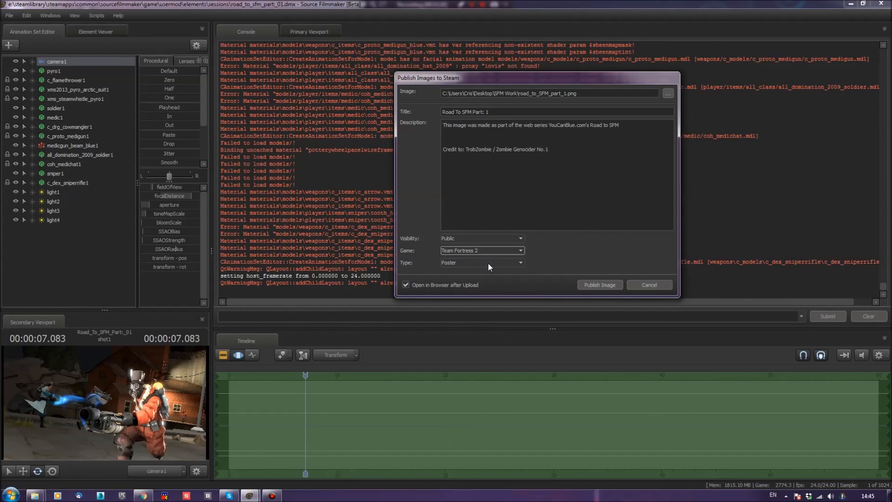
- Keep Team Fortress 2 as the game, choose Poster as the image type, and publish the image to Steam
{"action": "left_click", "coordinate": [520, 251]}
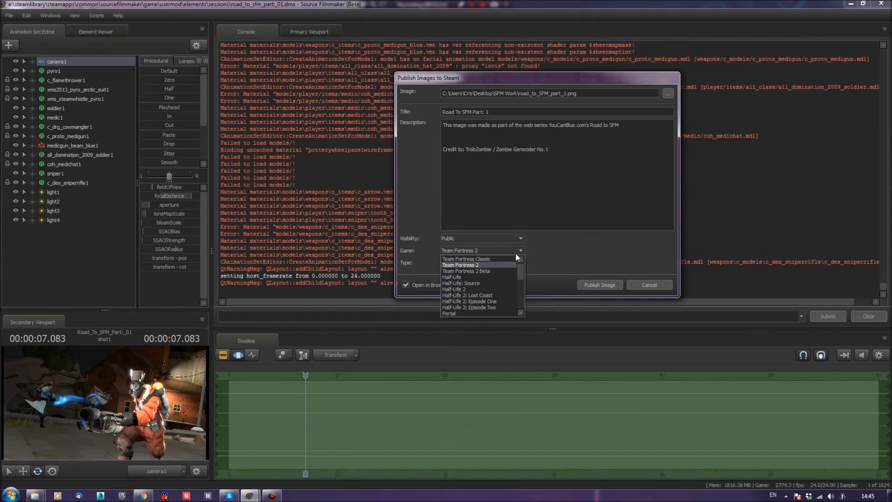
{"action": "scroll", "coordinate": [488, 279], "scroll_direction": "up", "scroll_amount": 5}
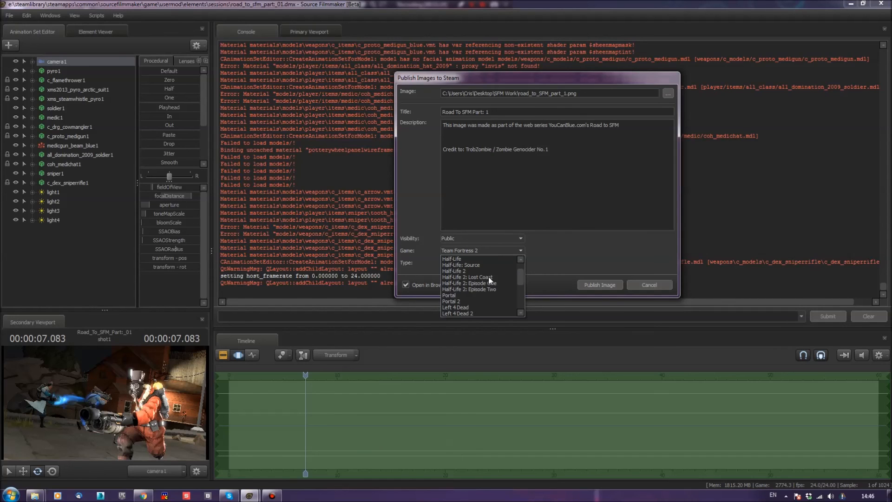
{"action": "left_click", "coordinate": [570, 255]}
{"action": "left_click", "coordinate": [520, 262]}
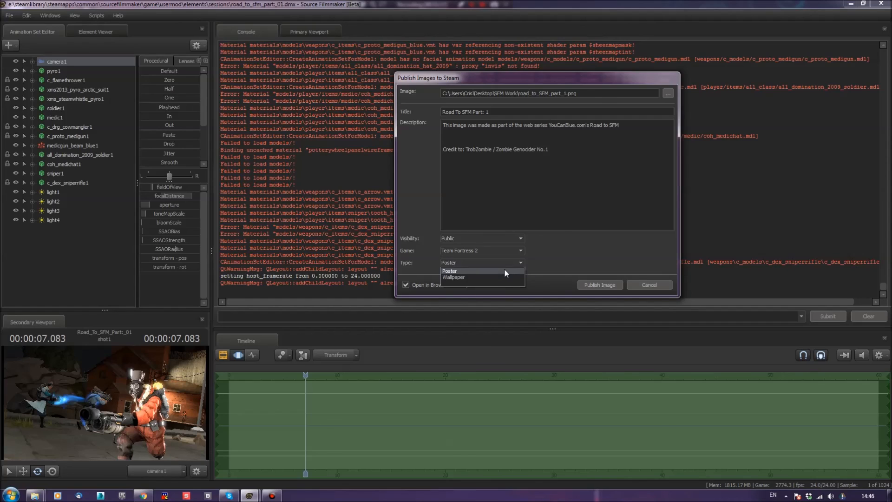
{"action": "left_click", "coordinate": [506, 269]}
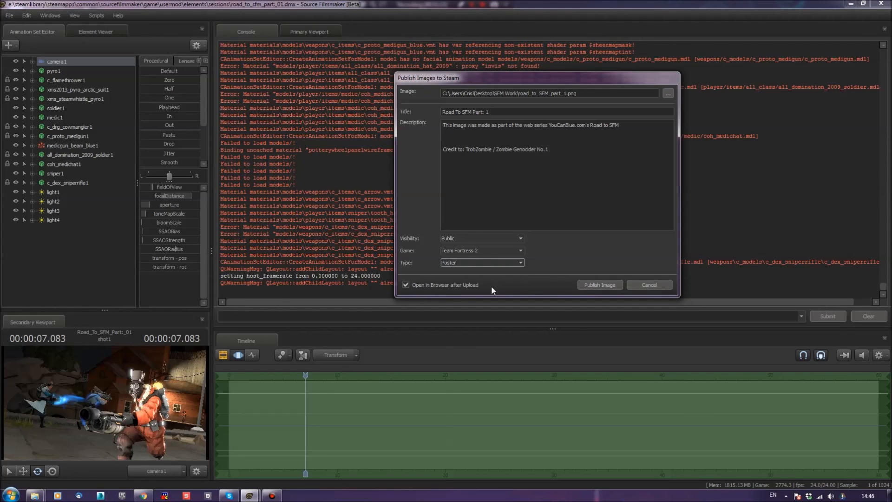
{"action": "left_click", "coordinate": [604, 285]}
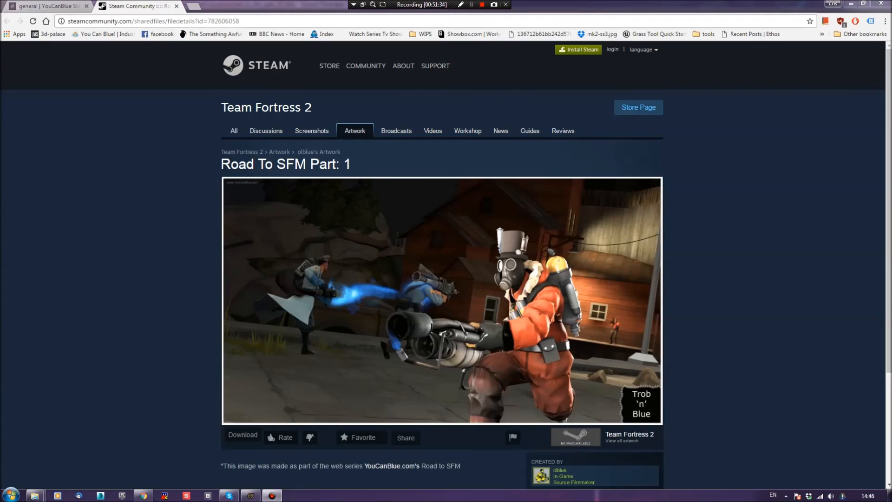
- Review the published “Road To SFM Part: 1” artwork page, including its description and details, and open the artwork at full size
{"action": "scroll", "coordinate": [720, 305], "scroll_direction": "down", "scroll_amount": 3}
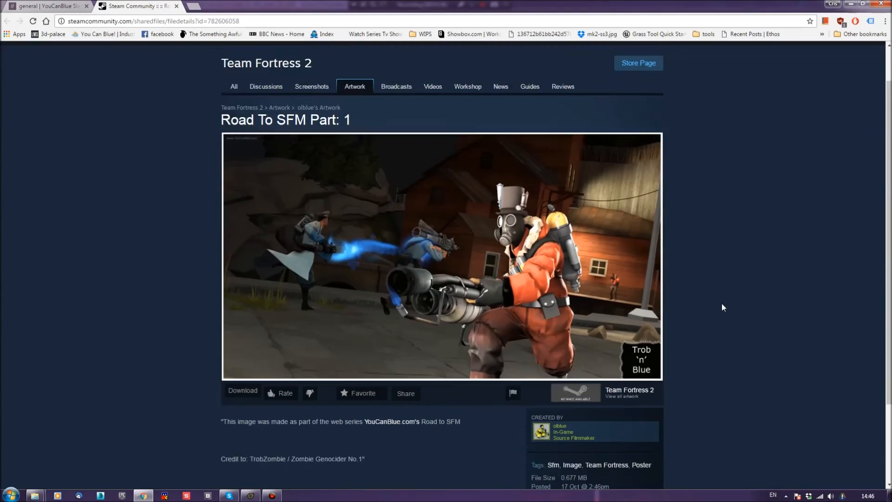
{"action": "scroll", "coordinate": [718, 299], "scroll_direction": "up", "scroll_amount": 1}
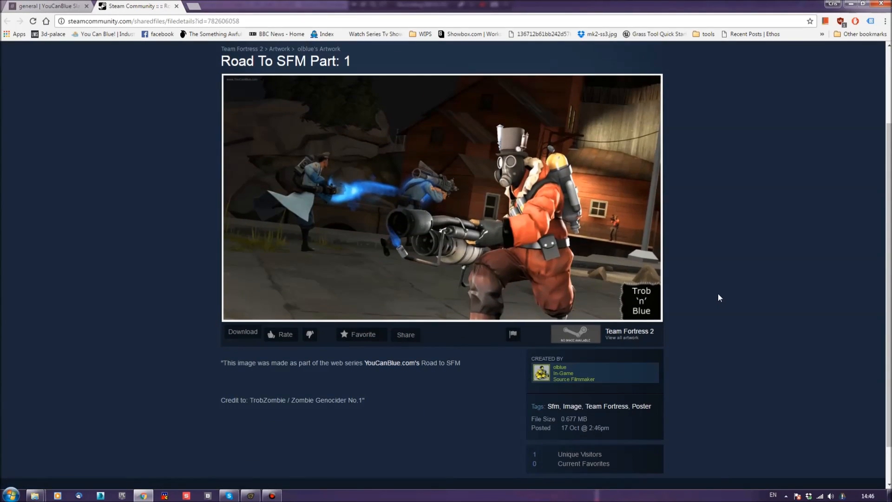
{"action": "scroll", "coordinate": [744, 272], "scroll_direction": "up", "scroll_amount": 1}
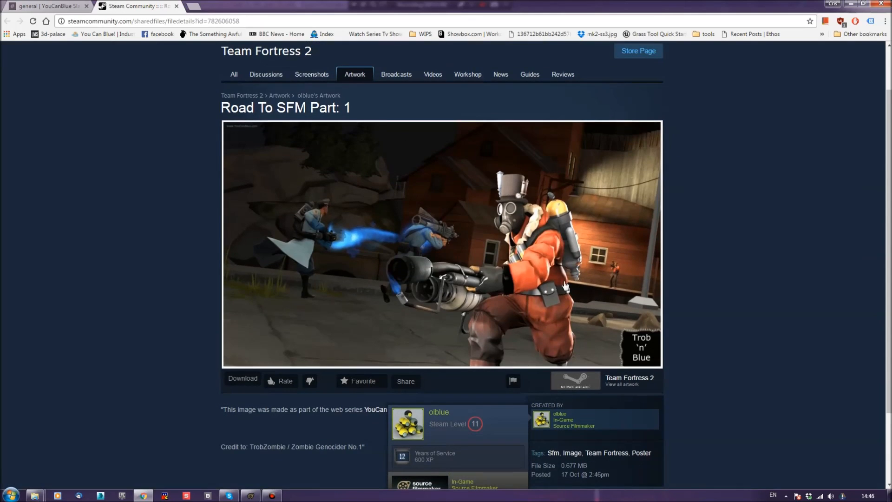
{"action": "left_click", "coordinate": [444, 259]}
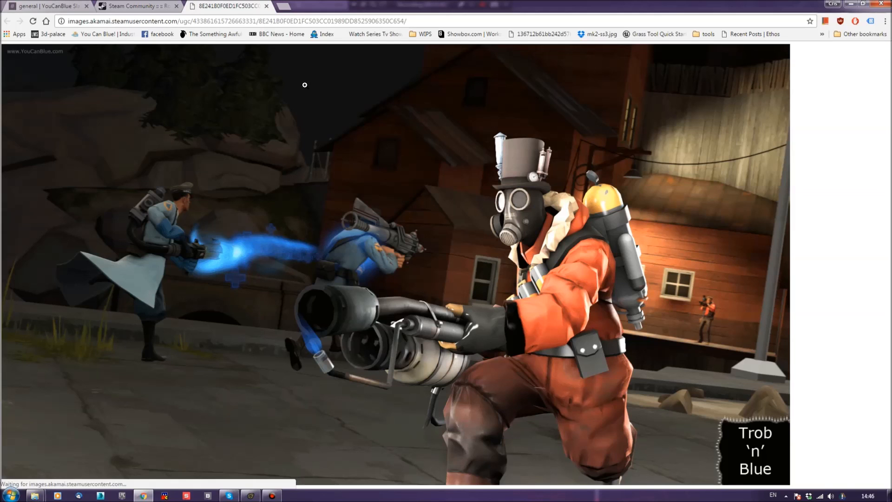